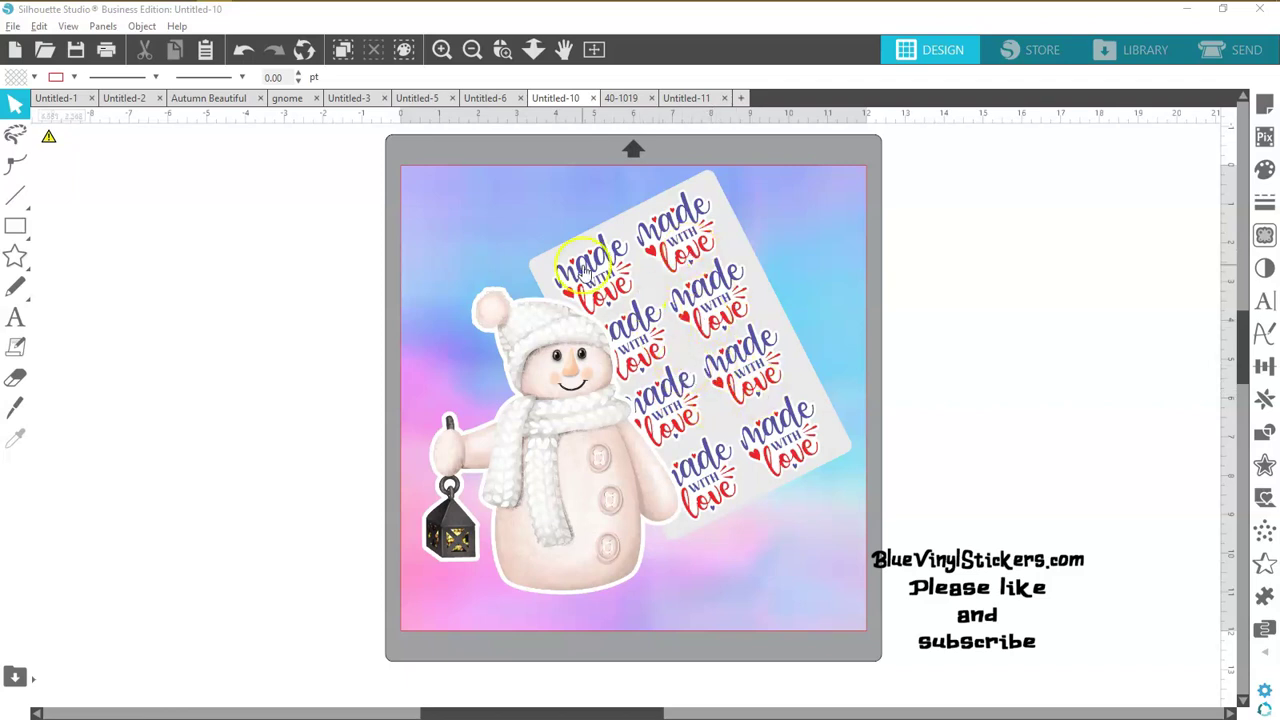
Switch to the 40-1019 document and shift the "made with love" design slightly on the page.
click(620, 99)
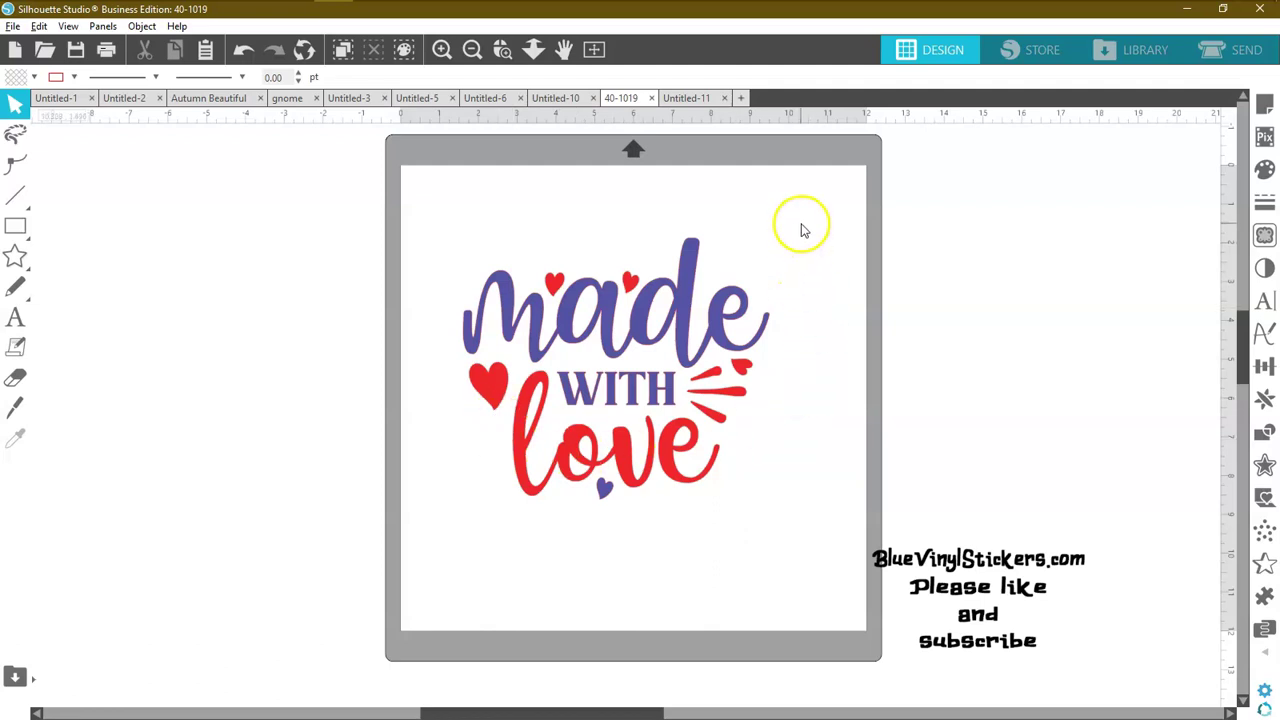
drag(737, 355, 740, 345)
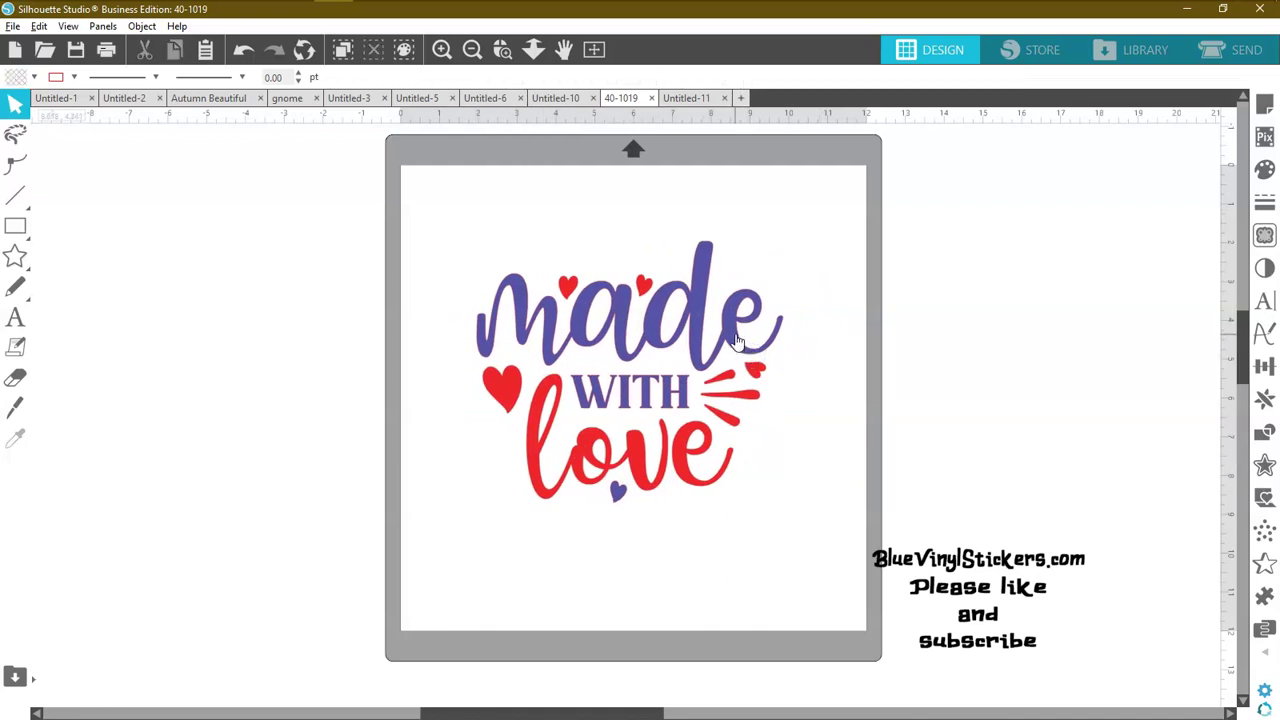
Try making the whole "made with love" design a compound path, and undo the change.
right_click(737, 342)
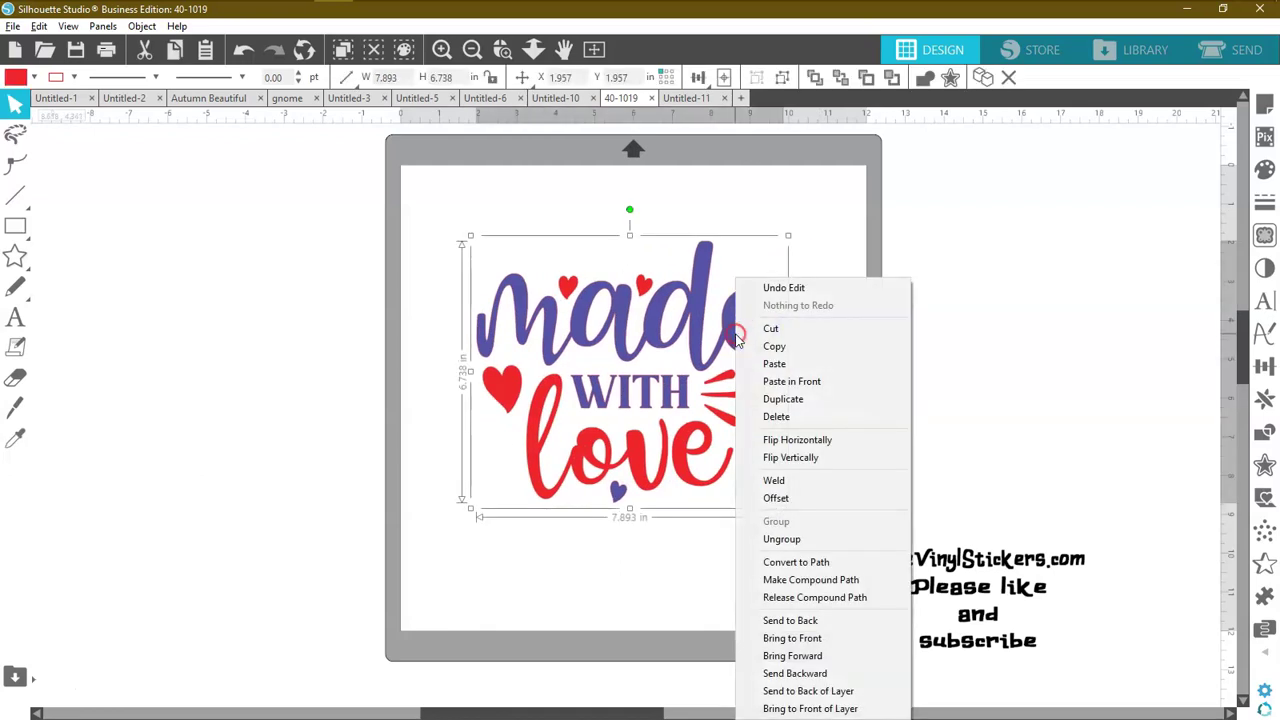
click(783, 580)
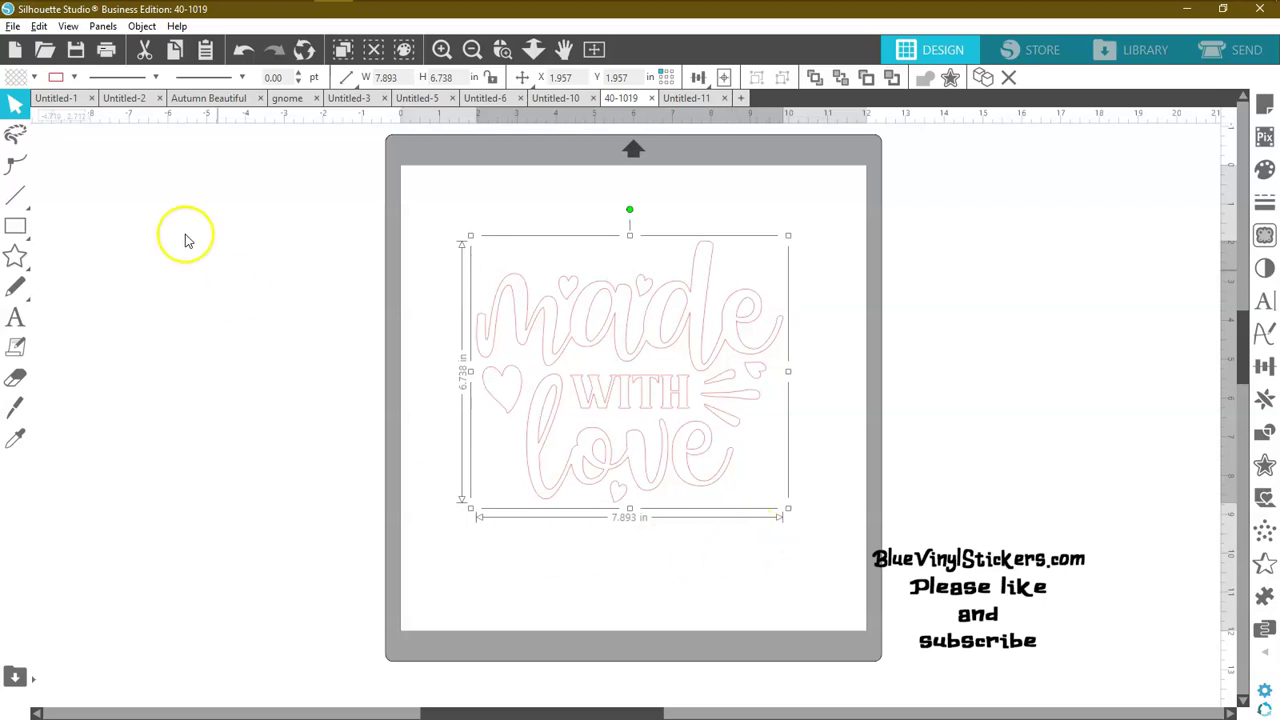
click(243, 57)
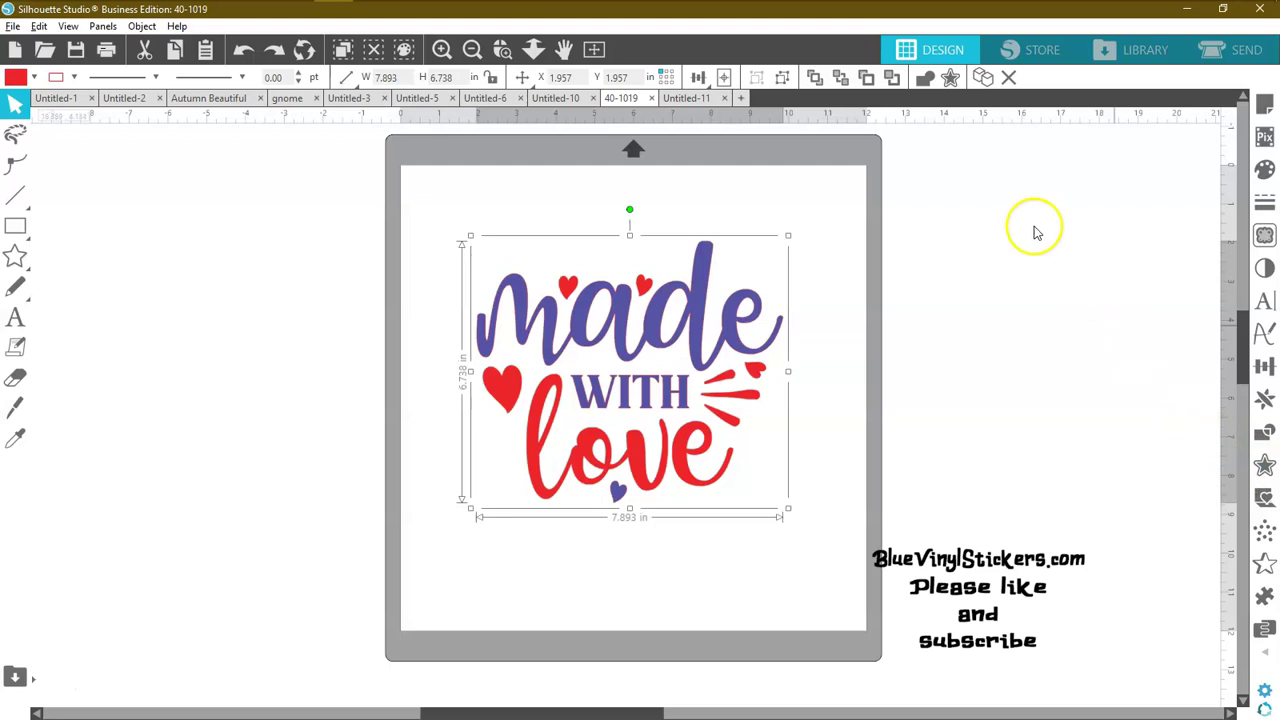
Add a 0.125 in offset with rounded corners around the design and inspect the gaps between its parts.
click(952, 80)
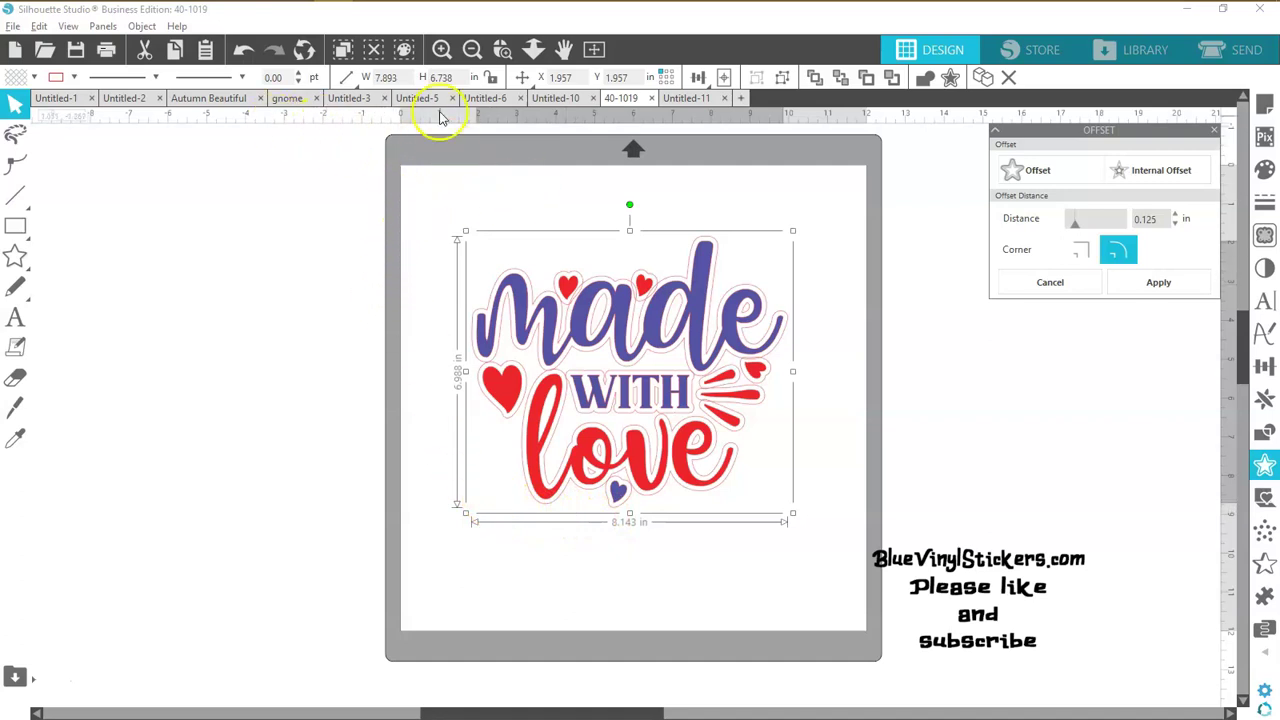
click(441, 50)
click(441, 50)
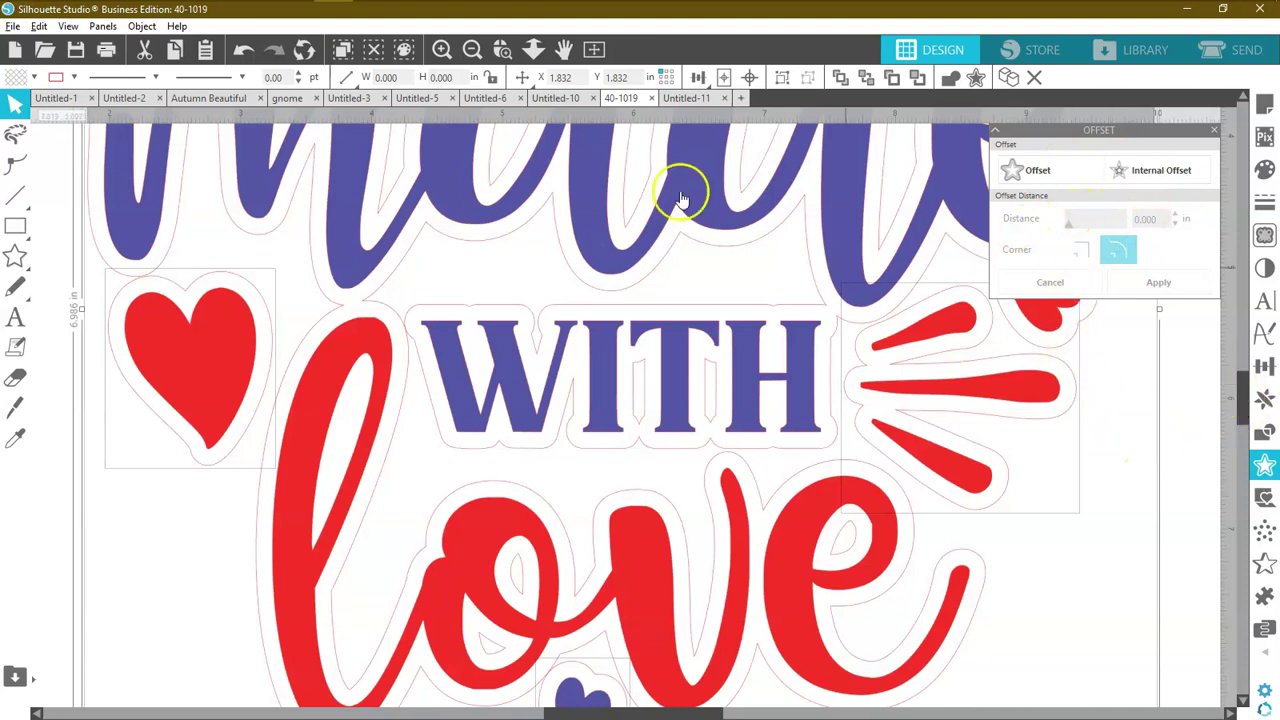
click(472, 52)
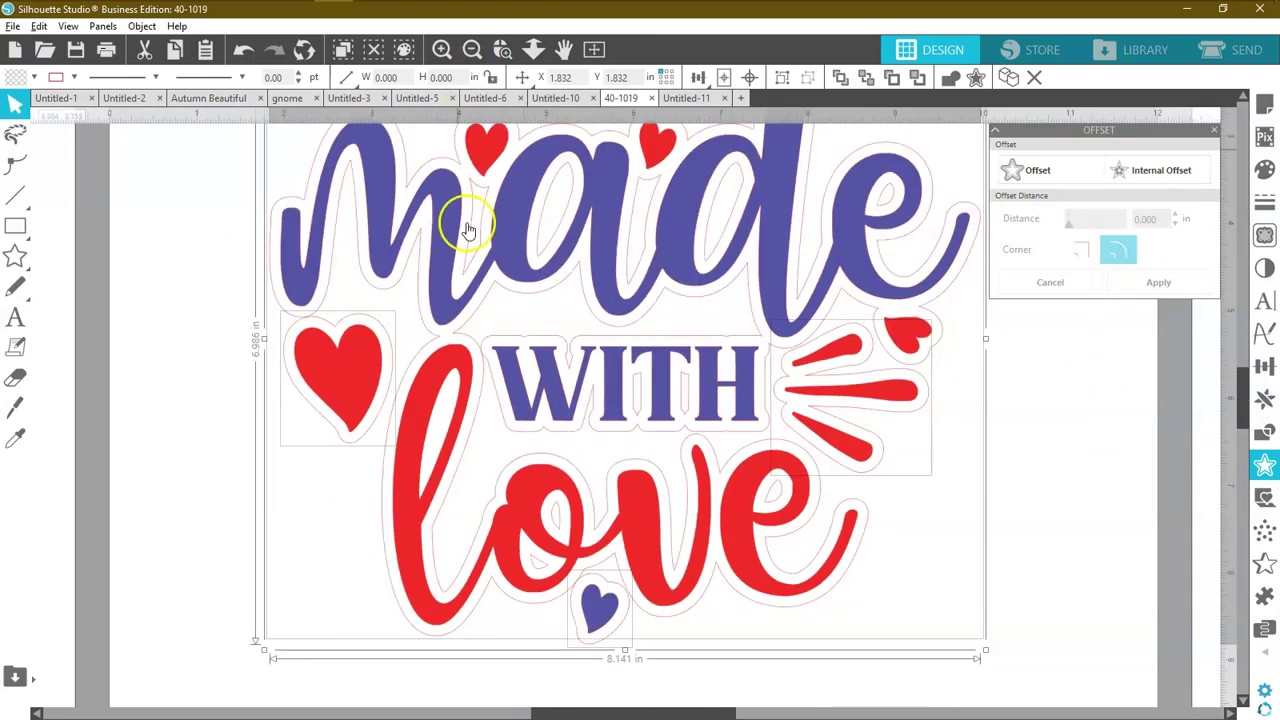
click(1048, 485)
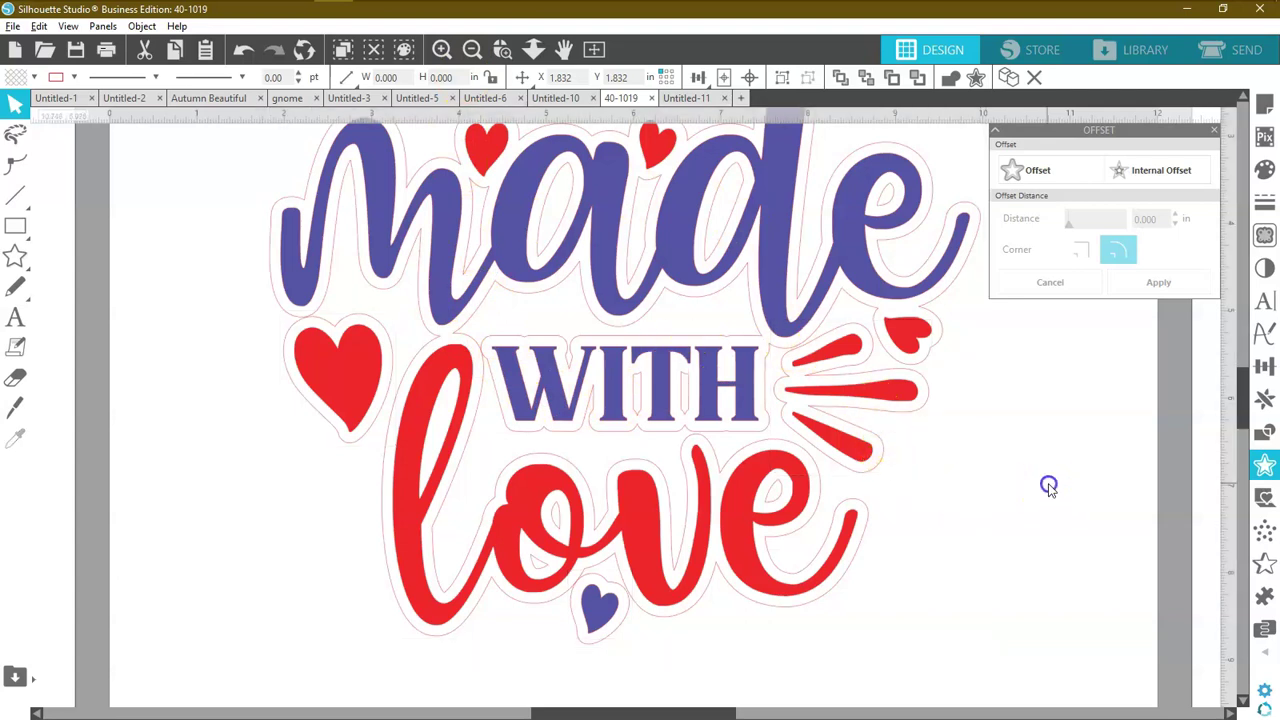
Move the design off its offset outlines and pull the ray and heart outlines apart as separate pieces.
drag(871, 403, 444, 388)
drag(857, 409, 971, 449)
drag(630, 620, 740, 654)
click(491, 517)
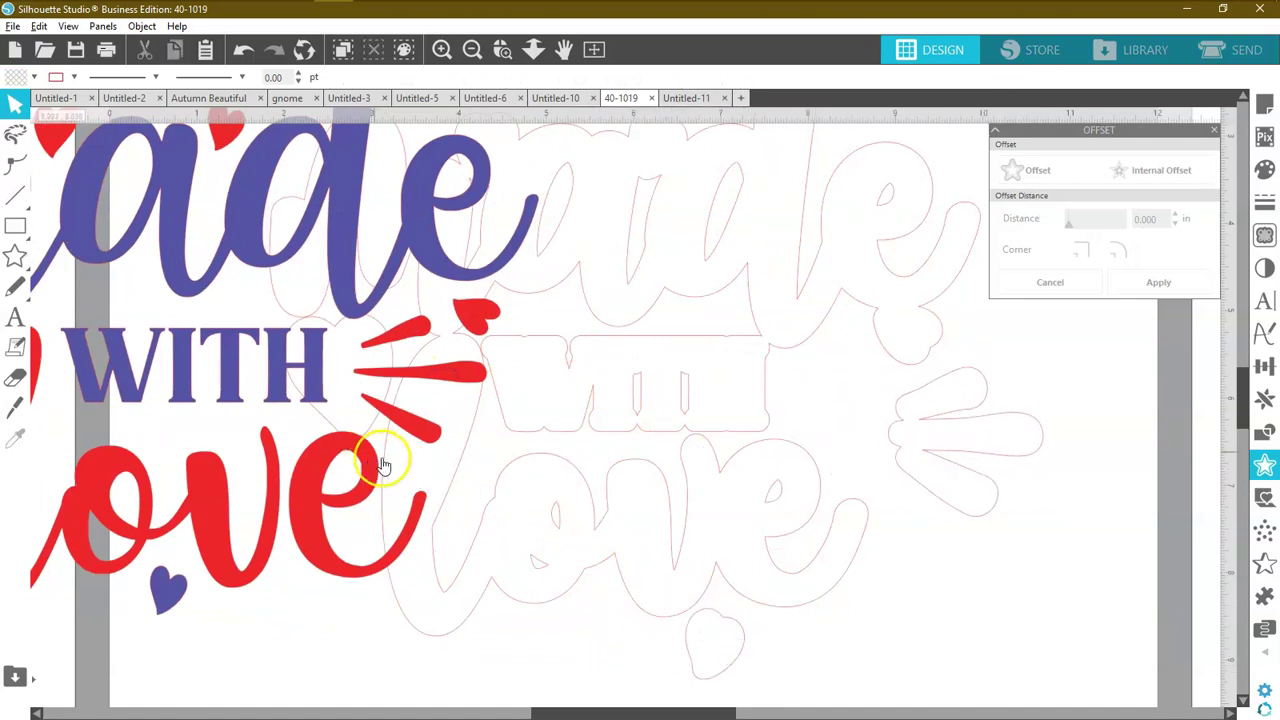
drag(399, 440, 167, 428)
click(321, 513)
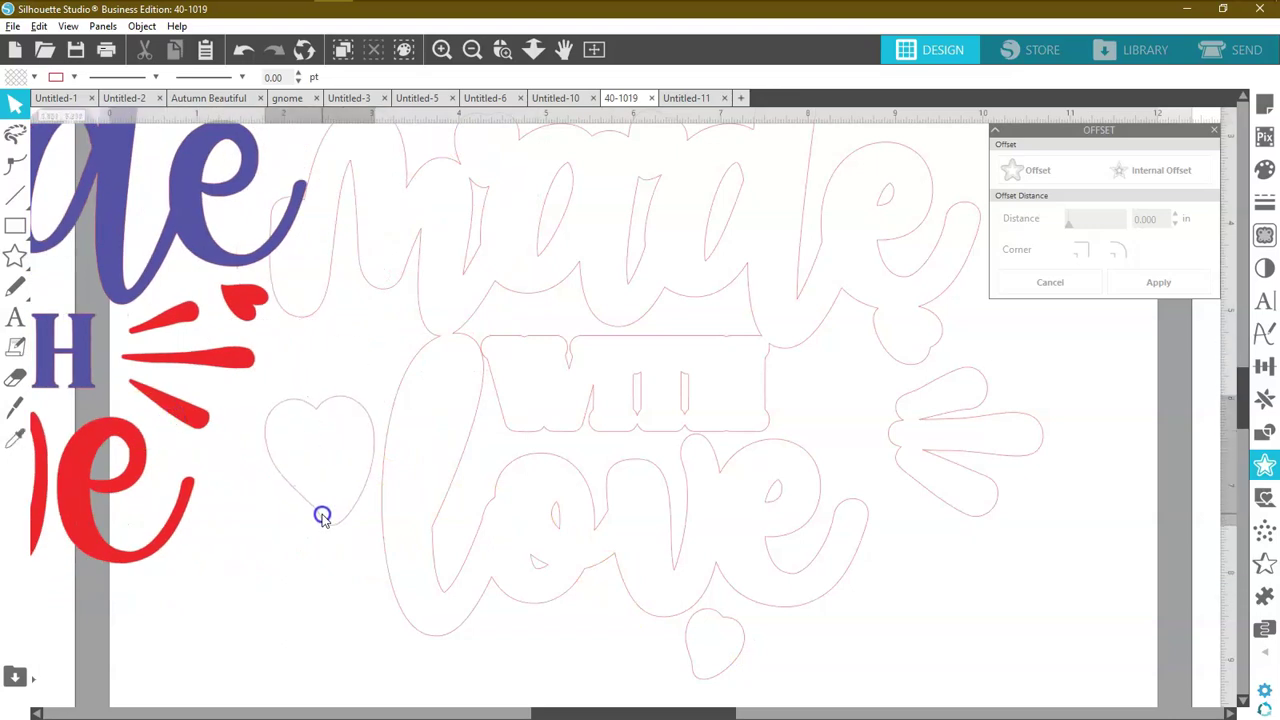
click(738, 636)
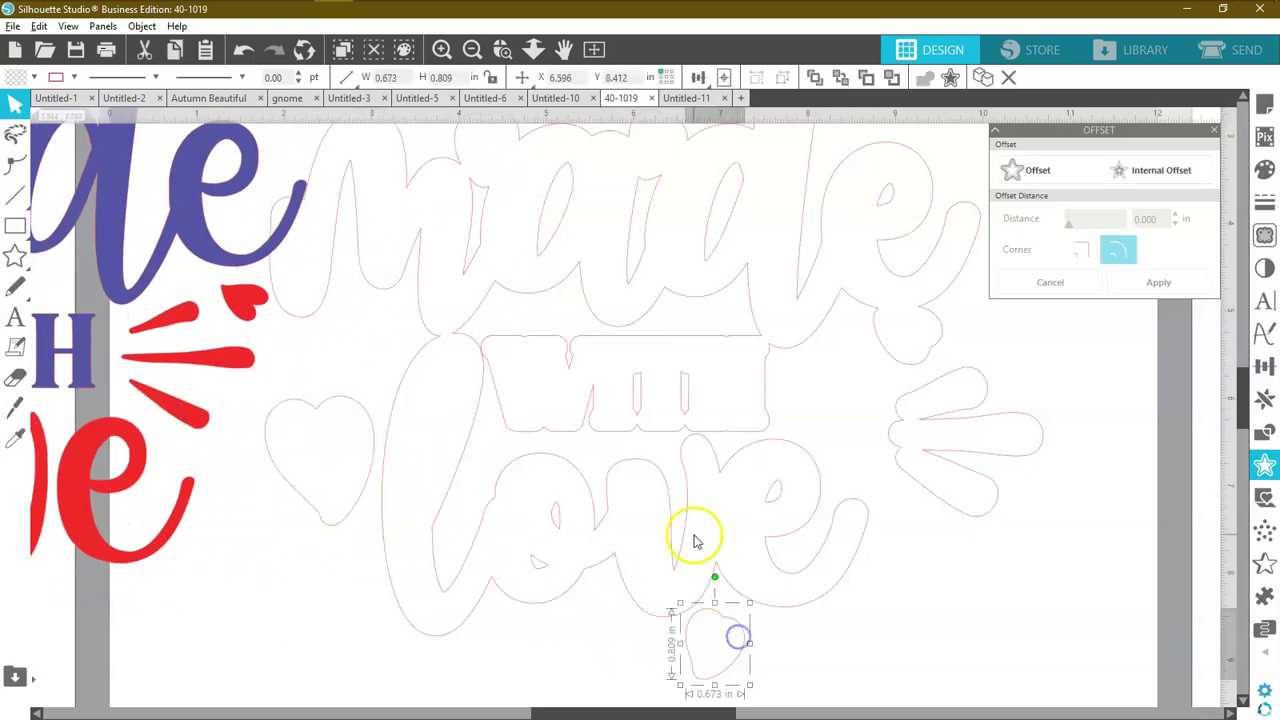
Delete all the offset outline pieces, including the small lower heart outline.
drag(915, 595, 349, 457)
key(Delete)
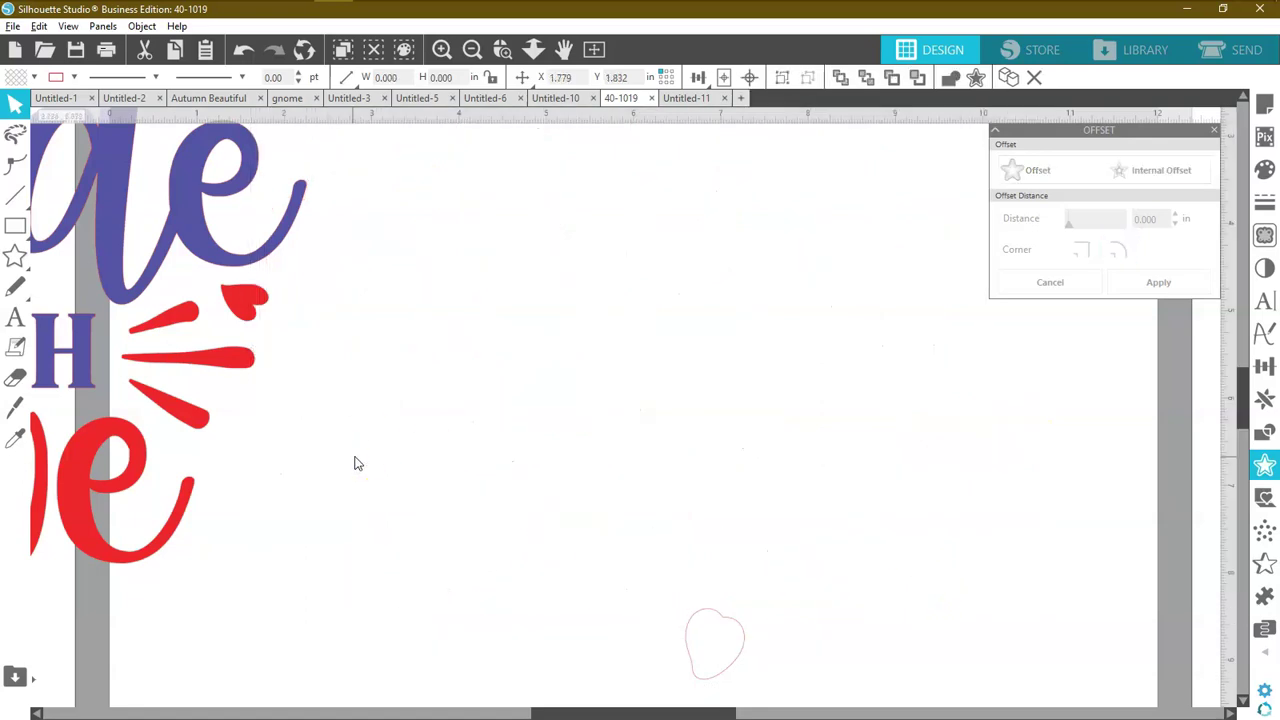
click(714, 619)
key(Delete)
Move the design back onto the page and close the offset settings.
click(214, 331)
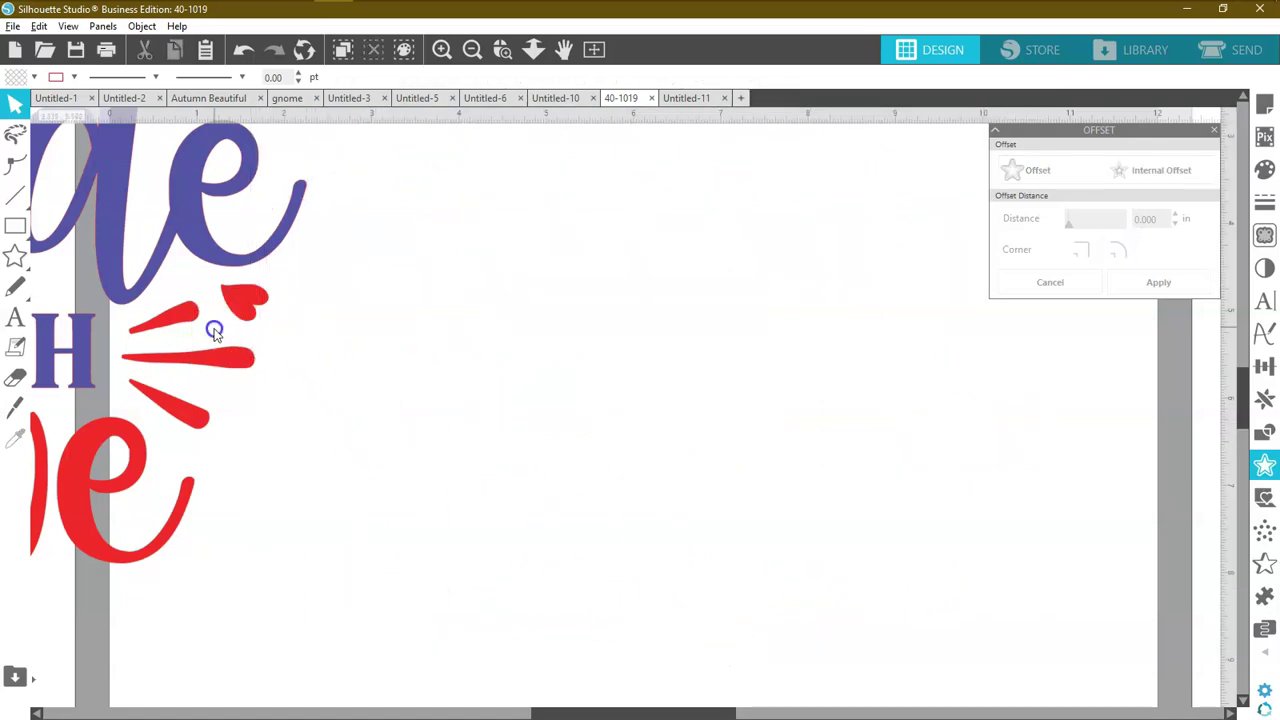
click(455, 410)
mouse_move(214, 360)
mouse_down()
mouse_move(834, 449)
mouse_move(889, 471)
mouse_move(854, 475)
mouse_up()
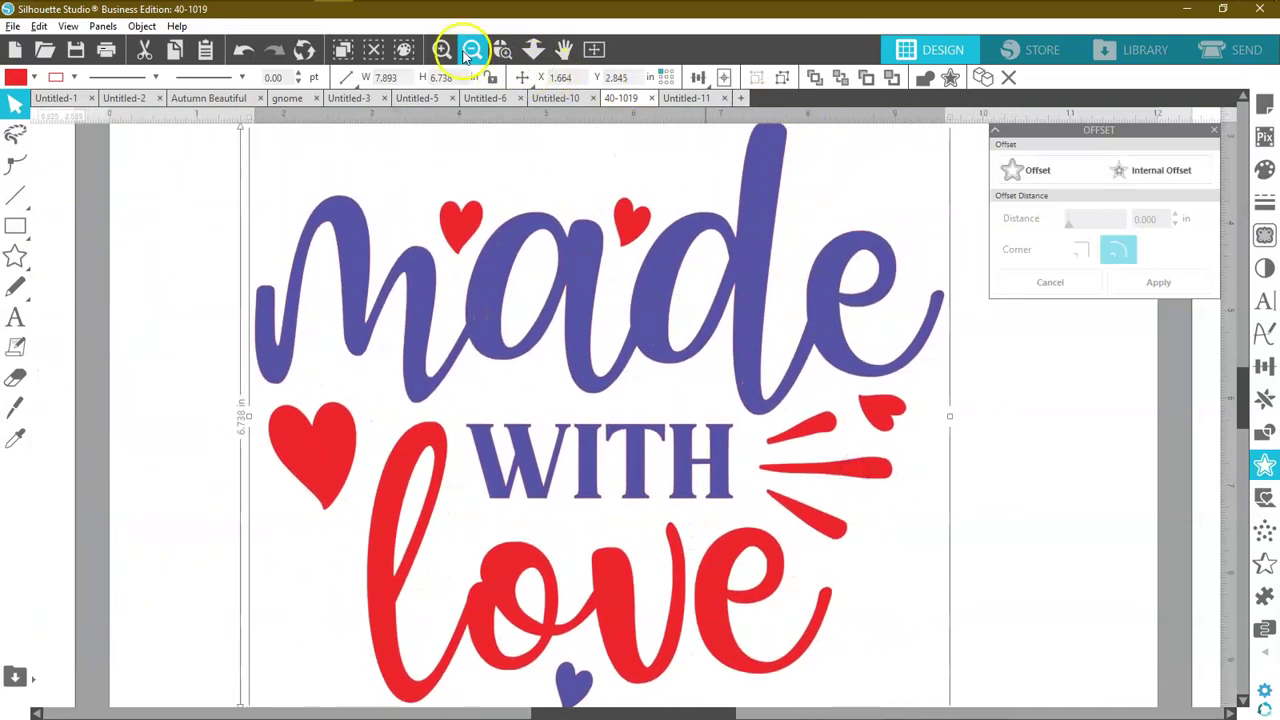
click(472, 50)
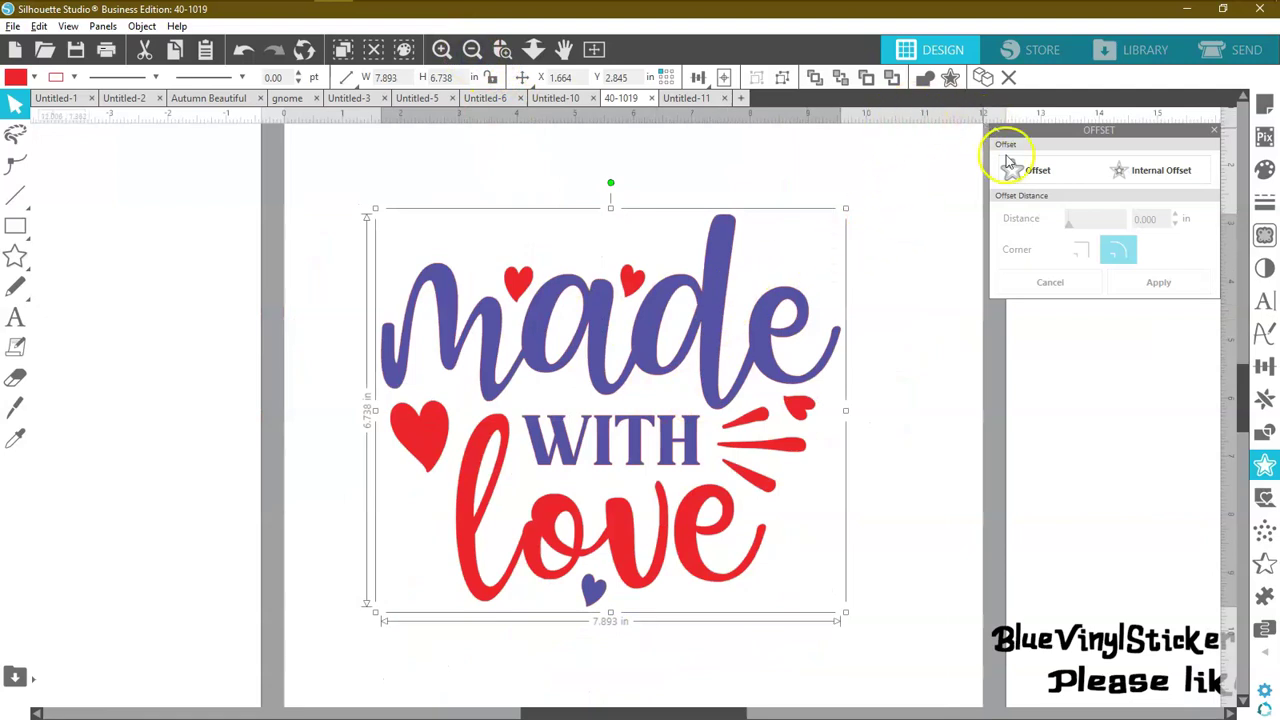
click(1212, 131)
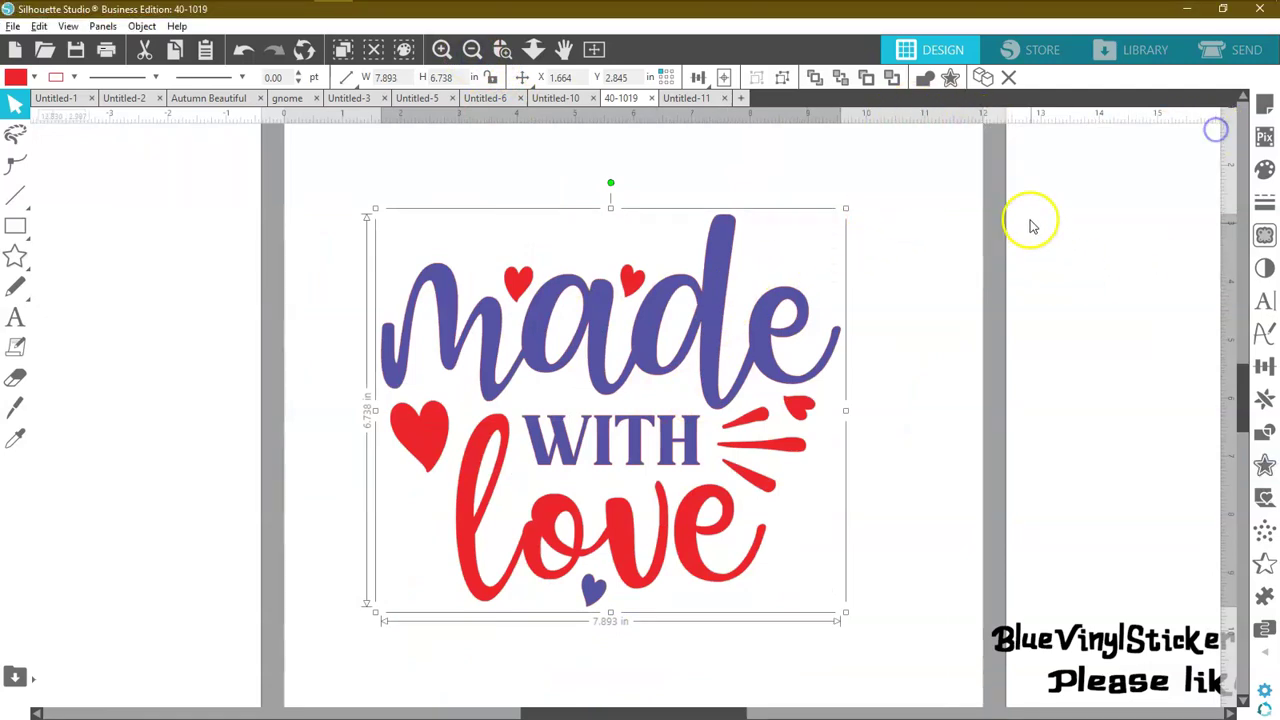
Add a 0.2 in offset with rounded corners around the "made with love" design.
click(950, 80)
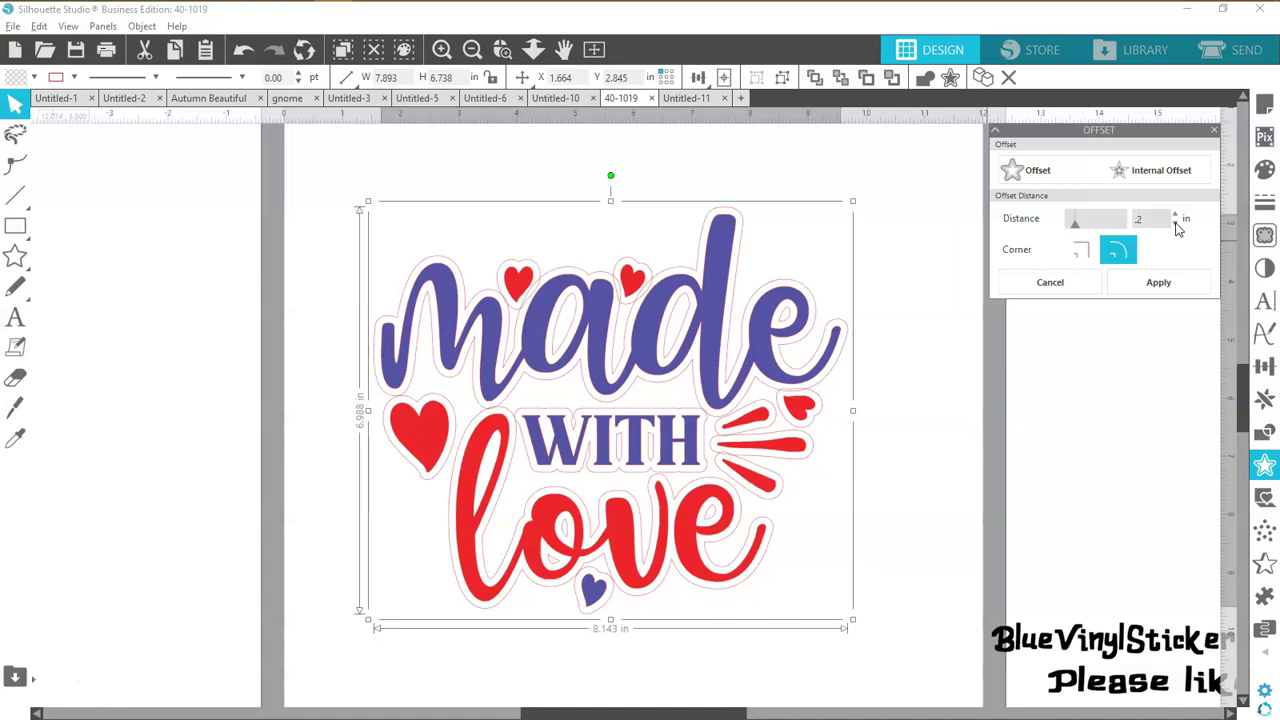
click(1157, 285)
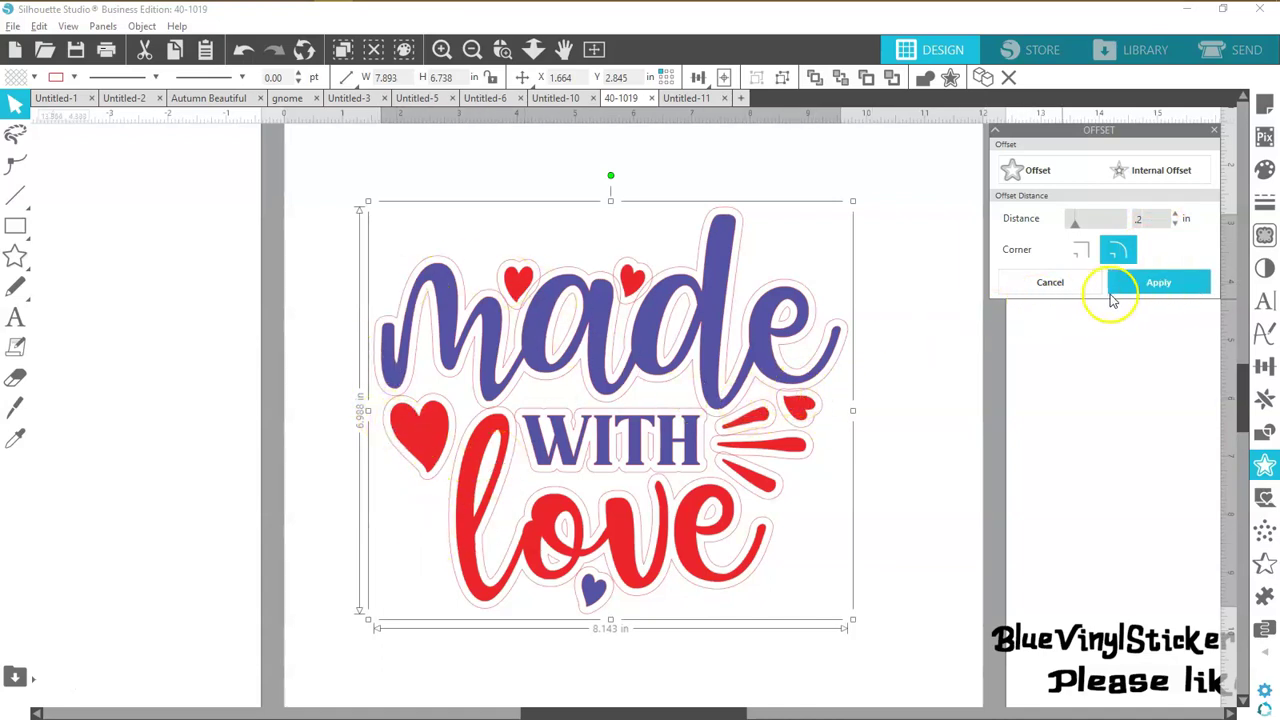
click(1141, 287)
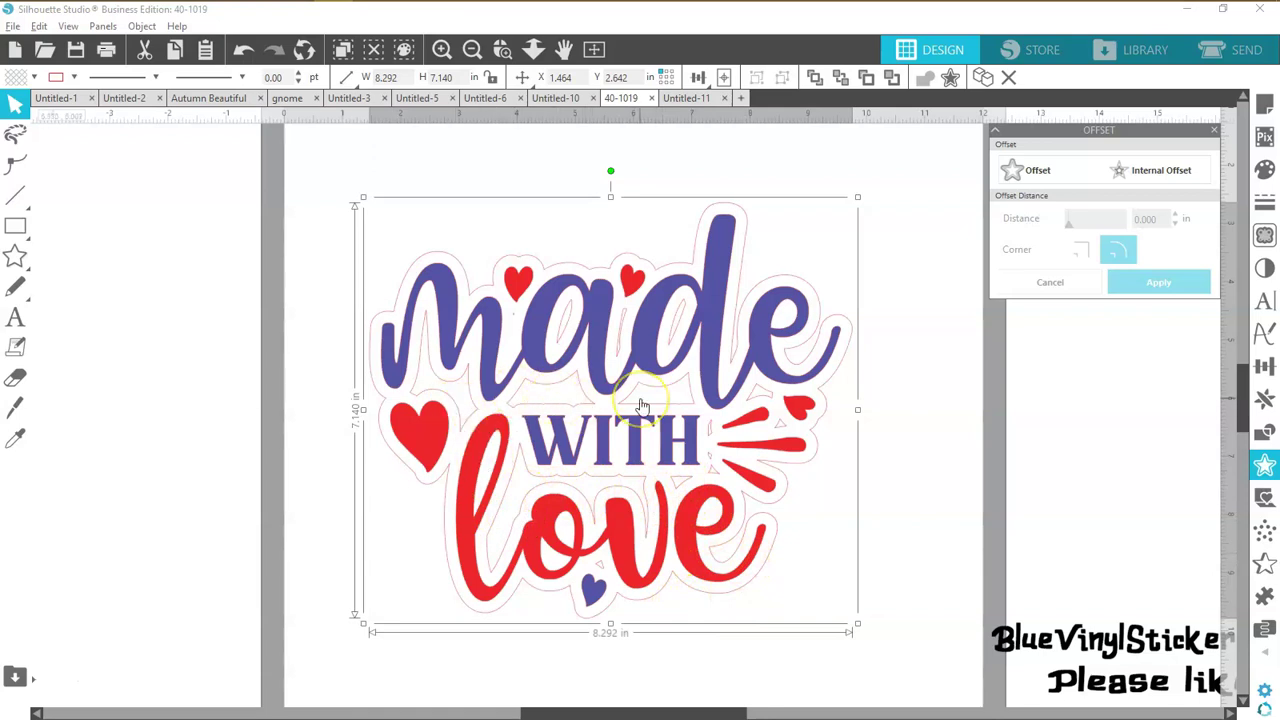
click(818, 486)
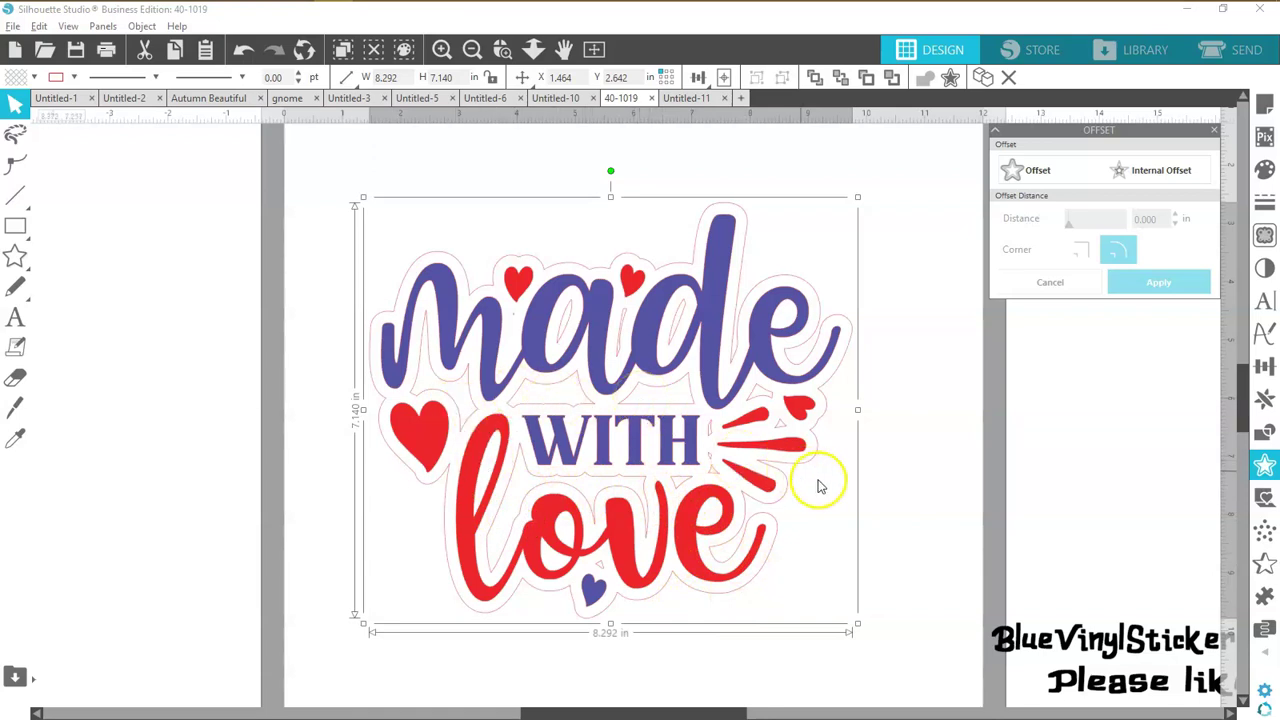
click(926, 448)
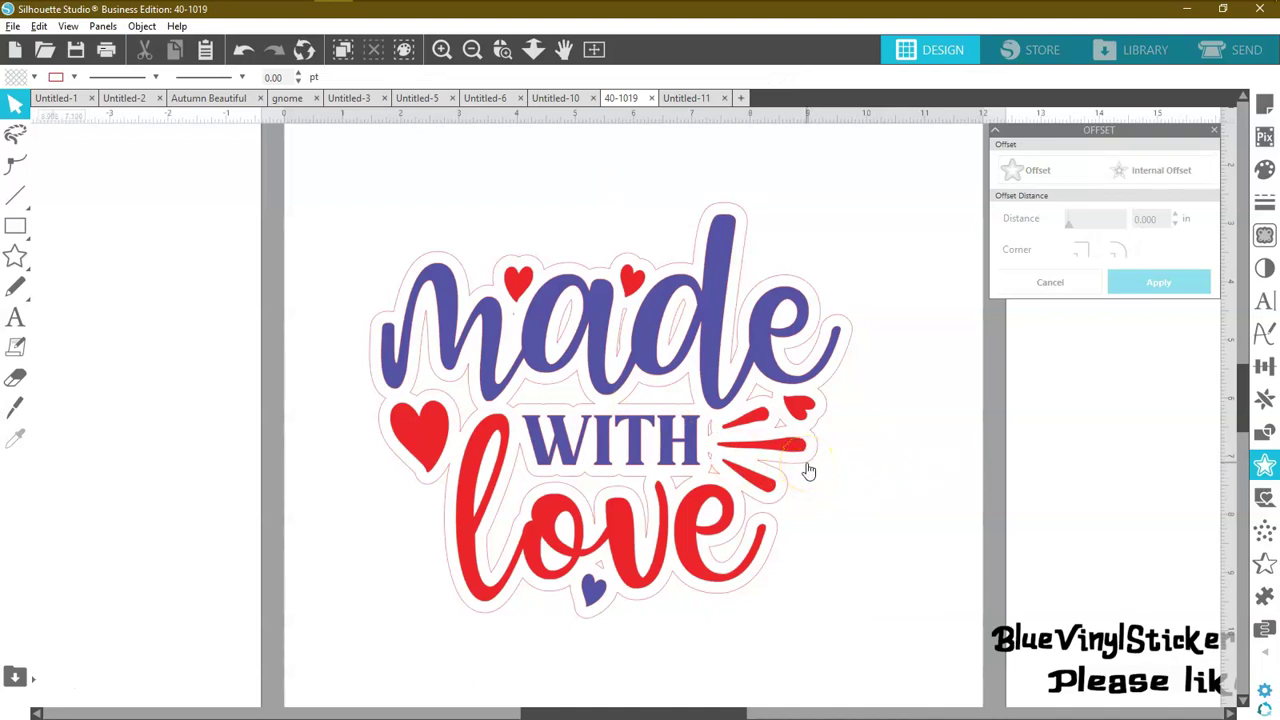
Separate the design from its offset outline and release the outline's compound path.
drag(811, 466, 905, 457)
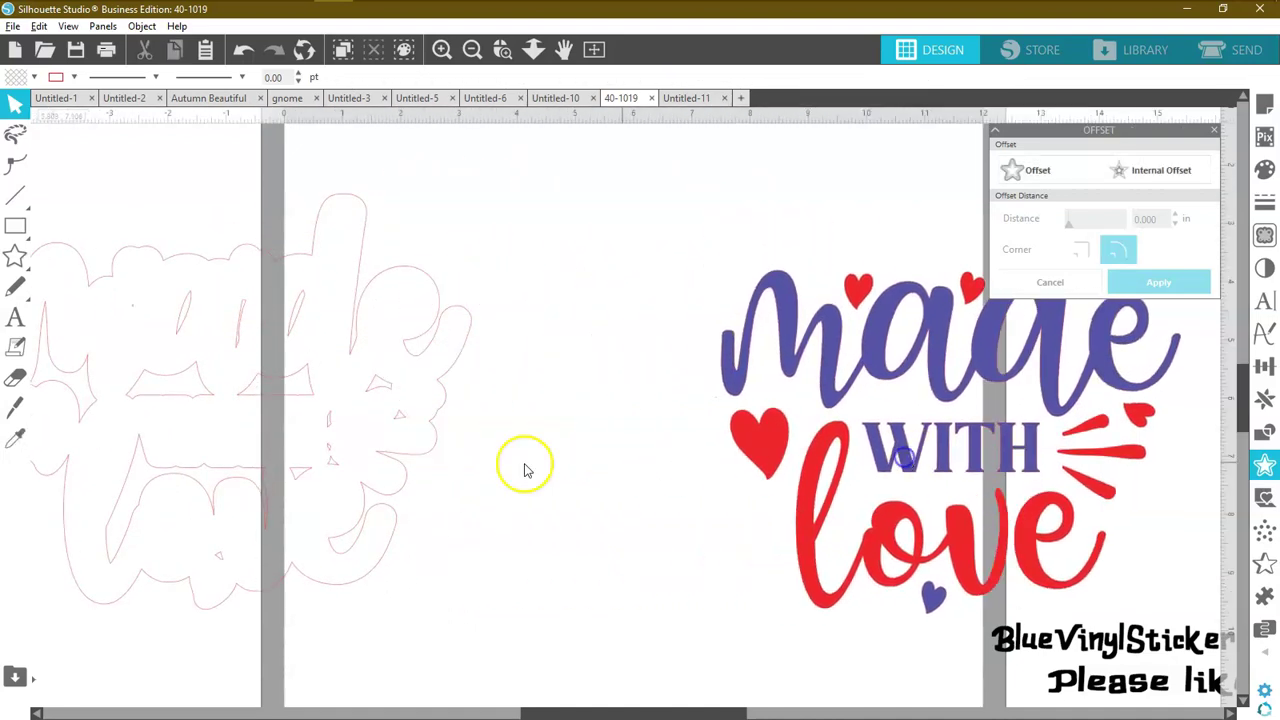
drag(427, 462, 586, 474)
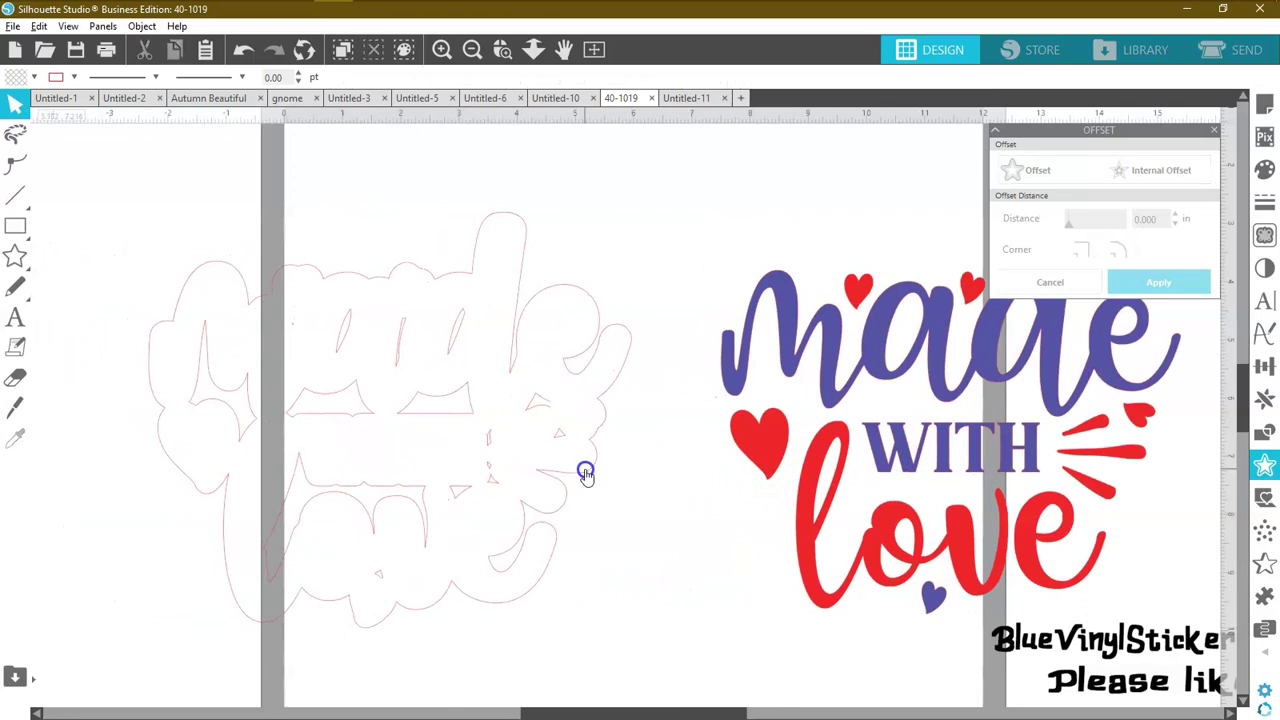
right_click(587, 477)
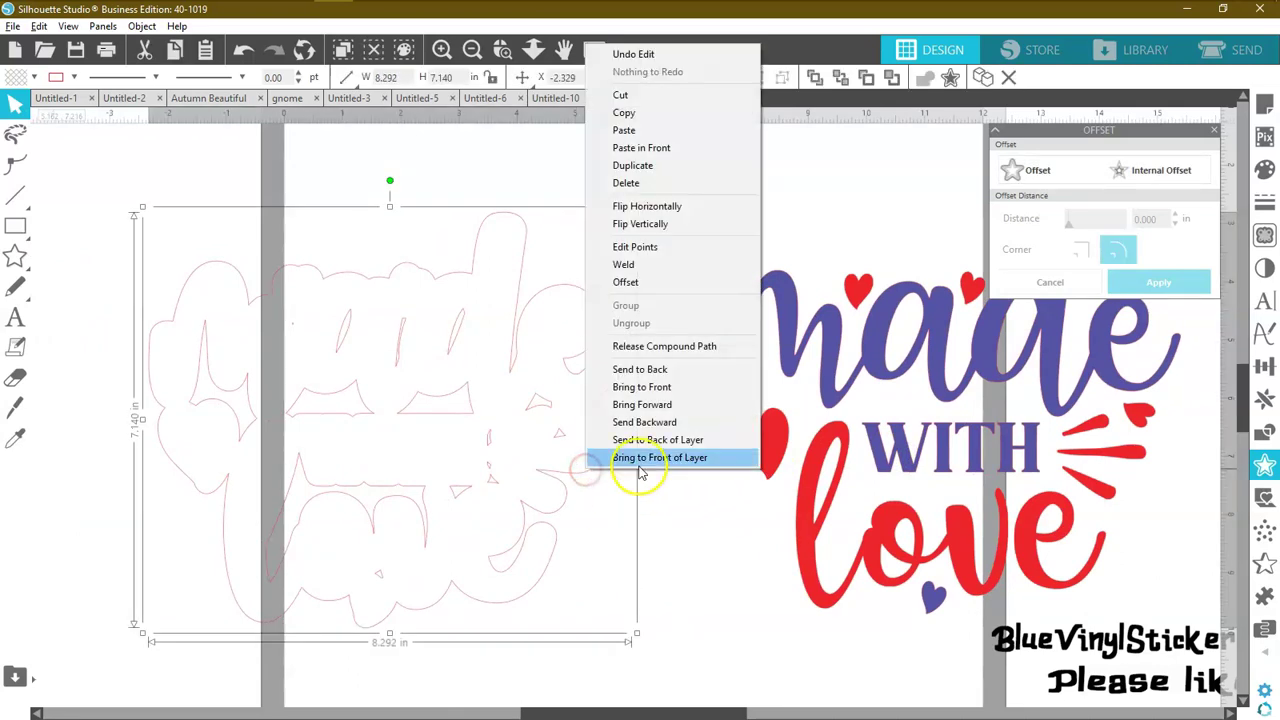
click(643, 348)
click(670, 520)
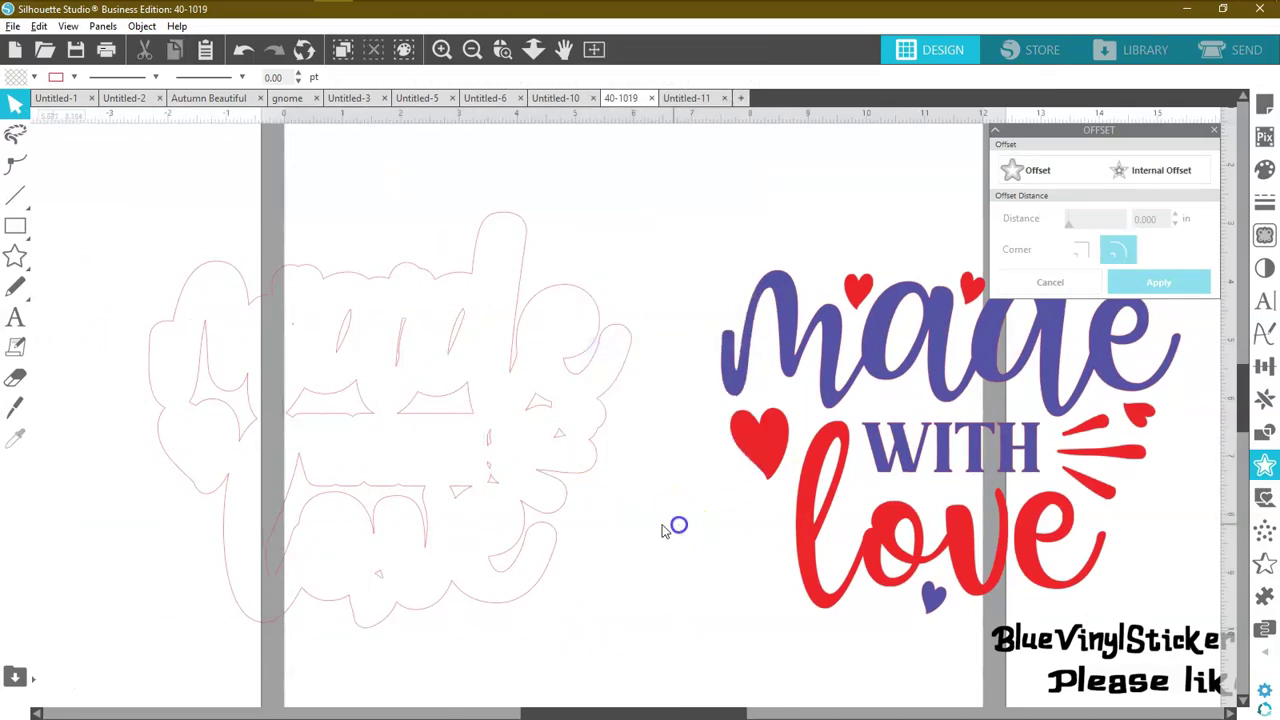
Shift some inner cutout shapes loose and move the outer outline away from them, over the design.
click(457, 365)
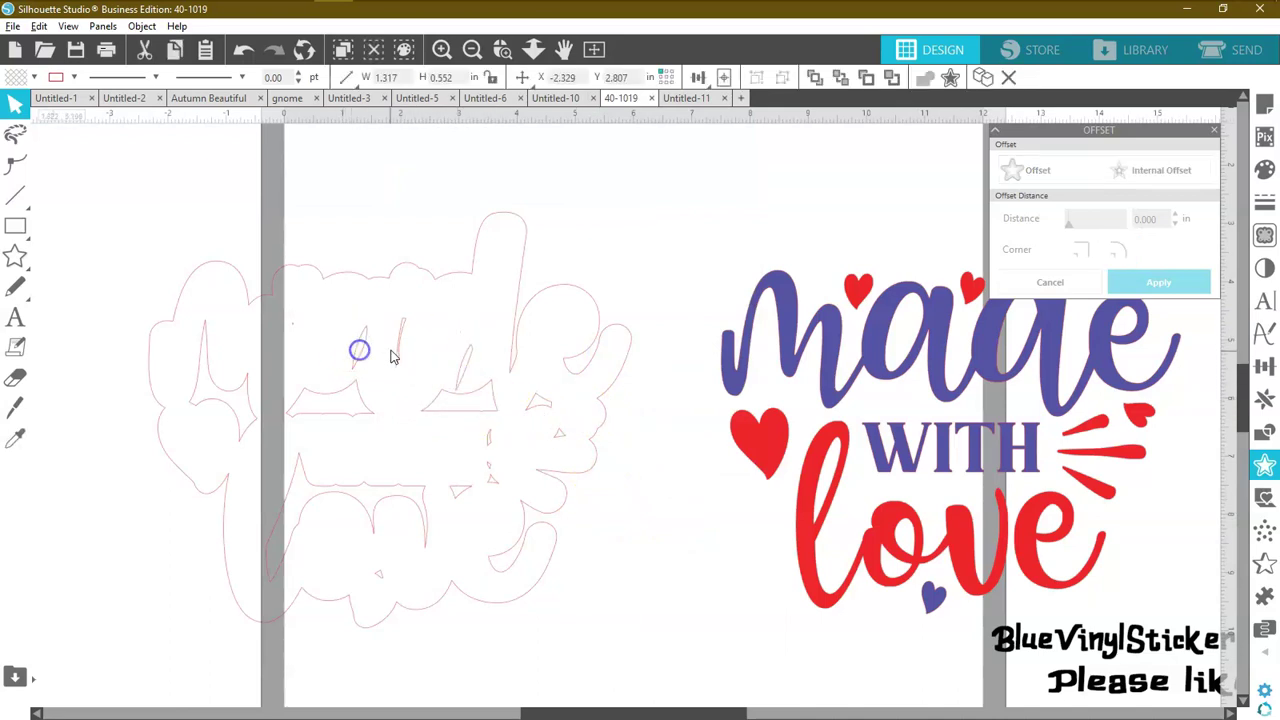
click(406, 376)
click(392, 409)
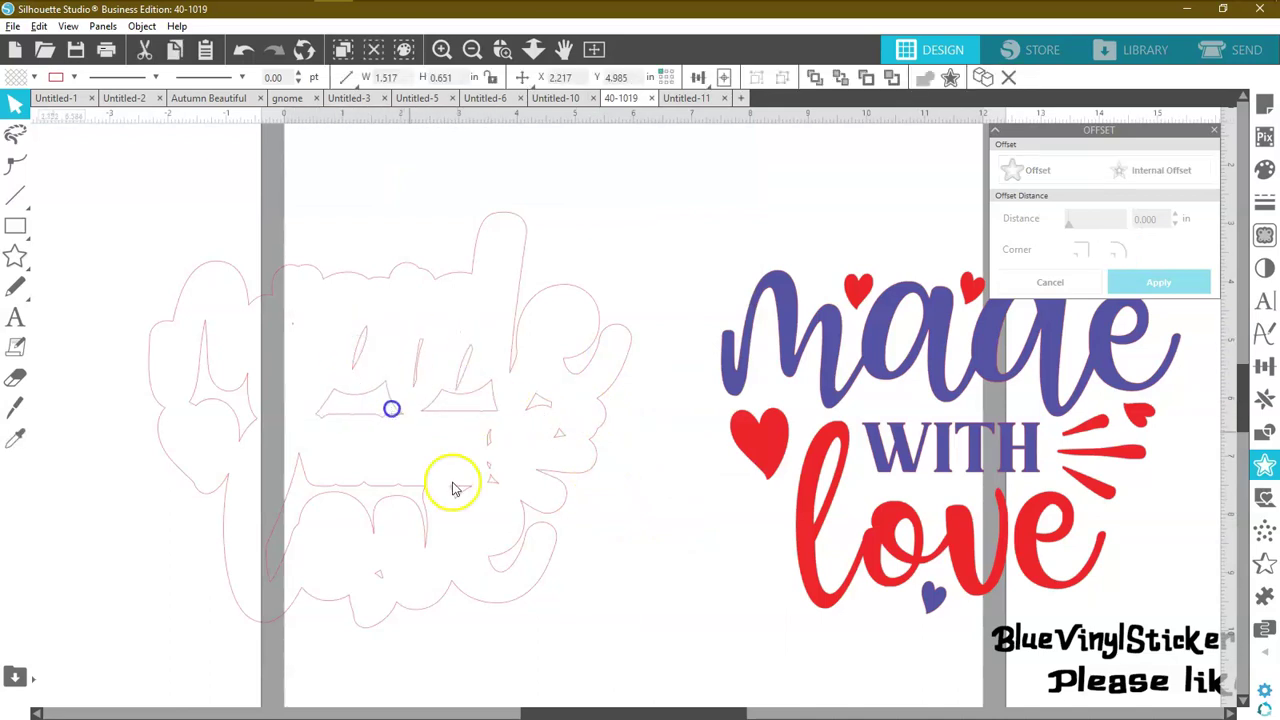
click(557, 553)
drag(557, 553, 1116, 497)
Delete all the leftover inner cutout shapes of the offset.
drag(628, 237, 184, 632)
right_click(390, 432)
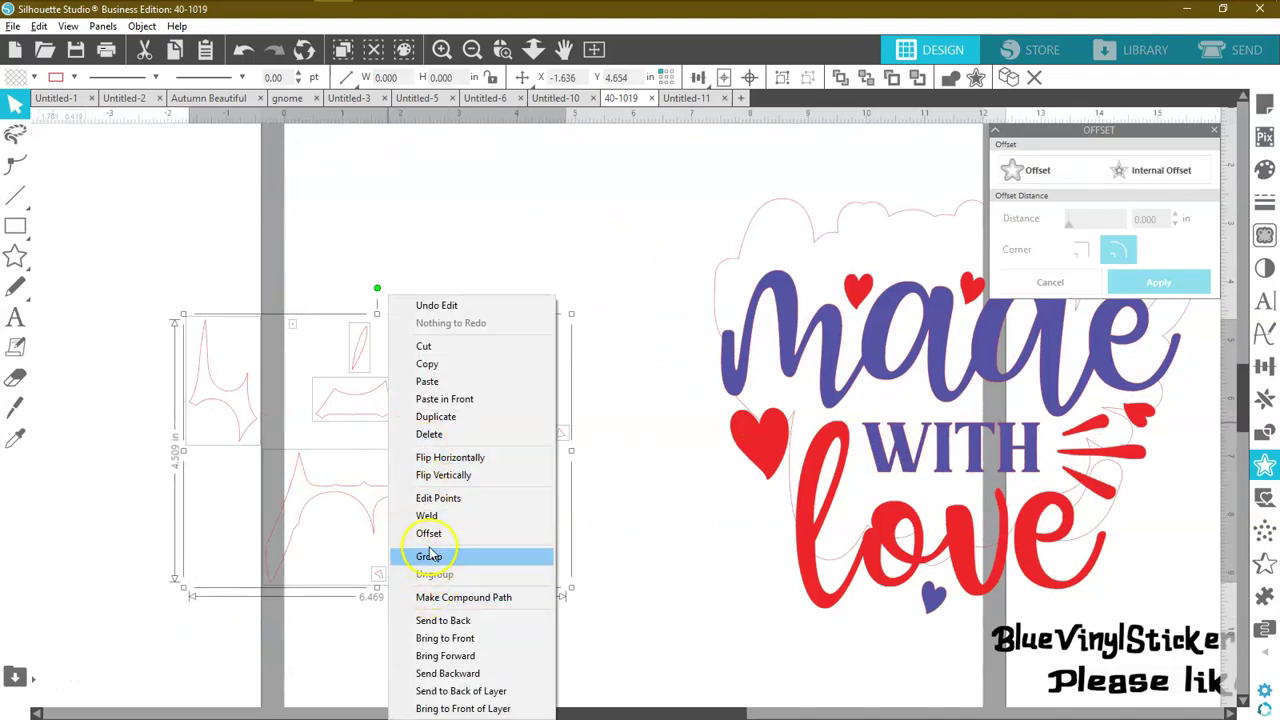
click(429, 434)
Move the outer outline and the design back onto the page and fit the design inside the outline.
drag(744, 514, 663, 543)
drag(826, 457, 493, 503)
click(932, 447)
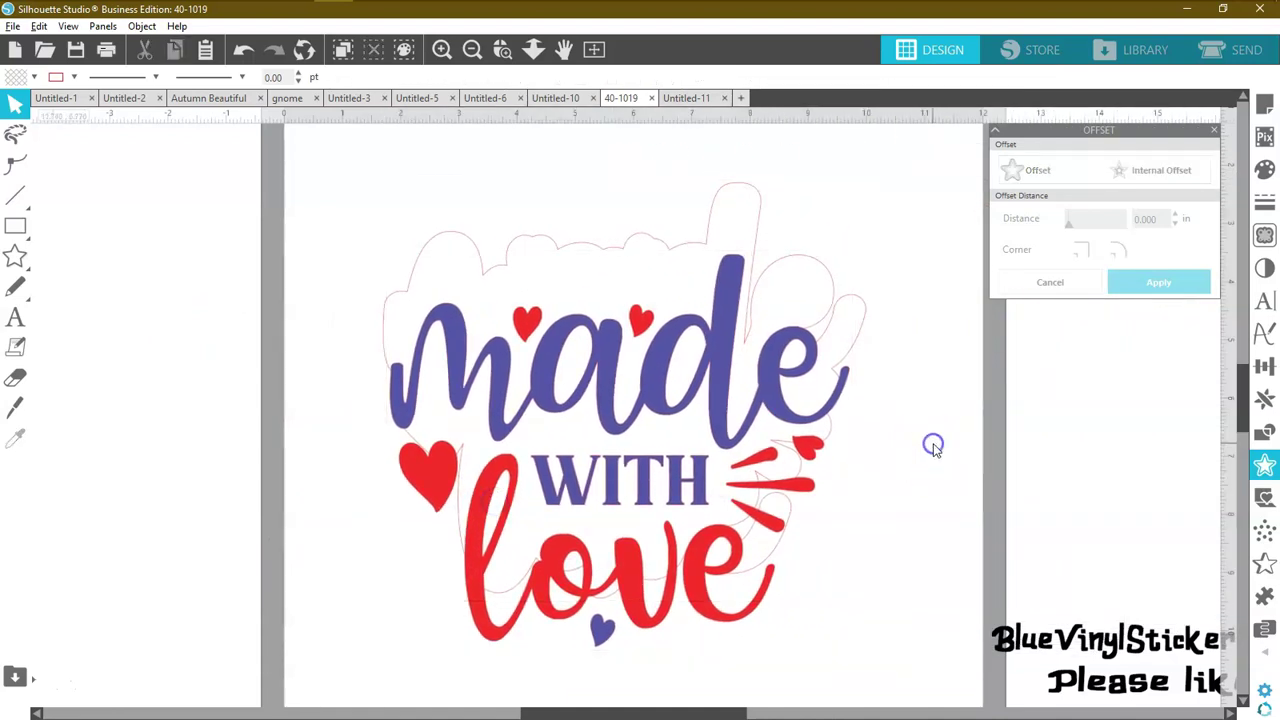
drag(658, 403, 657, 345)
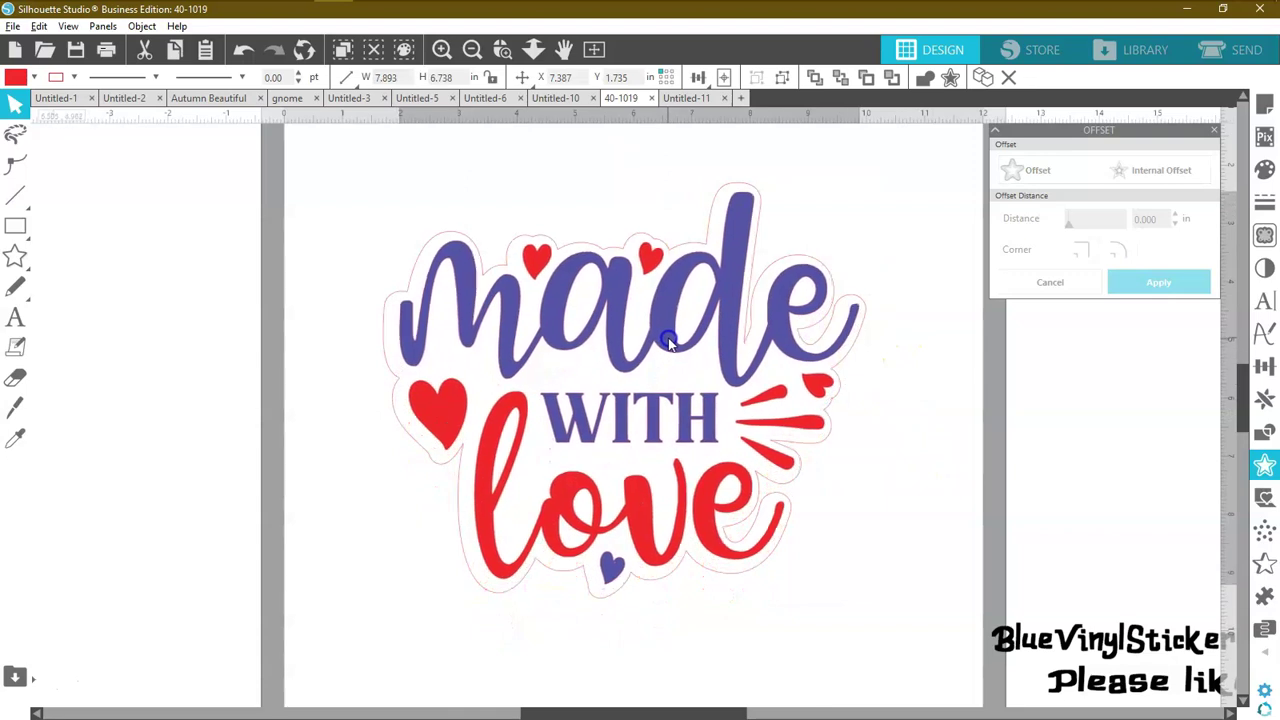
Align the centers of the design and its outer outline.
click(794, 352)
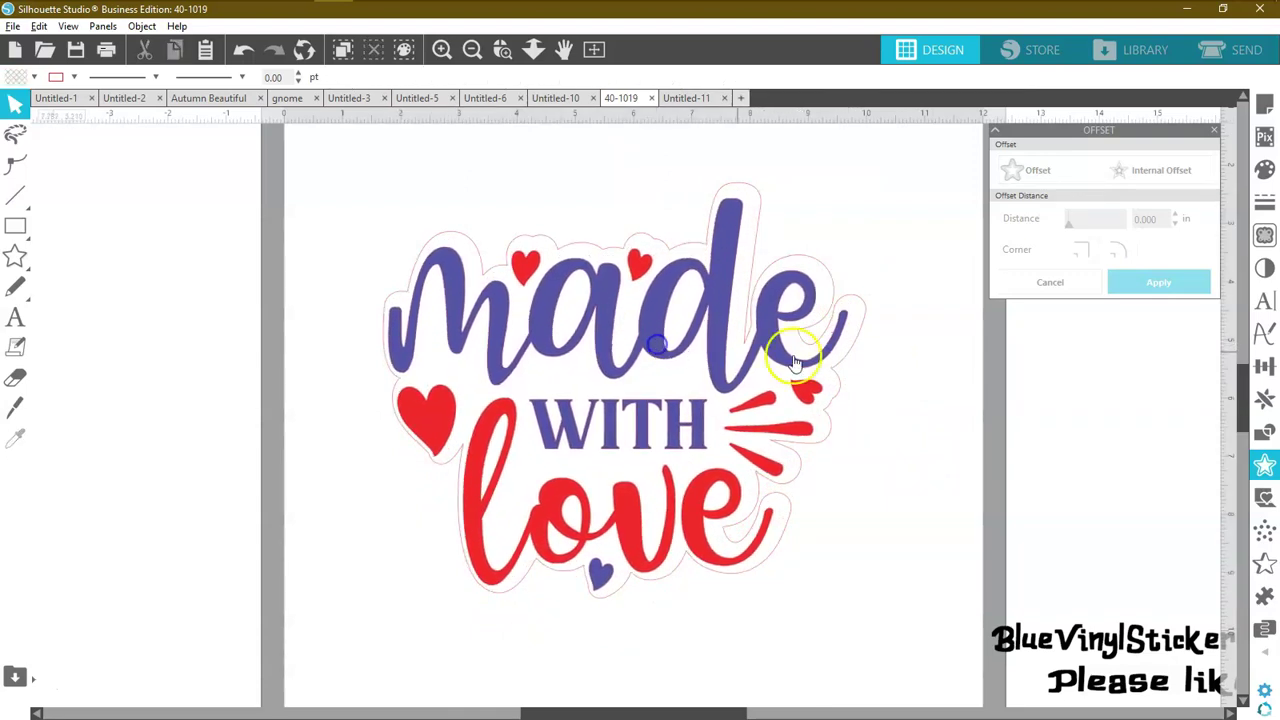
click(794, 350)
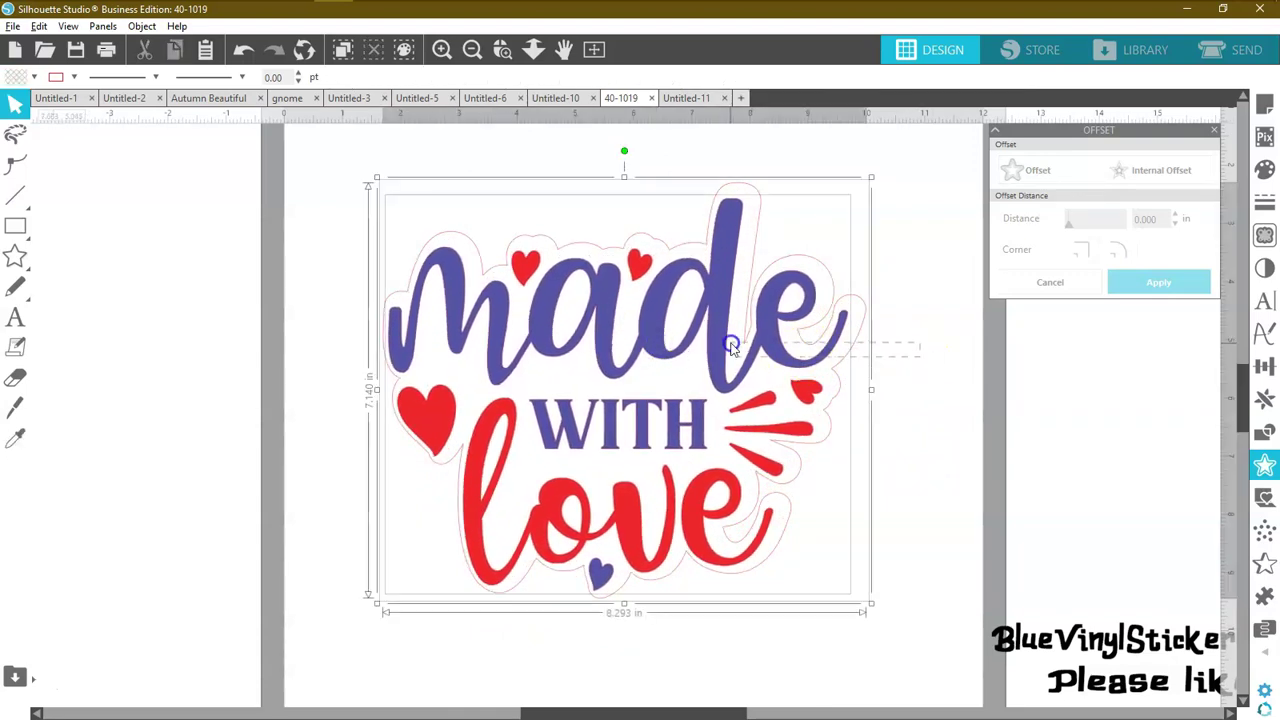
click(1265, 368)
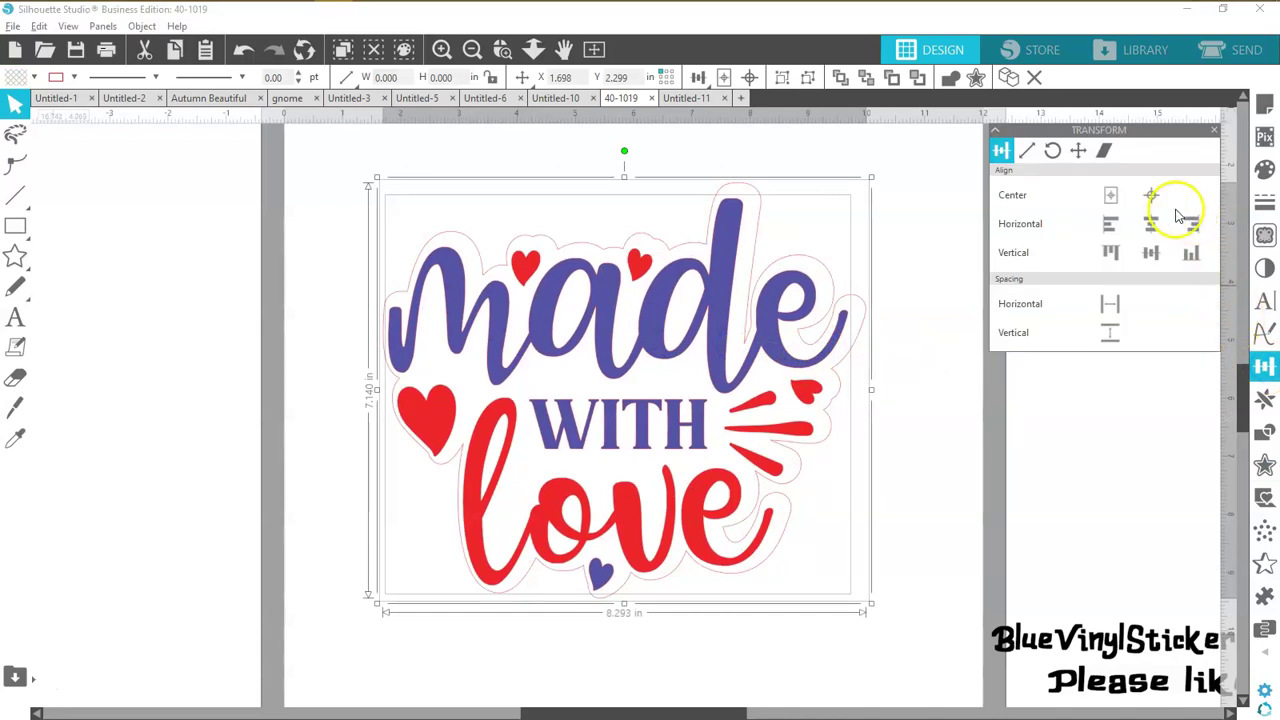
click(1151, 199)
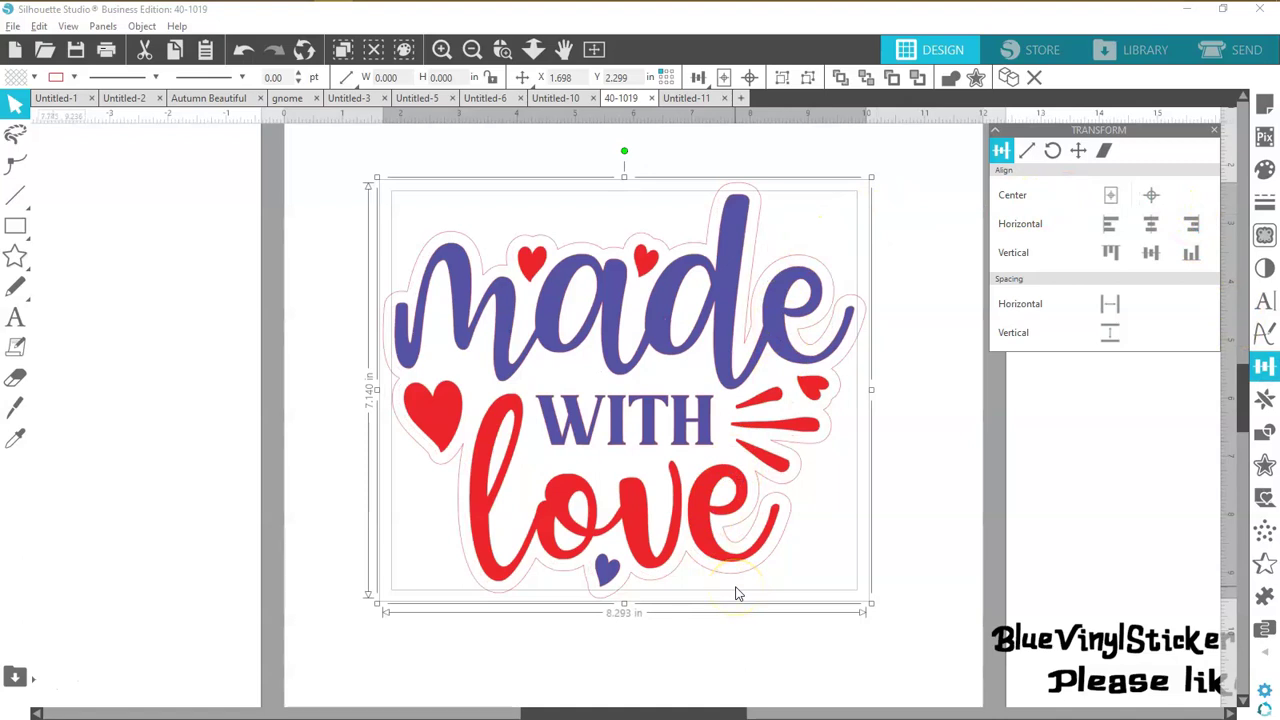
Remove the edit points forming the deep notch between the "d" and "e" of "made" in the outer cut outline.
click(929, 517)
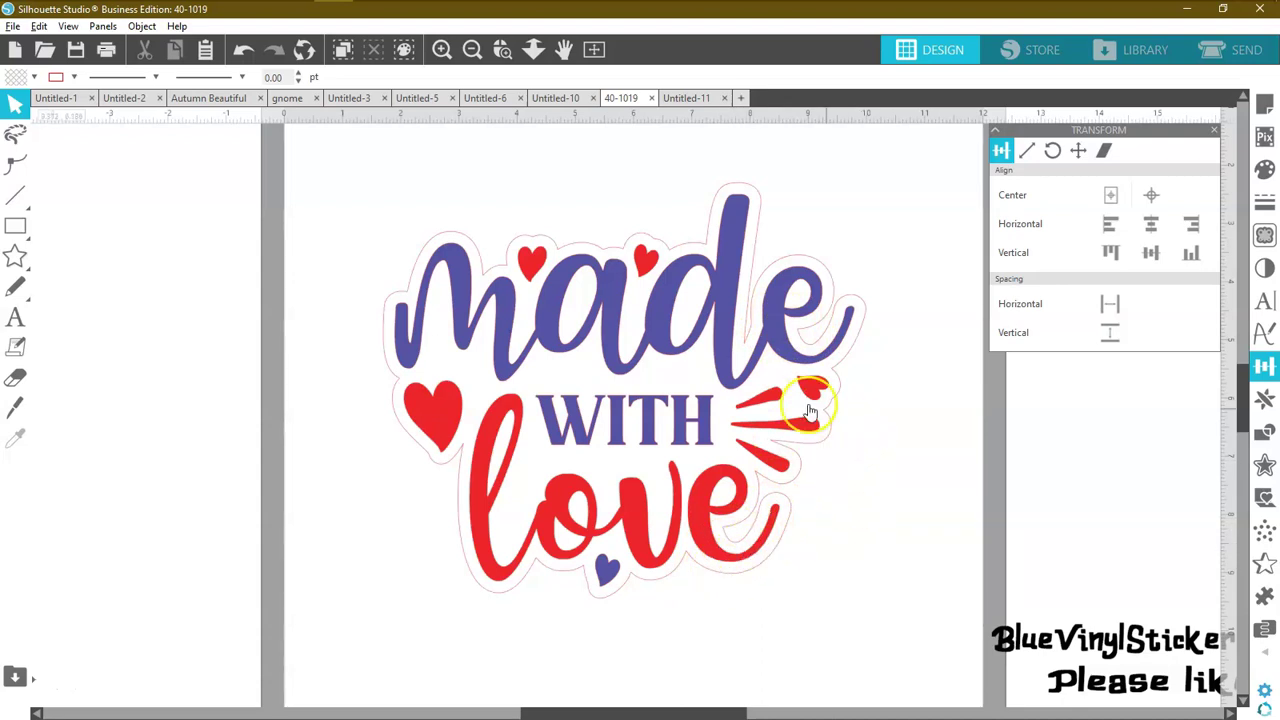
click(441, 49)
click(1010, 557)
scroll(1050, 520, up, 3)
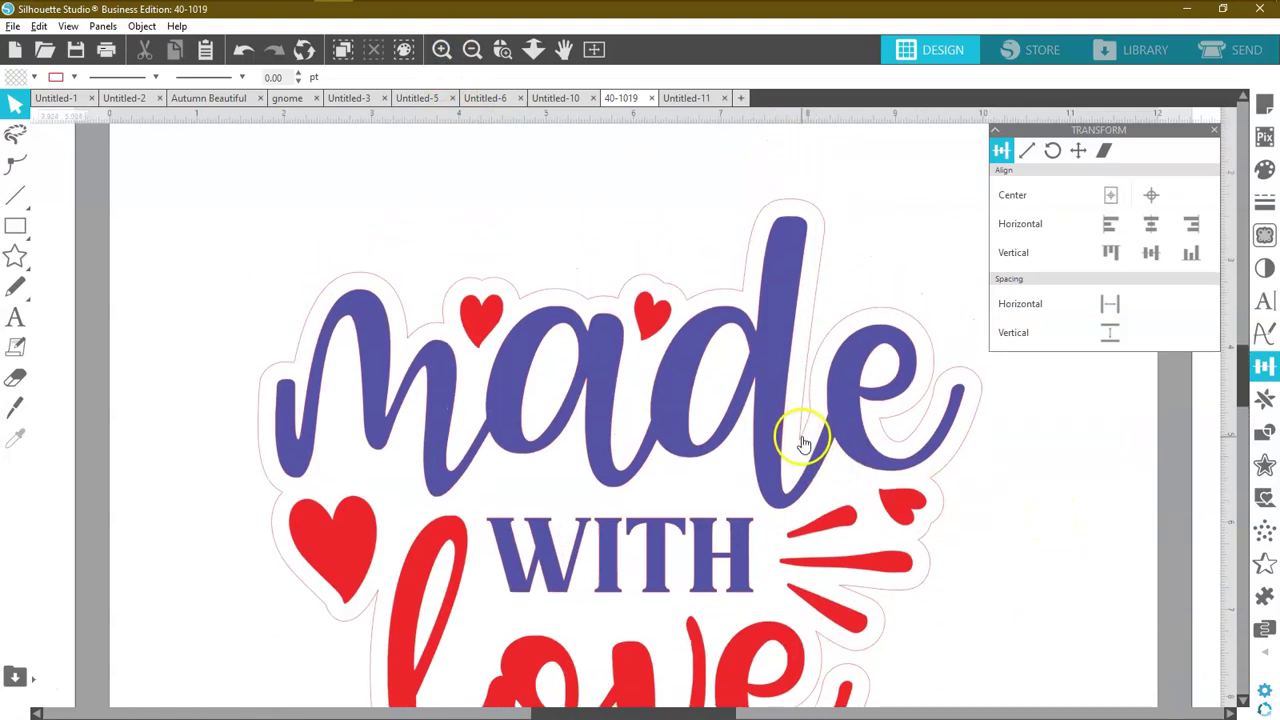
click(797, 434)
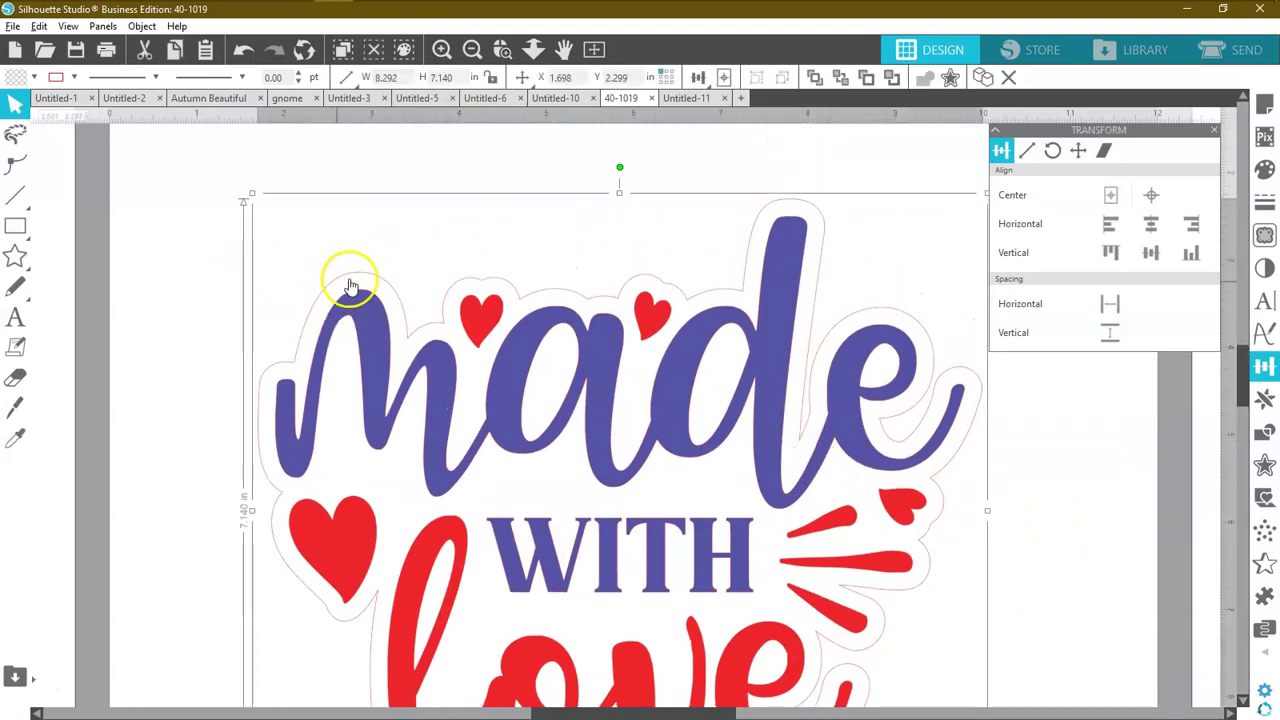
click(12, 166)
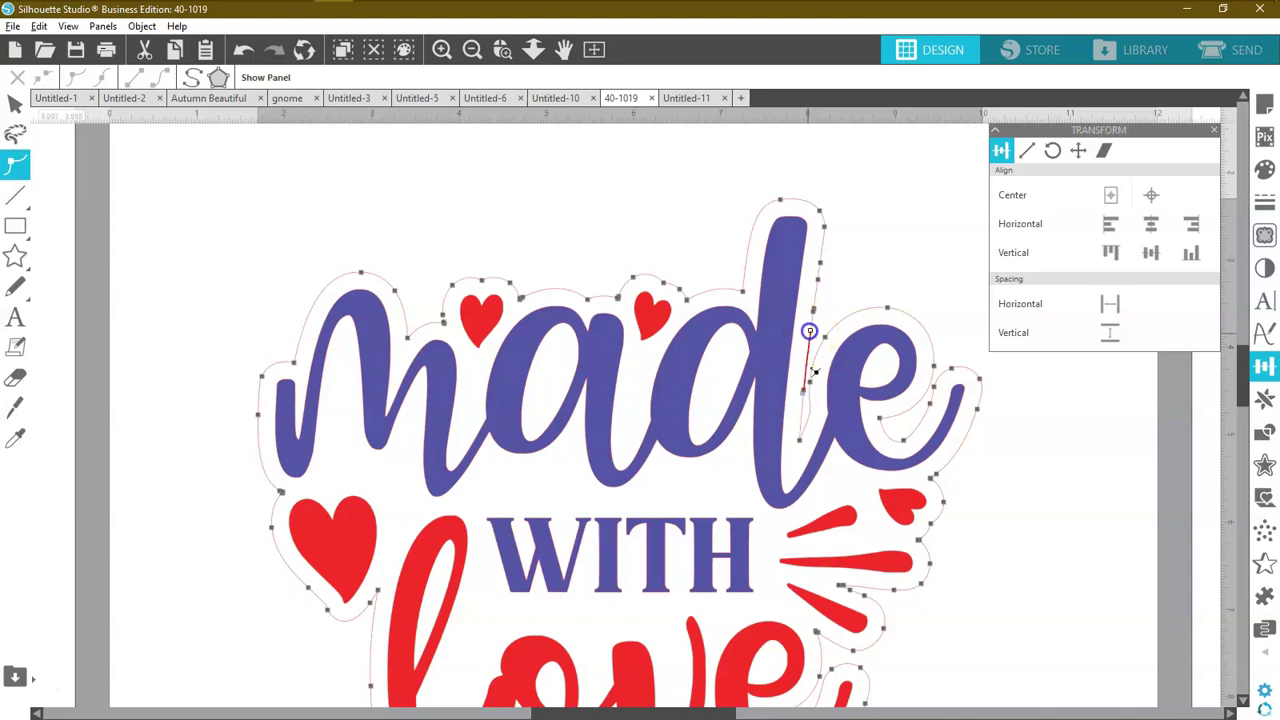
click(810, 332)
click(830, 425)
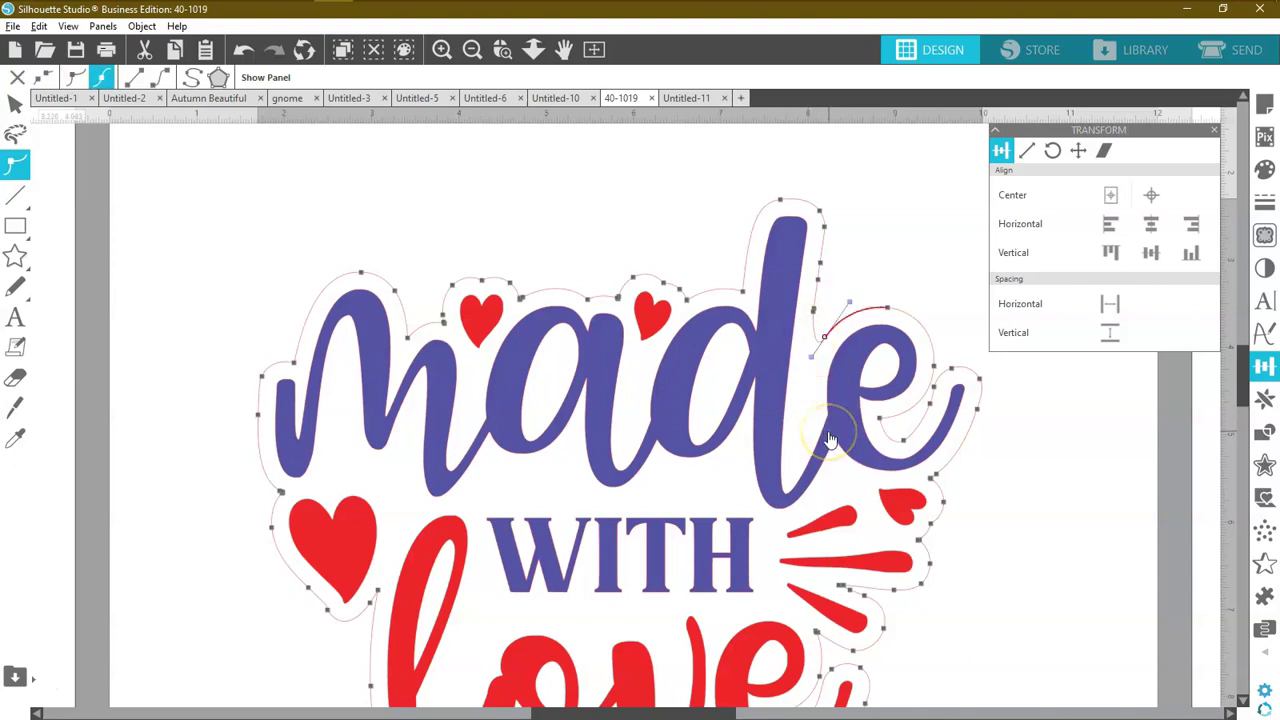
click(827, 341)
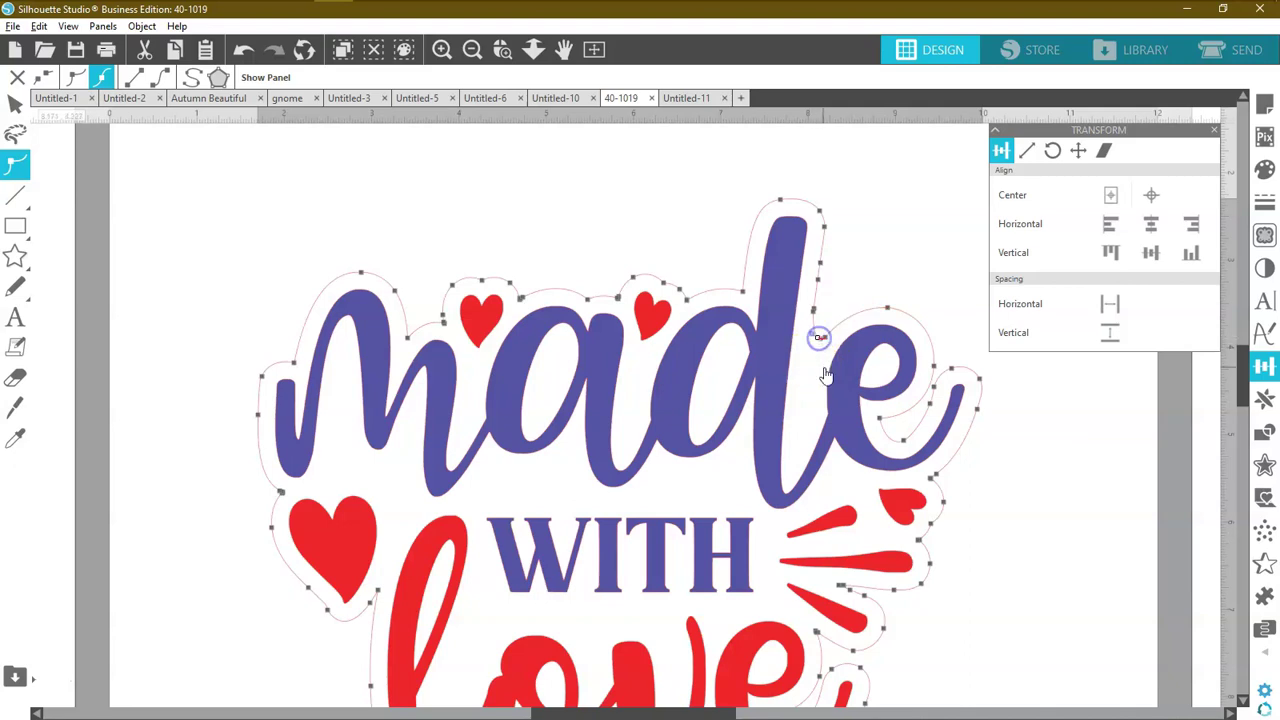
click(241, 50)
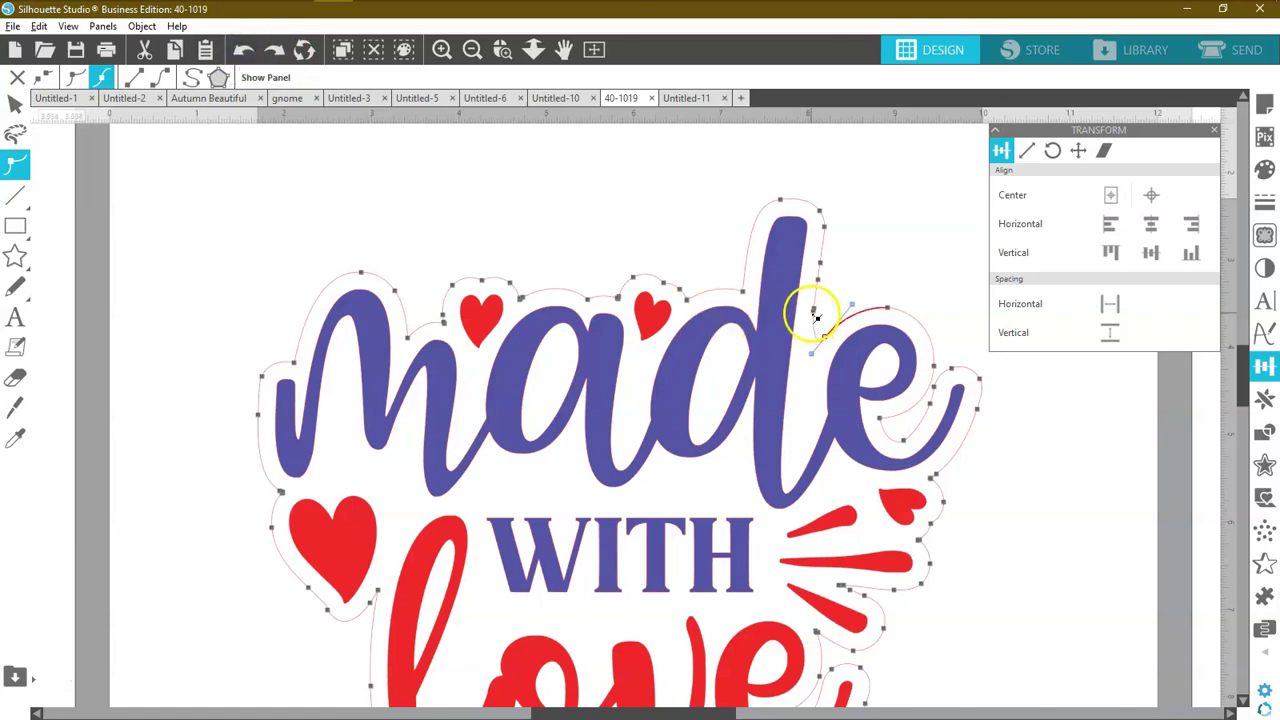
click(810, 398)
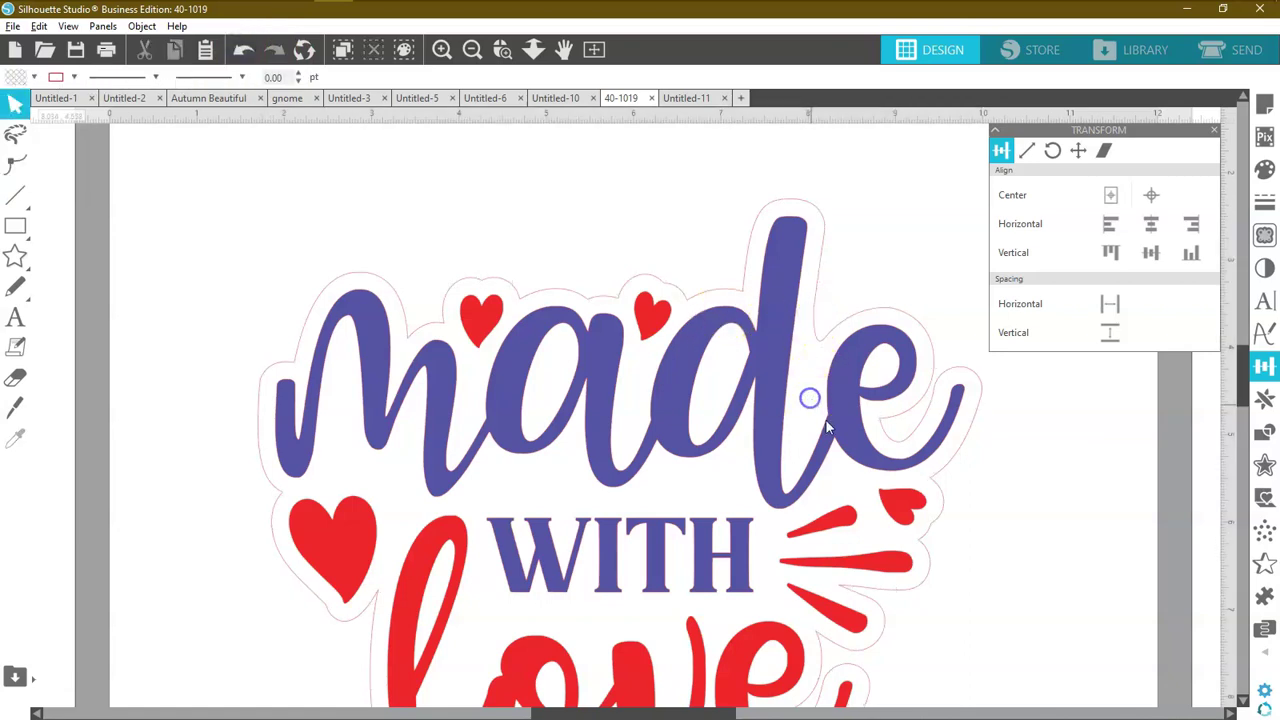
Remove the outline's edit points that form the inward notch inside the tail of the "e" in "made".
click(889, 487)
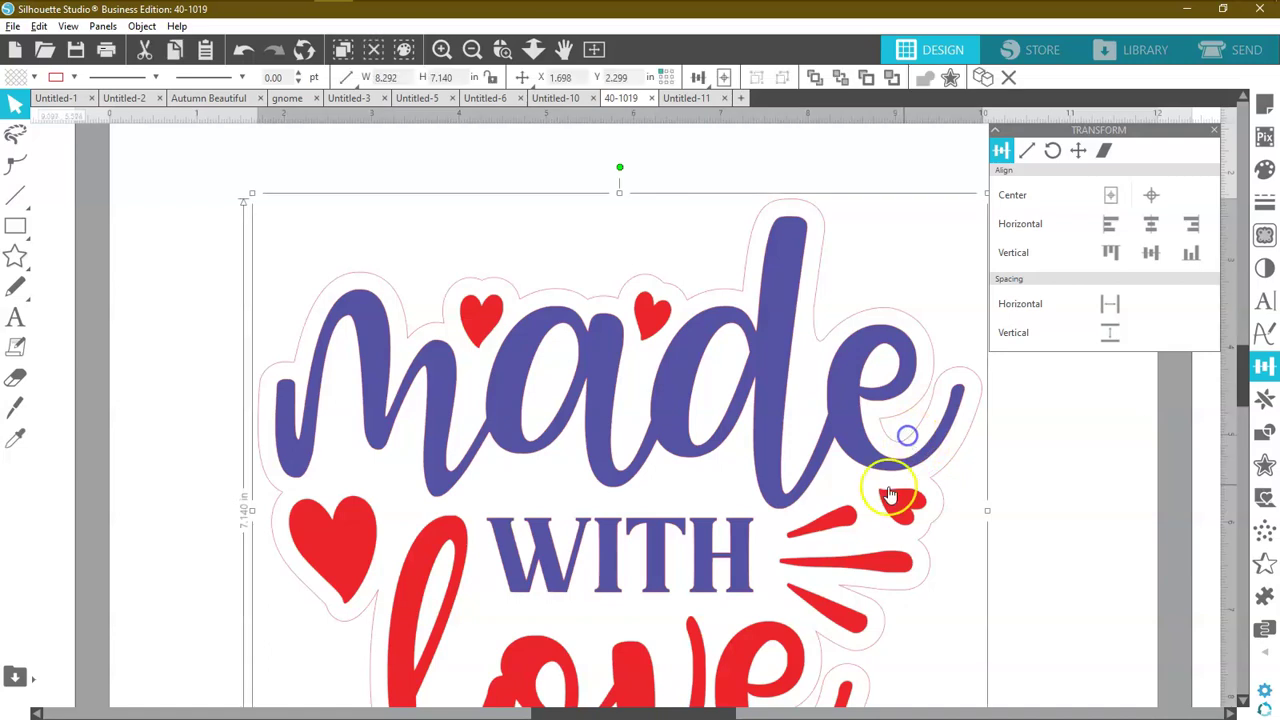
click(29, 170)
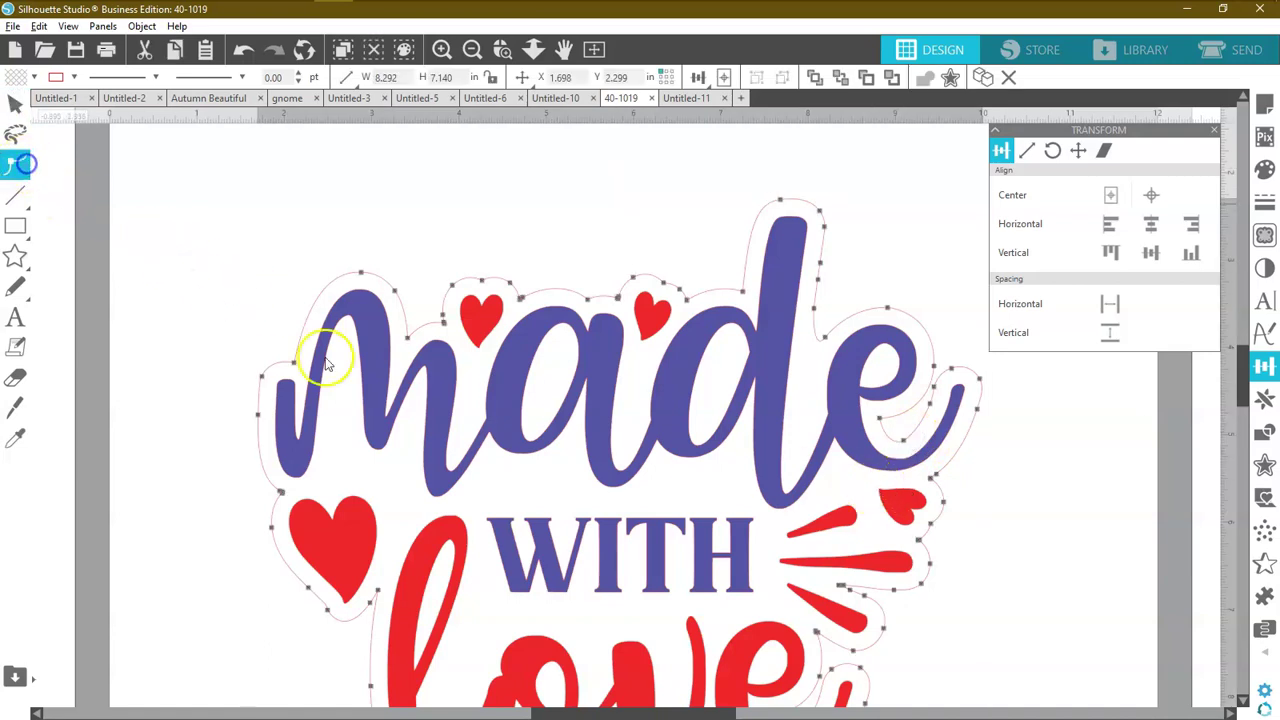
click(931, 382)
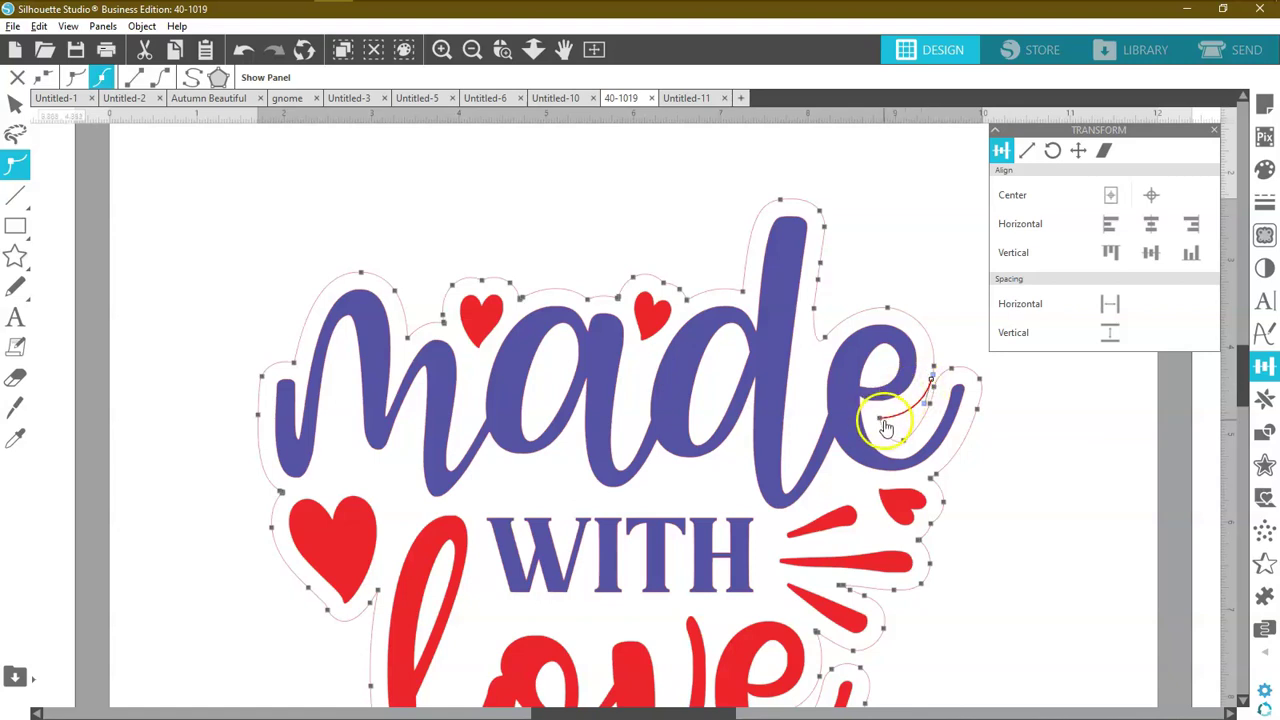
drag(881, 419, 893, 466)
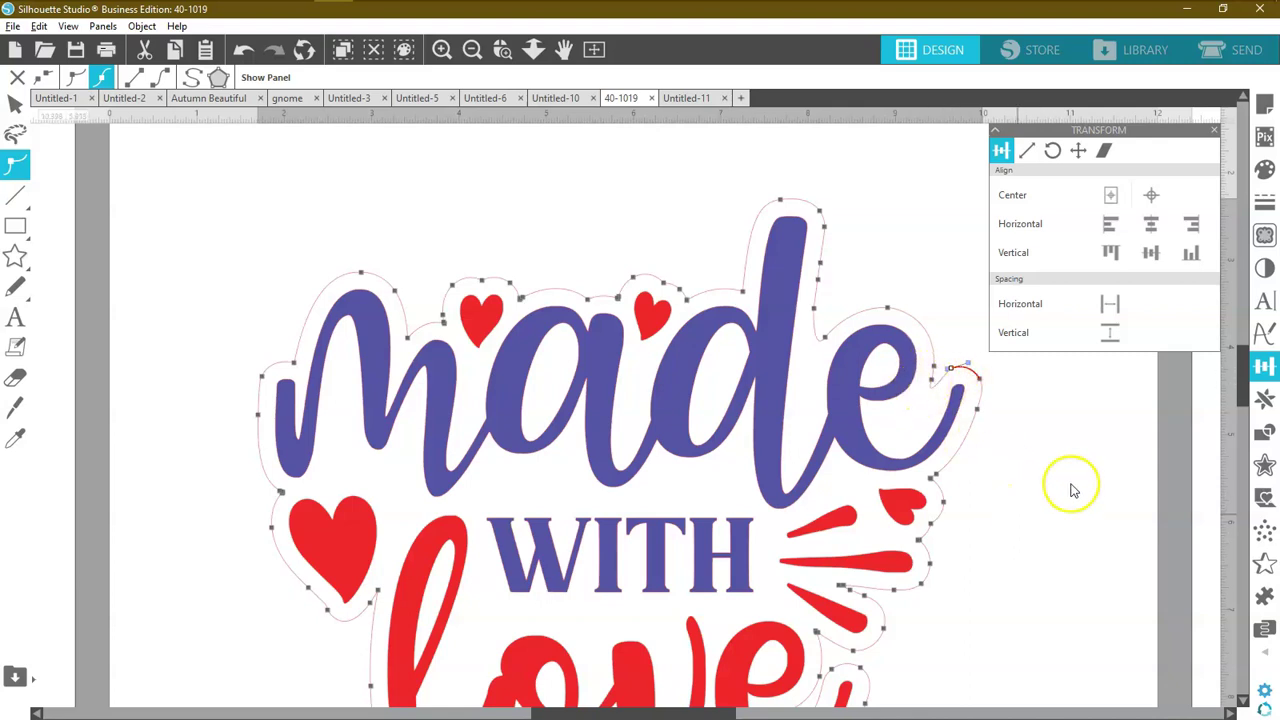
Delete the outline's edit points that form the notch between the two lower red rays.
drag(1243, 400, 1223, 423)
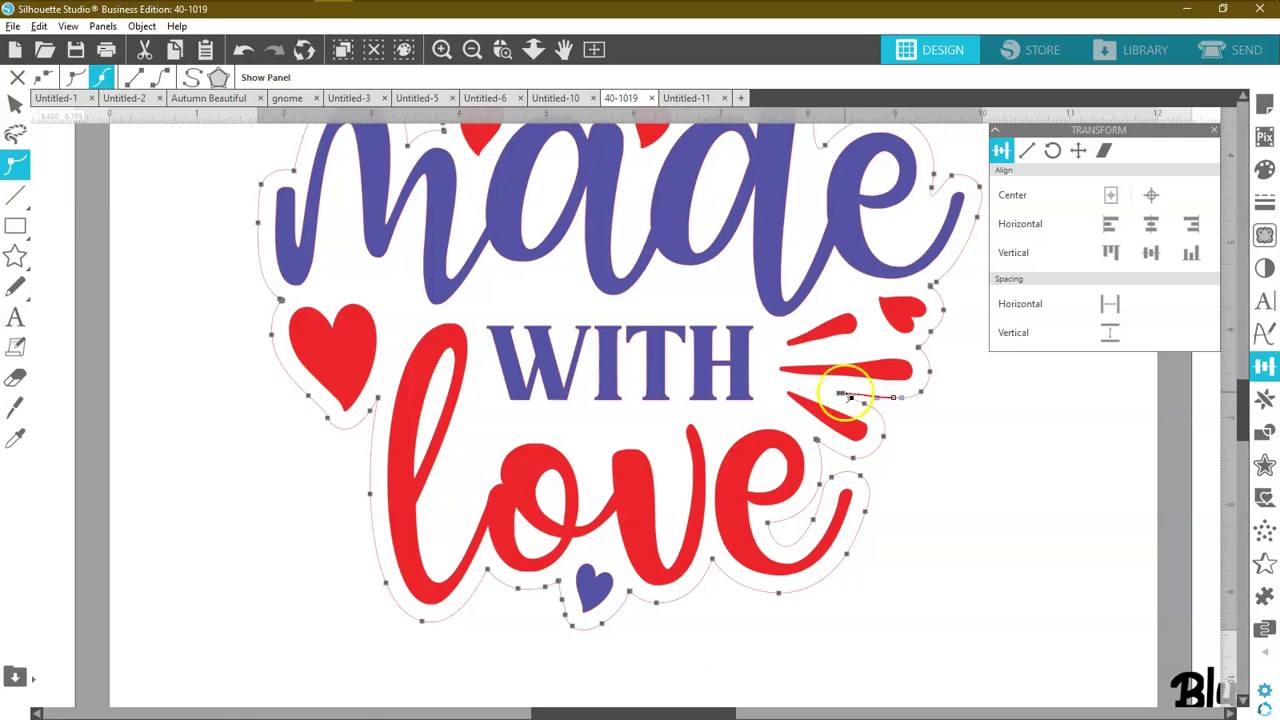
click(845, 394)
drag(872, 428, 888, 435)
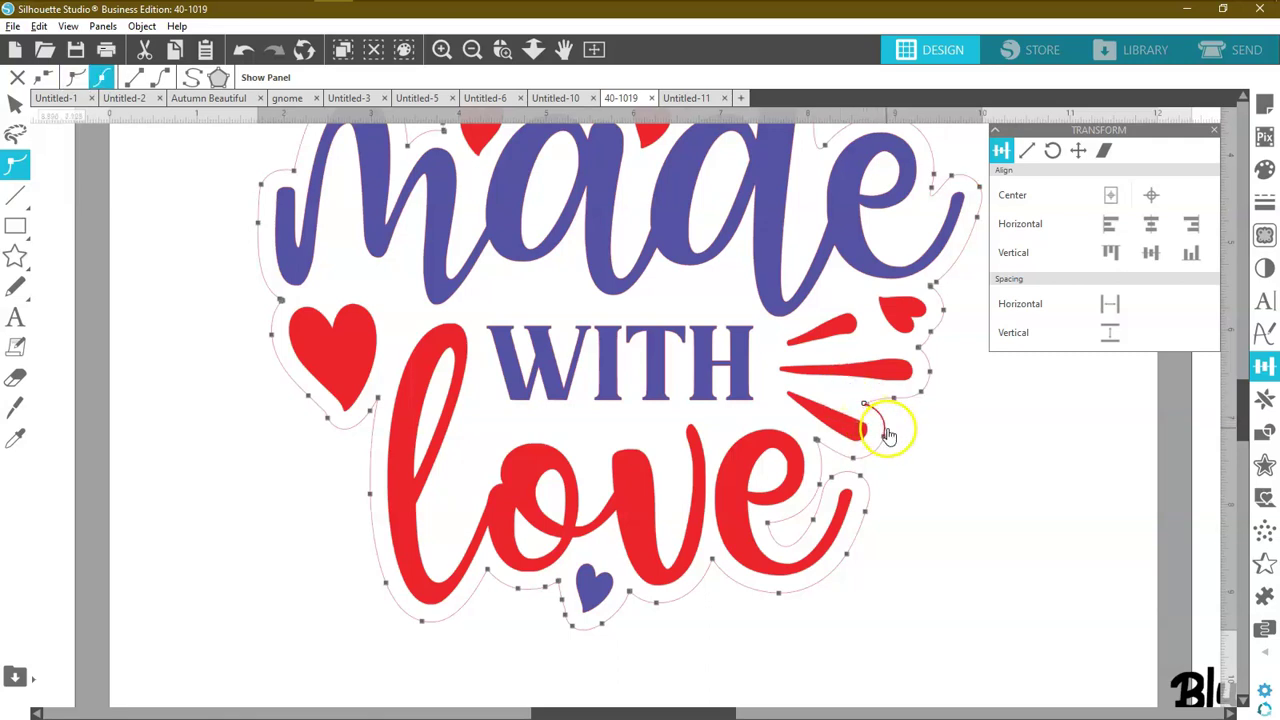
Remove the outline's edit points that form the deep notch between the lowest ray and the "e" of "love".
click(818, 442)
click(834, 486)
click(822, 510)
click(822, 510)
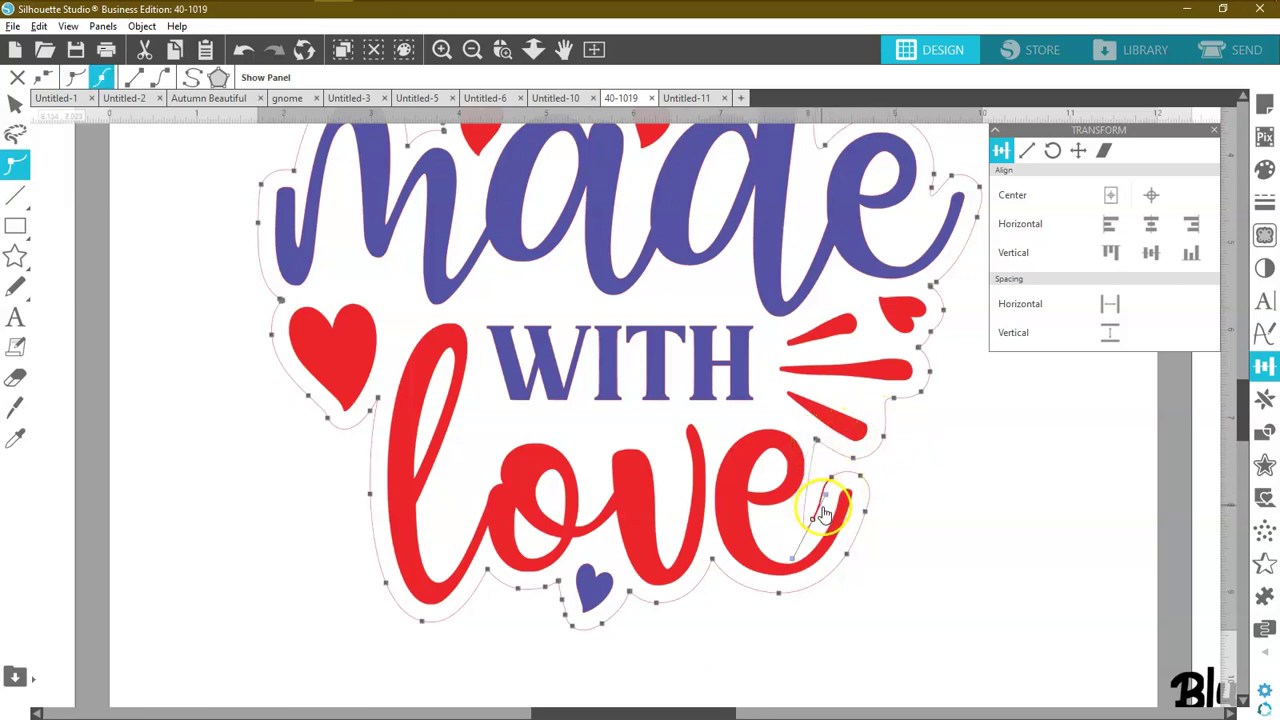
click(822, 444)
click(834, 478)
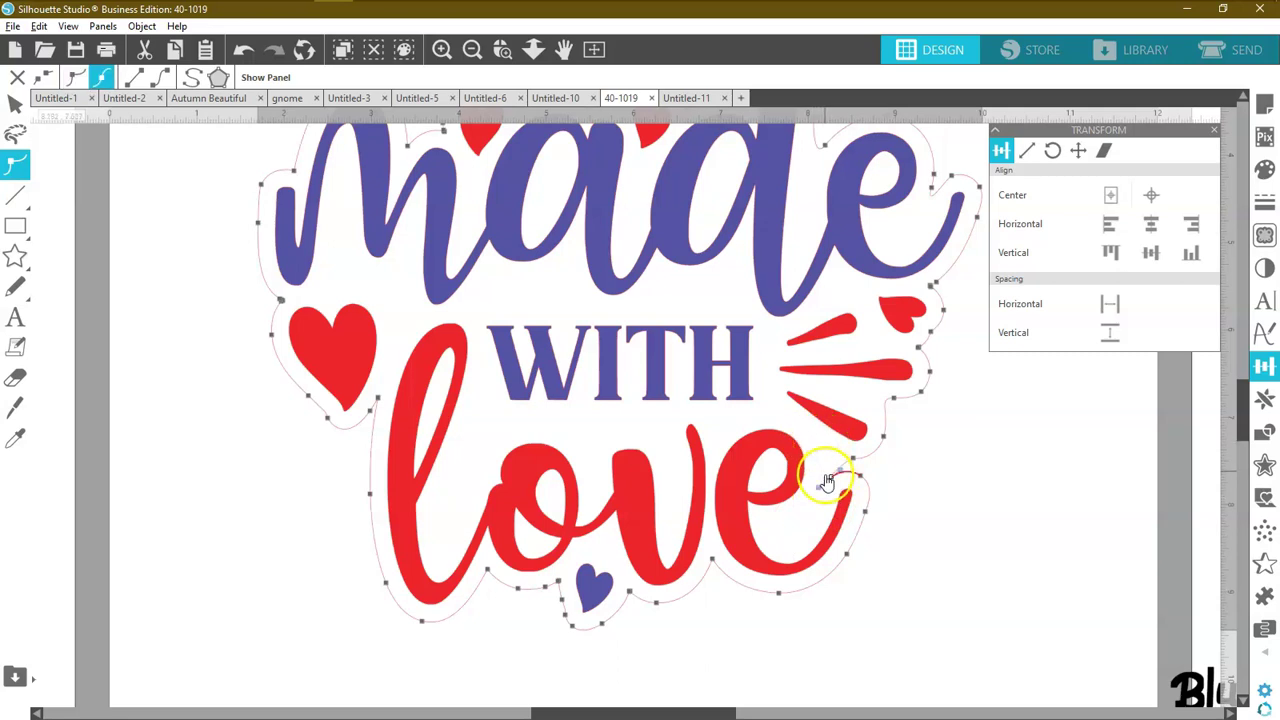
click(900, 470)
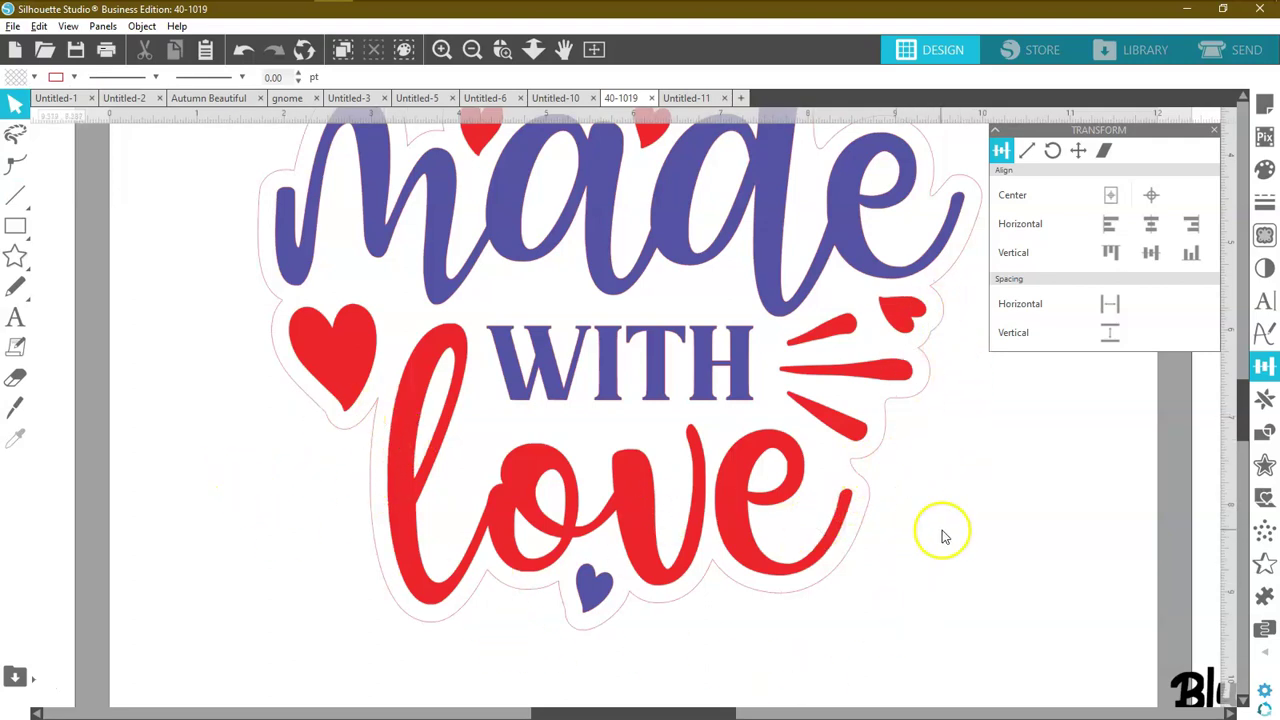
Change the line color of the outer cut outline to green.
scroll(966, 534, up, 2)
scroll(977, 548, up, 3)
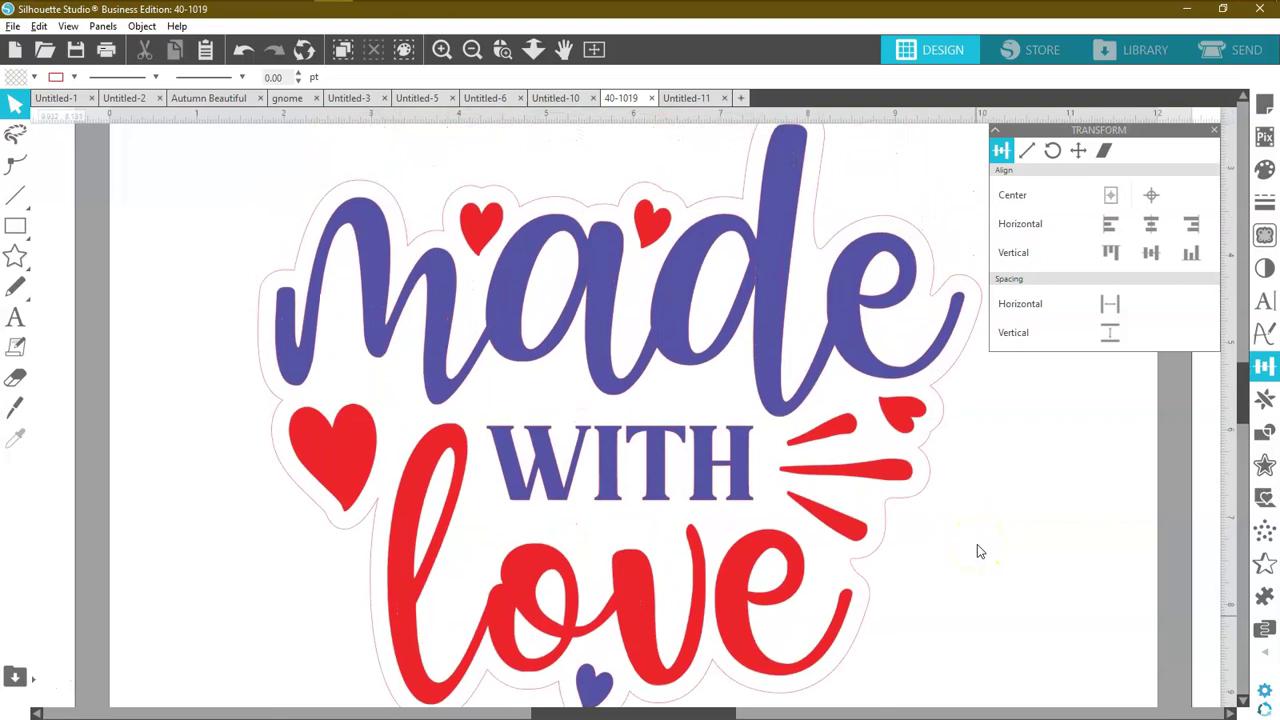
click(593, 49)
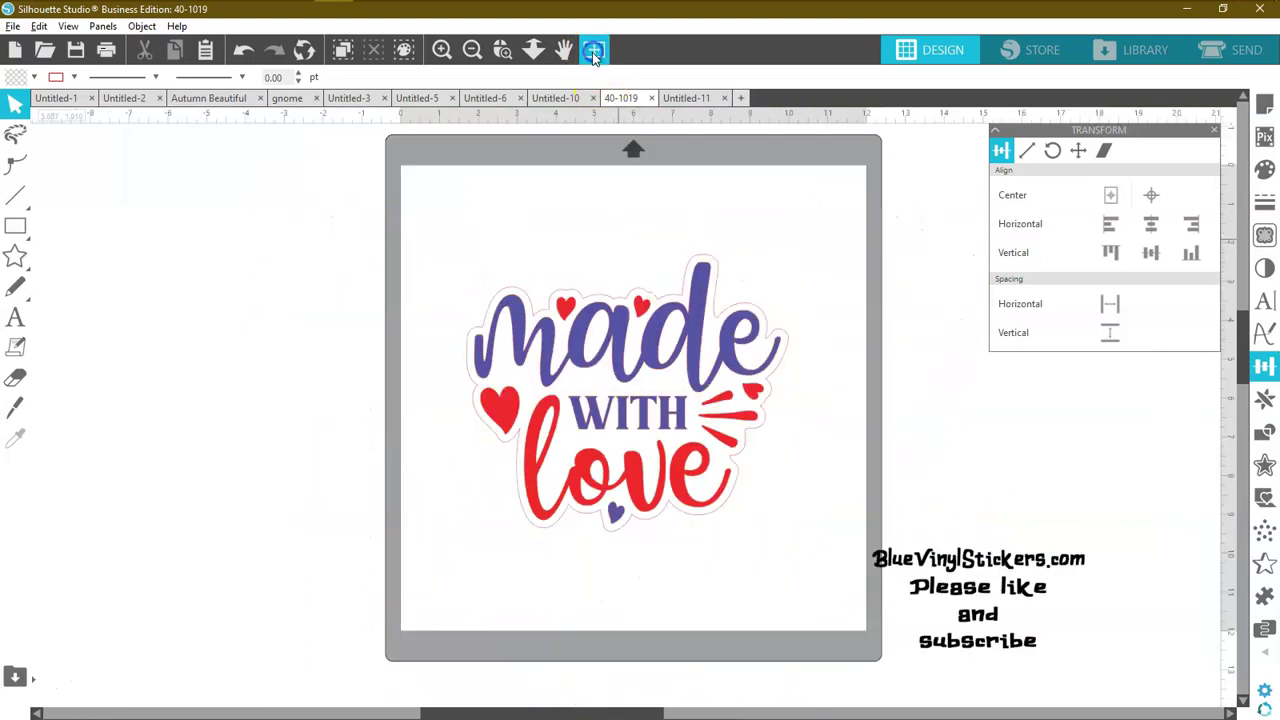
click(706, 522)
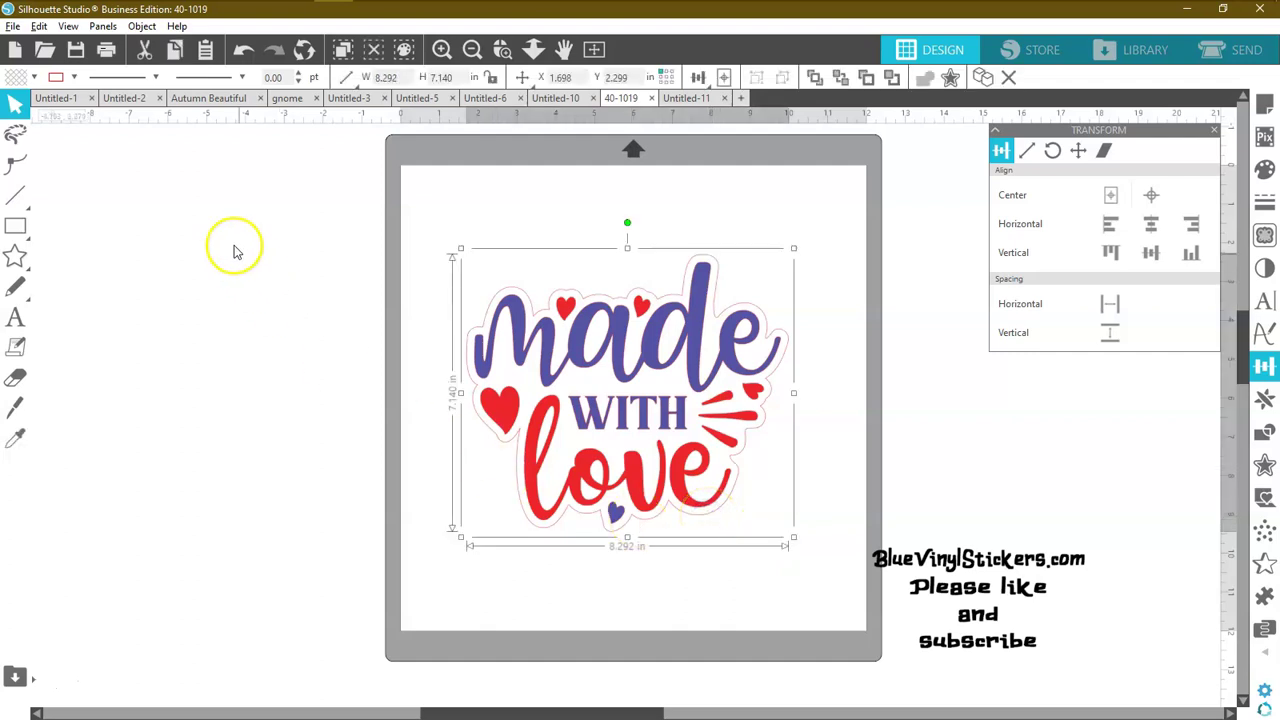
click(33, 76)
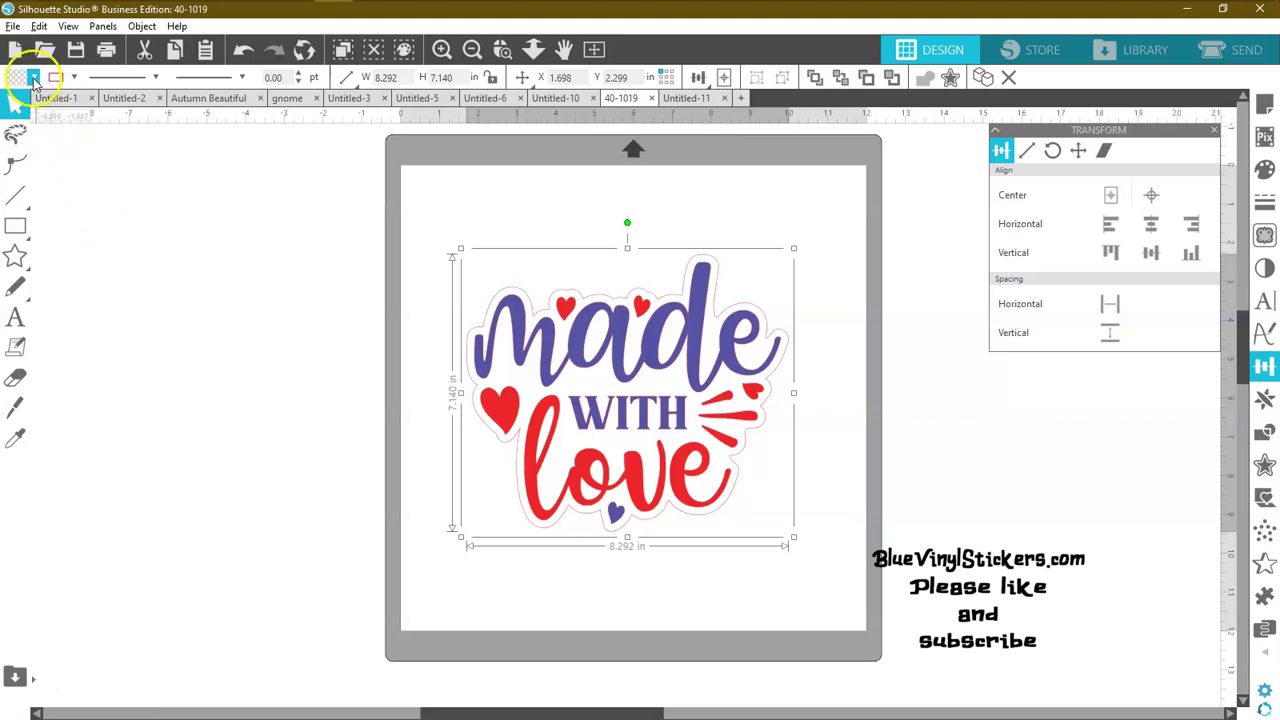
click(73, 76)
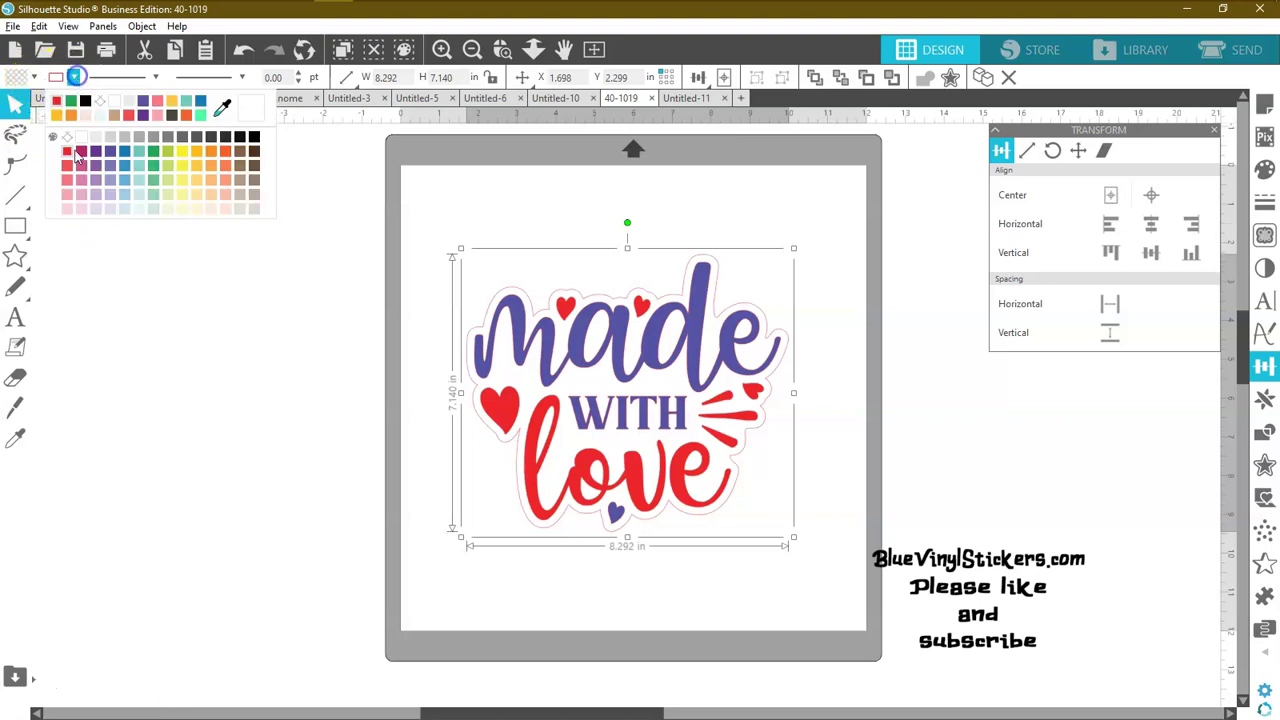
click(152, 153)
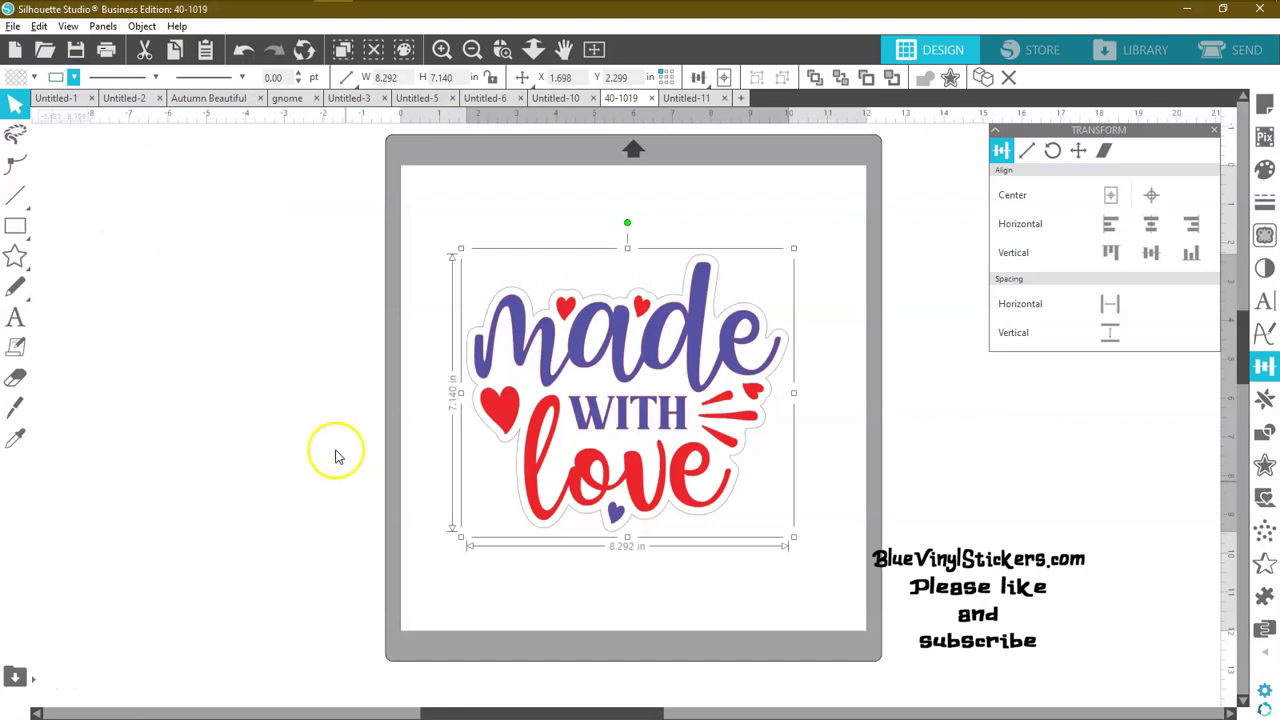
Set the outline's line thickness to 3.00 pt and check the page in the print preview.
click(298, 77)
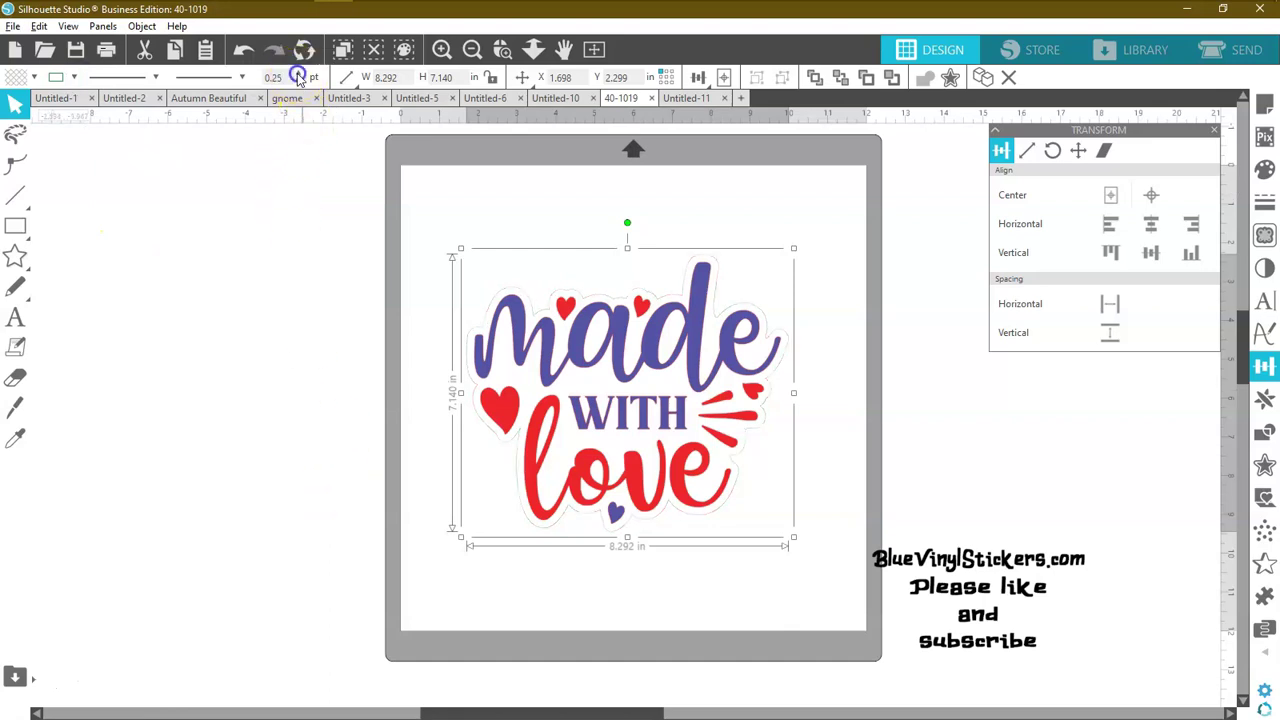
click(298, 77)
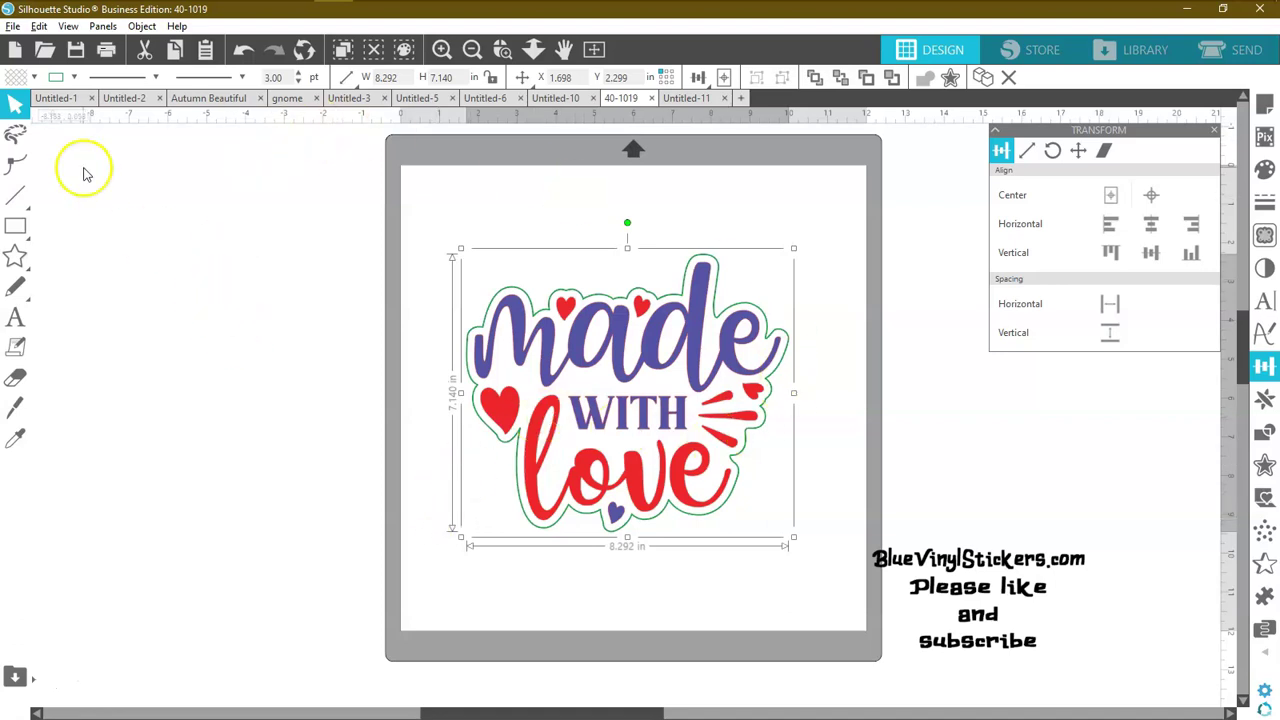
click(13, 26)
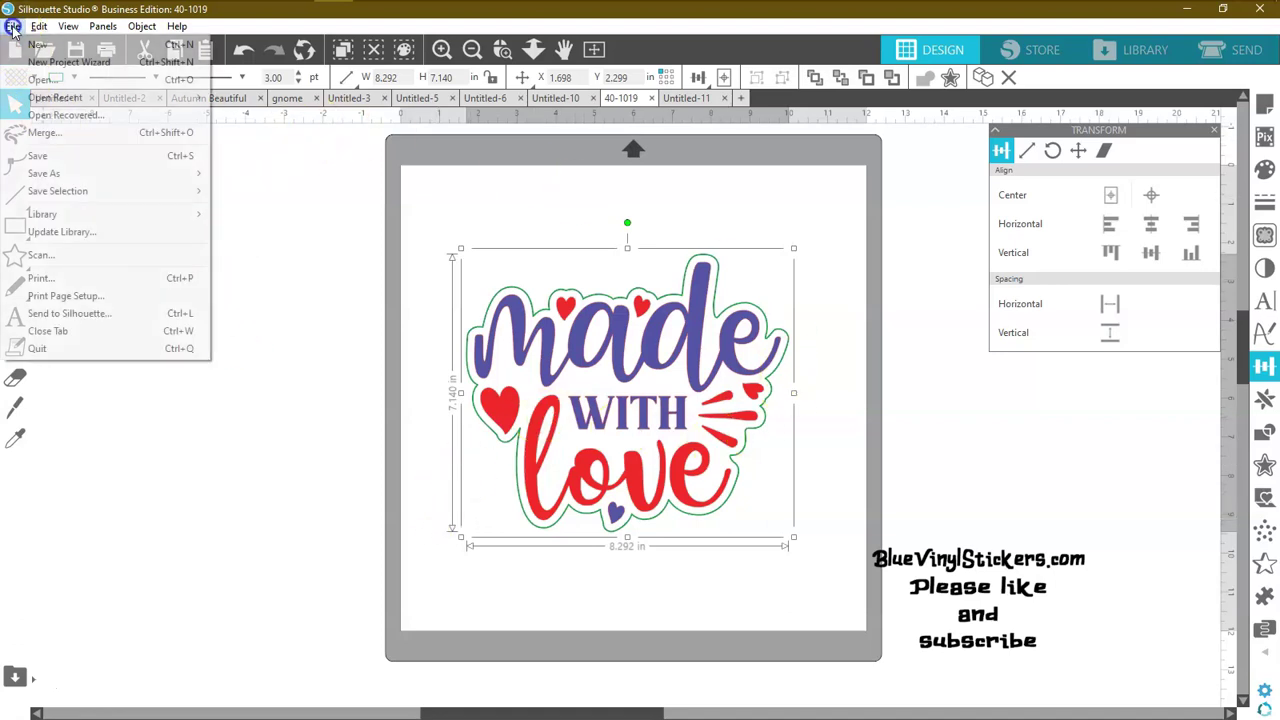
click(48, 278)
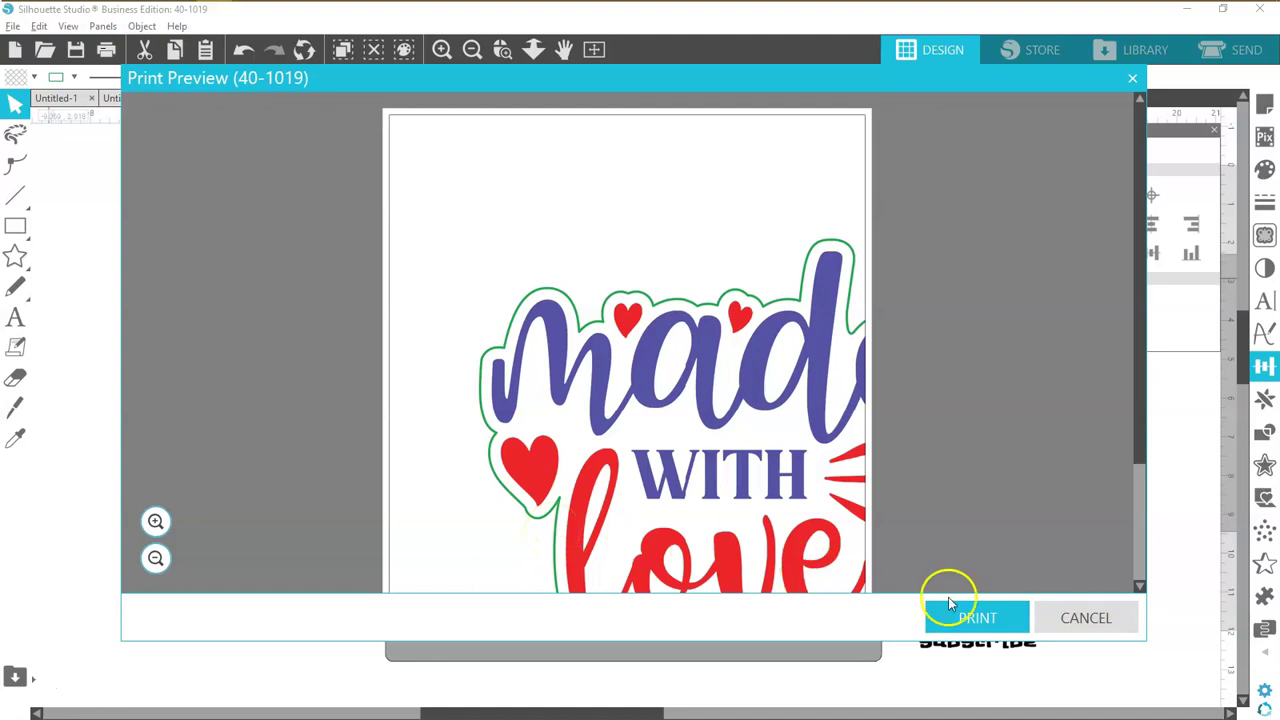
click(1068, 618)
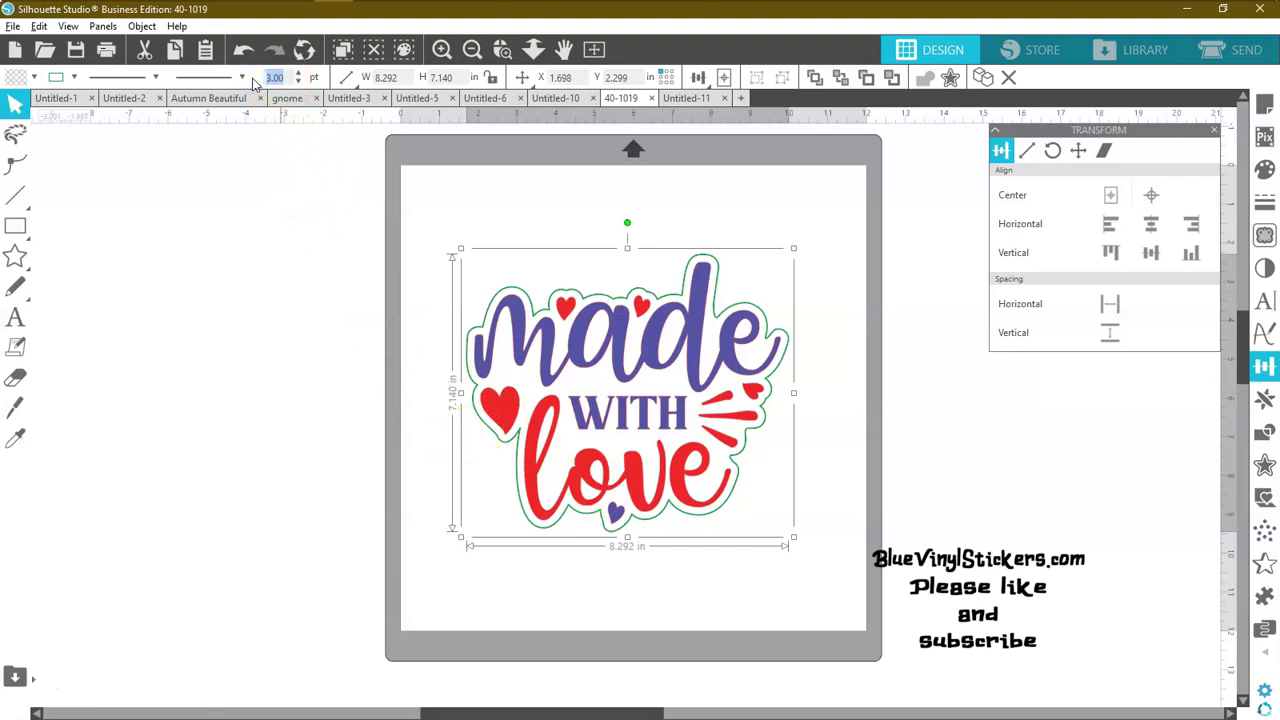
Set the outline's line thickness to 0.00 pt and check the page in the print preview.
key(Return)
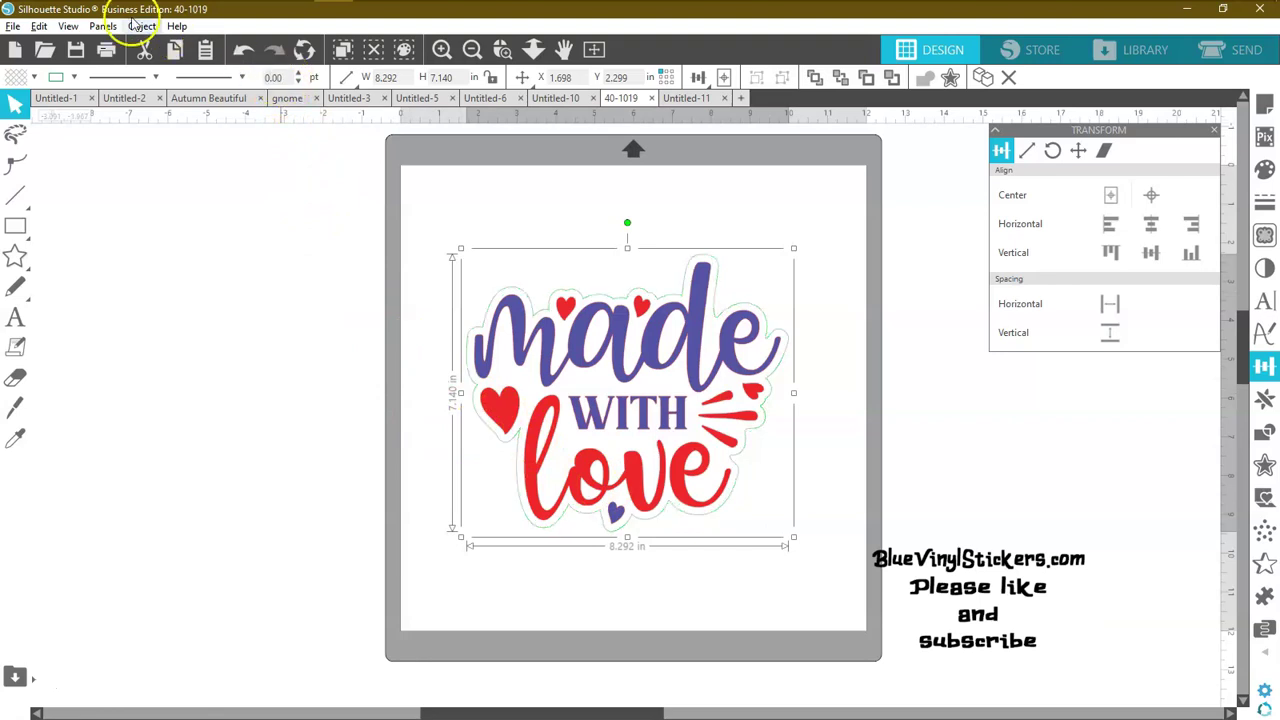
click(13, 26)
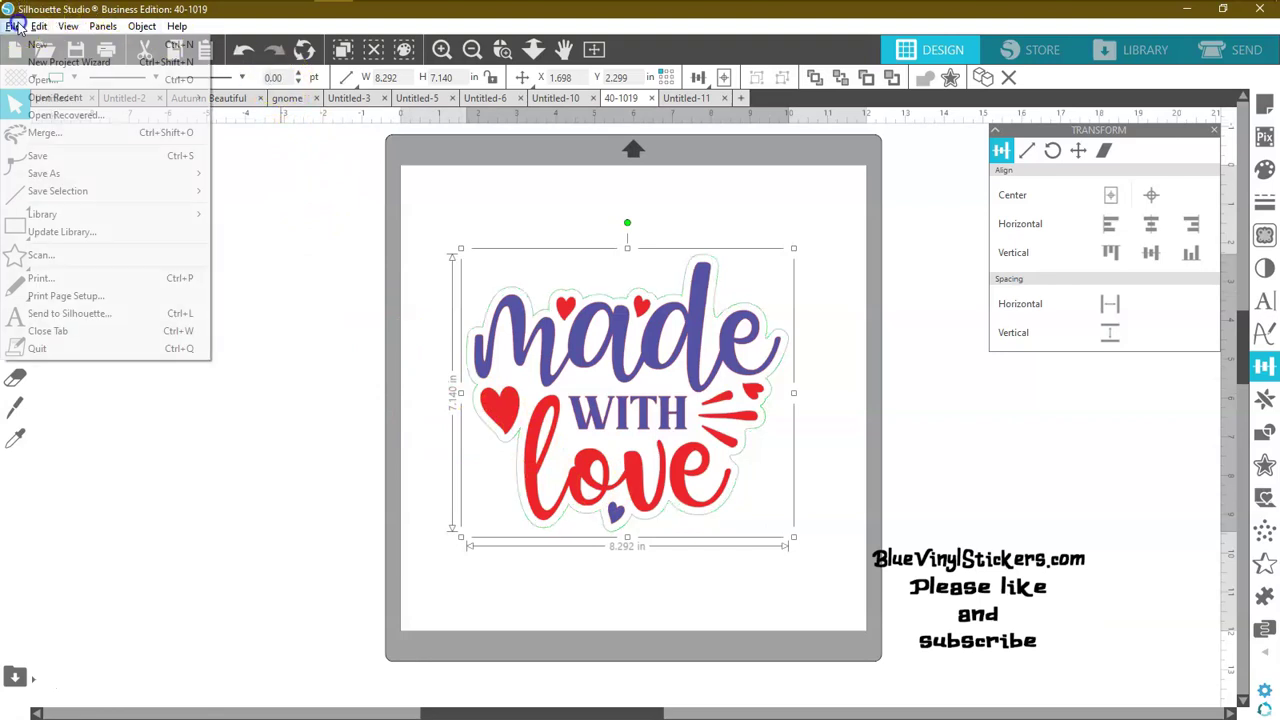
click(40, 278)
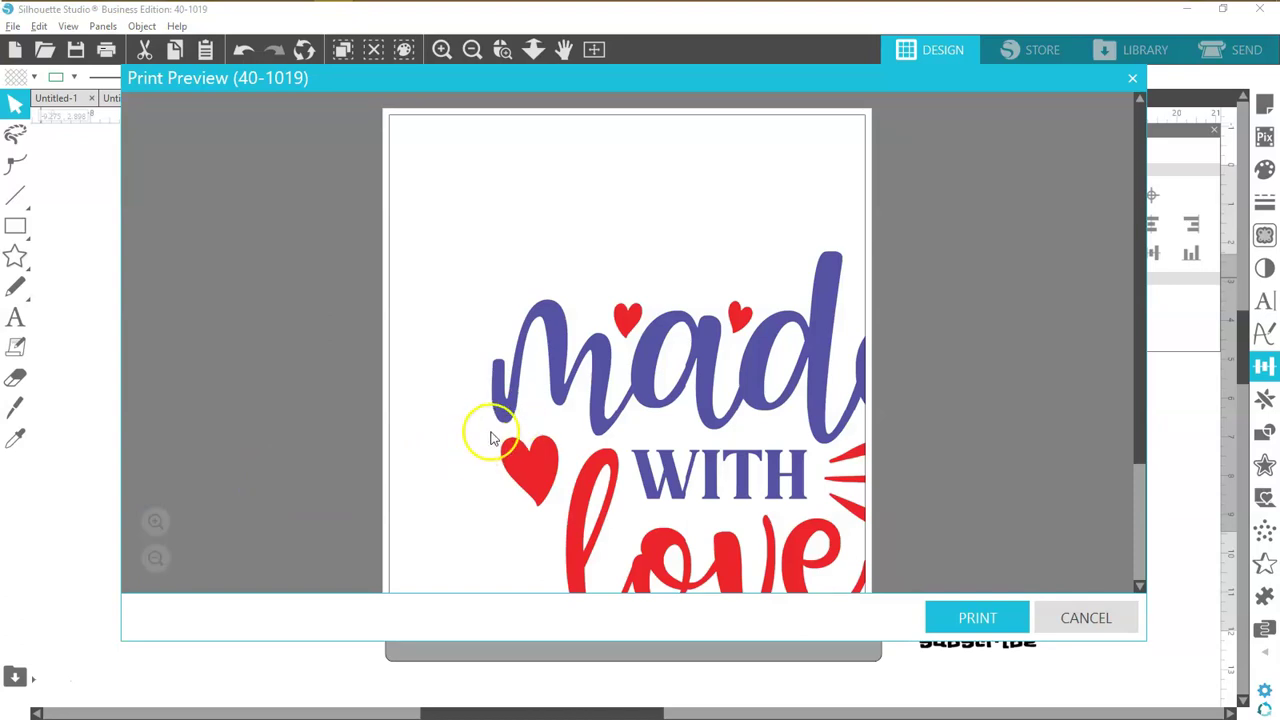
click(1070, 620)
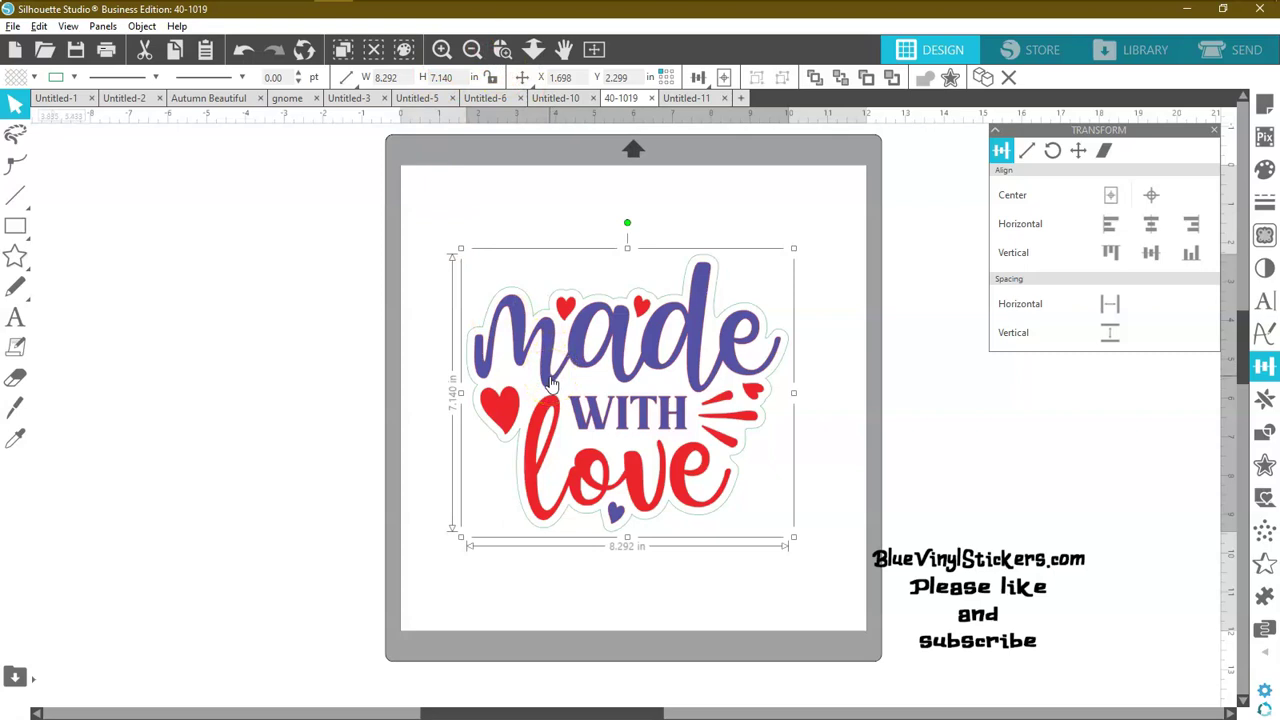
click(441, 49)
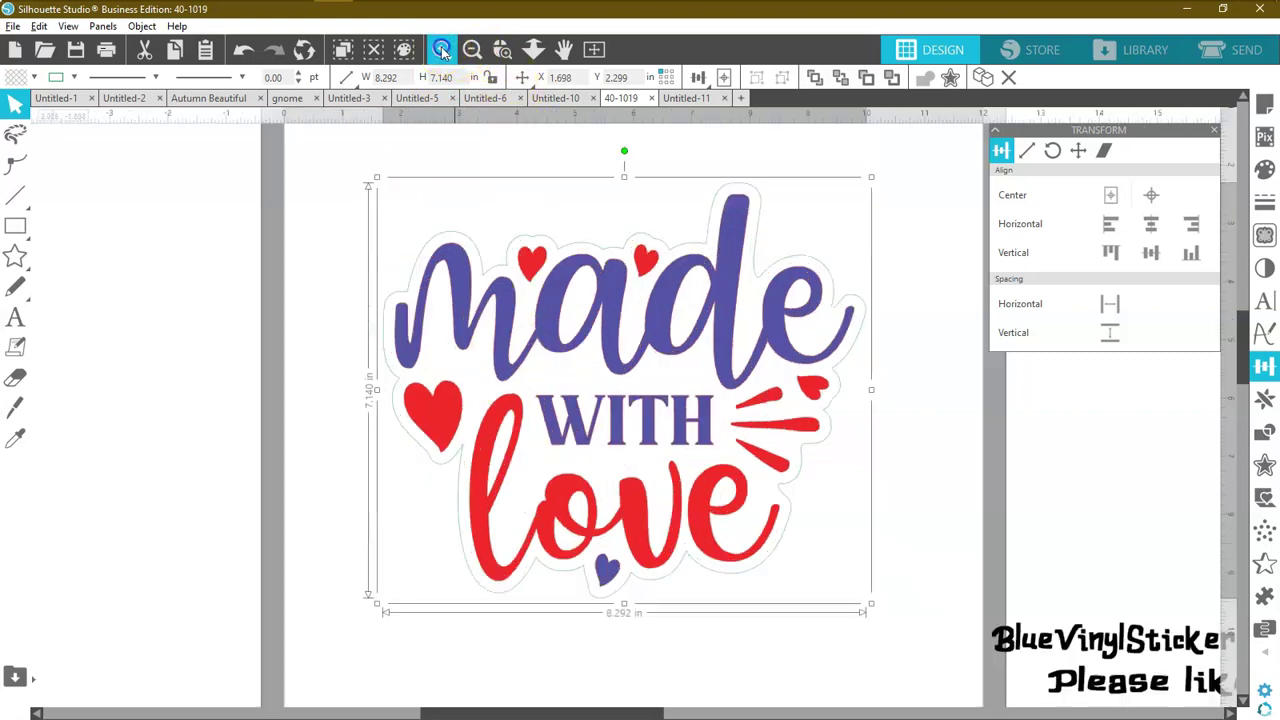
click(441, 49)
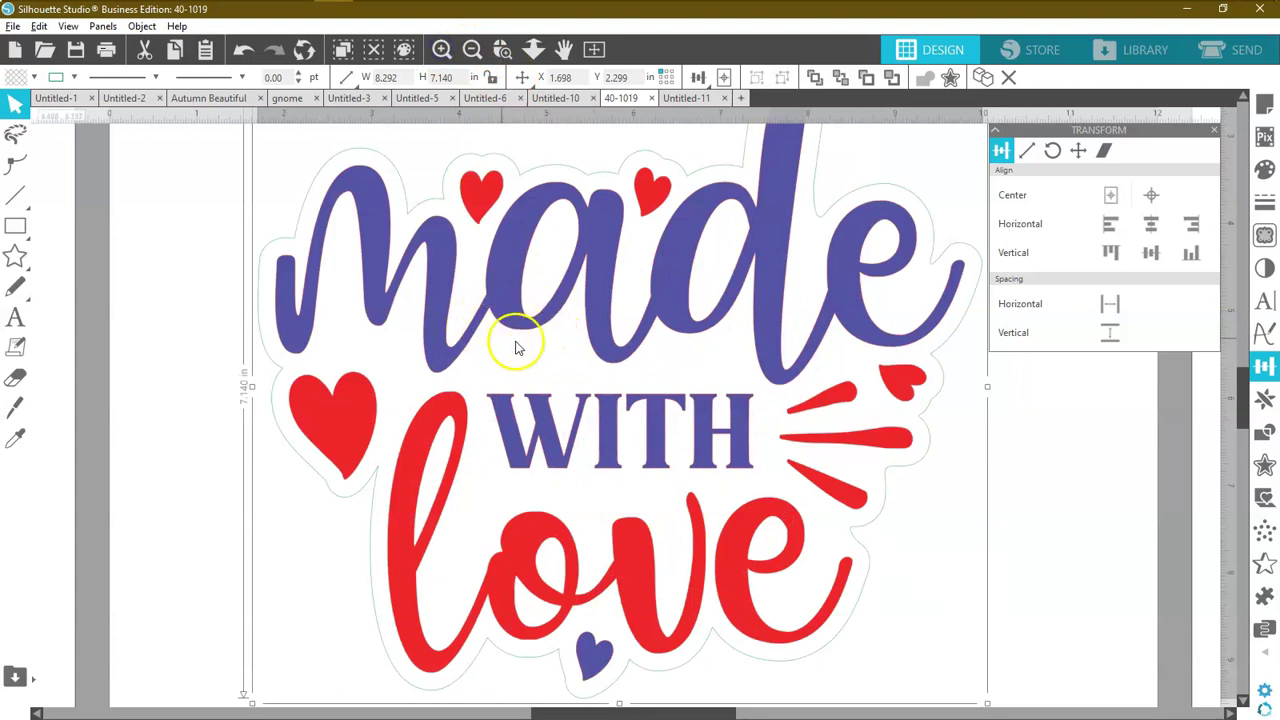
click(171, 274)
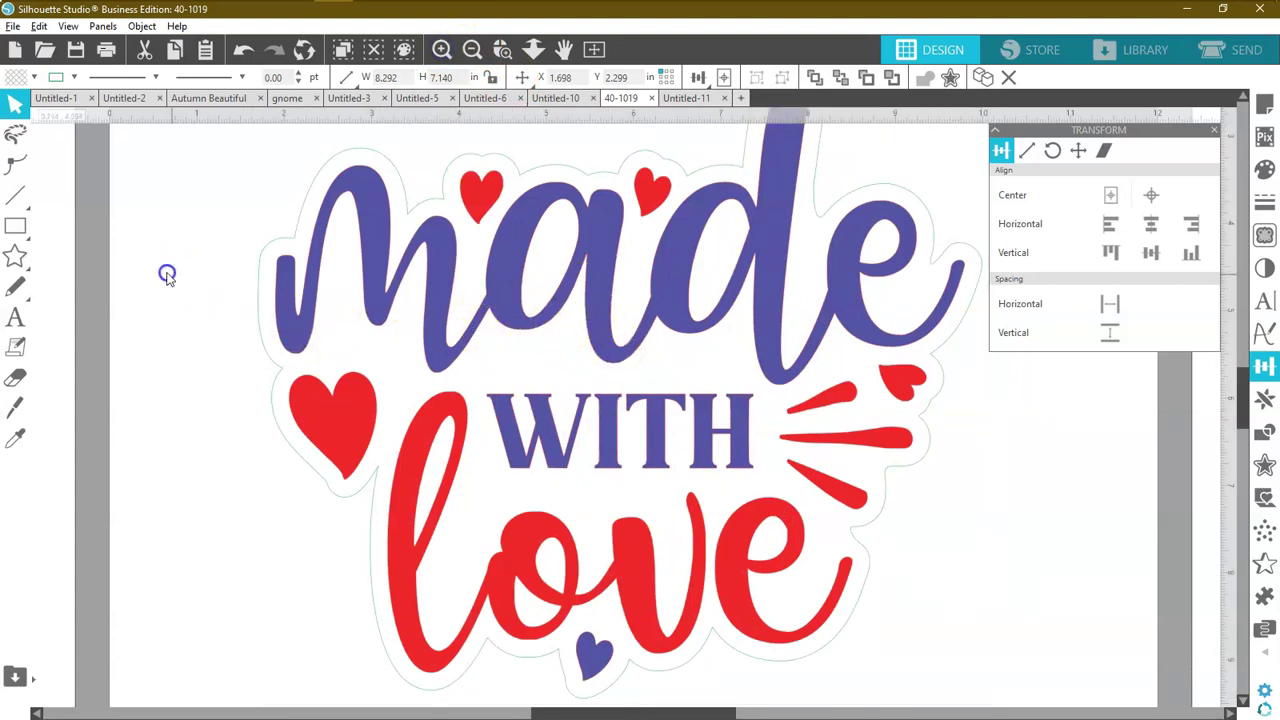
Set the line thickness of the inner "made with love" artwork to 2.50 pt.
click(380, 274)
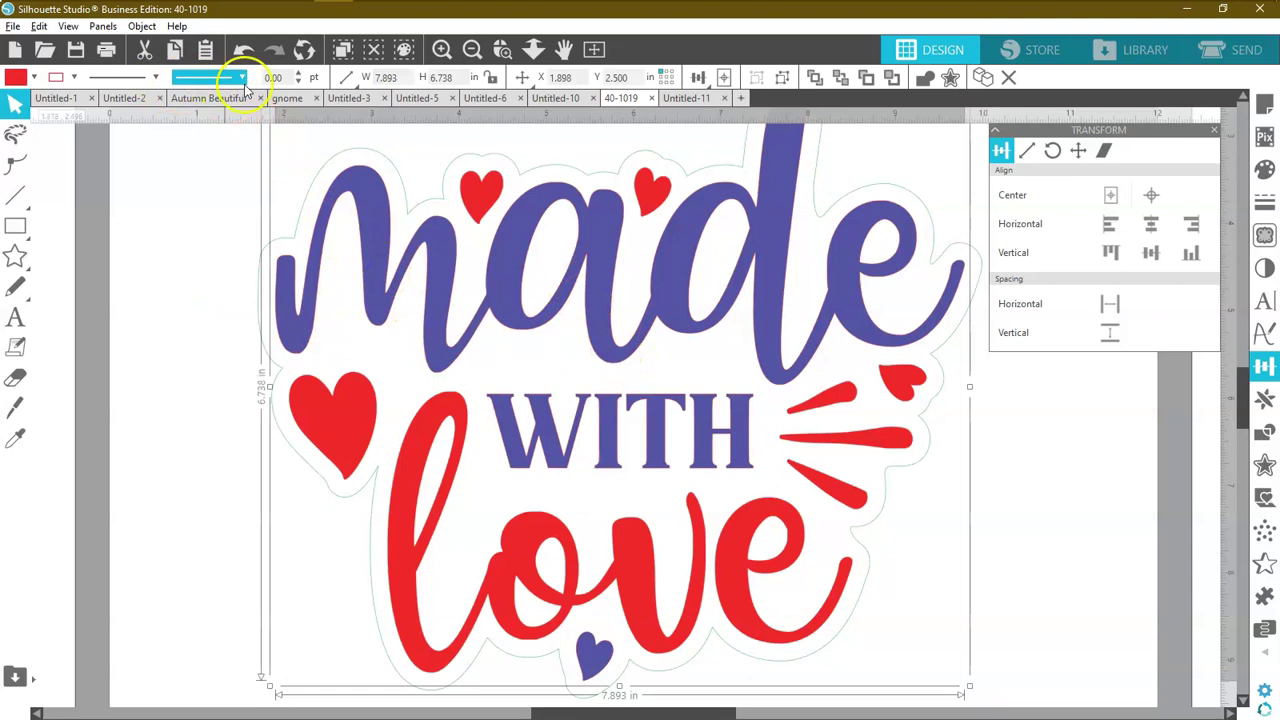
click(298, 75)
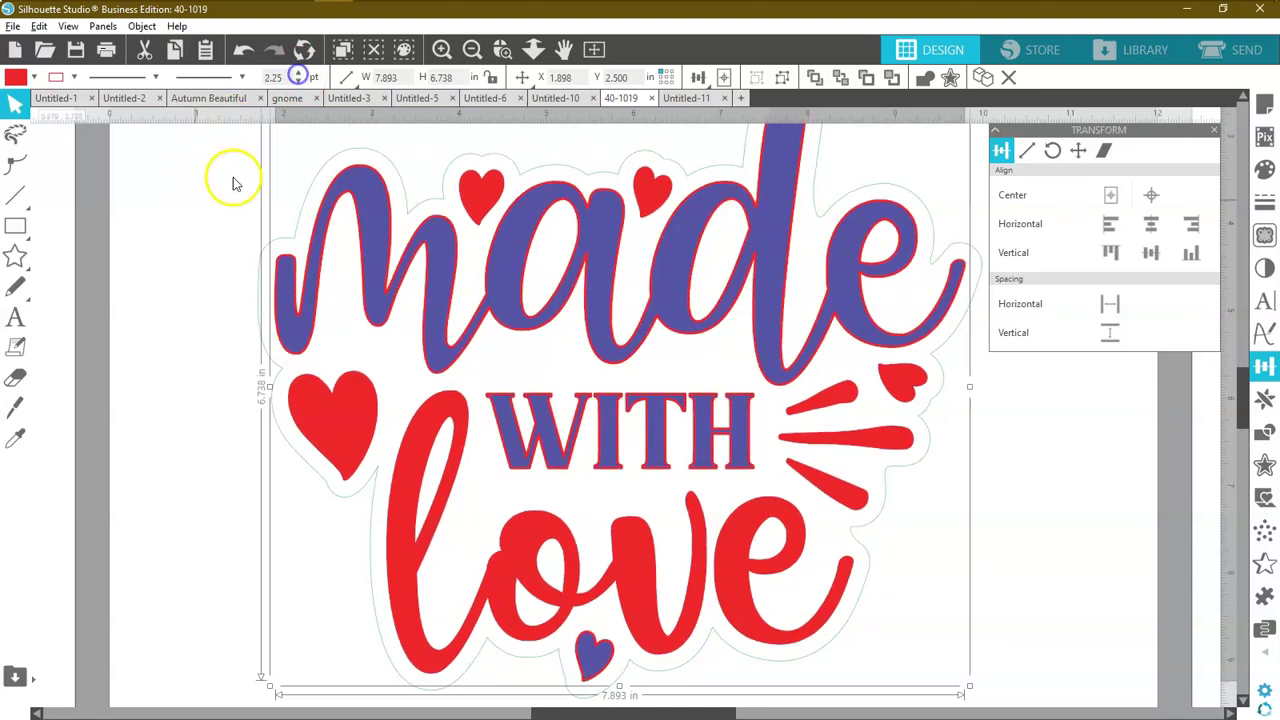
click(522, 375)
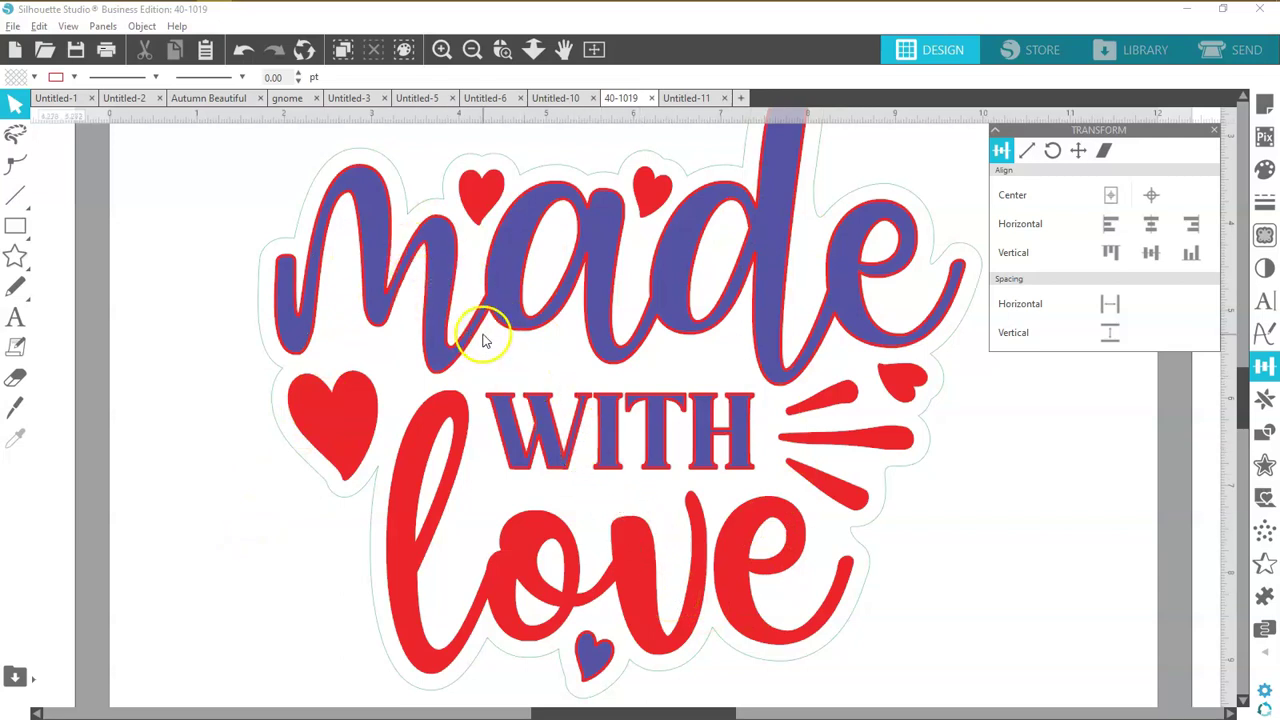
Change the line color of the inner artwork to black and check the page in the print preview.
click(73, 82)
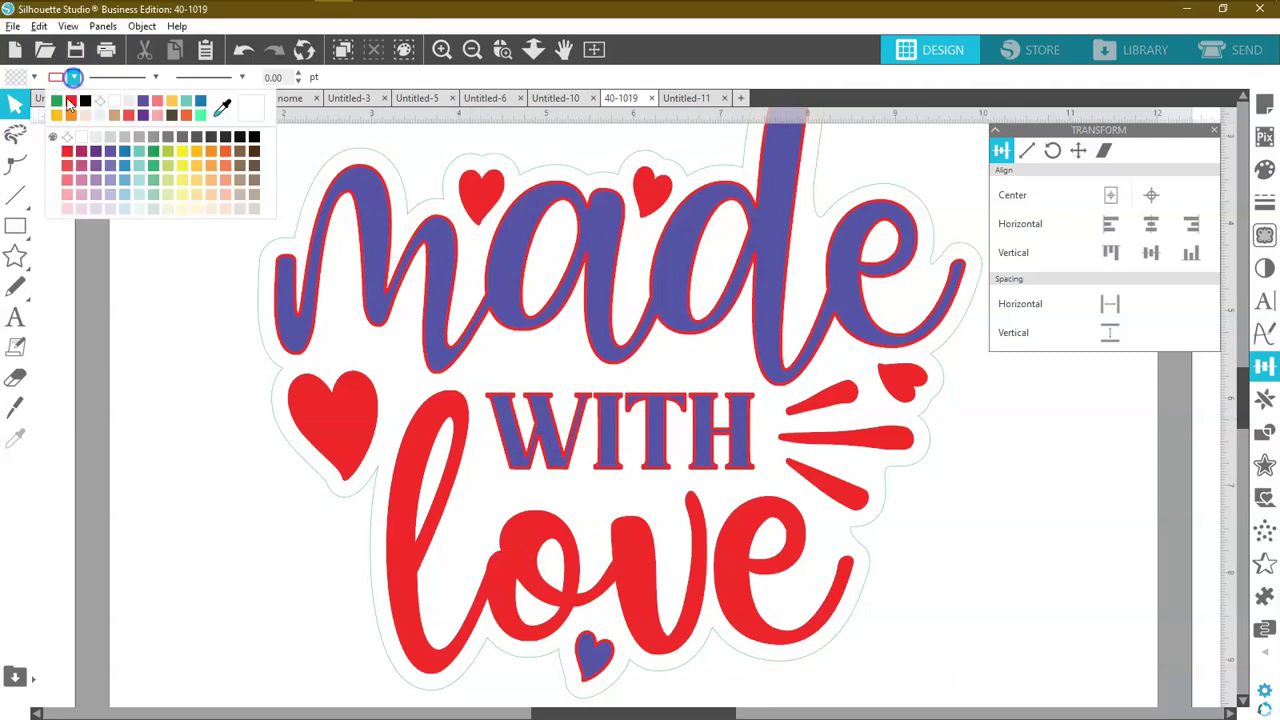
click(355, 218)
click(73, 78)
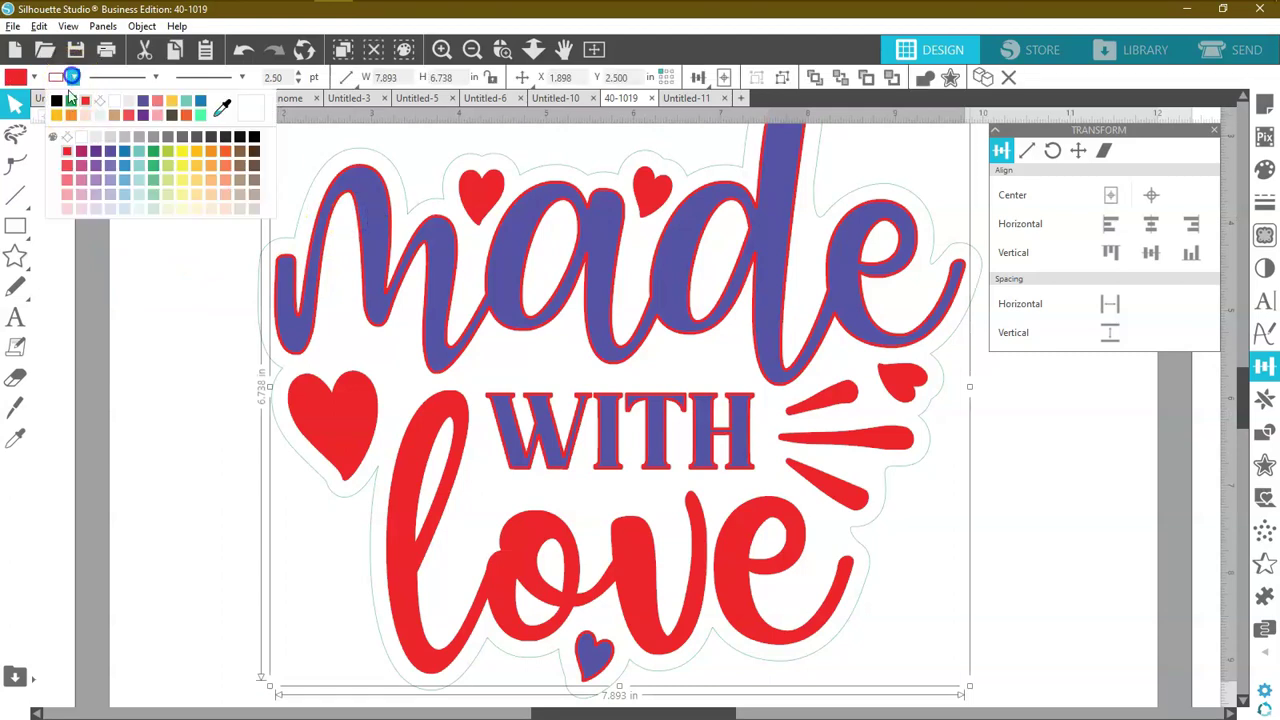
click(58, 102)
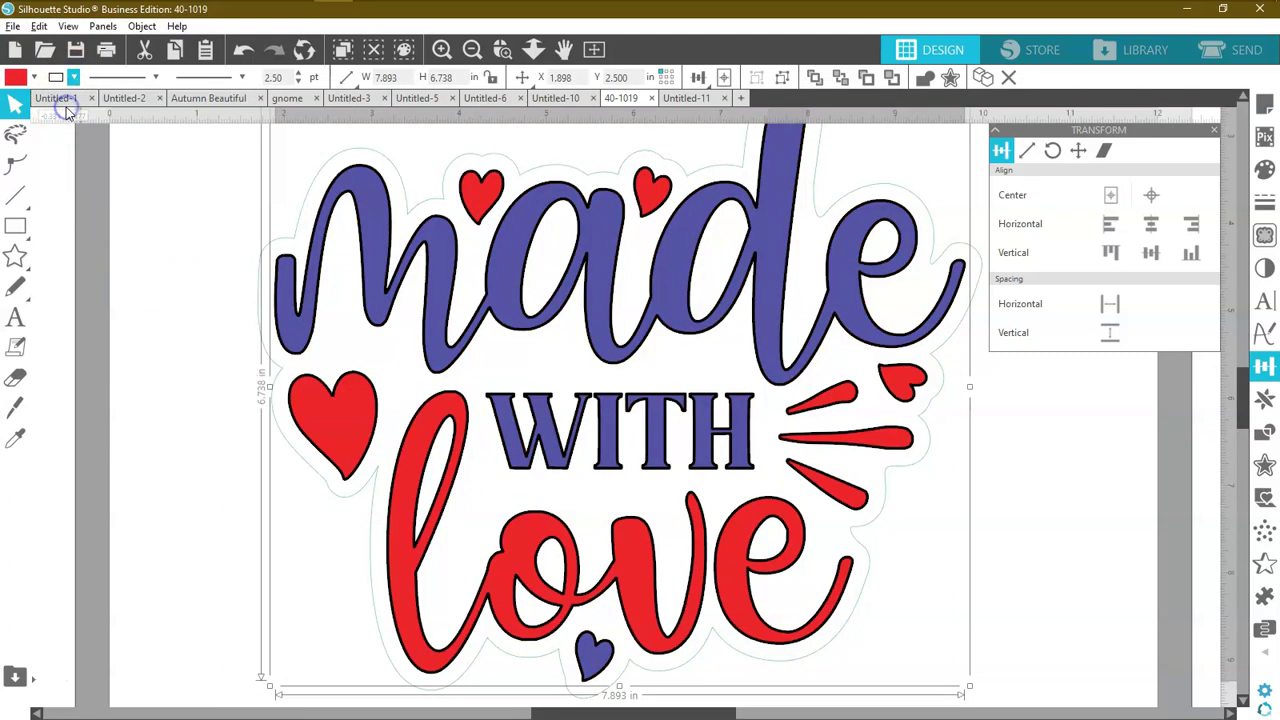
click(171, 381)
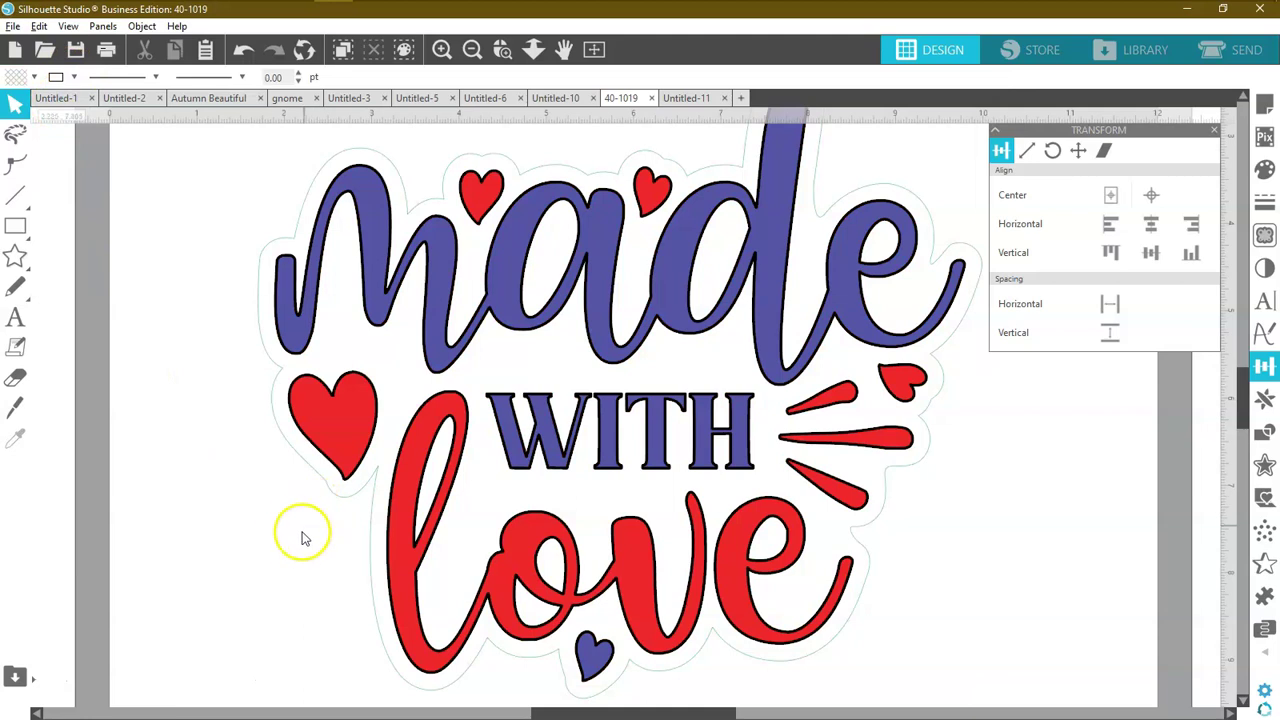
click(13, 28)
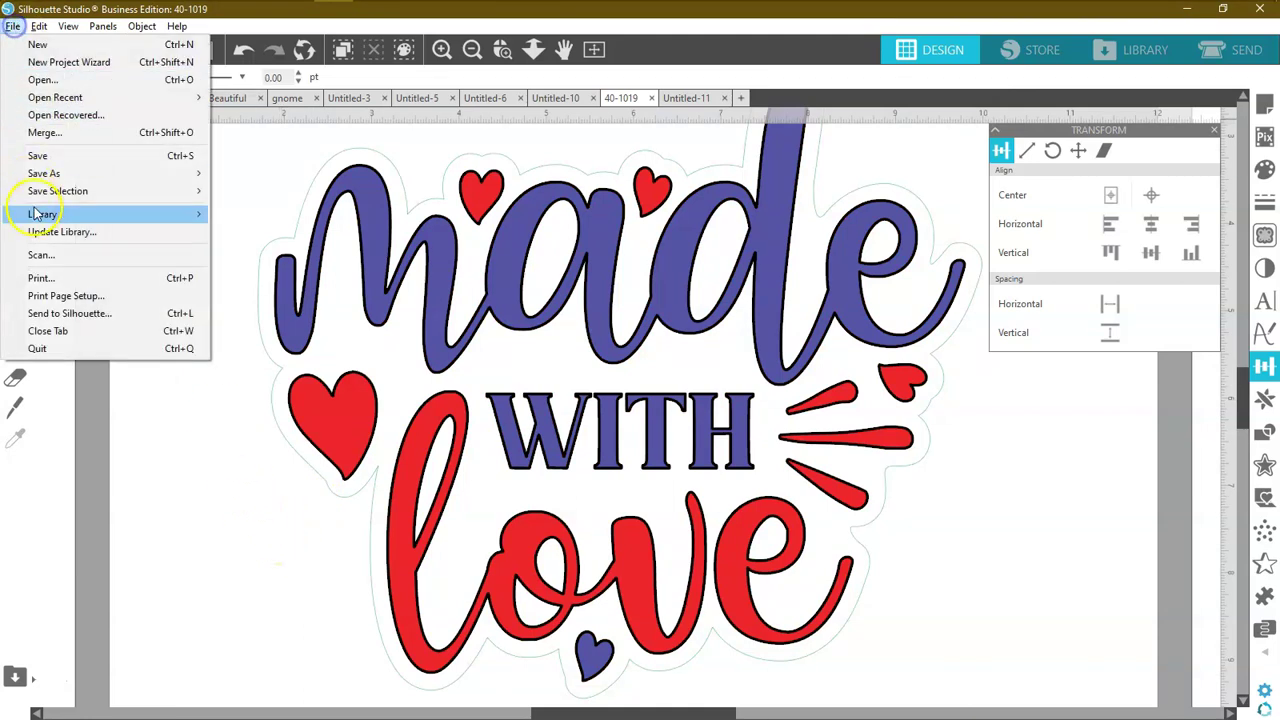
click(42, 278)
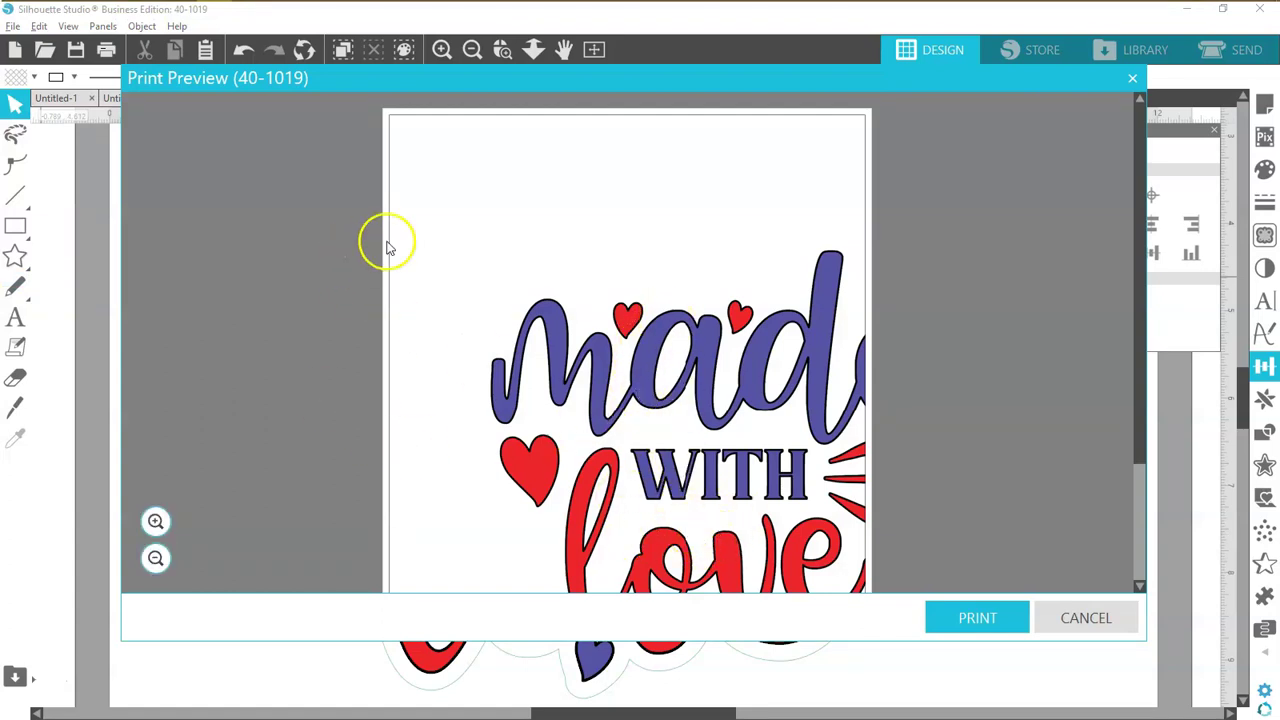
click(1084, 617)
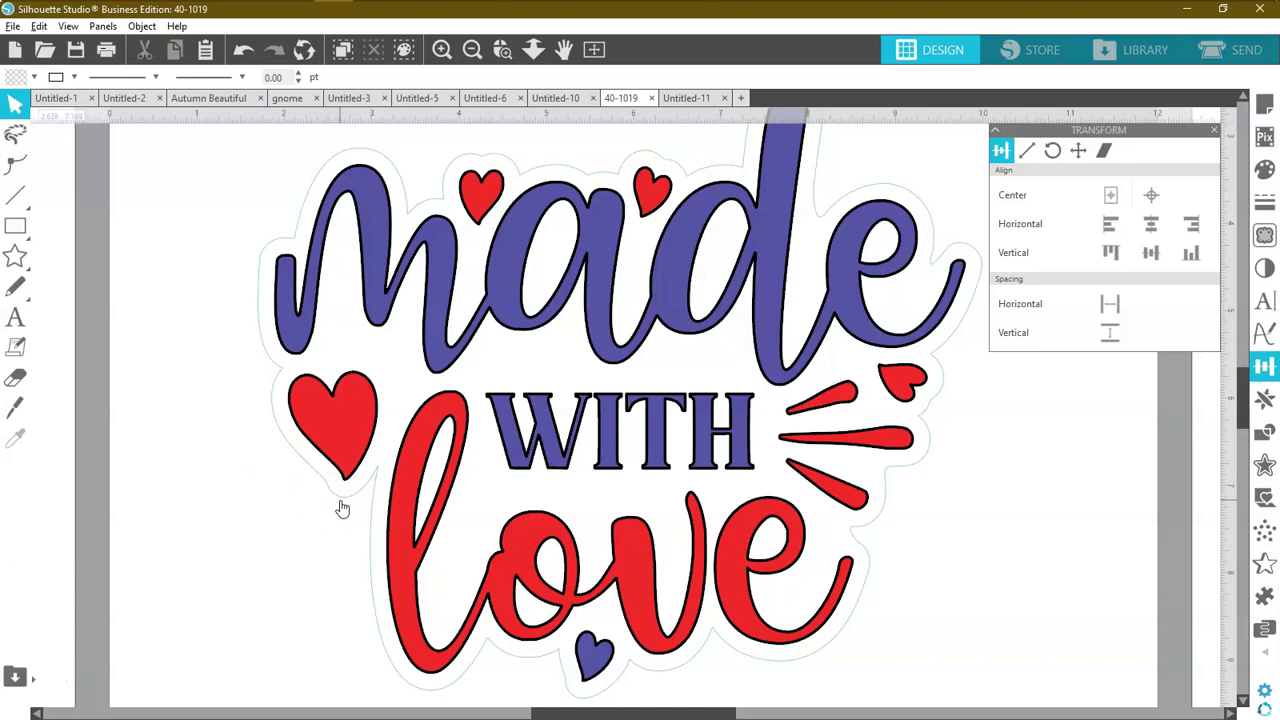
Switch the inner artwork's line color to transparent and back to black.
click(445, 362)
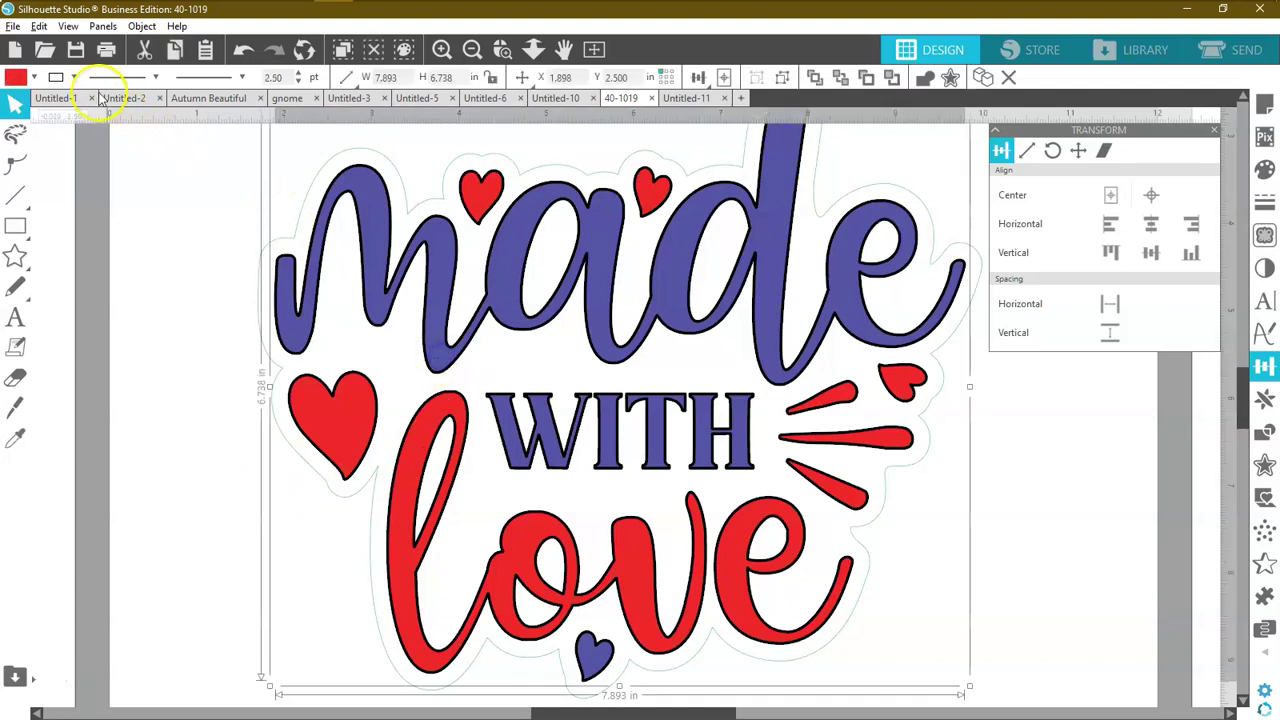
click(73, 77)
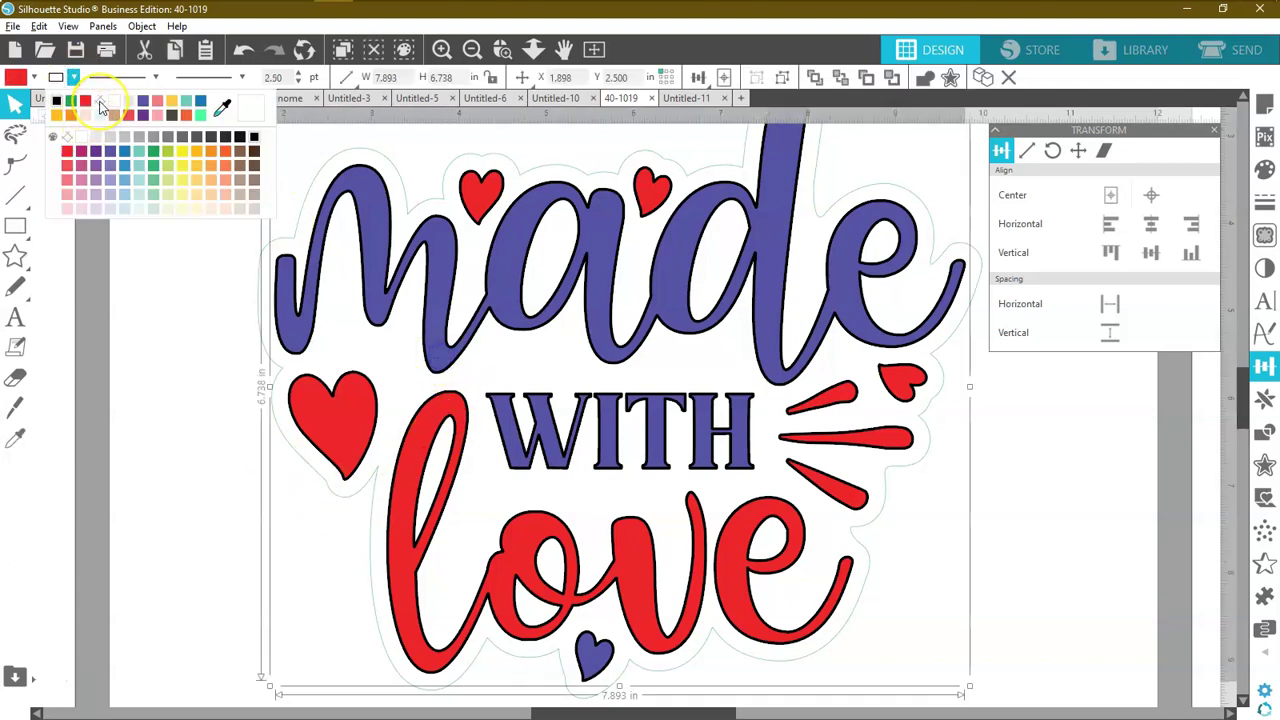
click(100, 104)
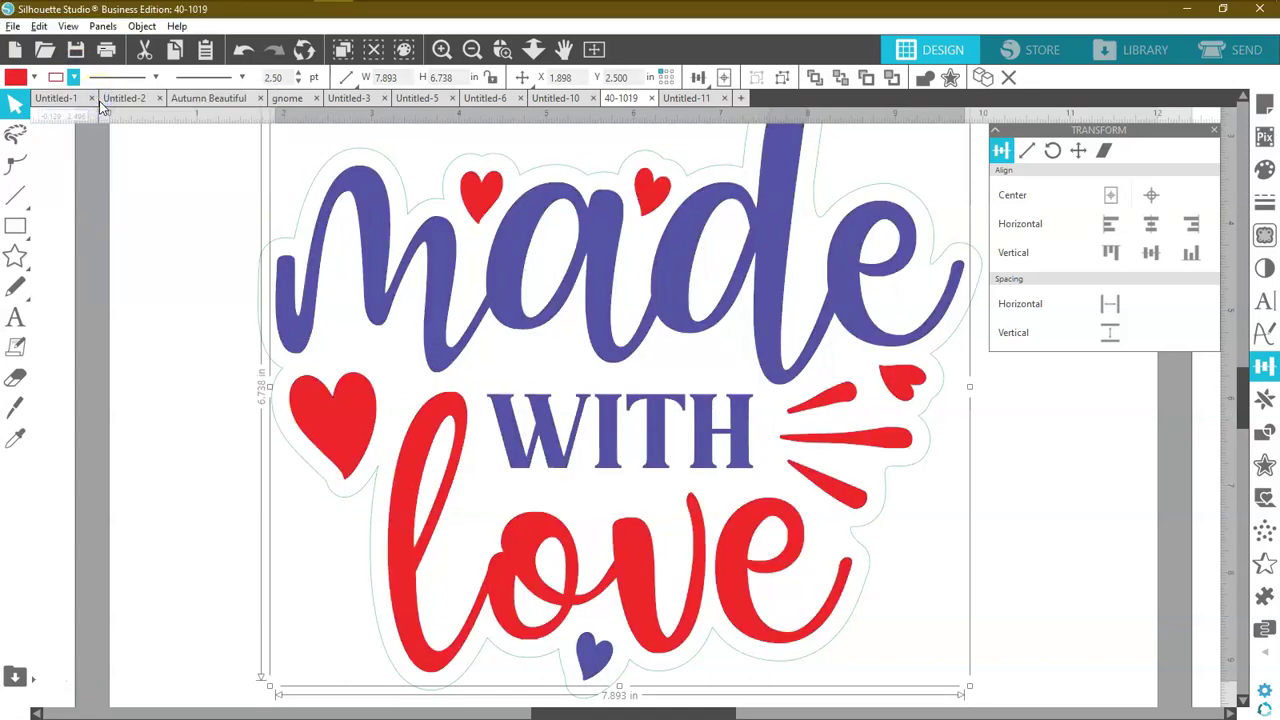
click(72, 77)
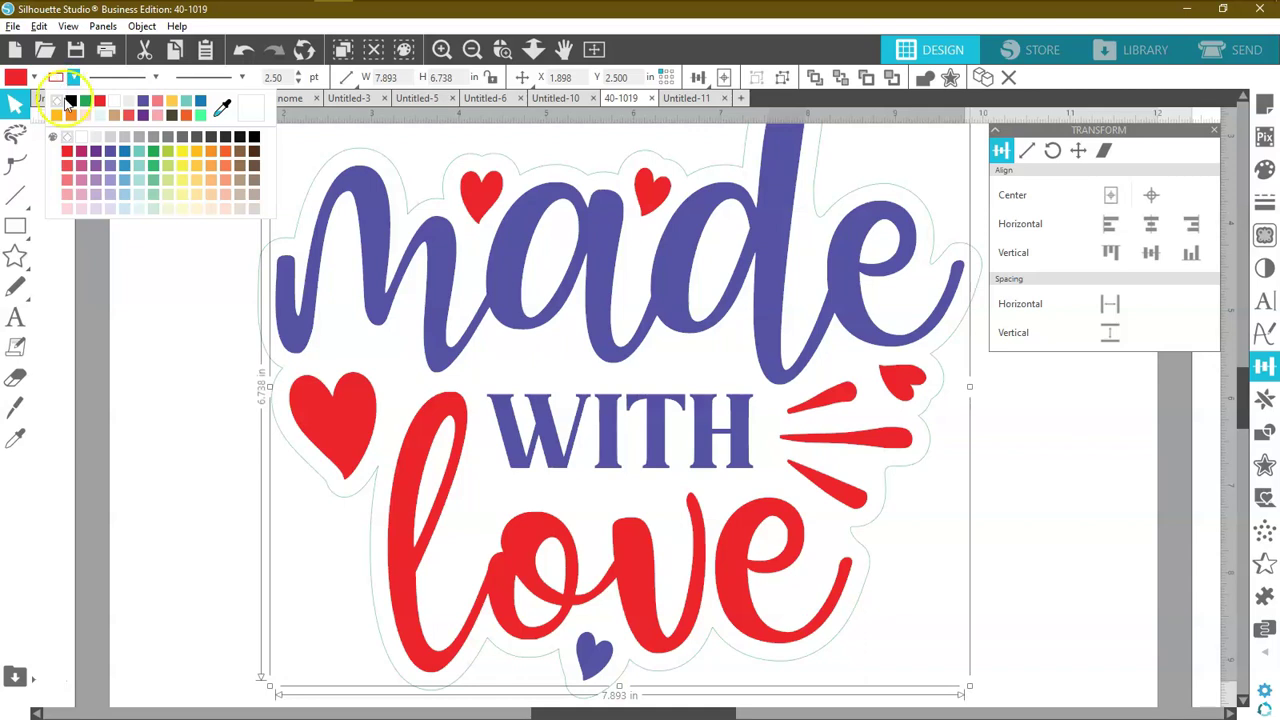
click(72, 104)
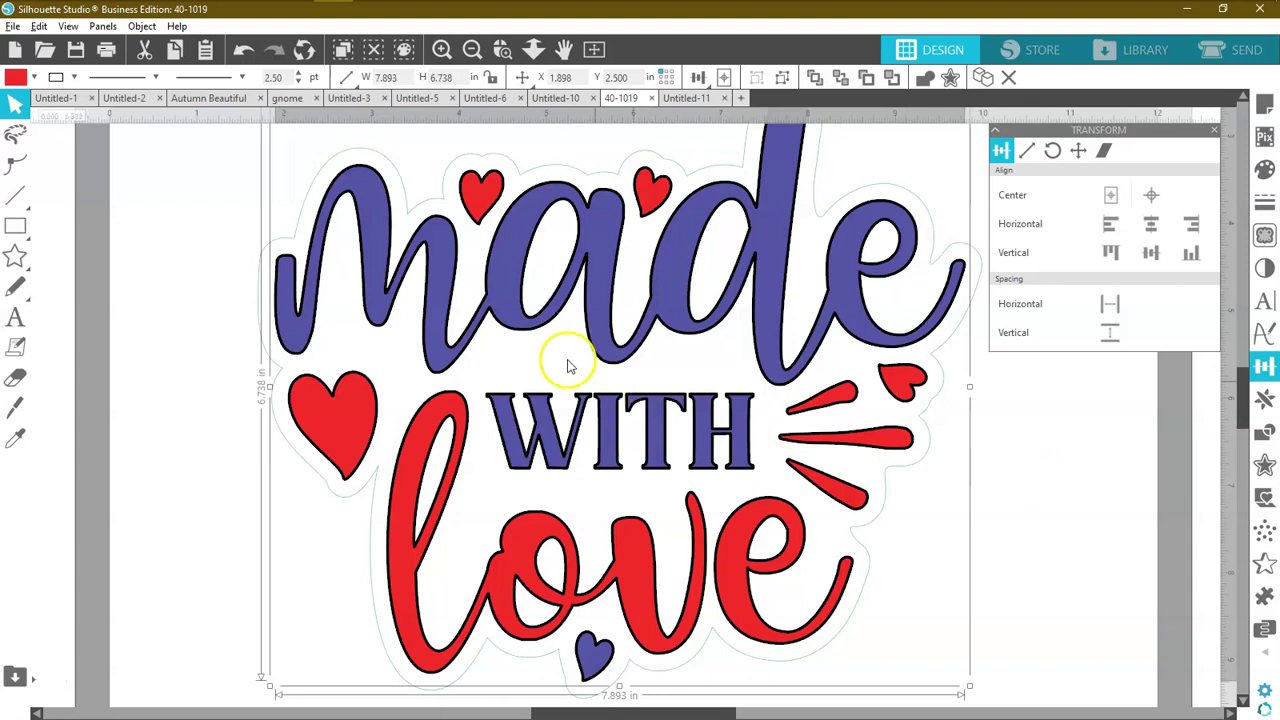
Group the artwork and its outer cut outline together.
click(594, 50)
right_click(585, 430)
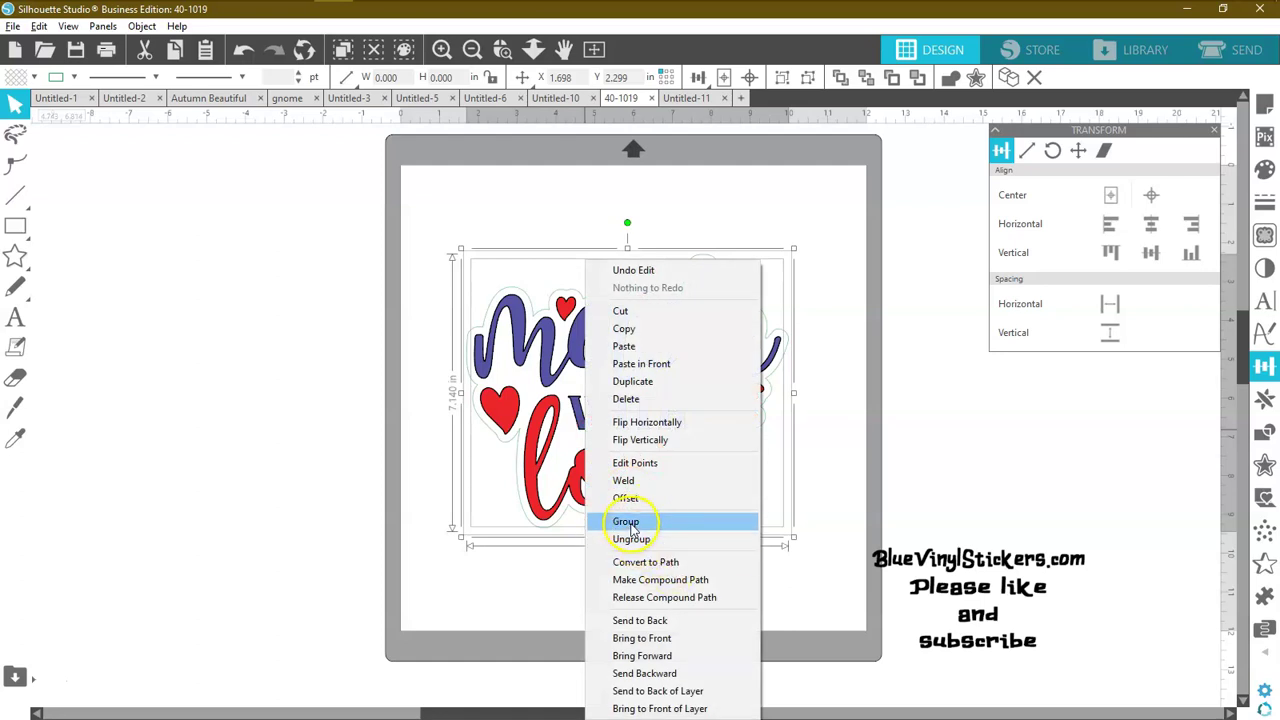
click(627, 521)
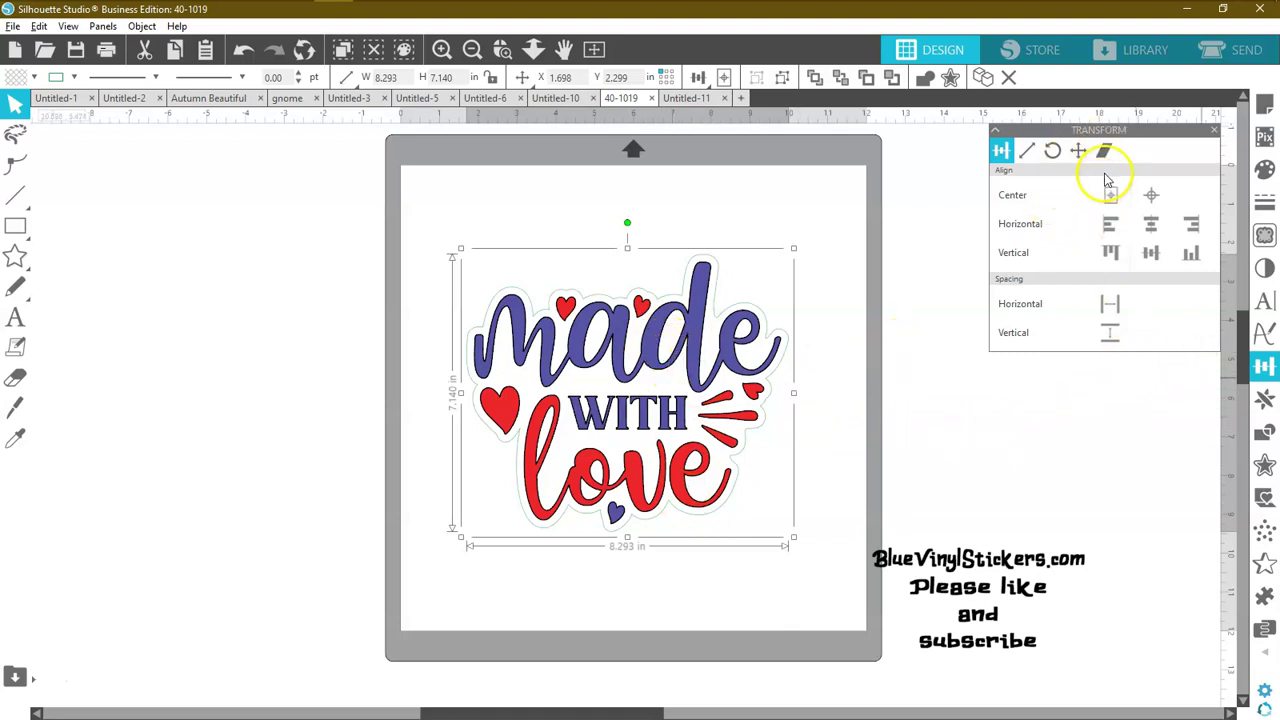
Scale the grouped sticker proportionally to a width of 2 in and move it toward the upper-left area of the page.
click(1028, 152)
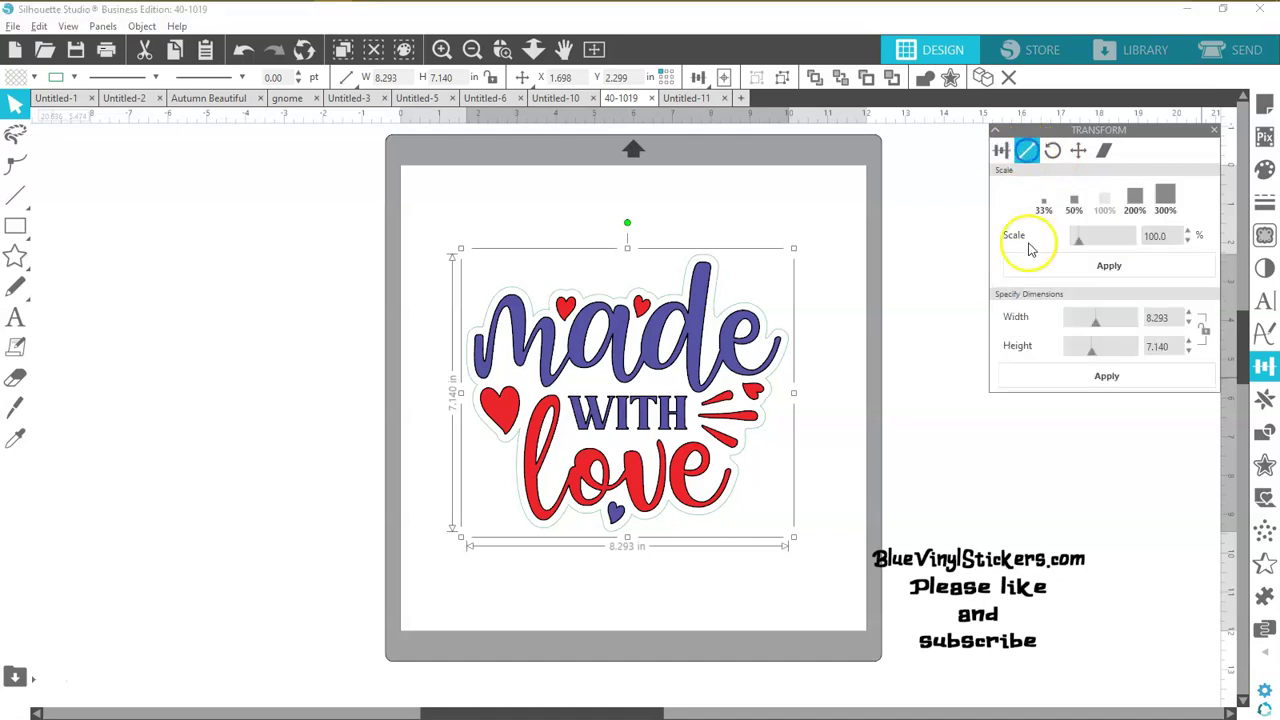
click(1206, 333)
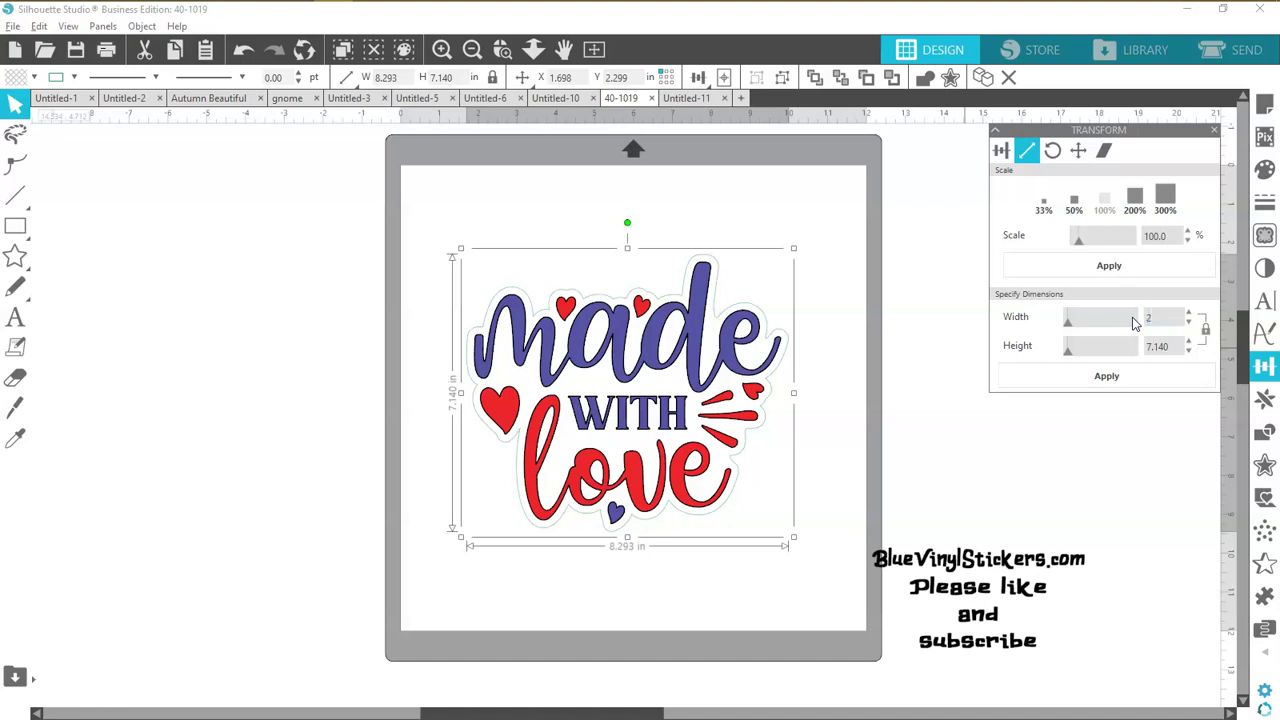
key(Return)
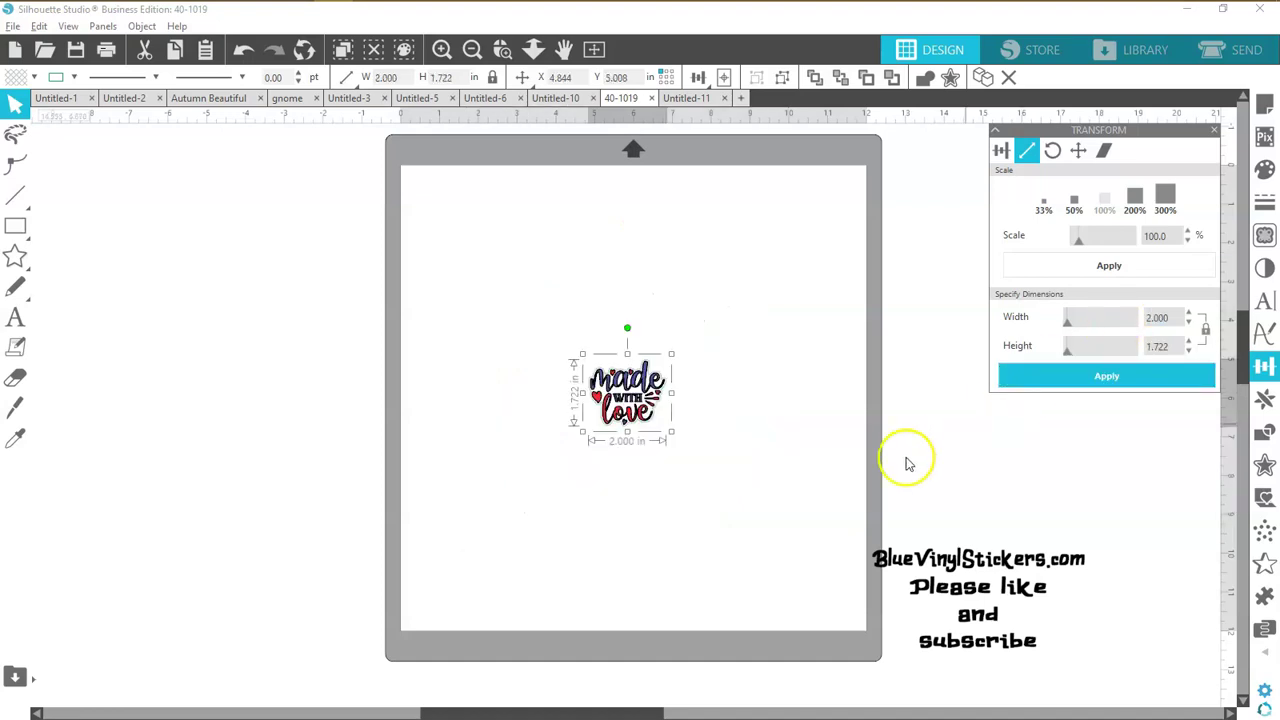
drag(651, 423, 533, 337)
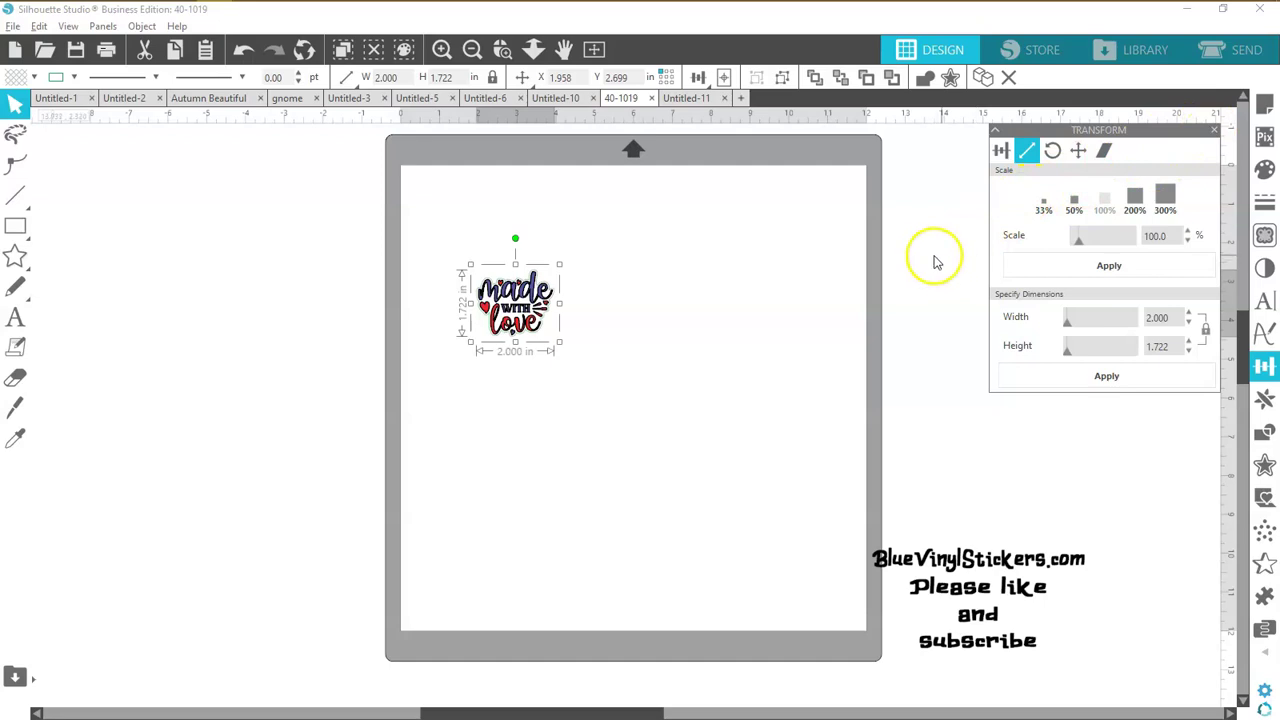
Set up the page with the Cameo 12 x 12 in cutting mat and the Letter media size.
click(1265, 106)
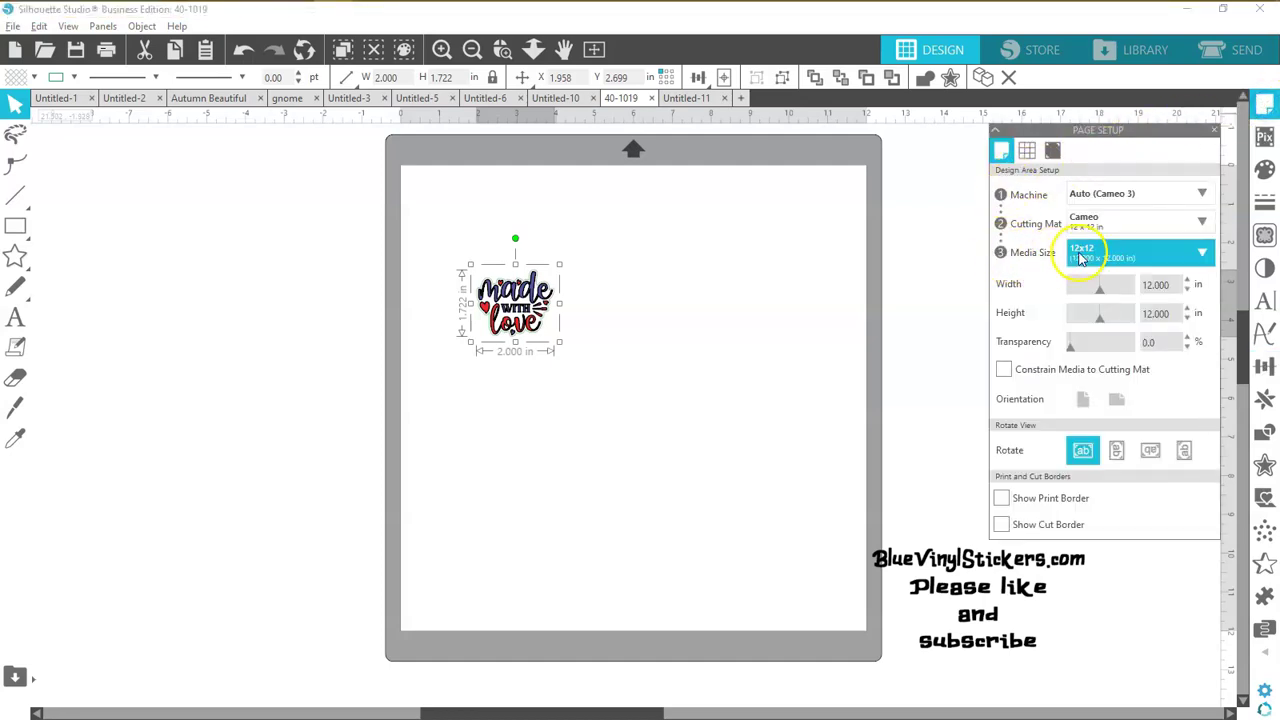
click(1200, 221)
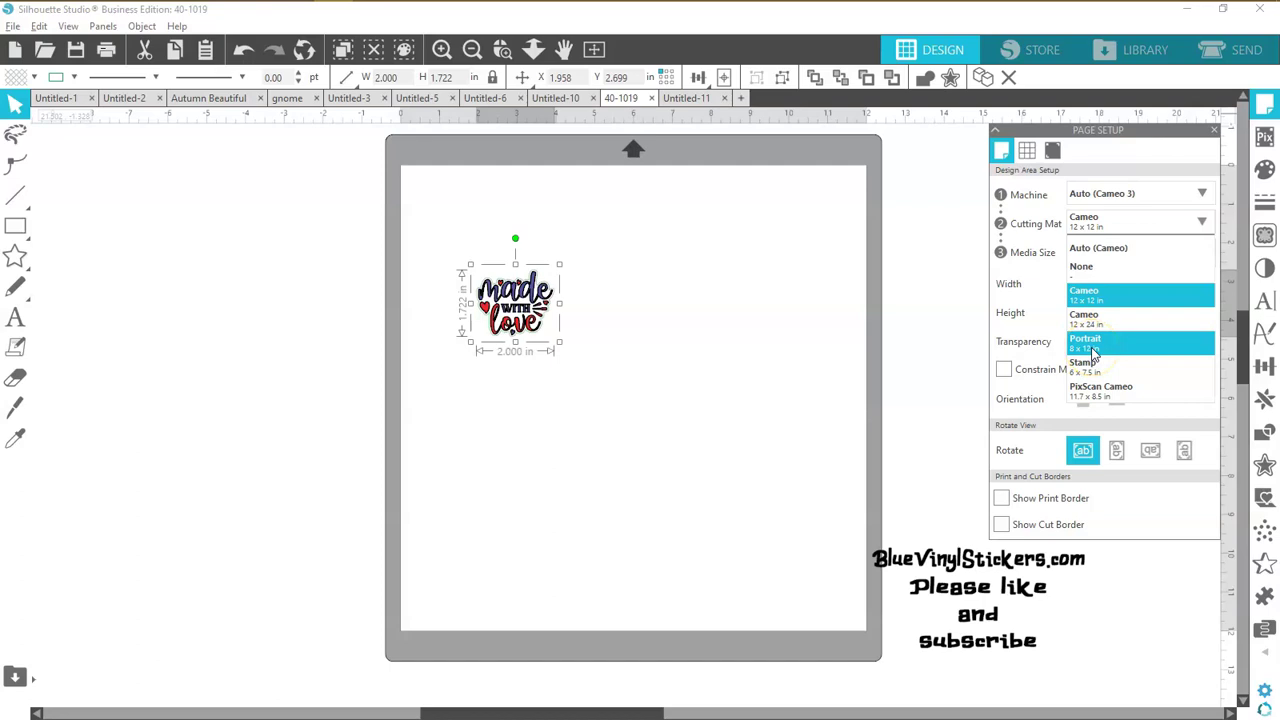
click(1117, 226)
click(1089, 258)
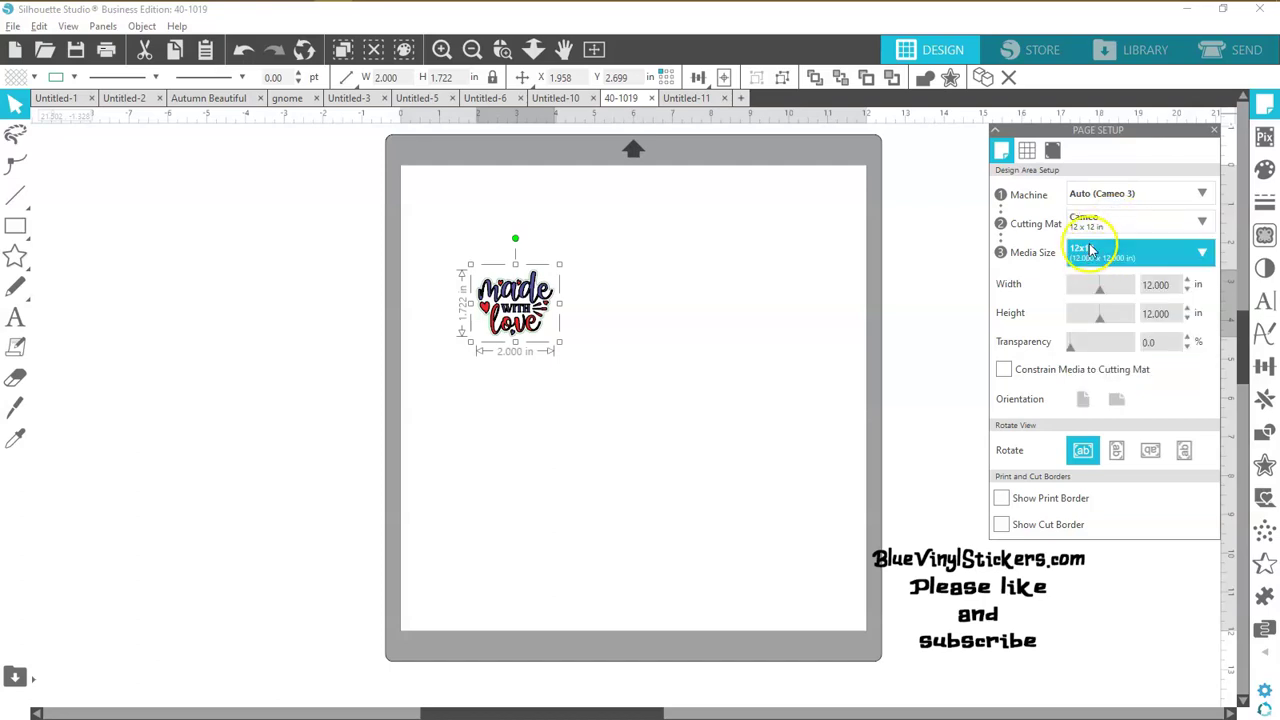
click(1098, 222)
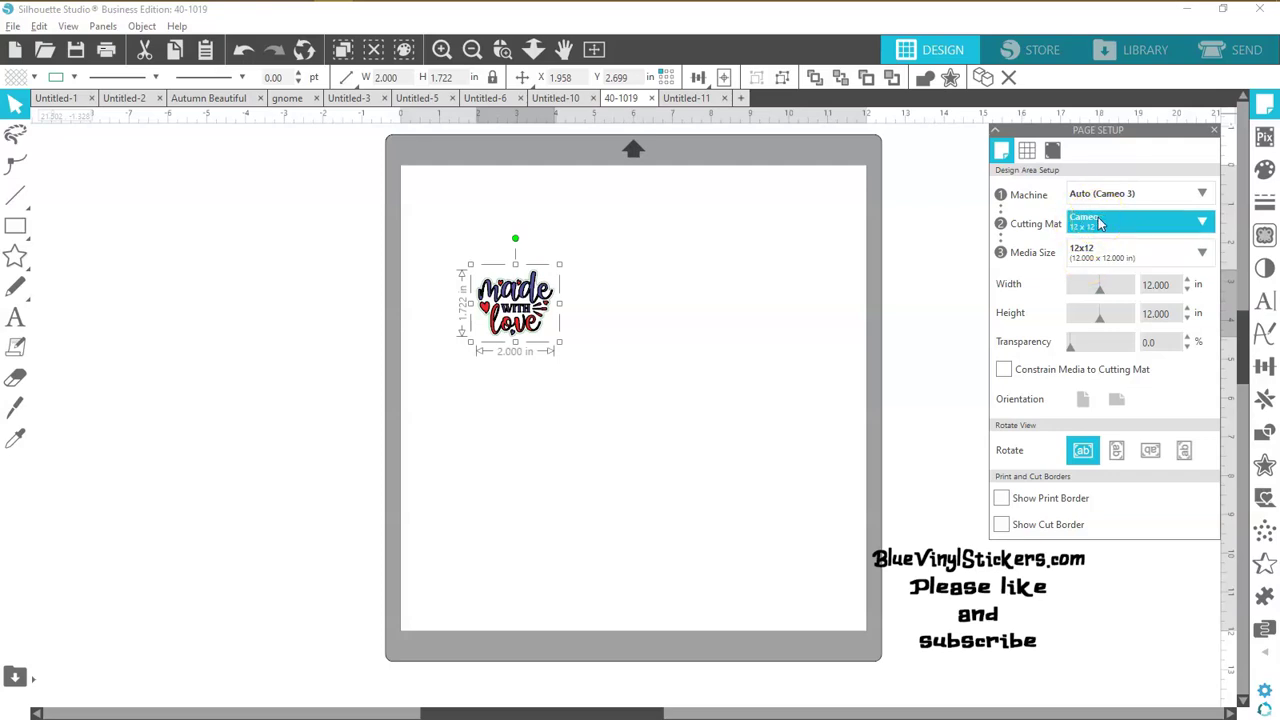
click(1098, 222)
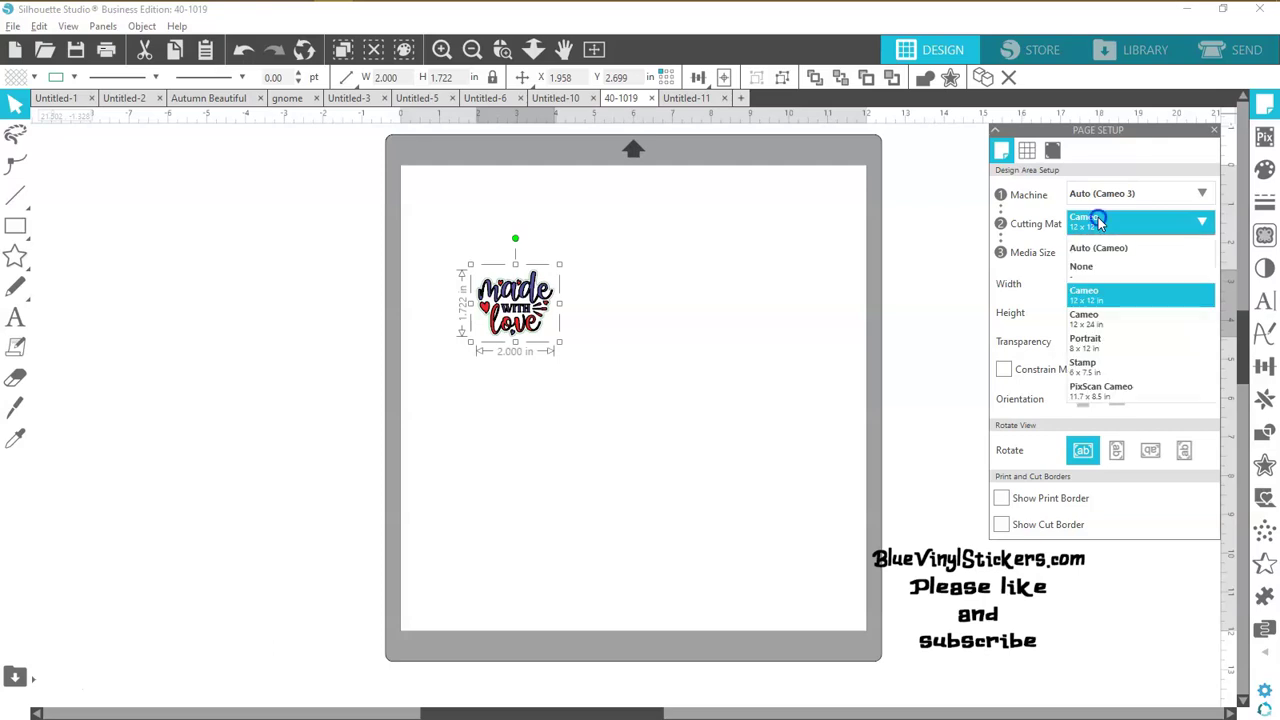
click(1083, 297)
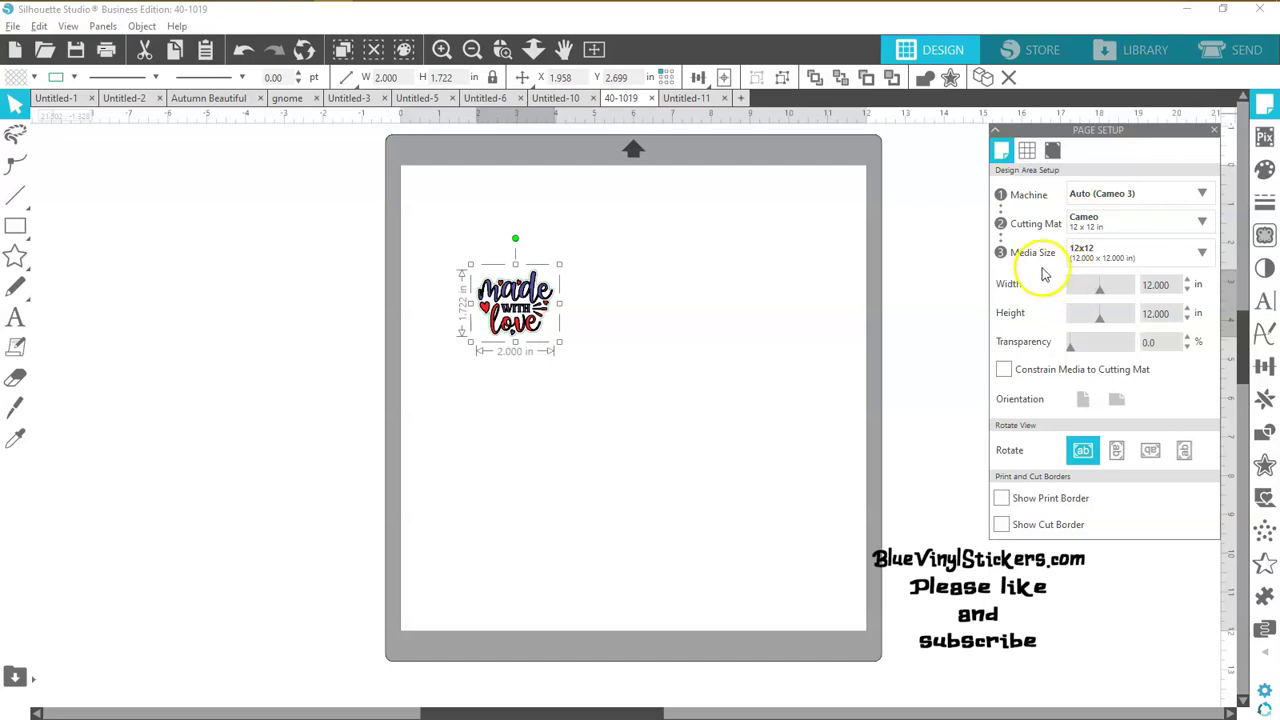
click(1101, 255)
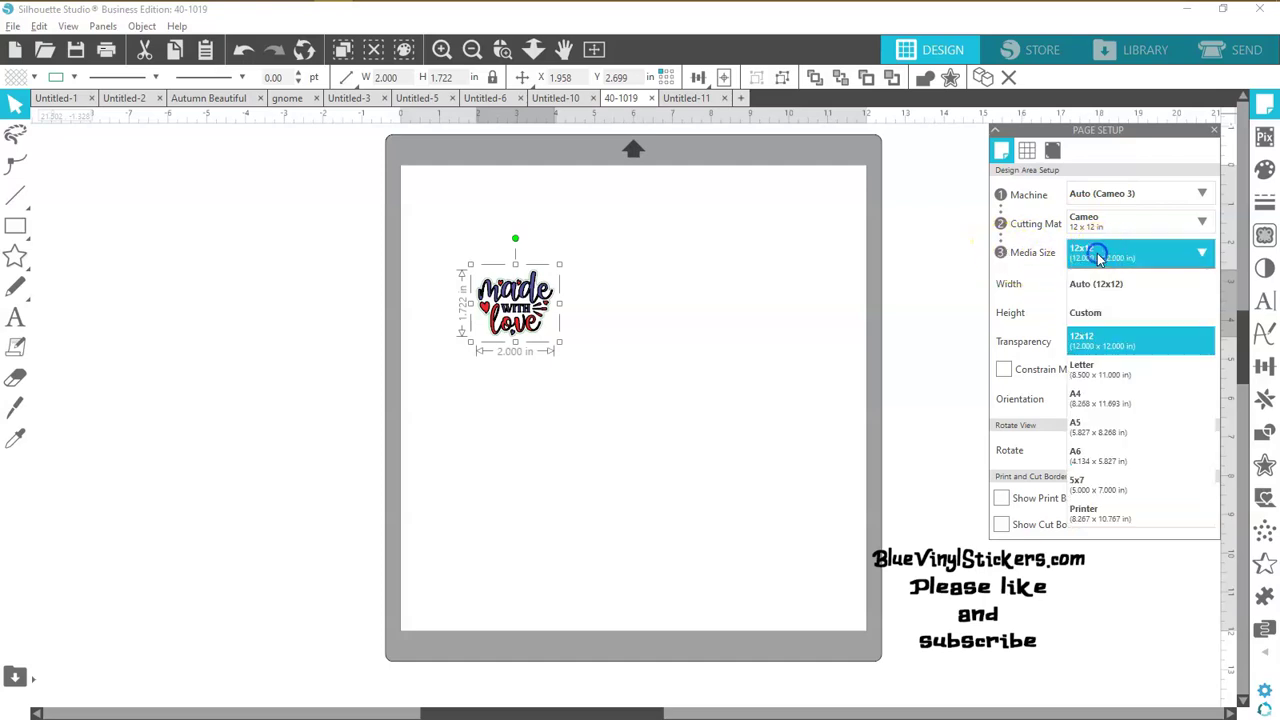
click(1090, 370)
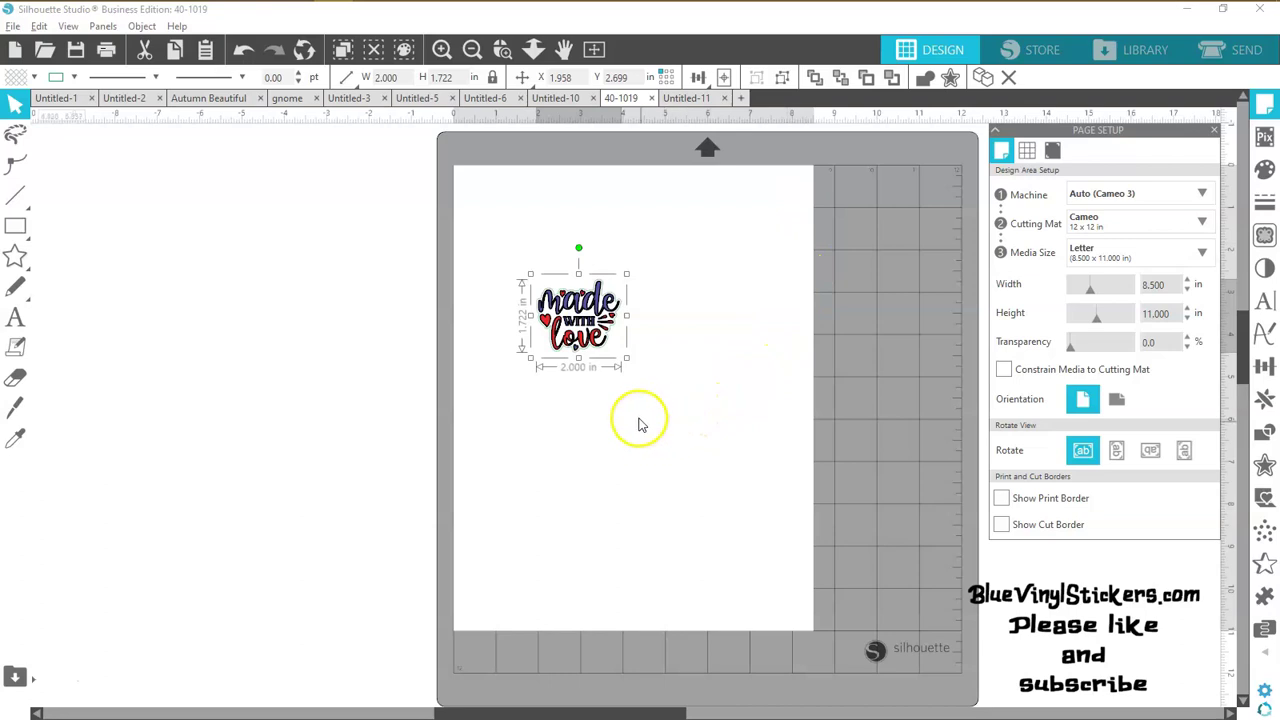
Show the print and cut borders and move the sticker closer to the page's upper-left corner.
click(1003, 499)
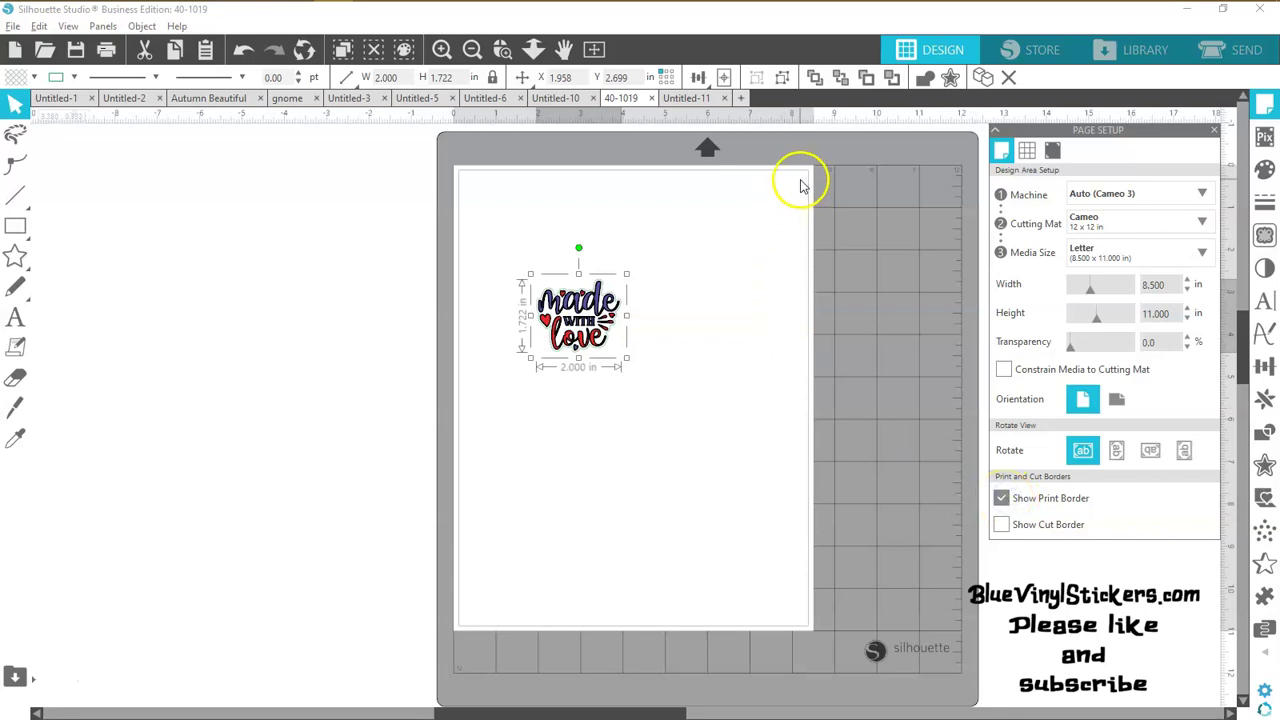
click(1002, 525)
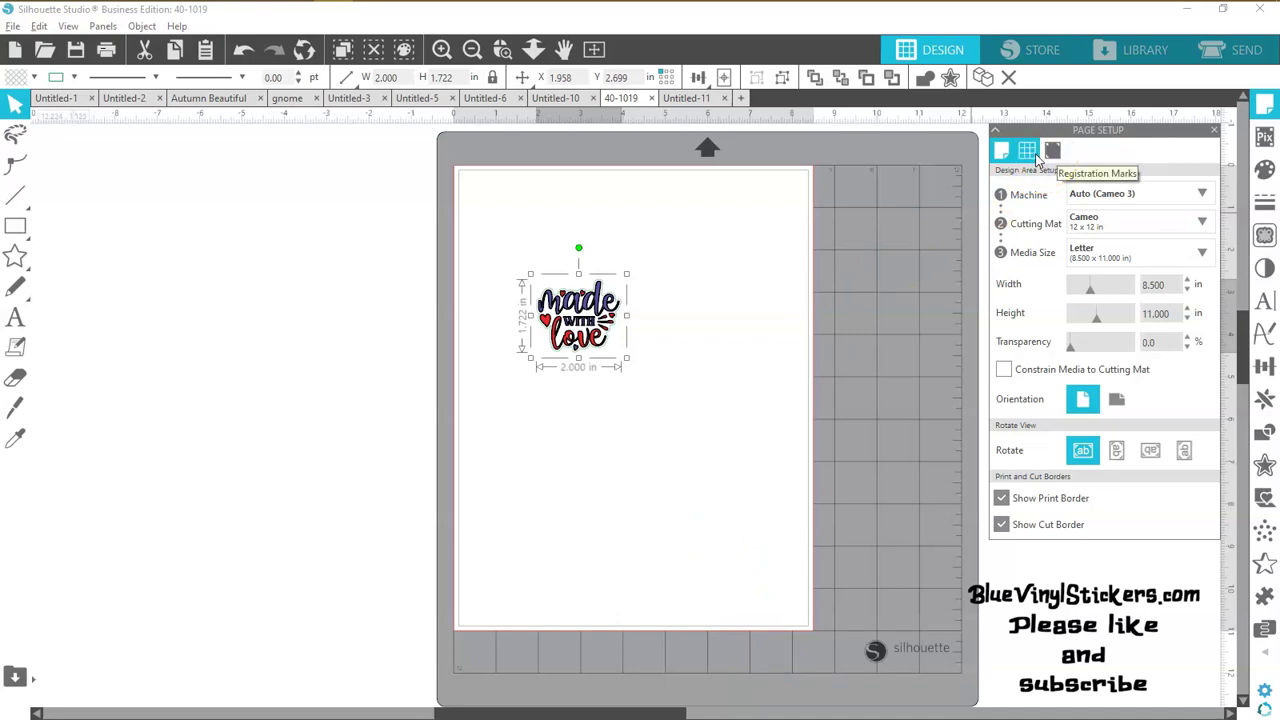
drag(597, 352, 576, 298)
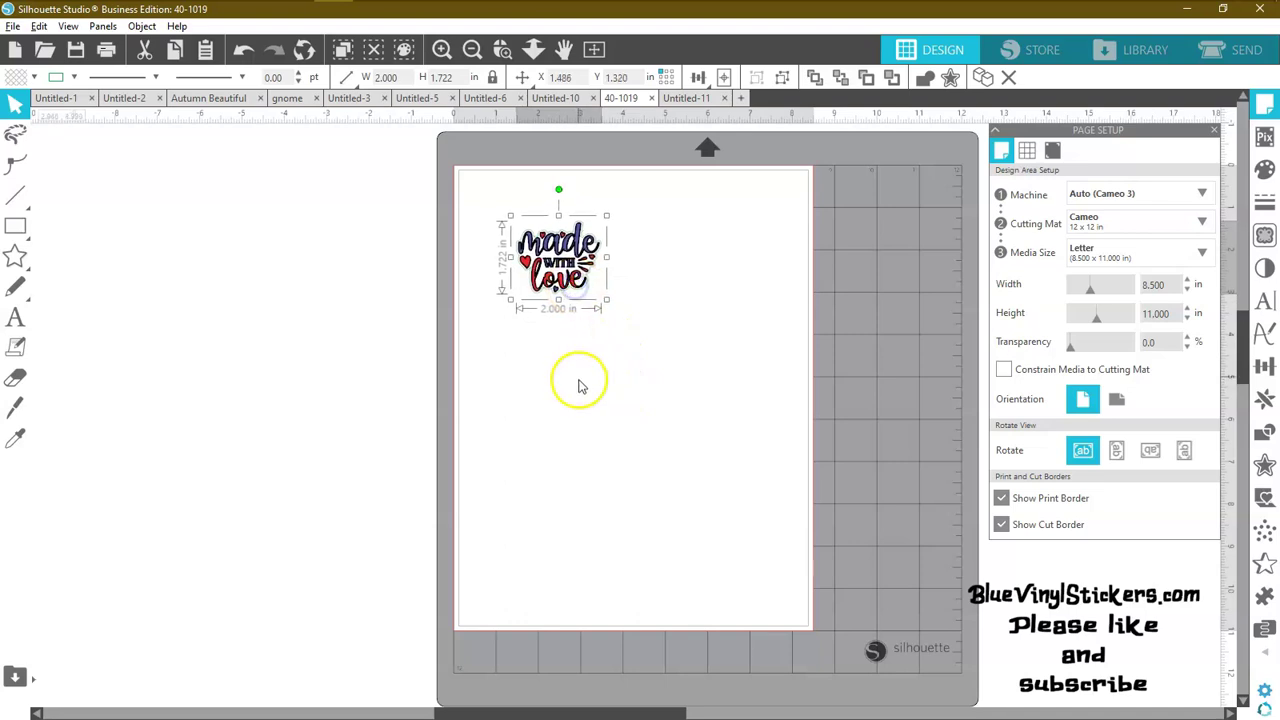
Turn on registration marks with a length of 0.785 in, a thickness of 1.00 and an inset of 0.394 in.
click(1054, 152)
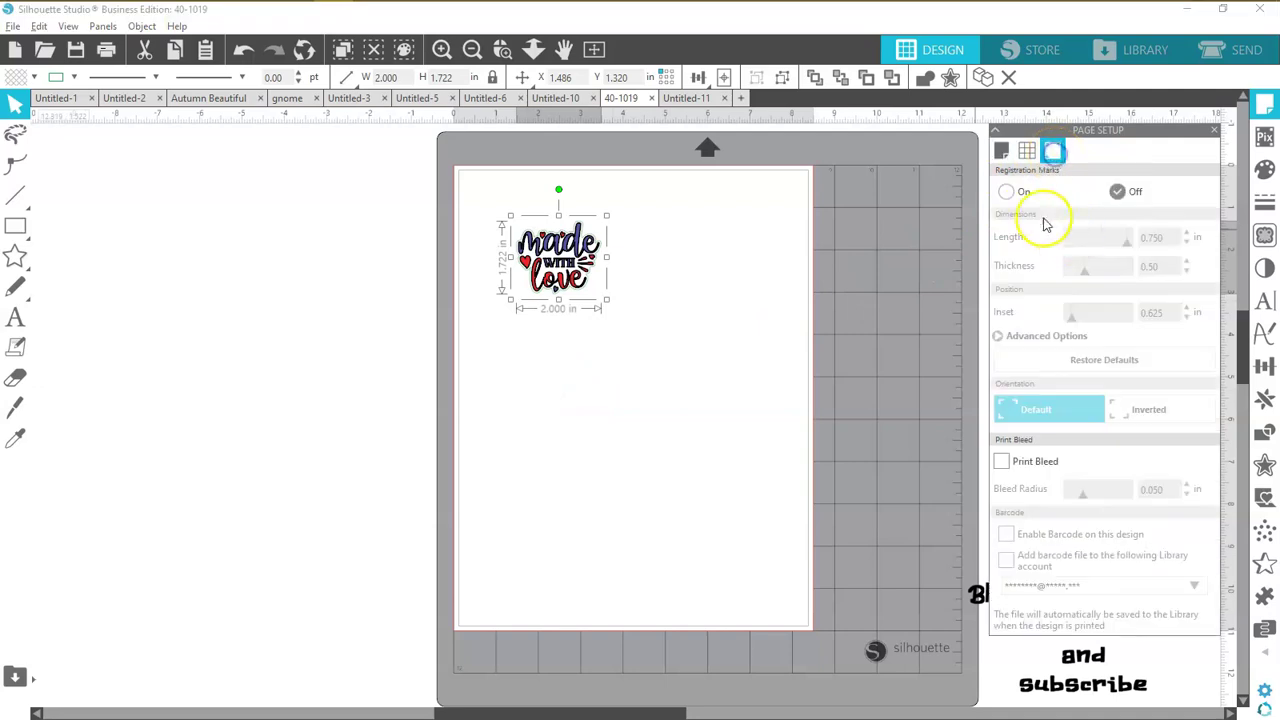
click(1006, 192)
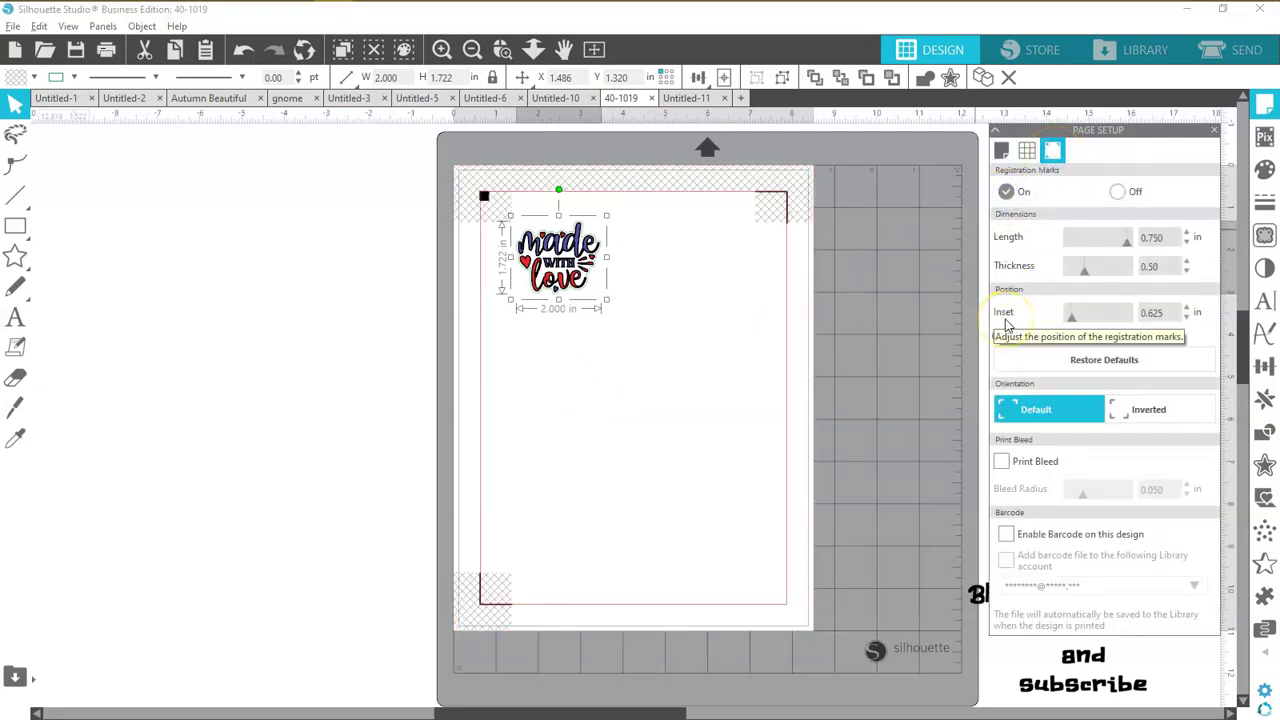
drag(1132, 276, 1129, 244)
click(1072, 318)
mouse_move(1072, 320)
mouse_down()
mouse_move(1088, 318)
mouse_move(1063, 316)
mouse_up()
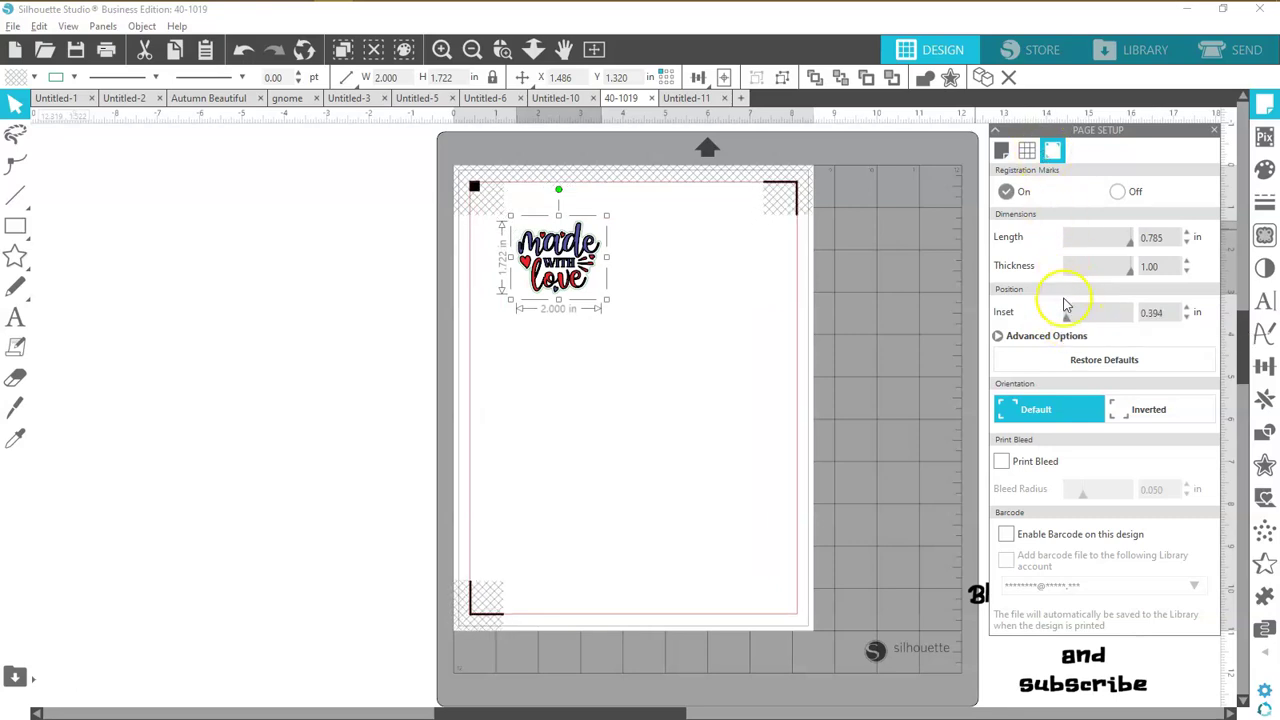
Draw a rounded rectangle about 5.05 x 7.43 in beside the sticker, extending past the page's right edge.
mouse_move(16, 236)
click(76, 232)
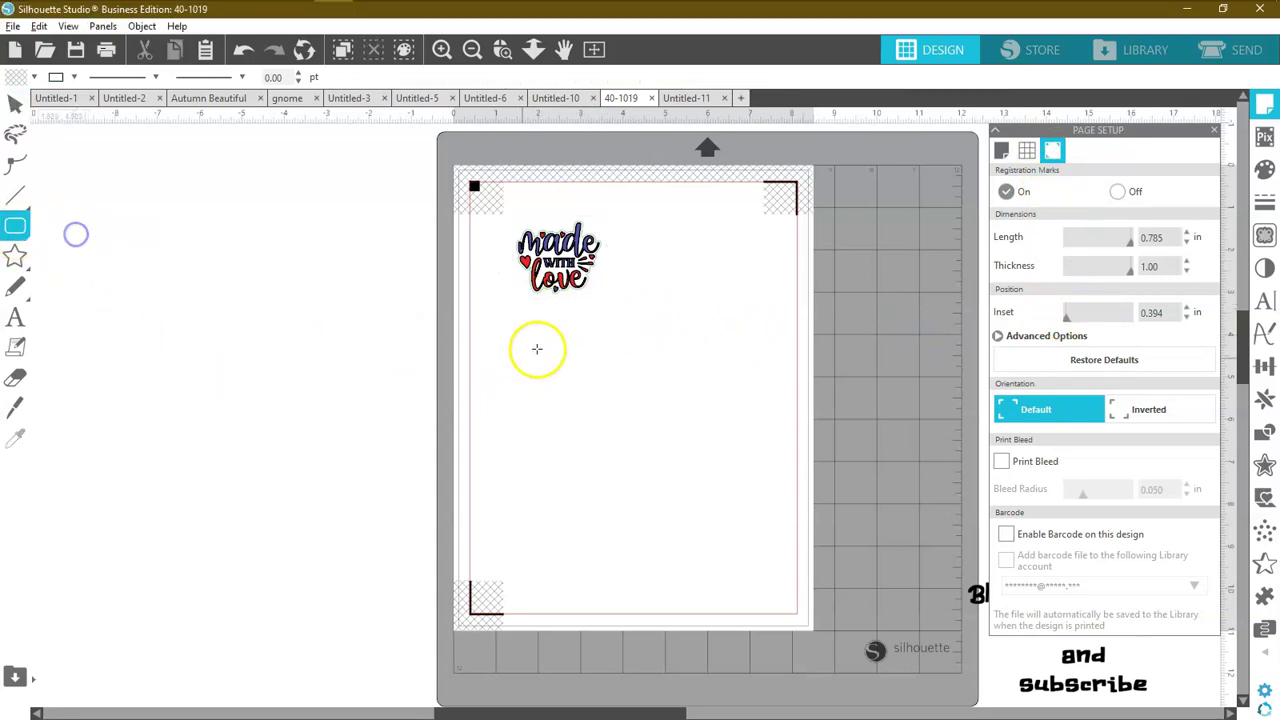
drag(619, 237, 833, 550)
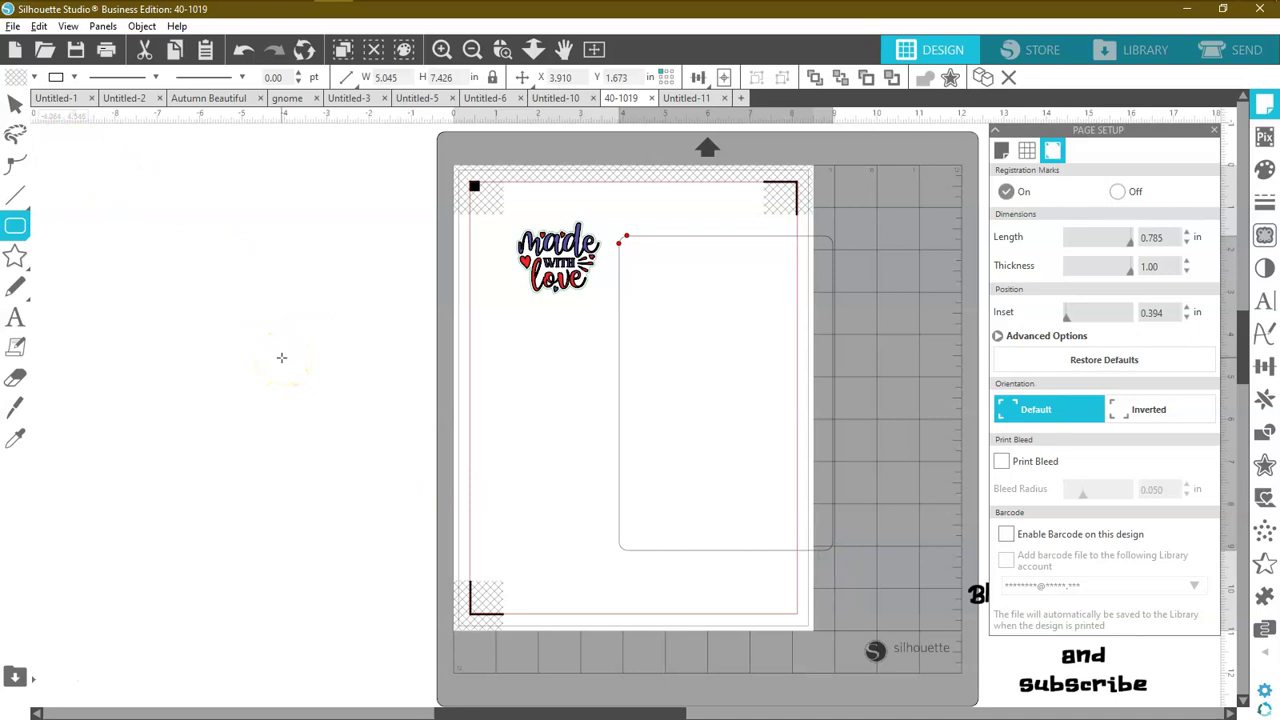
mouse_move(28, 236)
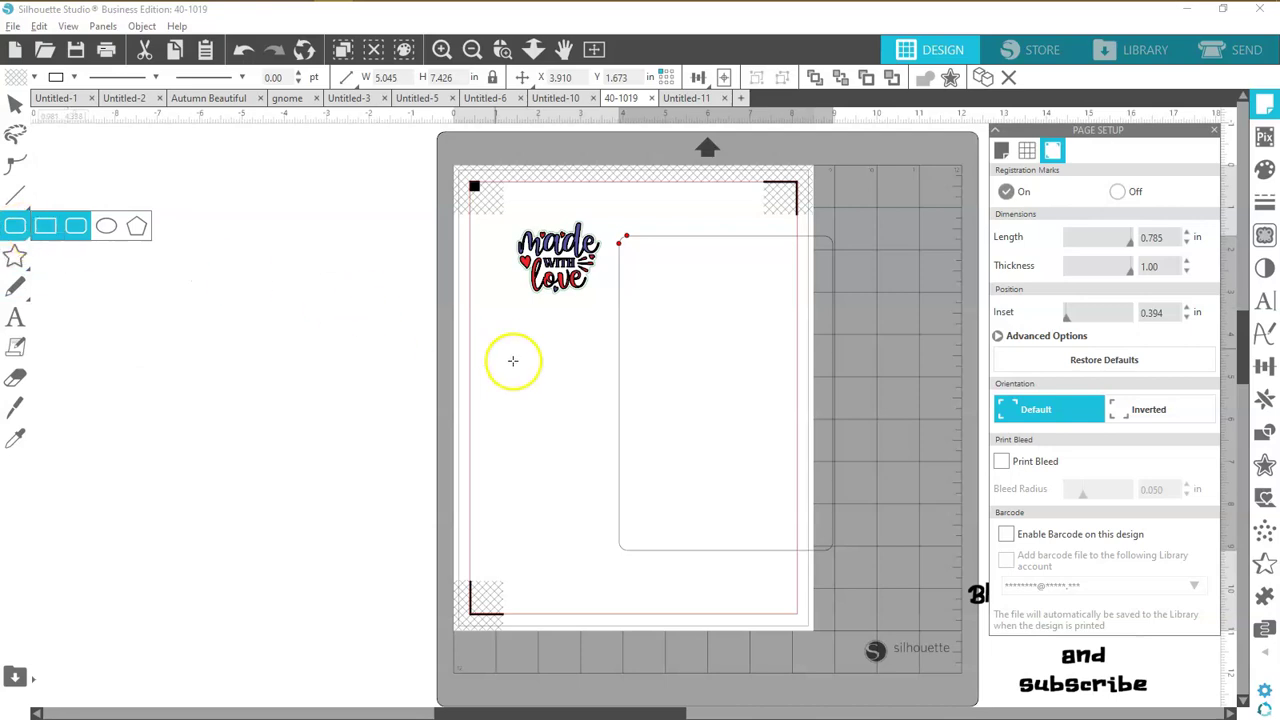
click(597, 424)
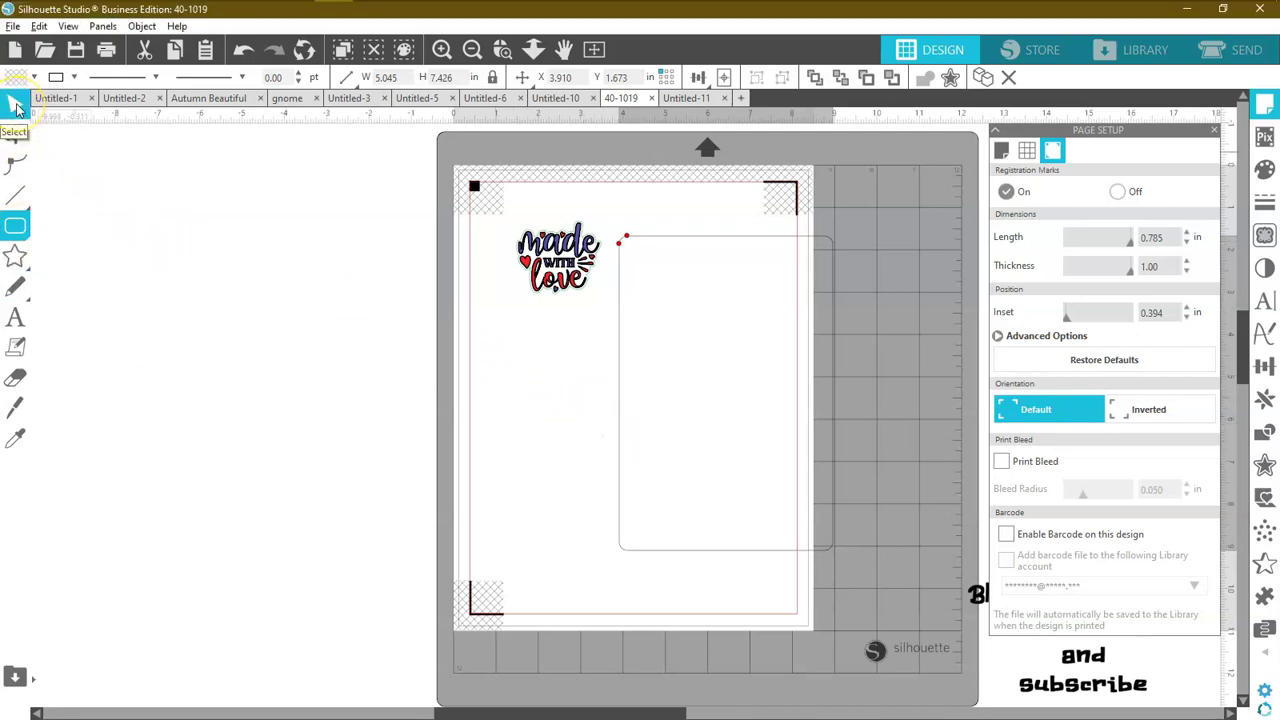
Resize the rounded rectangle to a width of 5.75 in and a height of 8.75 in.
click(17, 107)
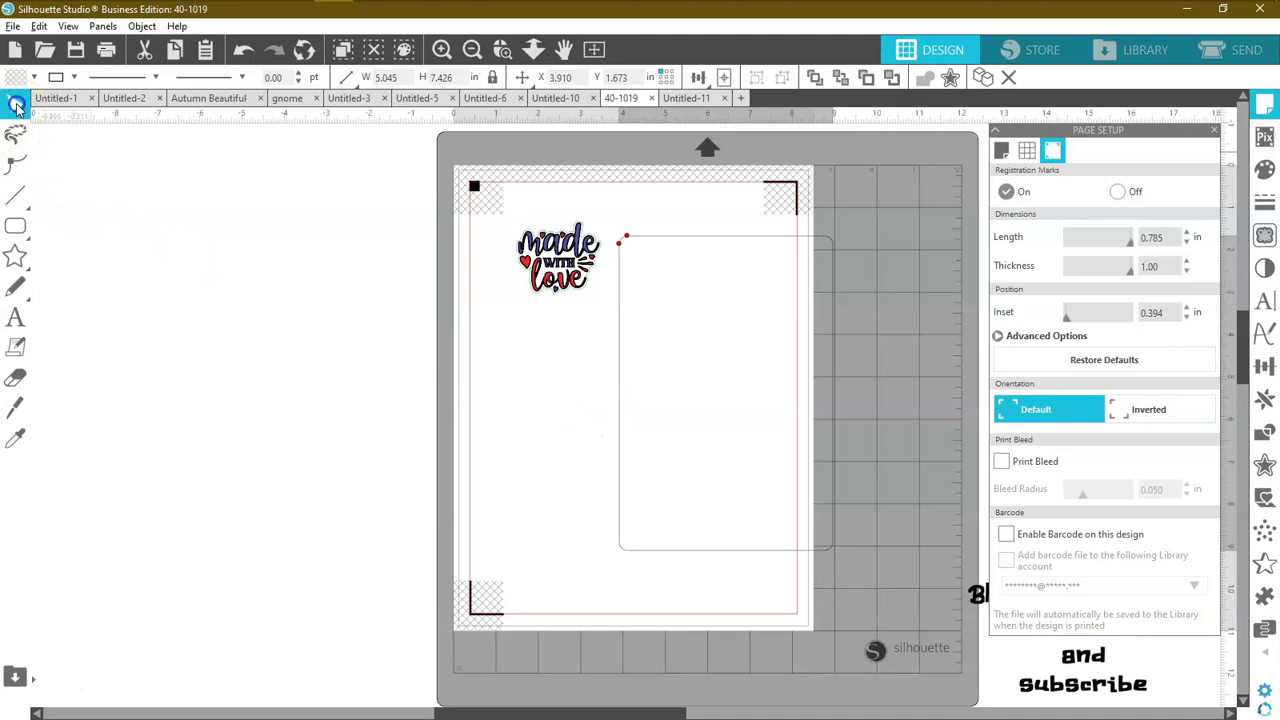
click(694, 559)
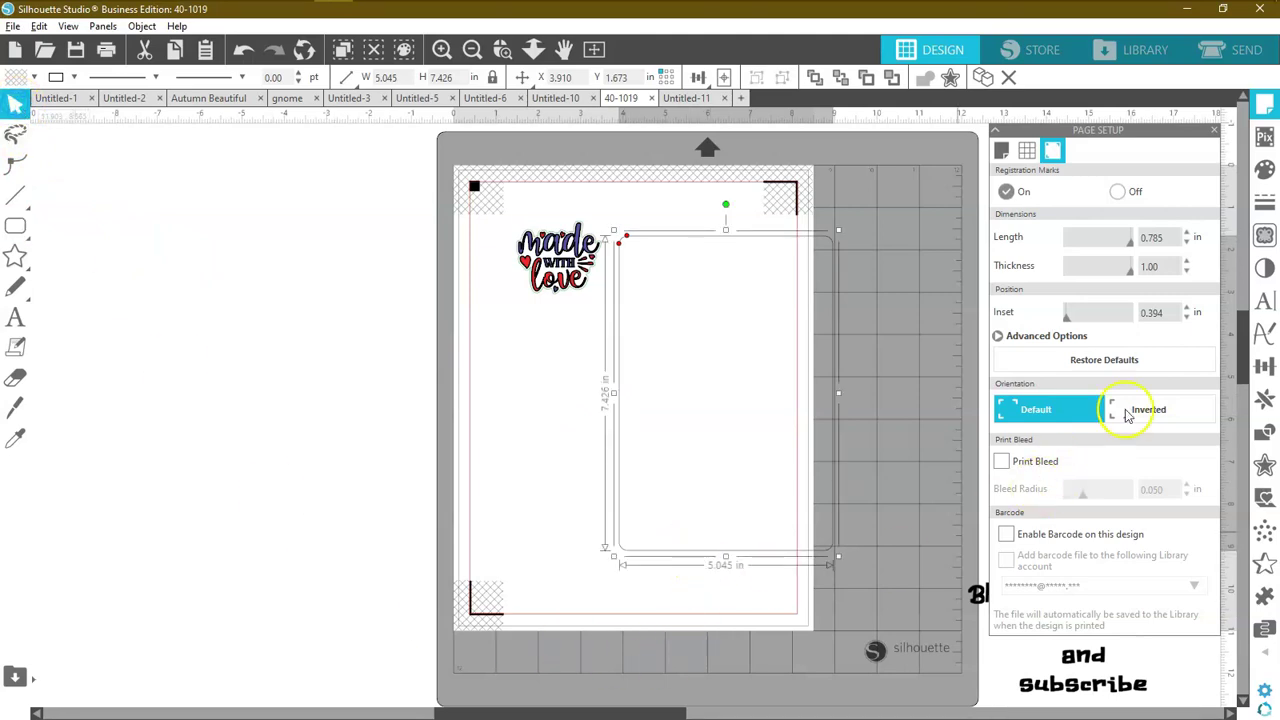
click(1264, 367)
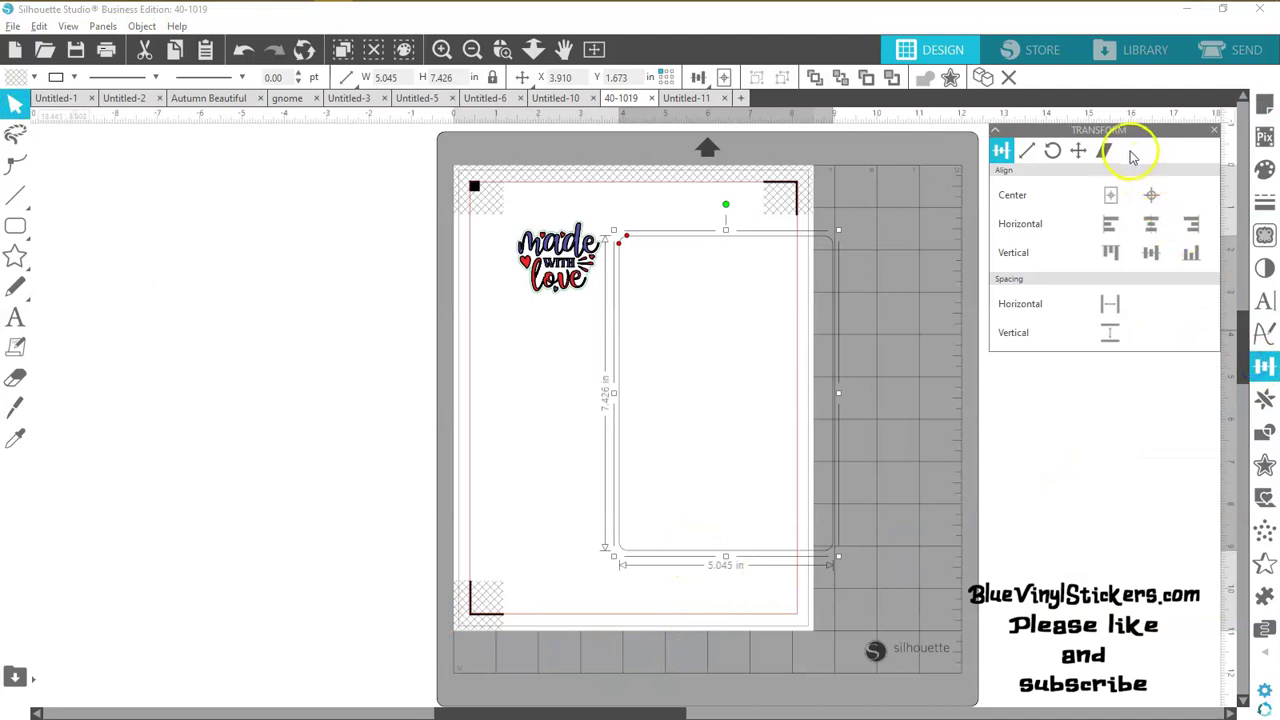
click(1027, 151)
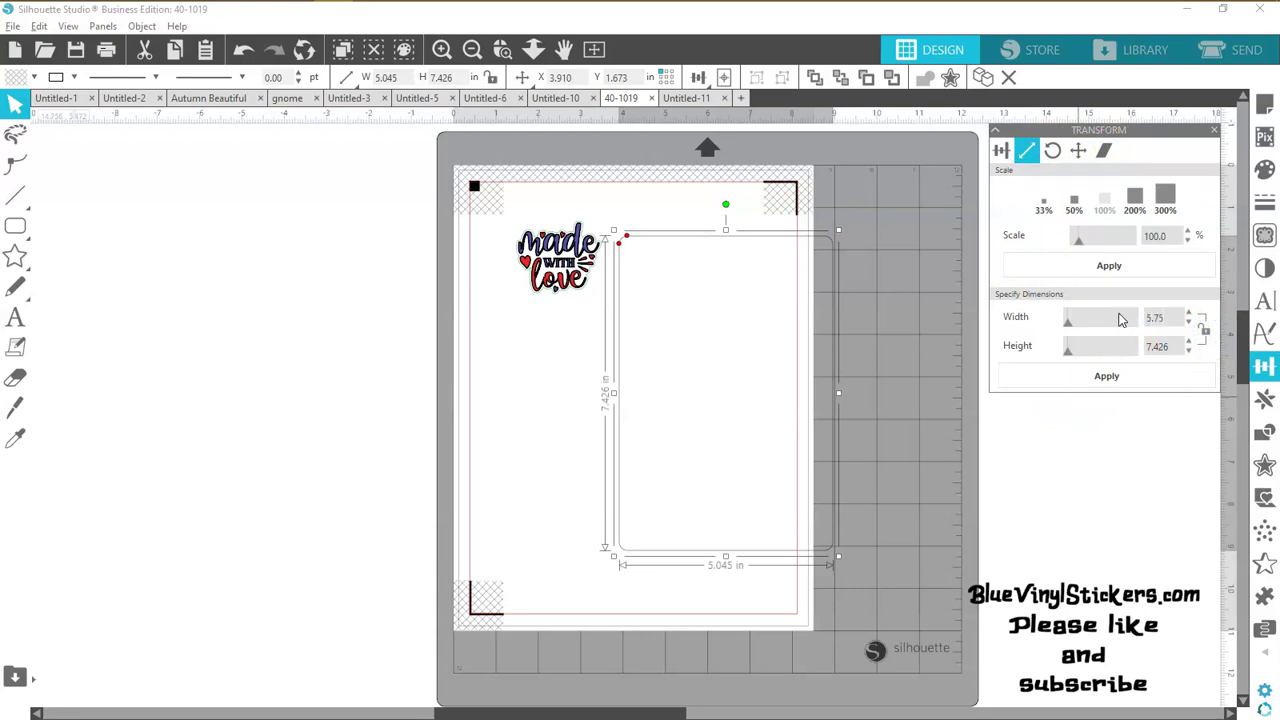
key(Return)
drag(1185, 347, 1119, 347)
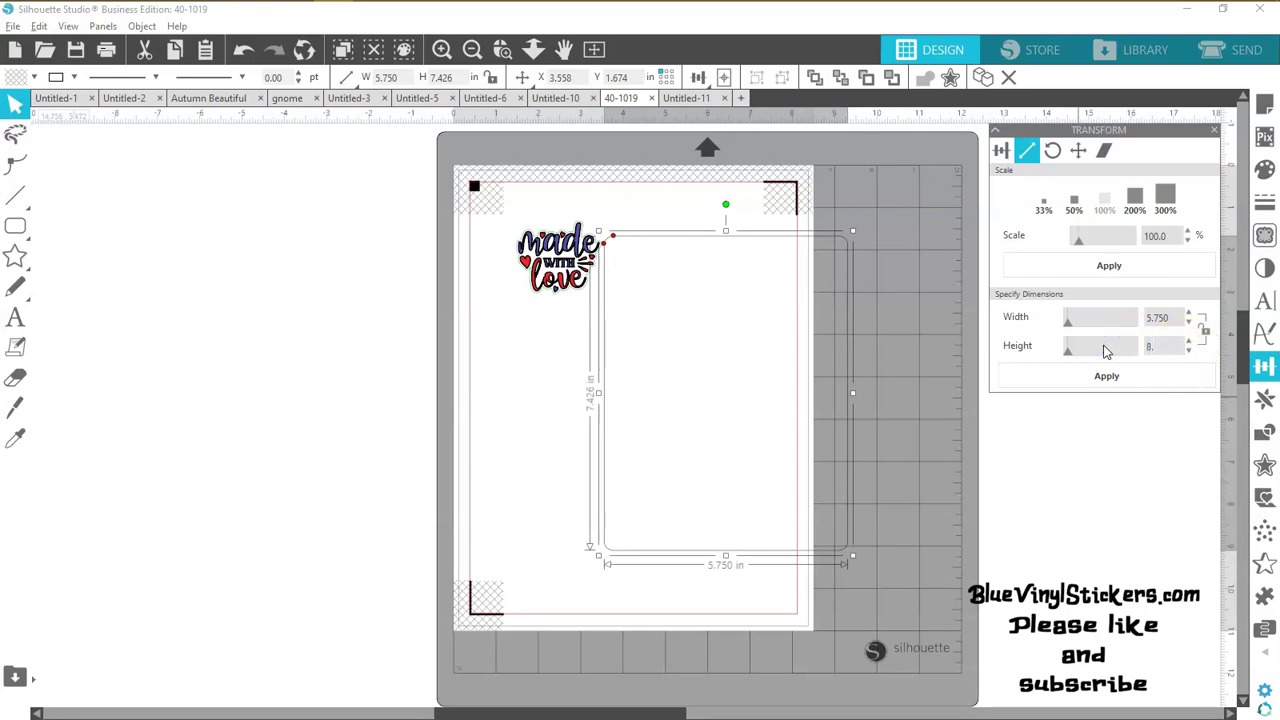
text(8.750)
key(Return)
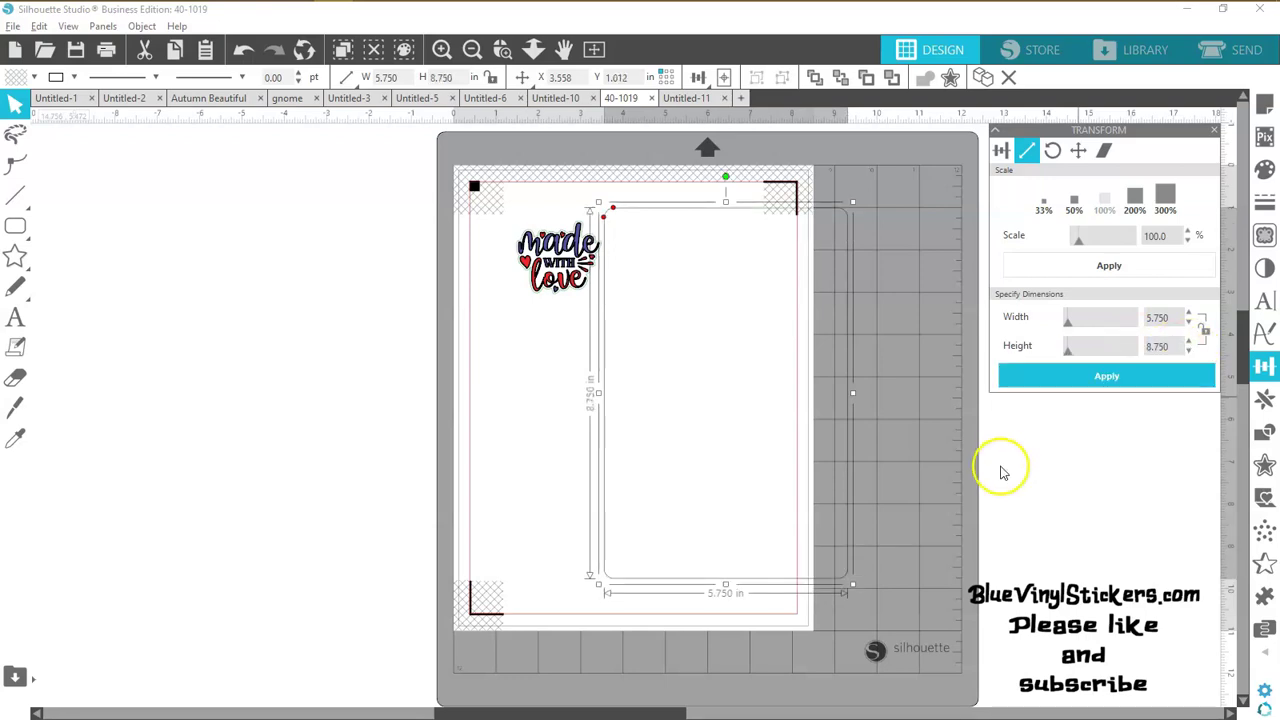
Move the rounded rectangle left so that it encloses the sticker between the registration marks, and deselect it.
drag(850, 364, 754, 364)
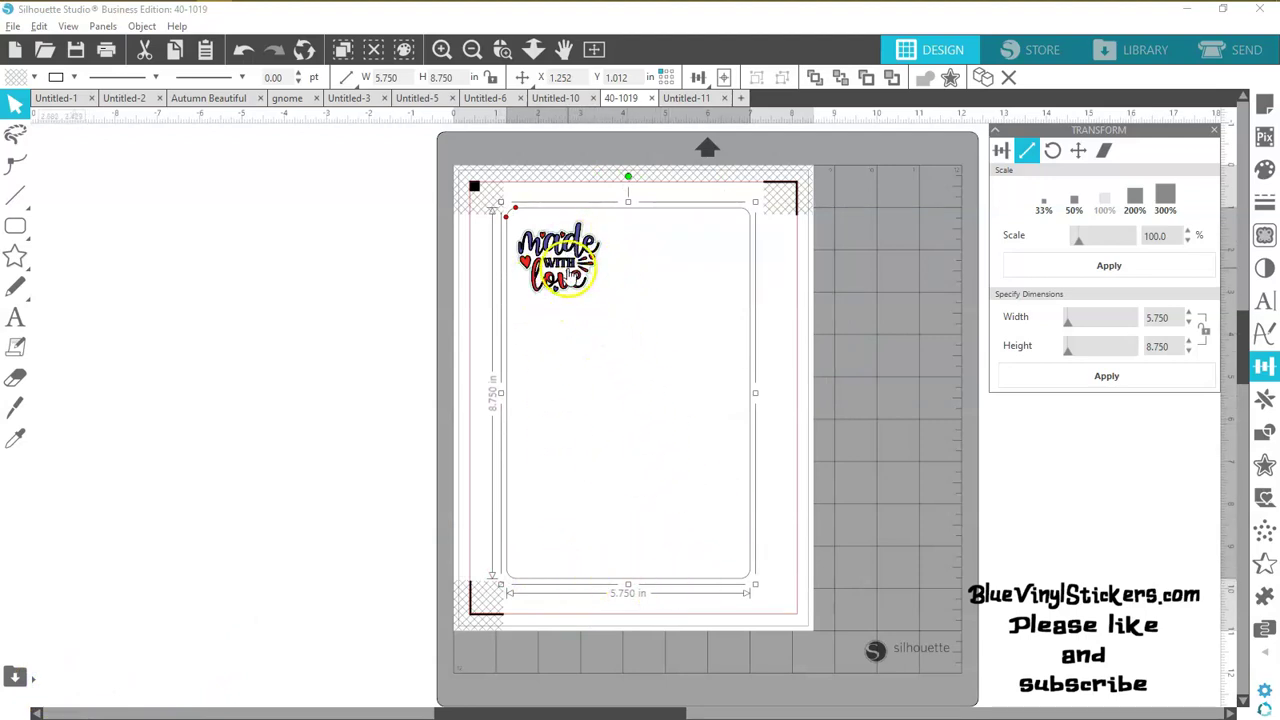
click(728, 398)
click(727, 425)
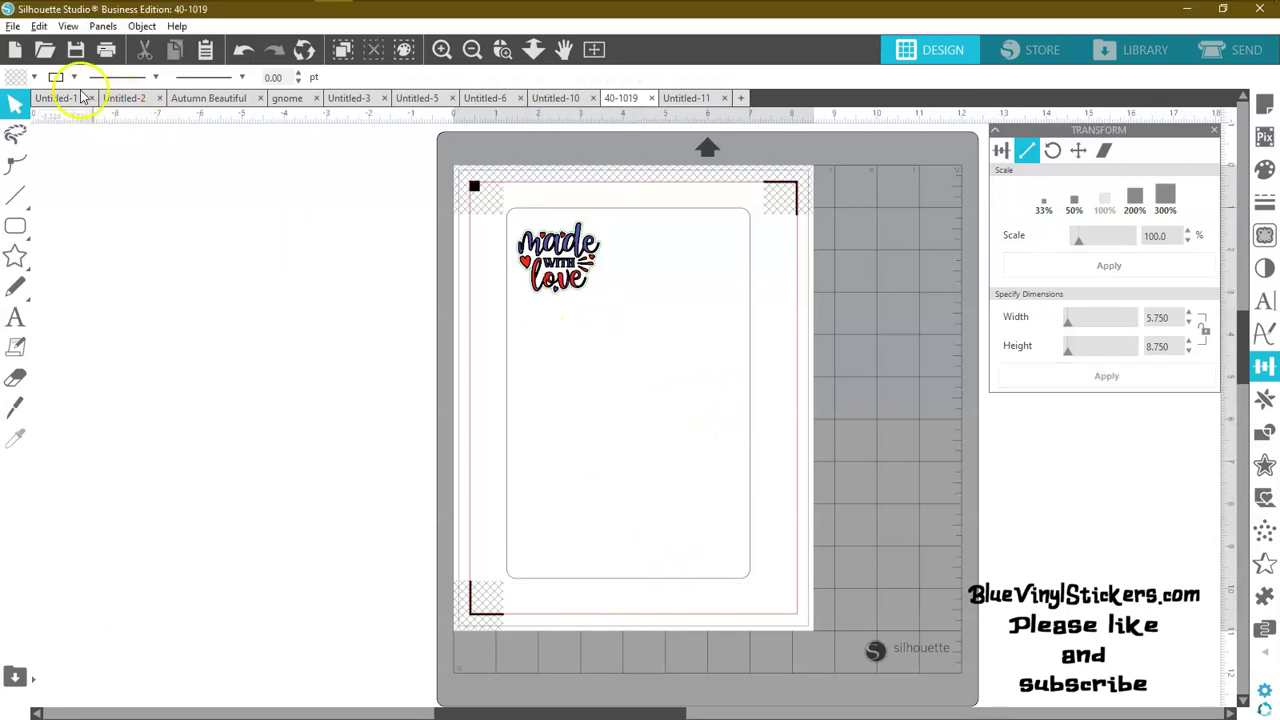
click(33, 79)
click(43, 150)
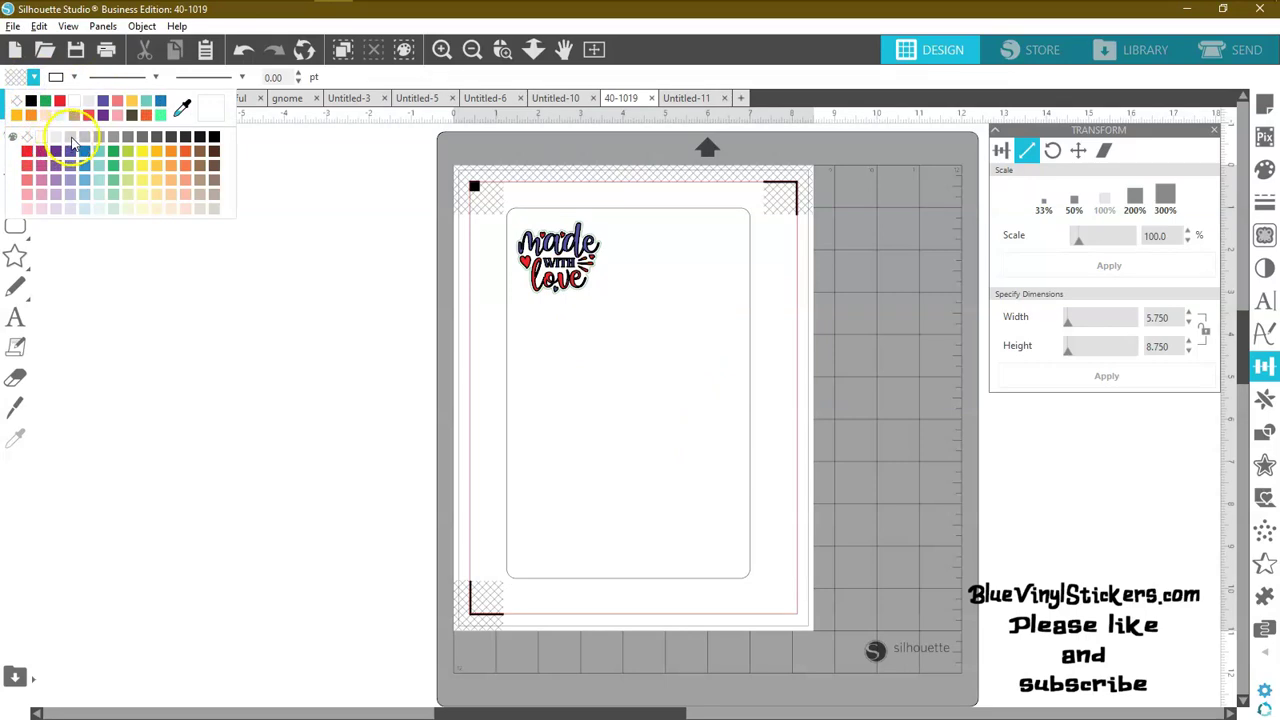
click(72, 142)
click(414, 385)
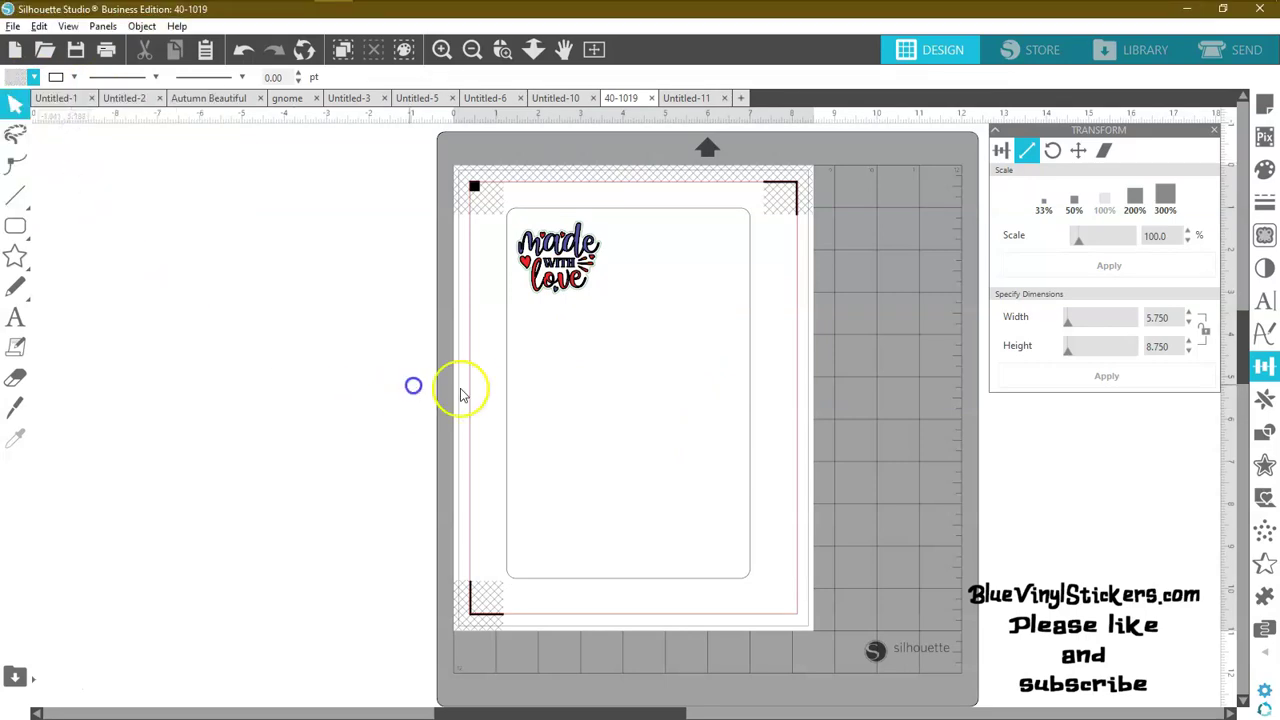
Fill the rounded rectangle with light gray and send it to the back, behind the sticker.
click(508, 373)
click(33, 79)
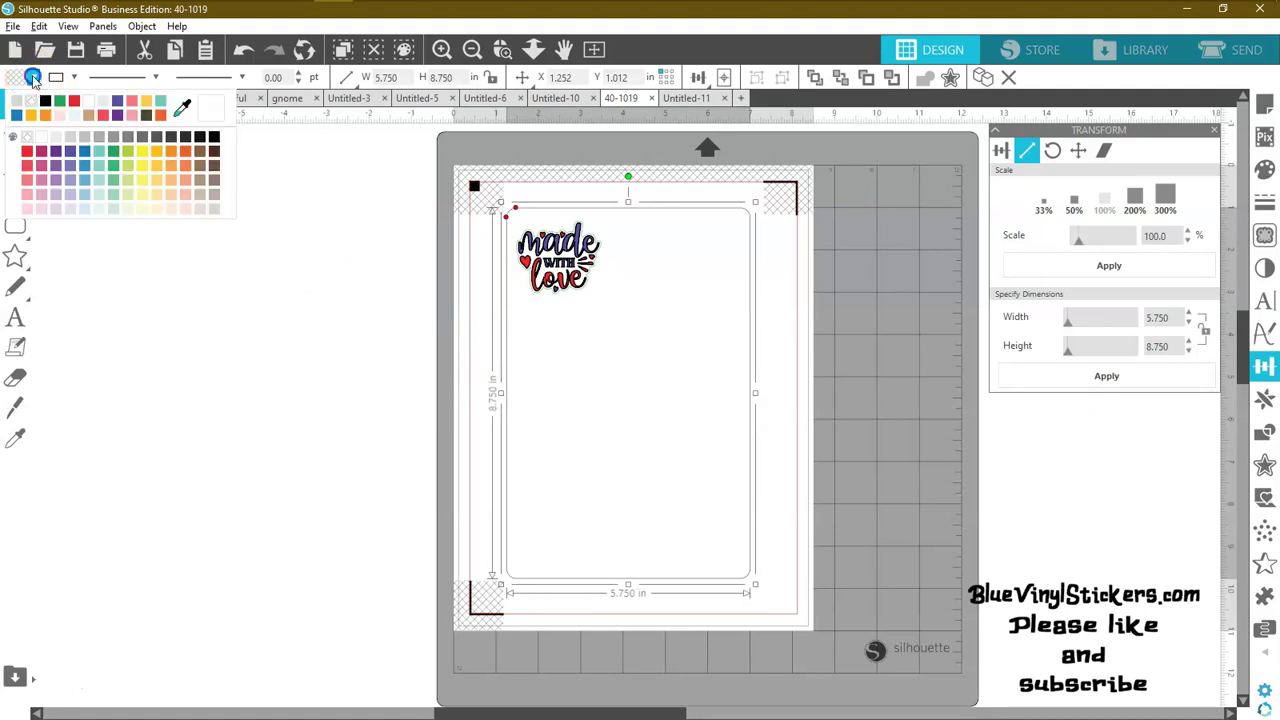
click(78, 142)
right_click(547, 521)
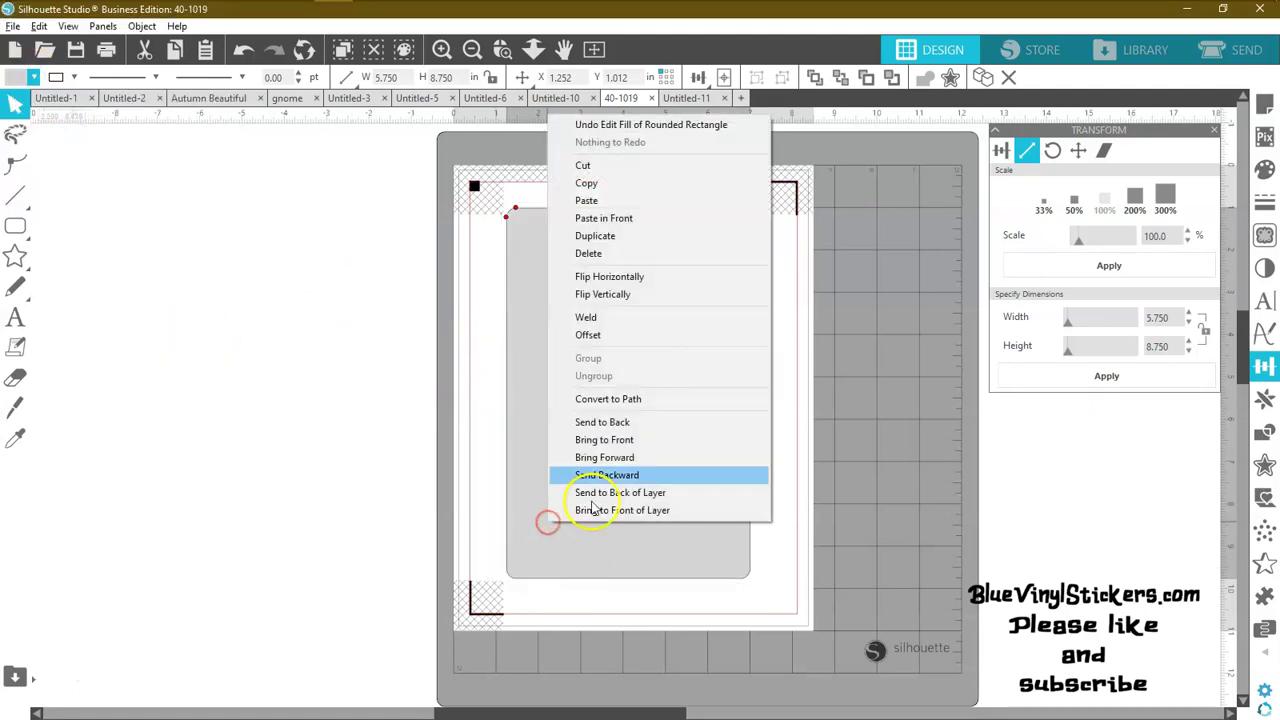
click(588, 424)
click(364, 428)
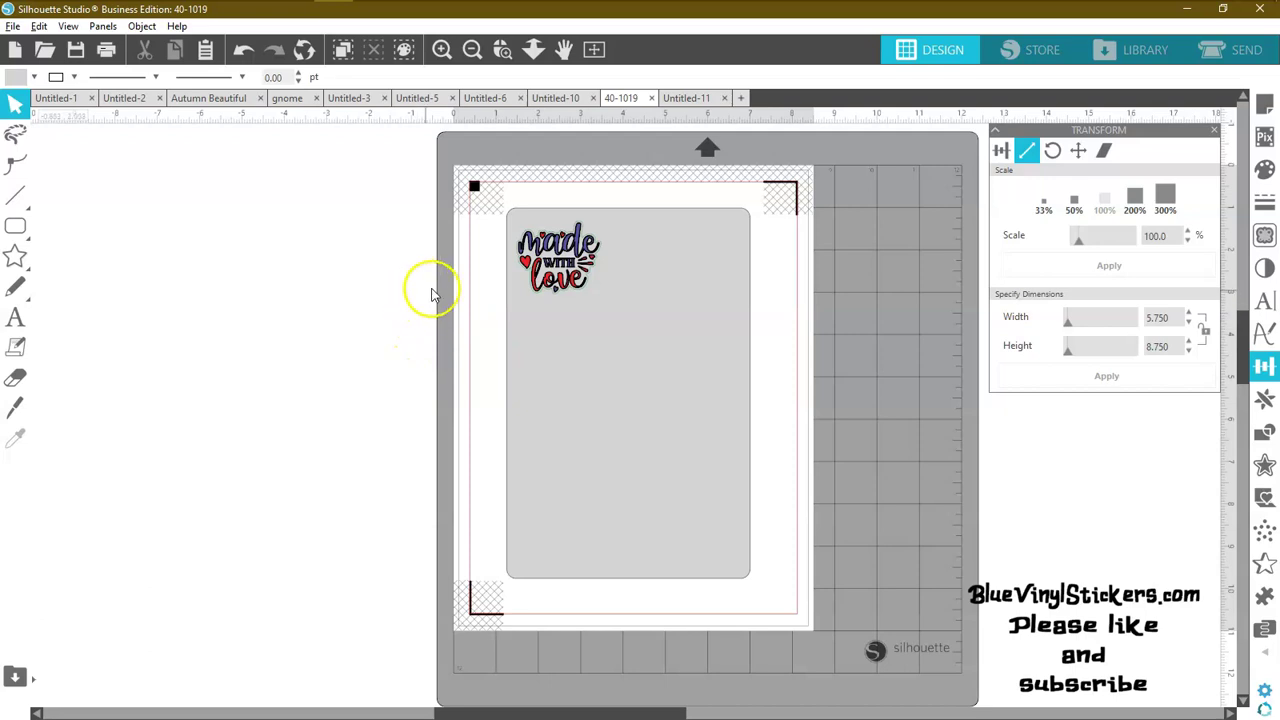
Move the sticker and the gray rectangle apart so that the sticker lies on the blank page area.
click(443, 50)
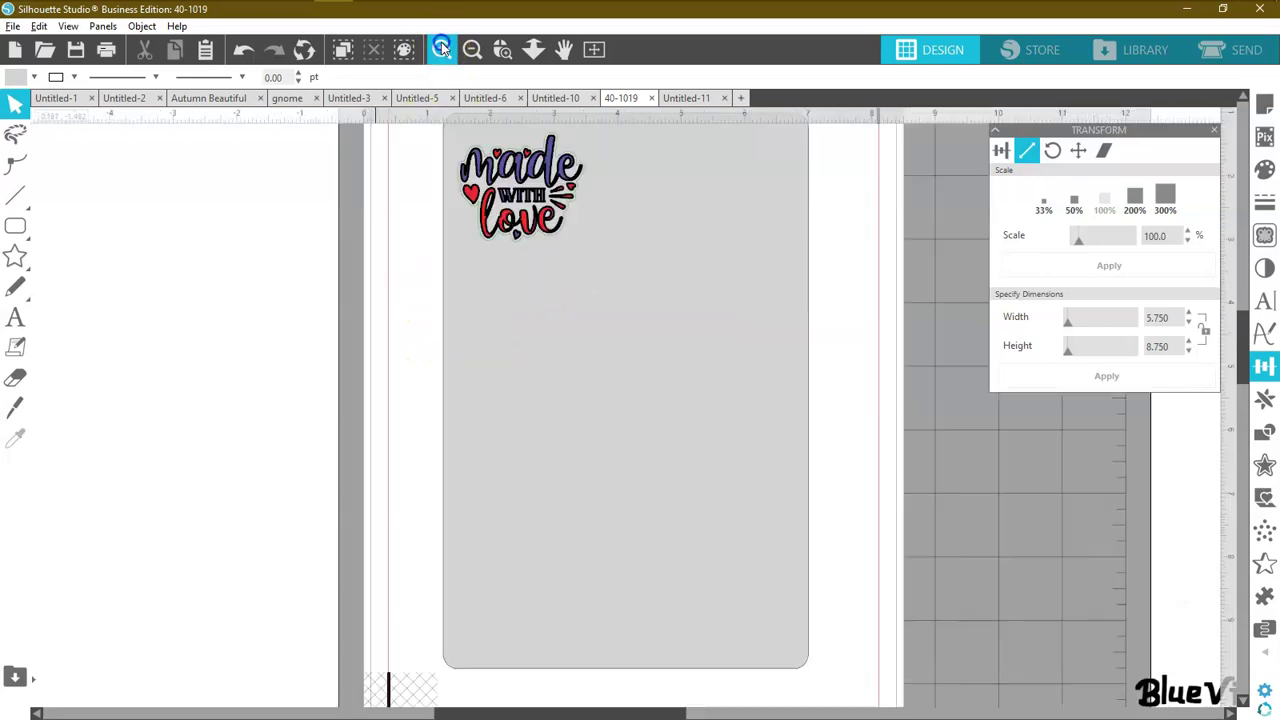
click(443, 50)
scroll(273, 465, up, 5)
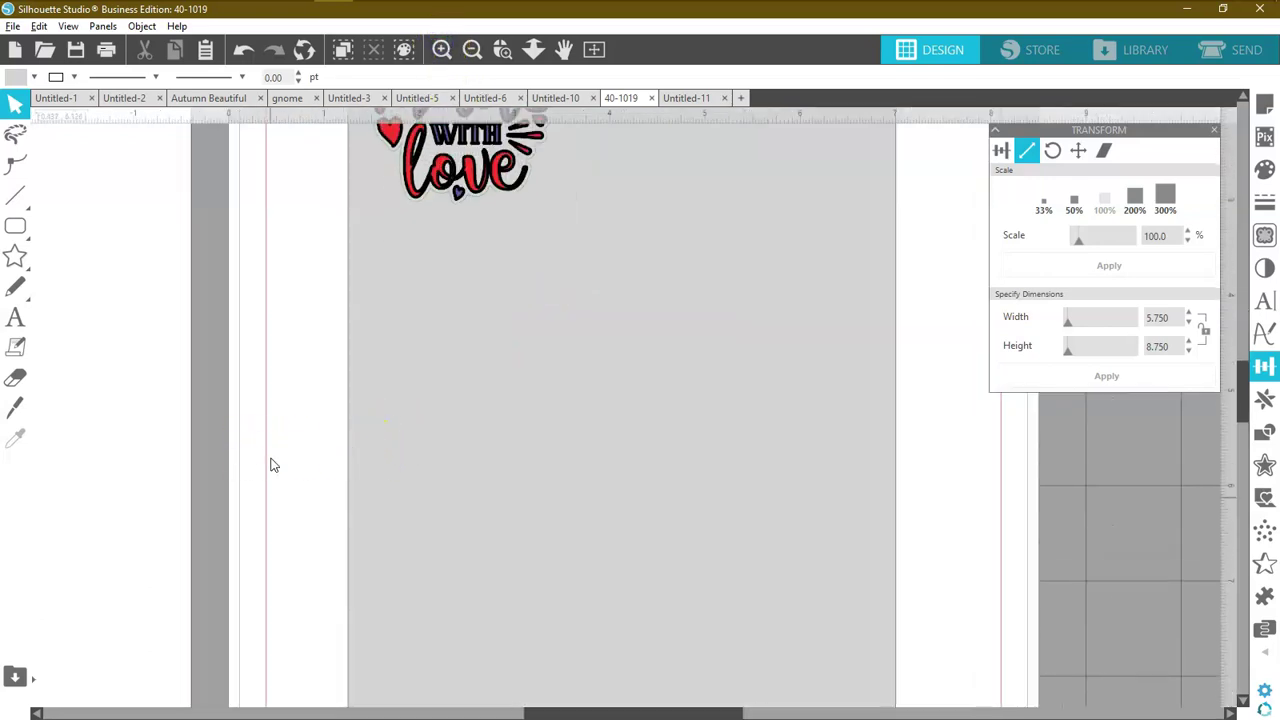
scroll(273, 465, up, 2)
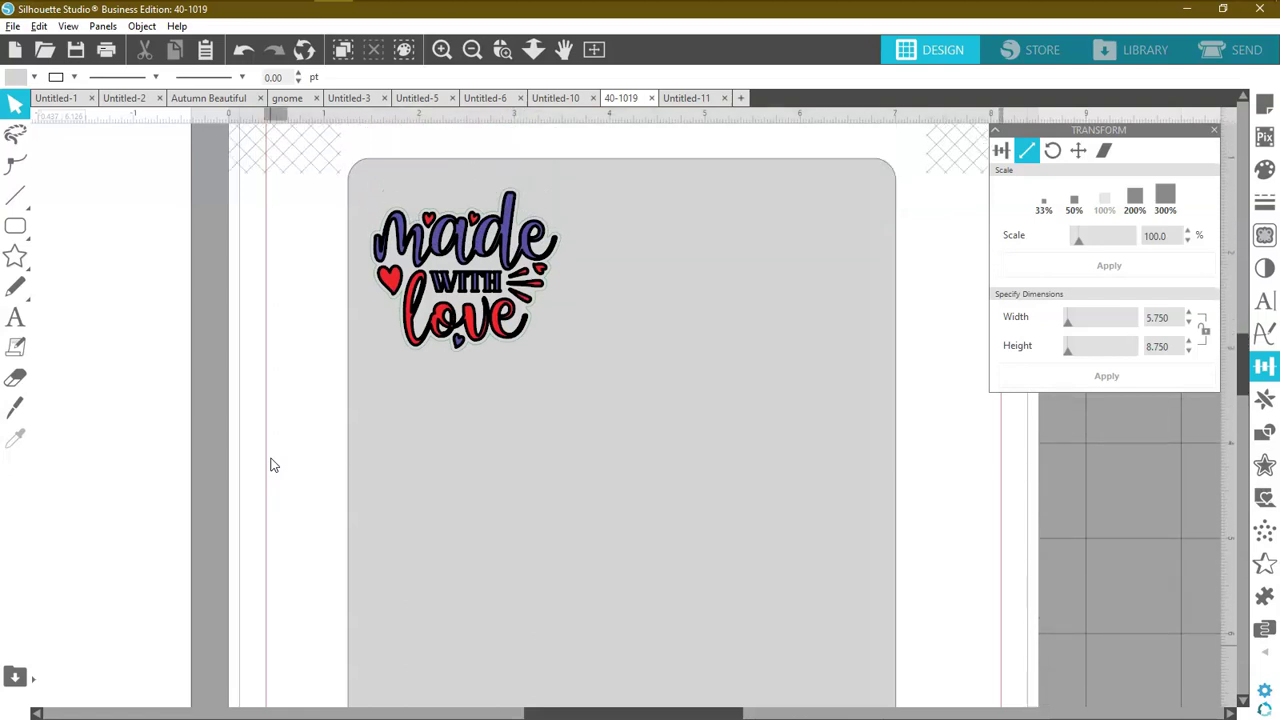
drag(422, 325, 363, 352)
drag(398, 444, 604, 415)
drag(433, 356, 442, 361)
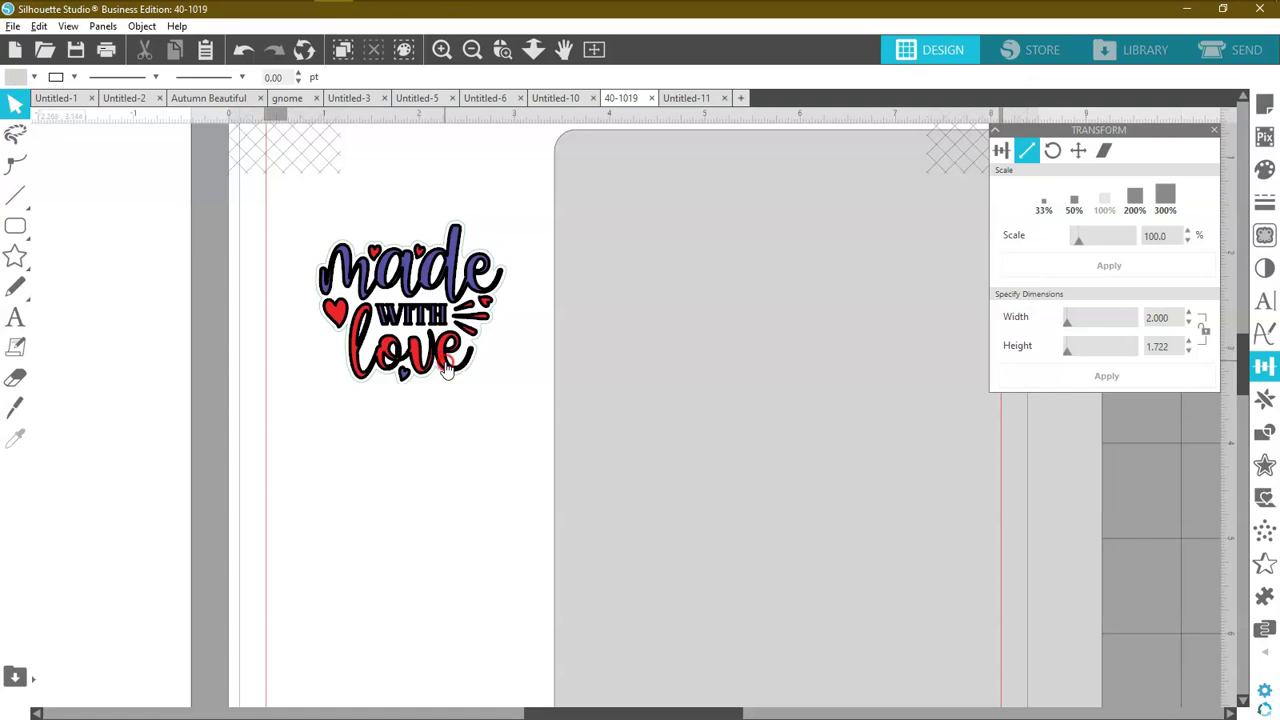
Ungroup the sticker and fill its offset outline with white.
right_click(442, 361)
click(471, 534)
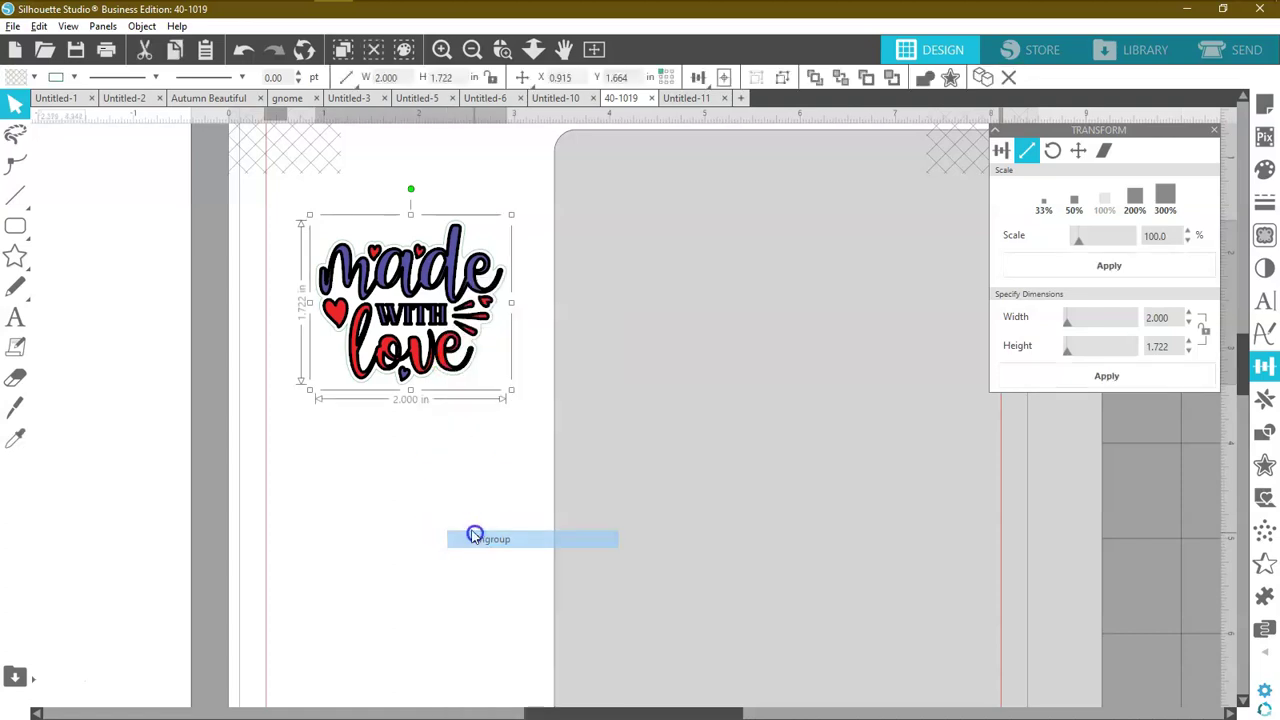
click(476, 344)
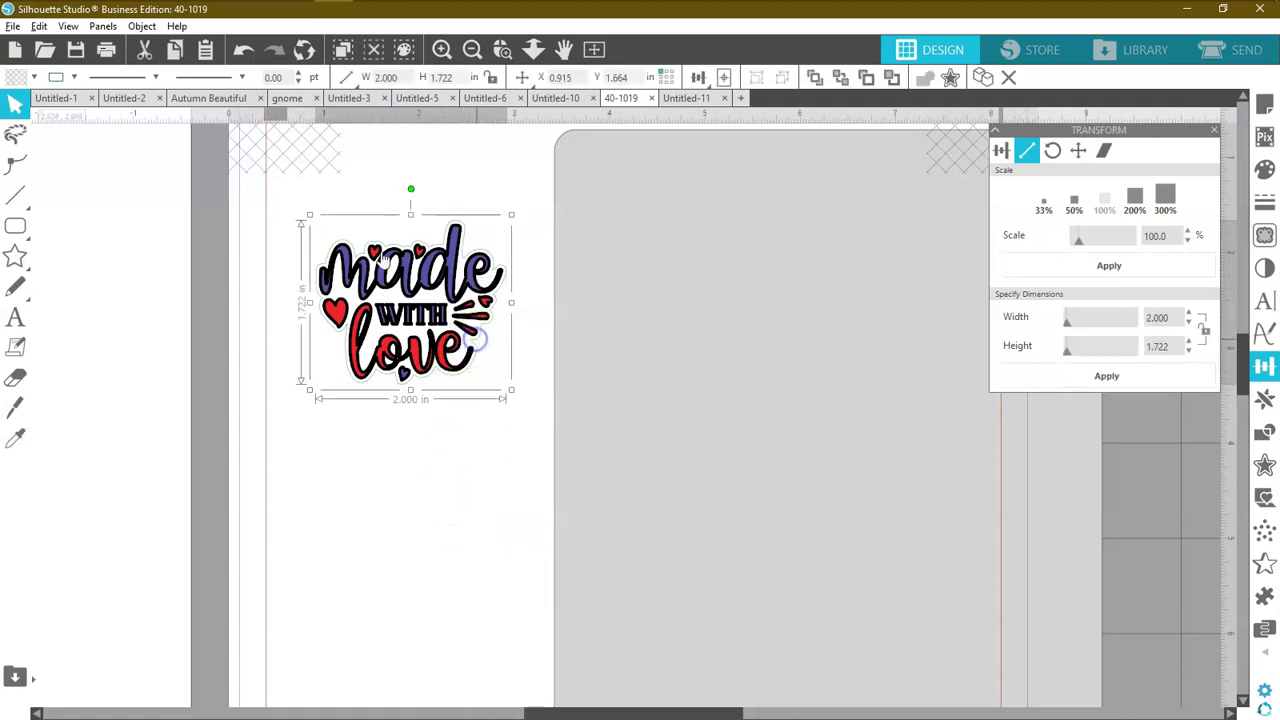
click(33, 78)
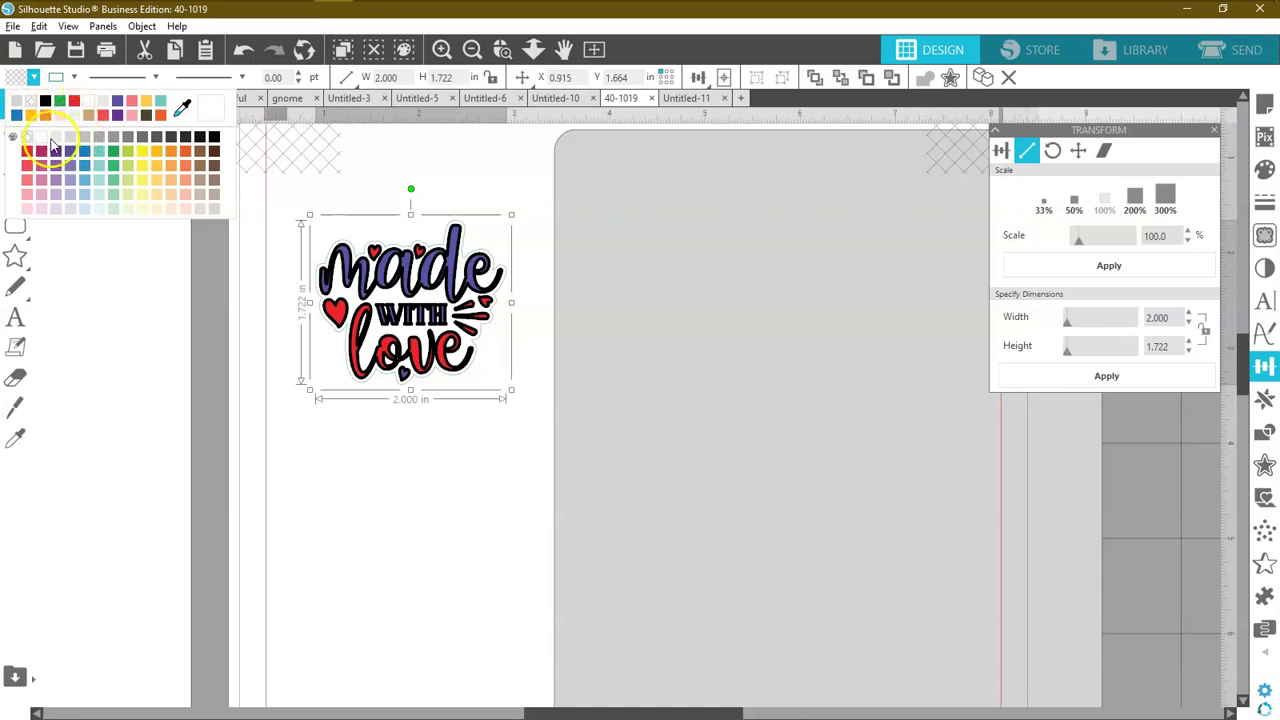
click(222, 363)
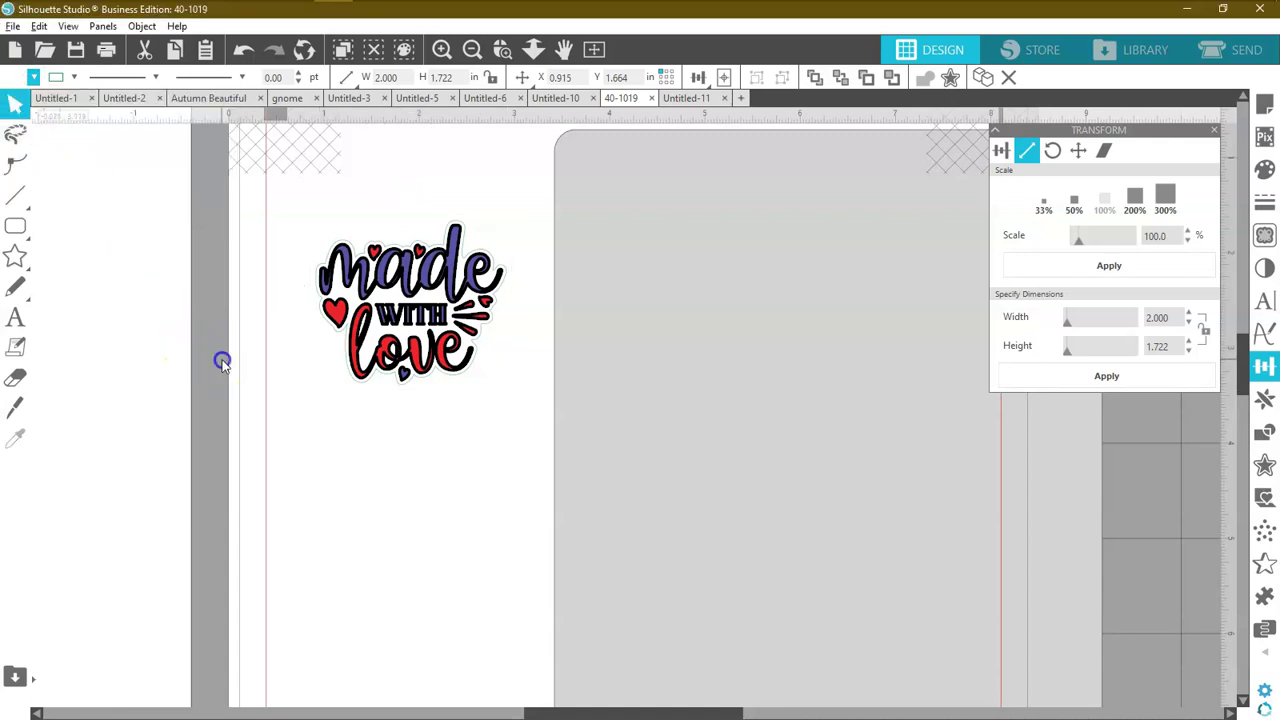
Group the design with its white outline again and place it in the upper-left corner of the gray rectangle.
drag(294, 189, 515, 400)
right_click(382, 262)
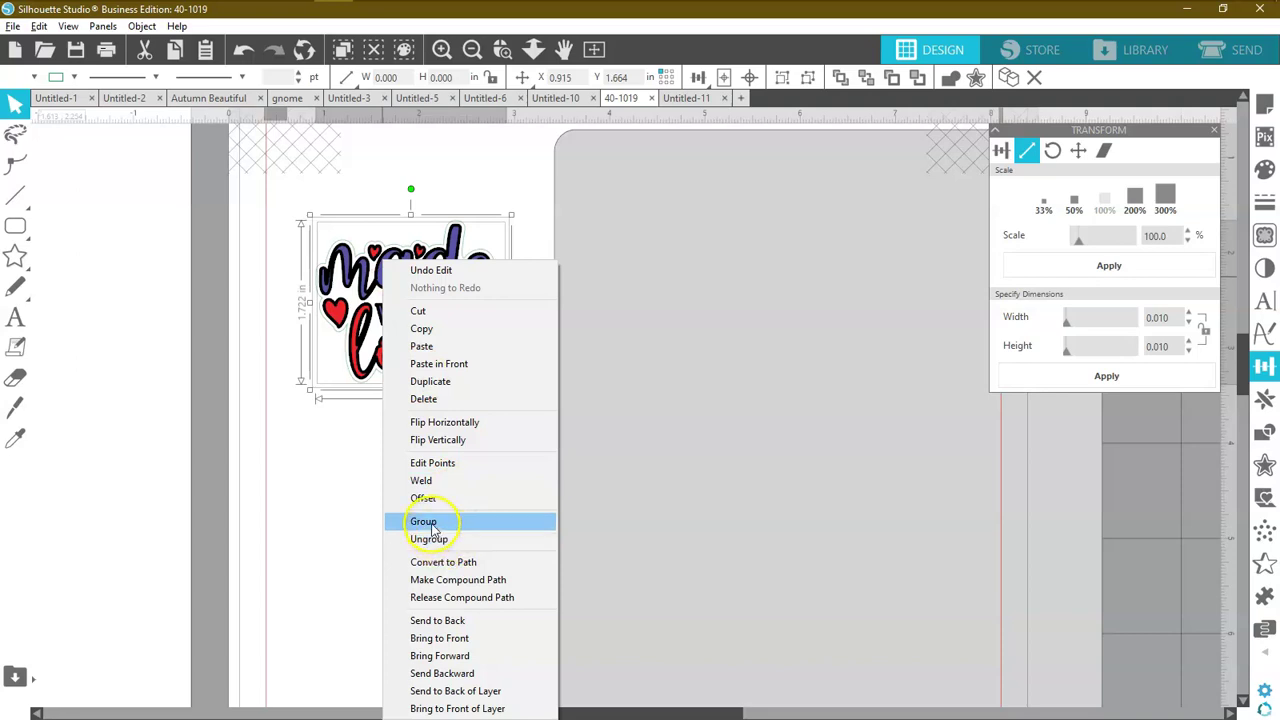
click(440, 523)
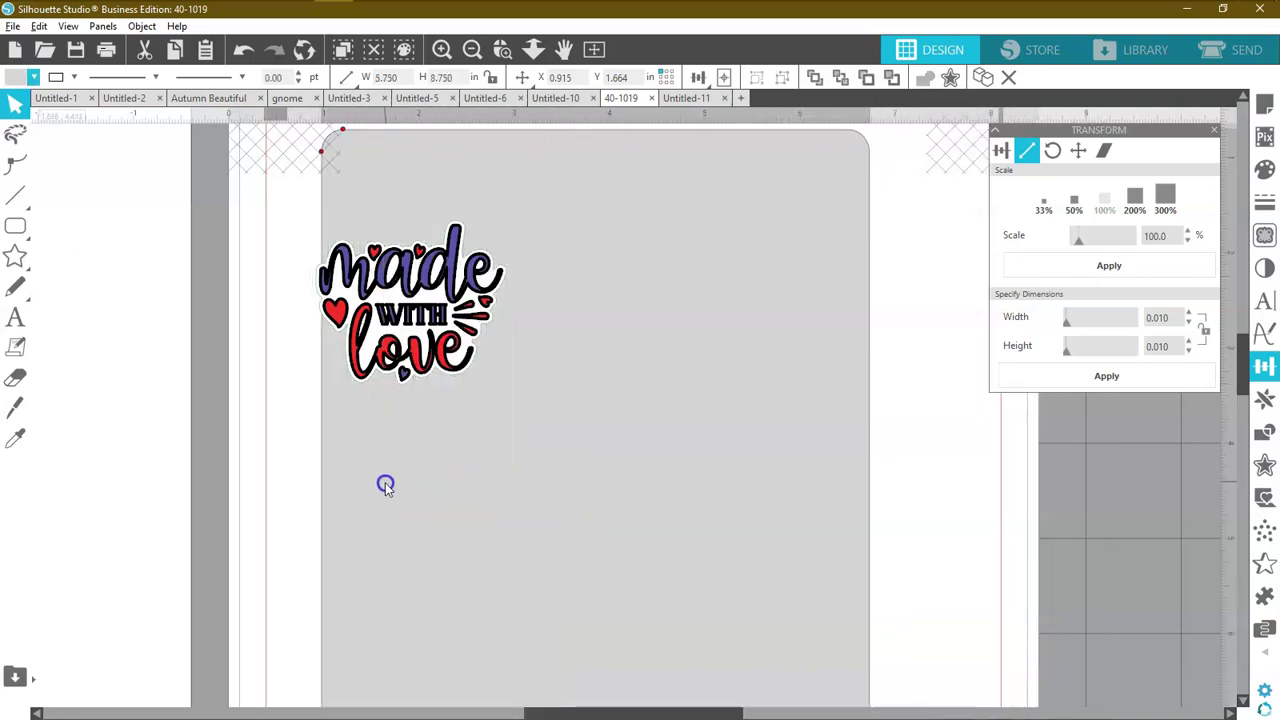
drag(404, 347, 427, 290)
click(424, 300)
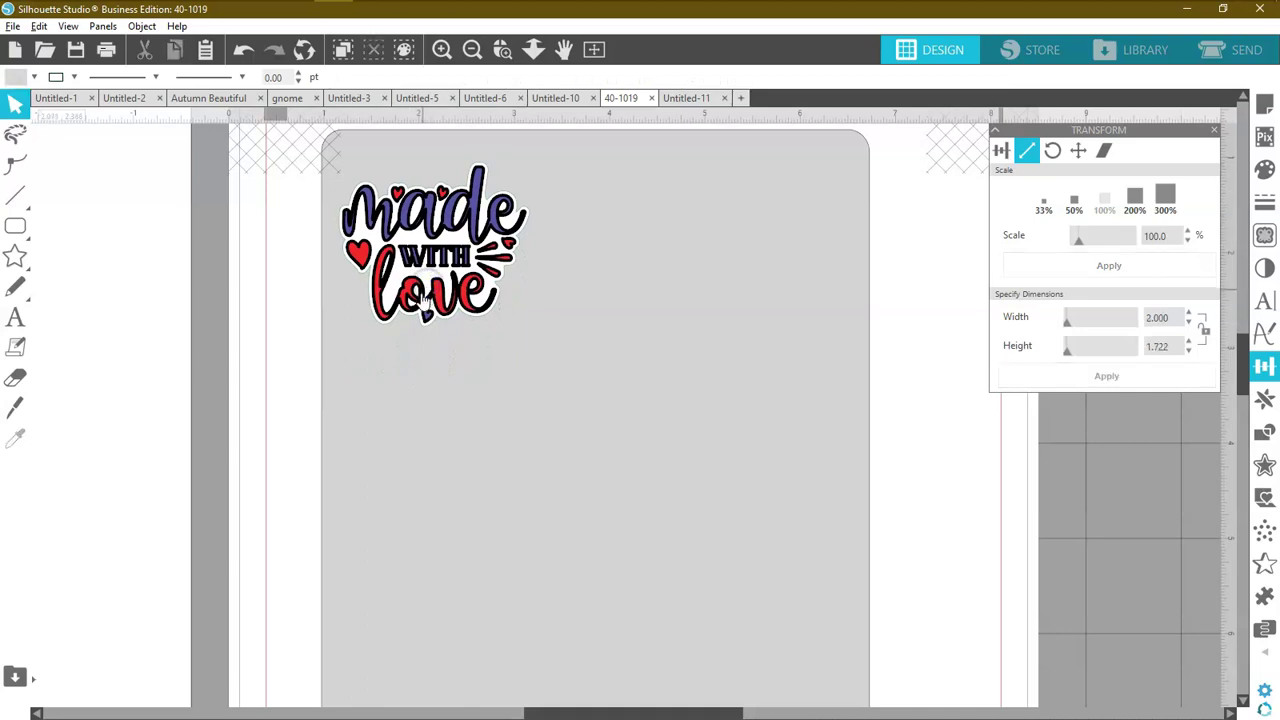
Ungroup the sticker and reduce the line thickness of the "made with love" artwork to 1.00 pt.
right_click(424, 258)
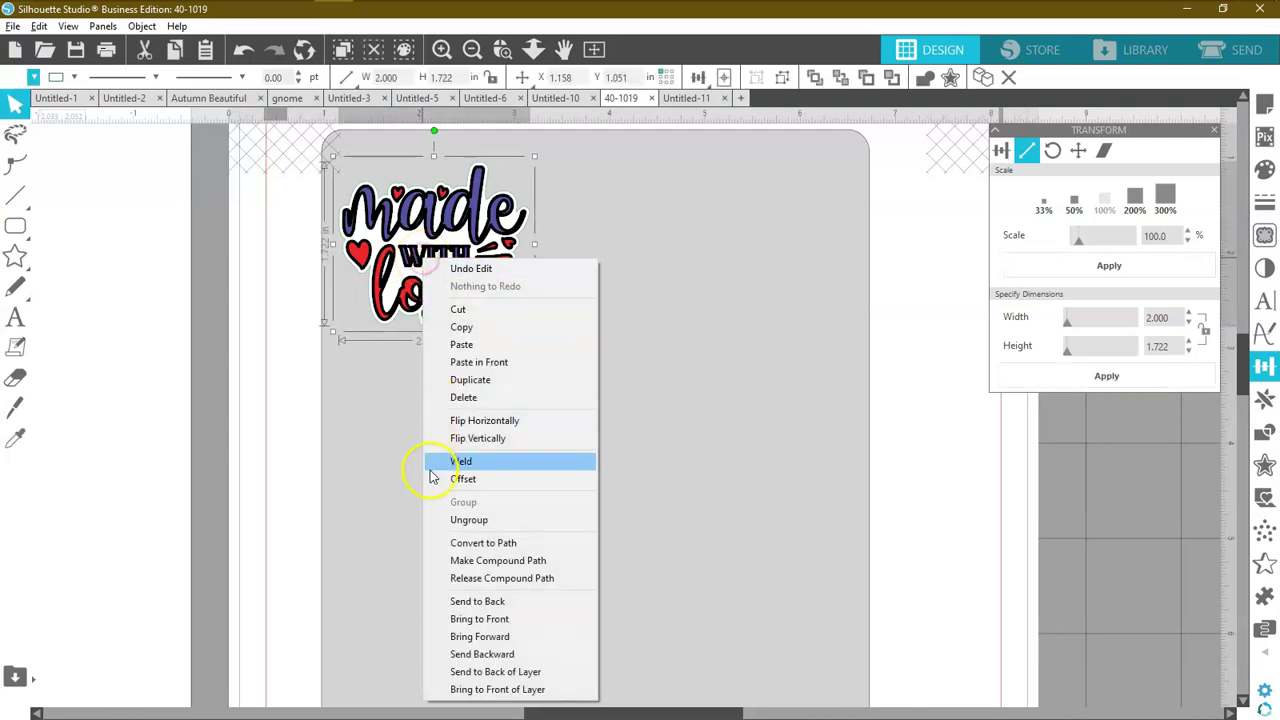
click(450, 516)
click(86, 300)
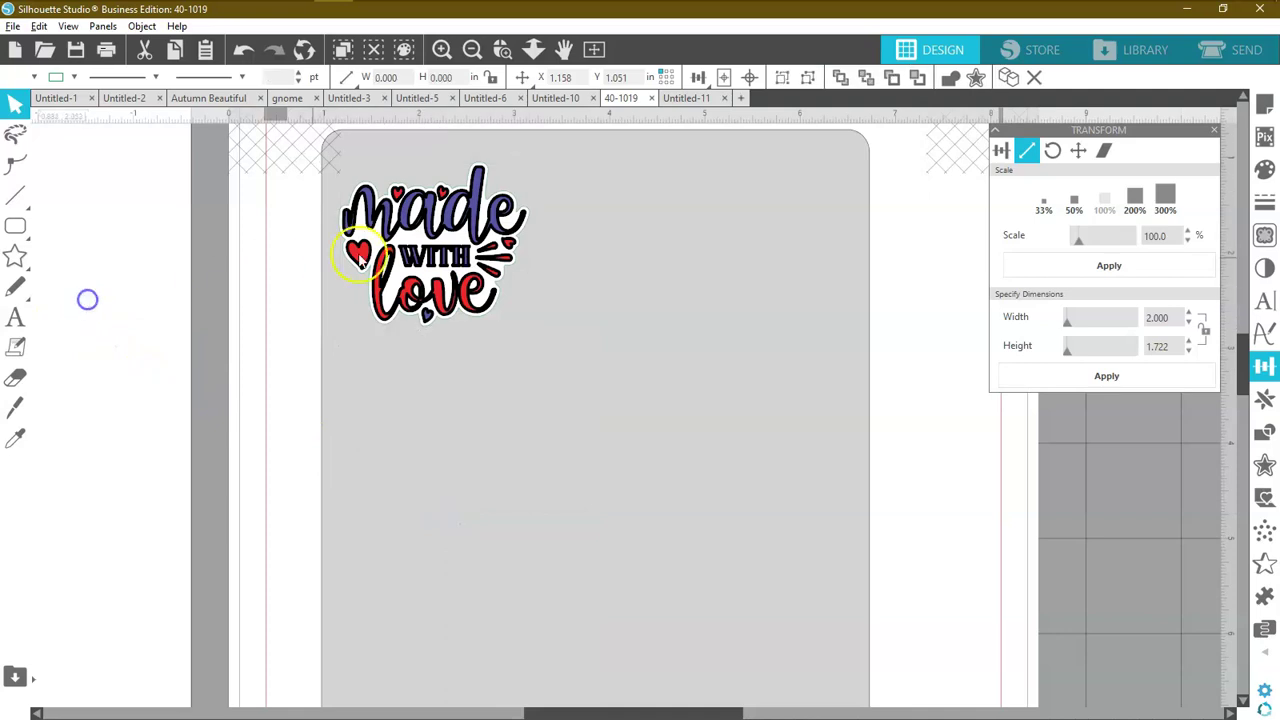
click(412, 248)
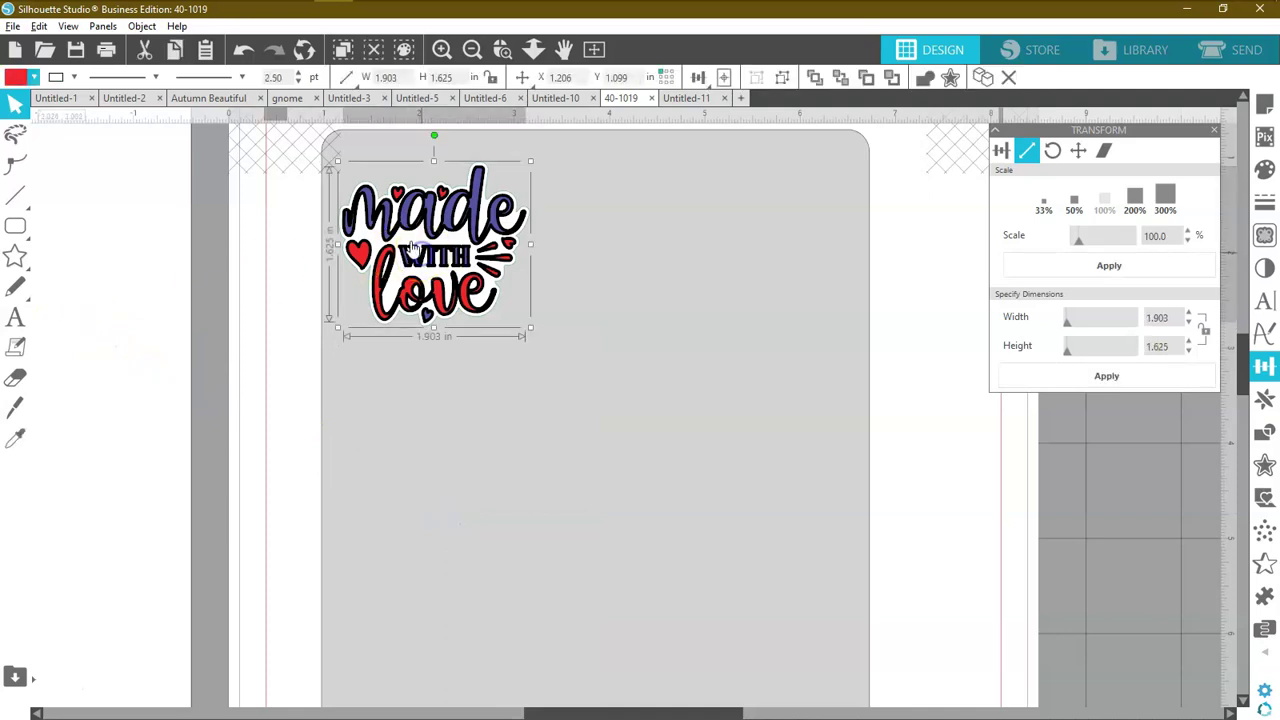
click(298, 80)
click(298, 80)
click(298, 80)
click(298, 80)
click(298, 80)
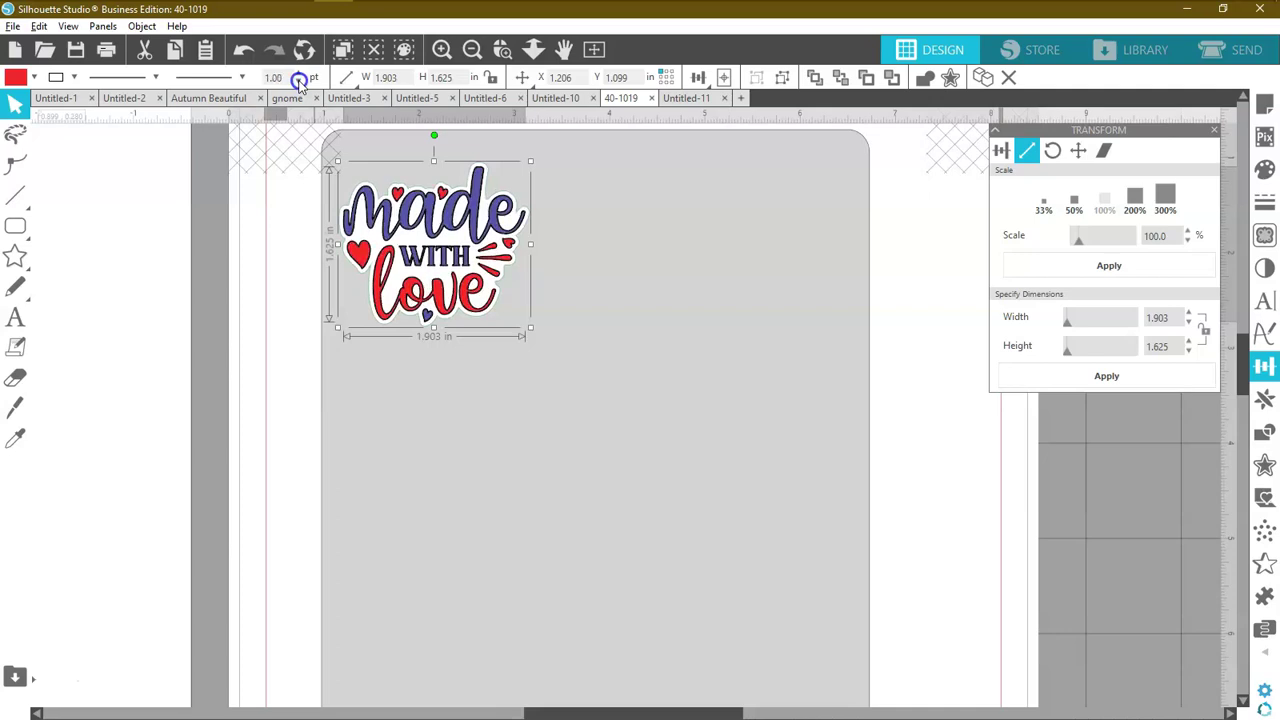
Move the gray rectangle aside and group the artwork with its white offset outline again.
click(137, 405)
click(294, 420)
click(395, 332)
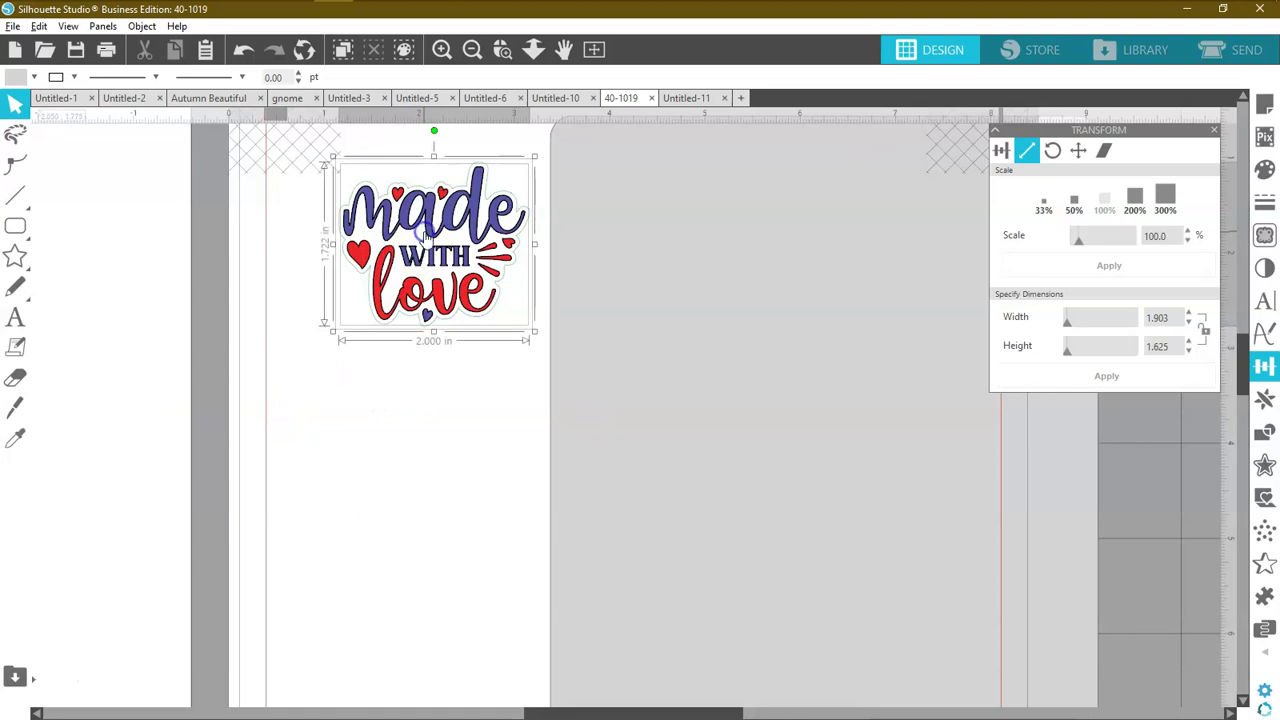
right_click(412, 222)
click(505, 493)
Move the gray rectangle back behind the sticker and position the sticker in the rectangle's upper-left corner.
click(634, 477)
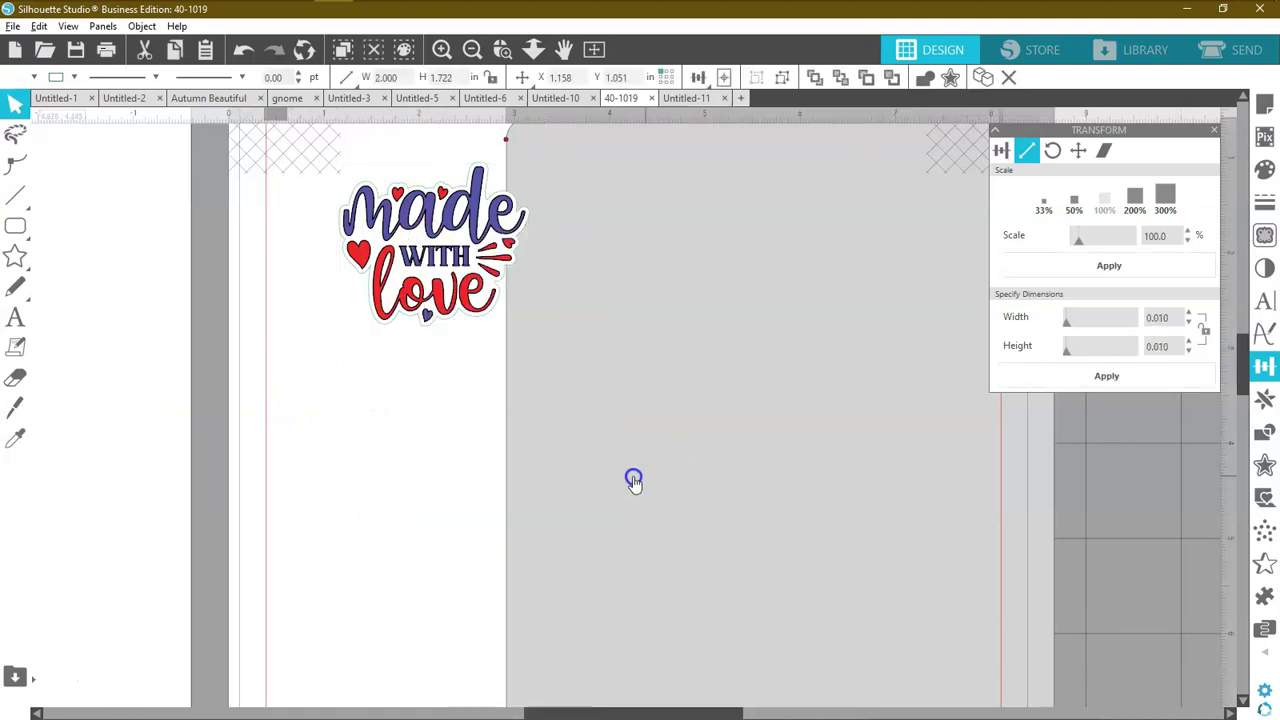
click(474, 471)
click(594, 49)
drag(533, 262, 542, 258)
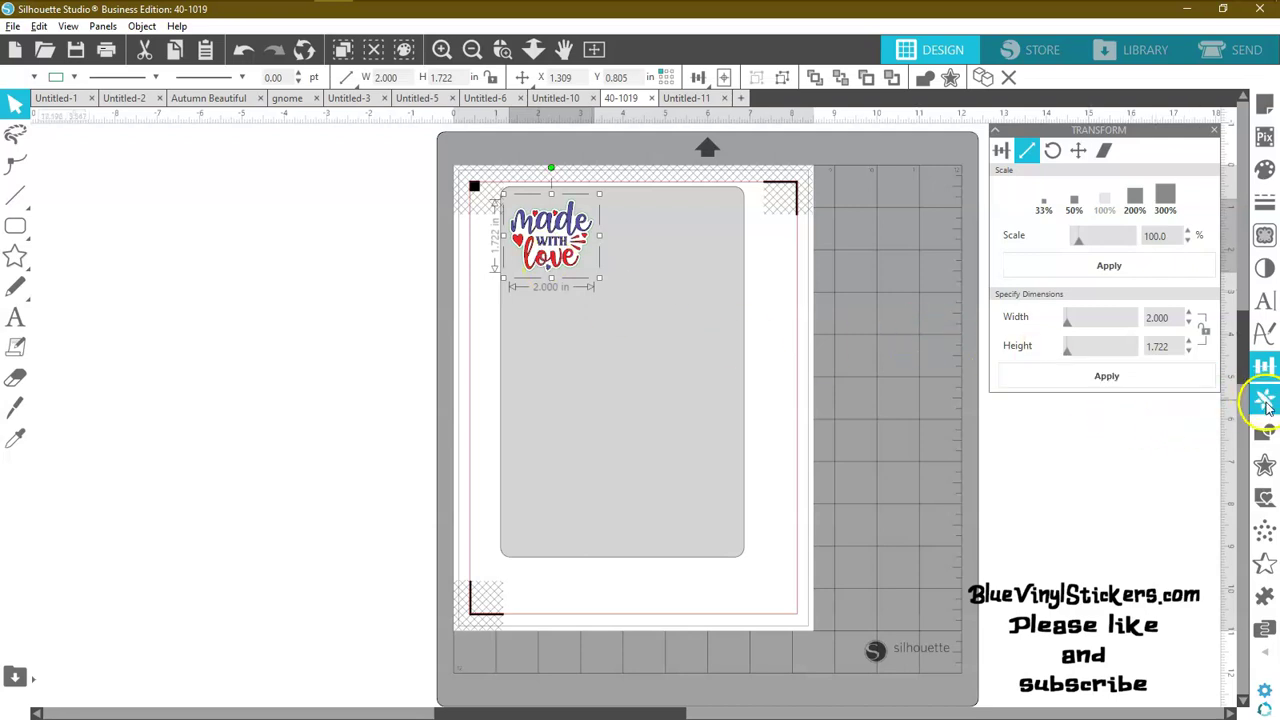
Duplicate the 2 in sticker twice to the right to form a row of three.
click(1265, 400)
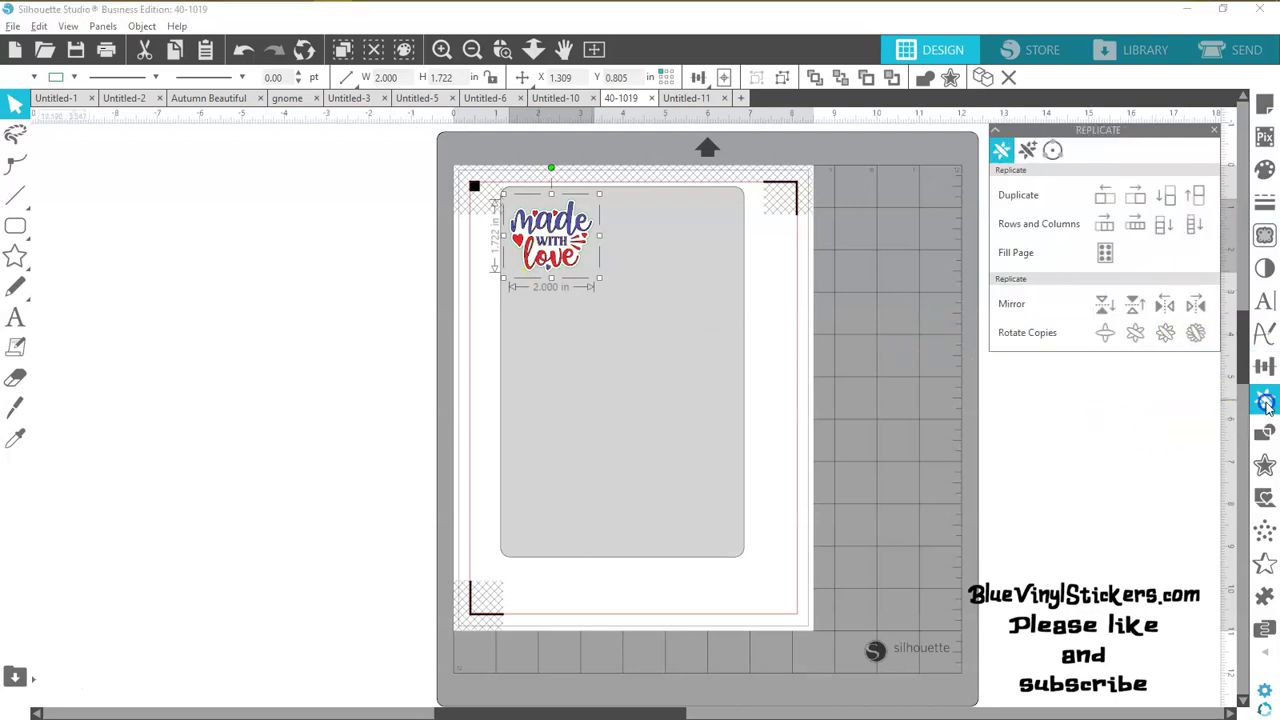
click(1136, 197)
click(1136, 197)
click(786, 420)
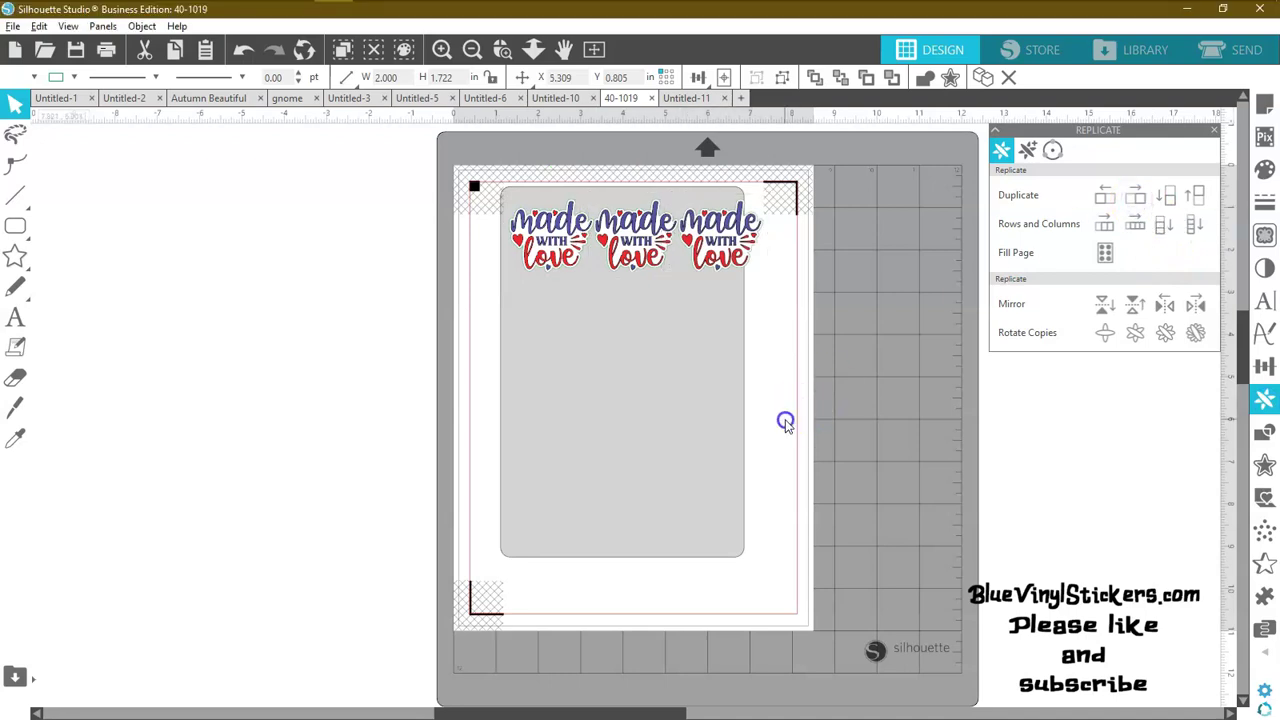
Move the third copy off the page and space the two remaining stickers across the top of the gray rectangle.
drag(737, 263, 323, 277)
drag(608, 251, 644, 256)
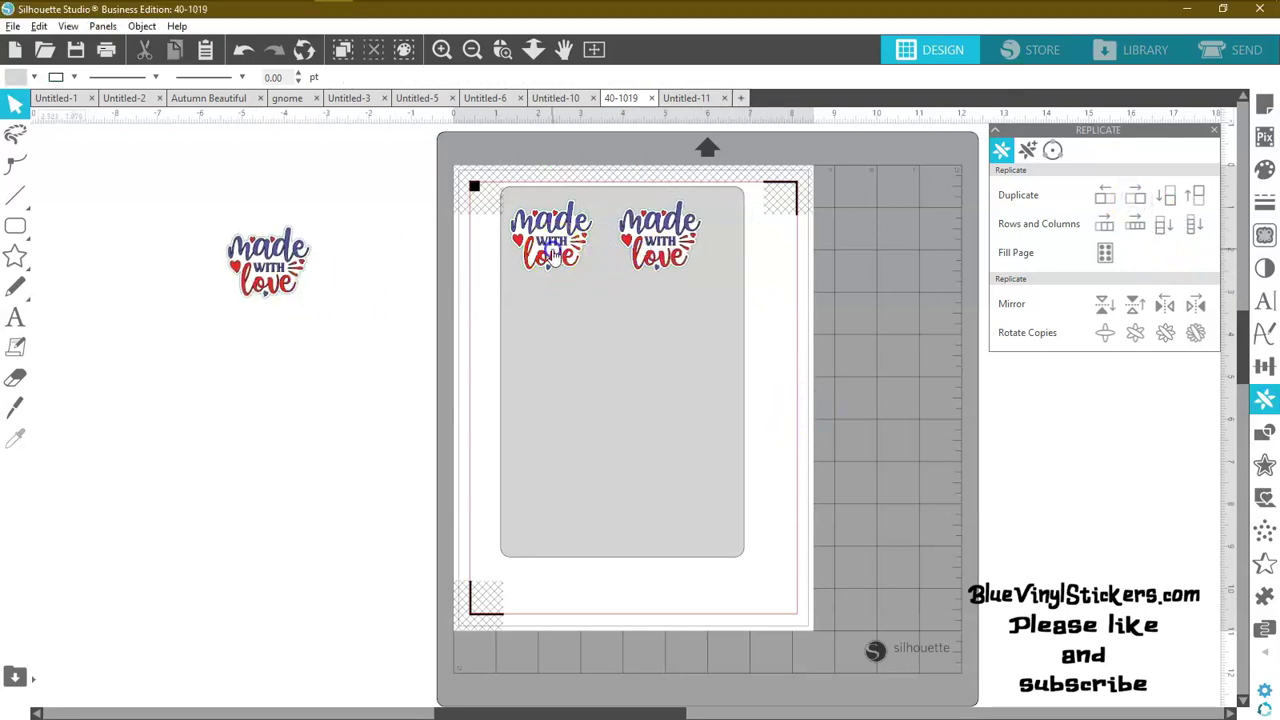
drag(550, 250, 556, 250)
click(652, 257)
drag(652, 257, 646, 256)
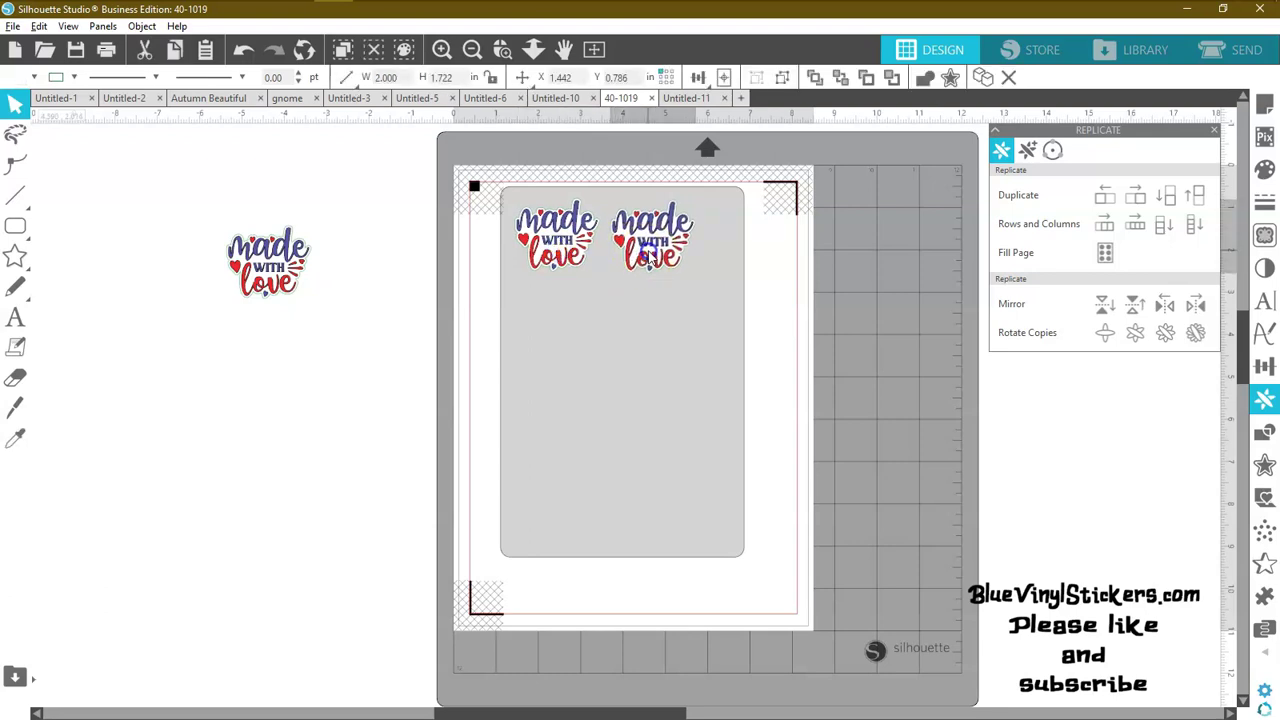
key(Escape)
Move the second sticker off the page too and delete both off-page copies.
drag(652, 257, 343, 285)
shift+click(271, 300)
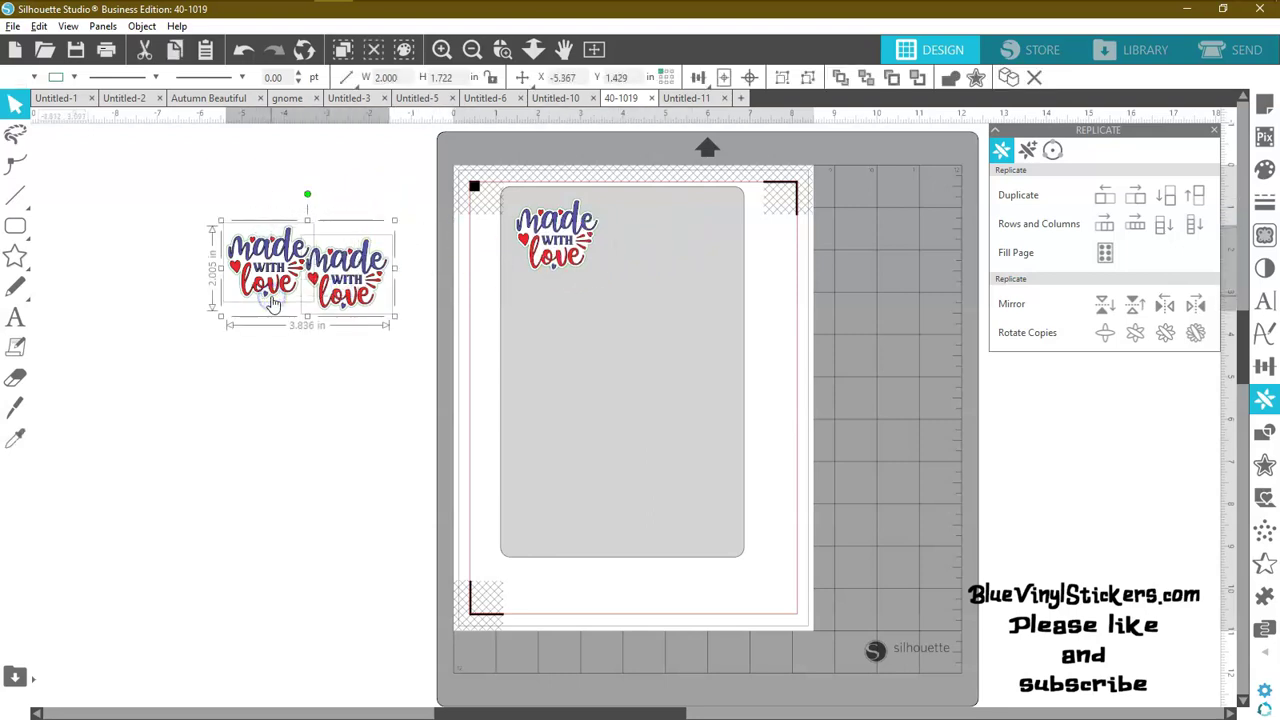
key(Delete)
Resize the remaining sticker proportionally to 1.501 x 1.292 in and place it in the gray rectangle's upper-left corner.
click(520, 250)
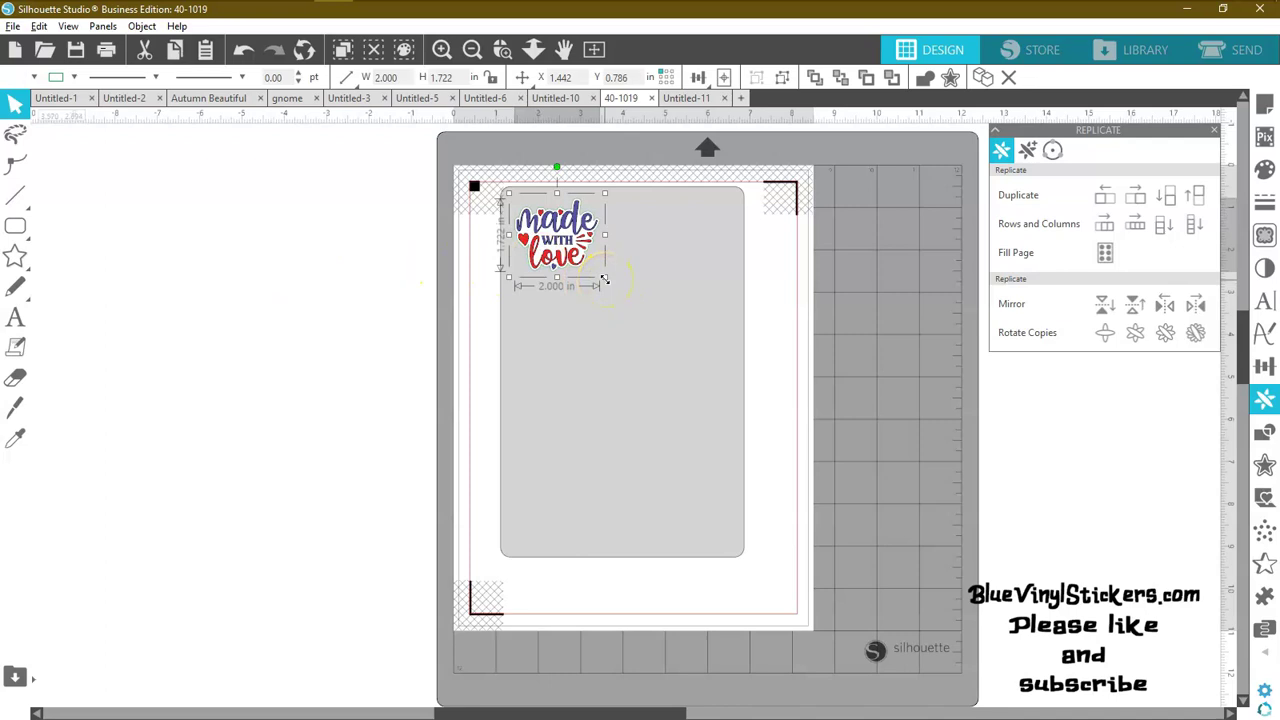
drag(606, 282, 594, 268)
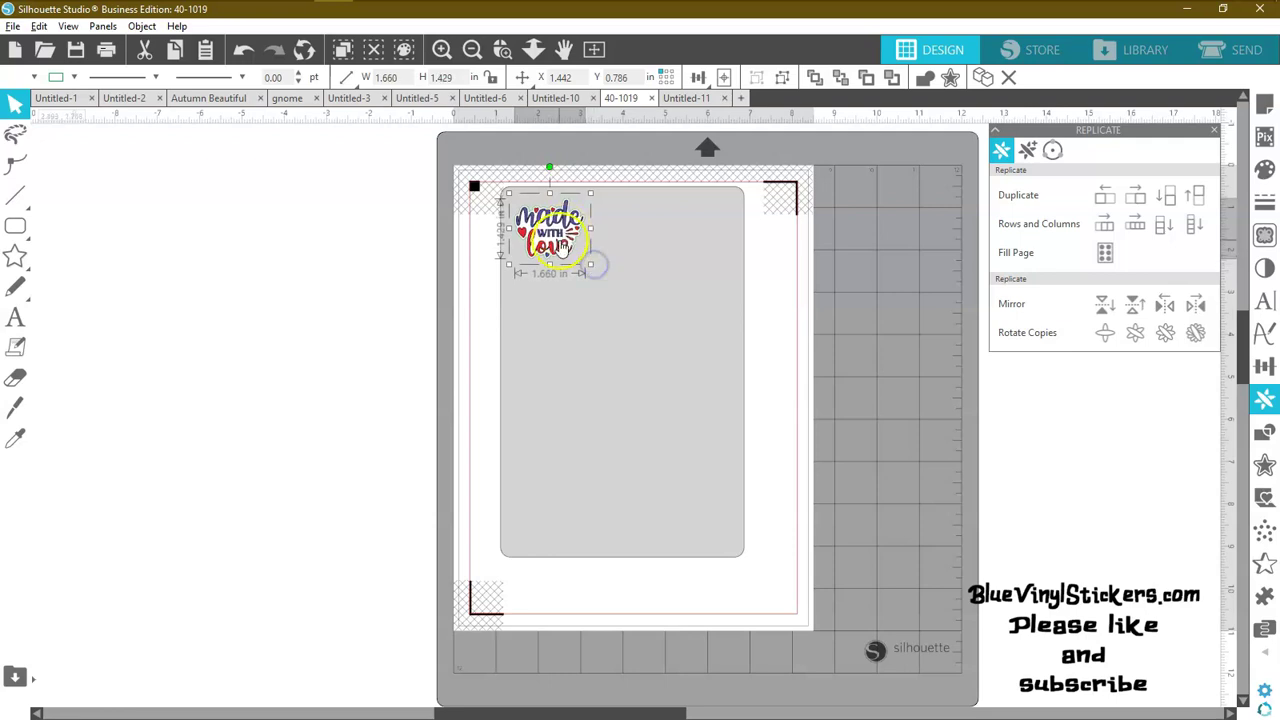
click(1265, 366)
click(1027, 150)
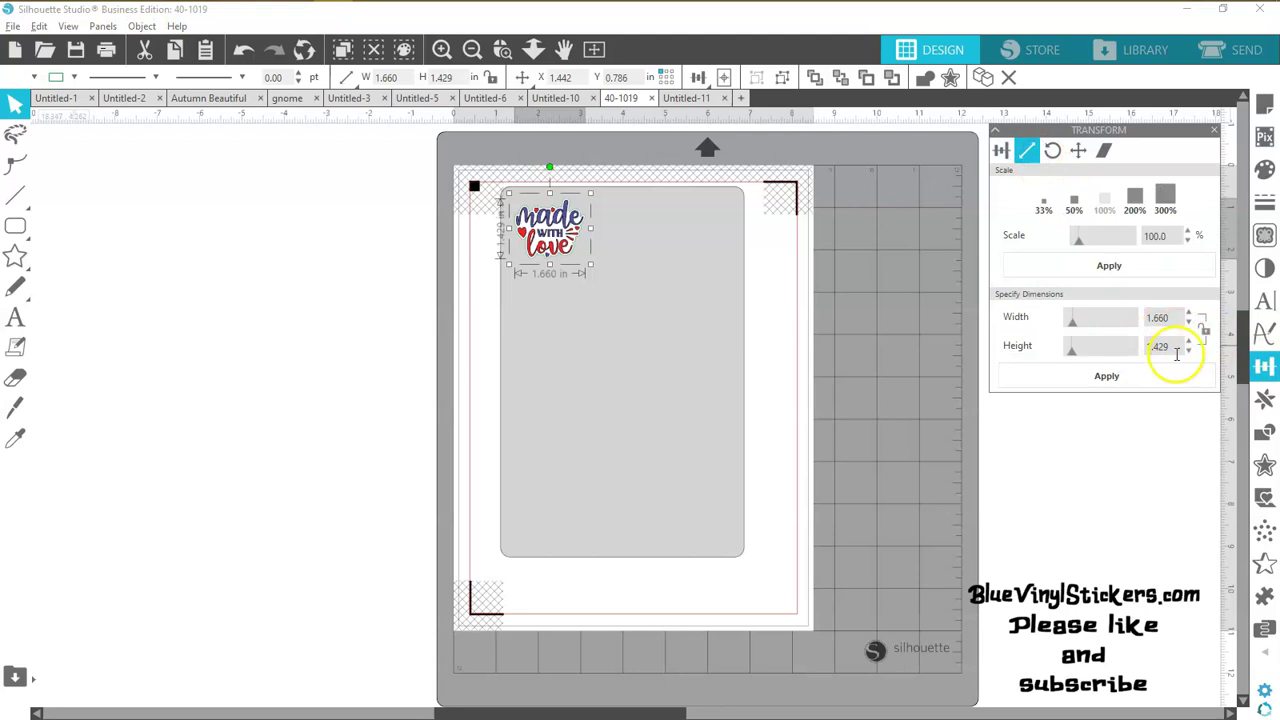
drag(1177, 317, 1111, 317)
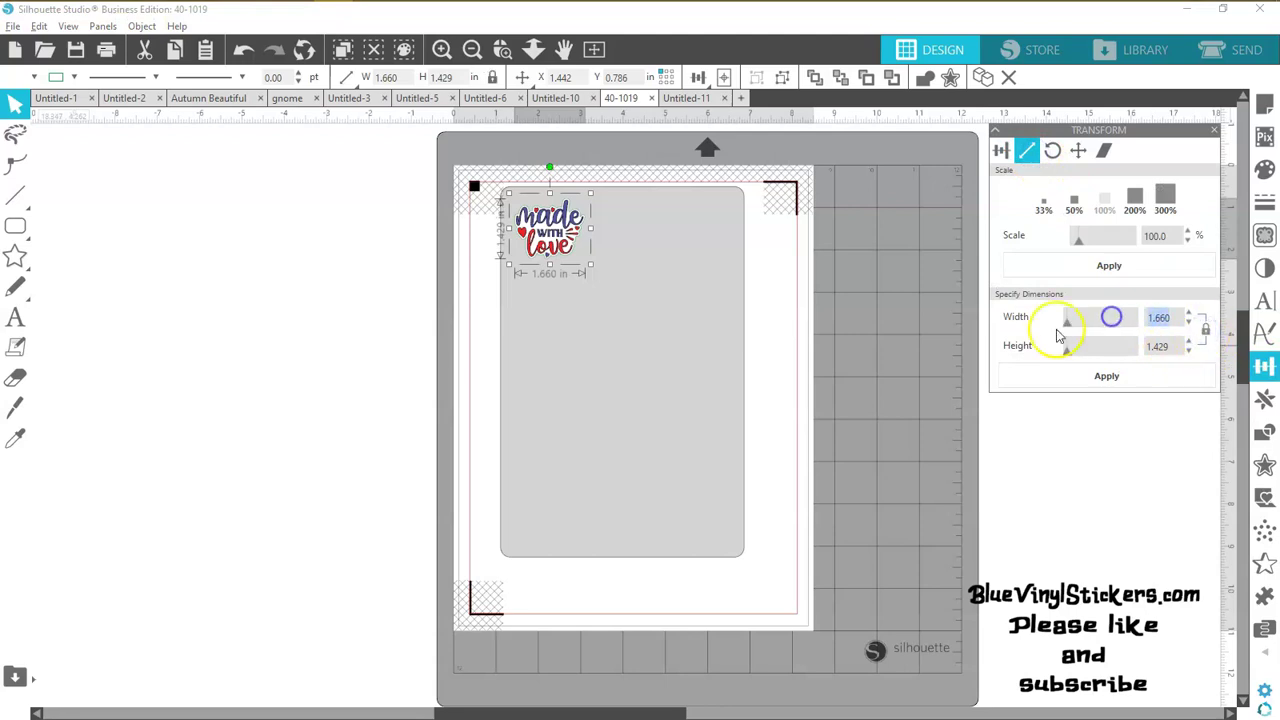
key(Return)
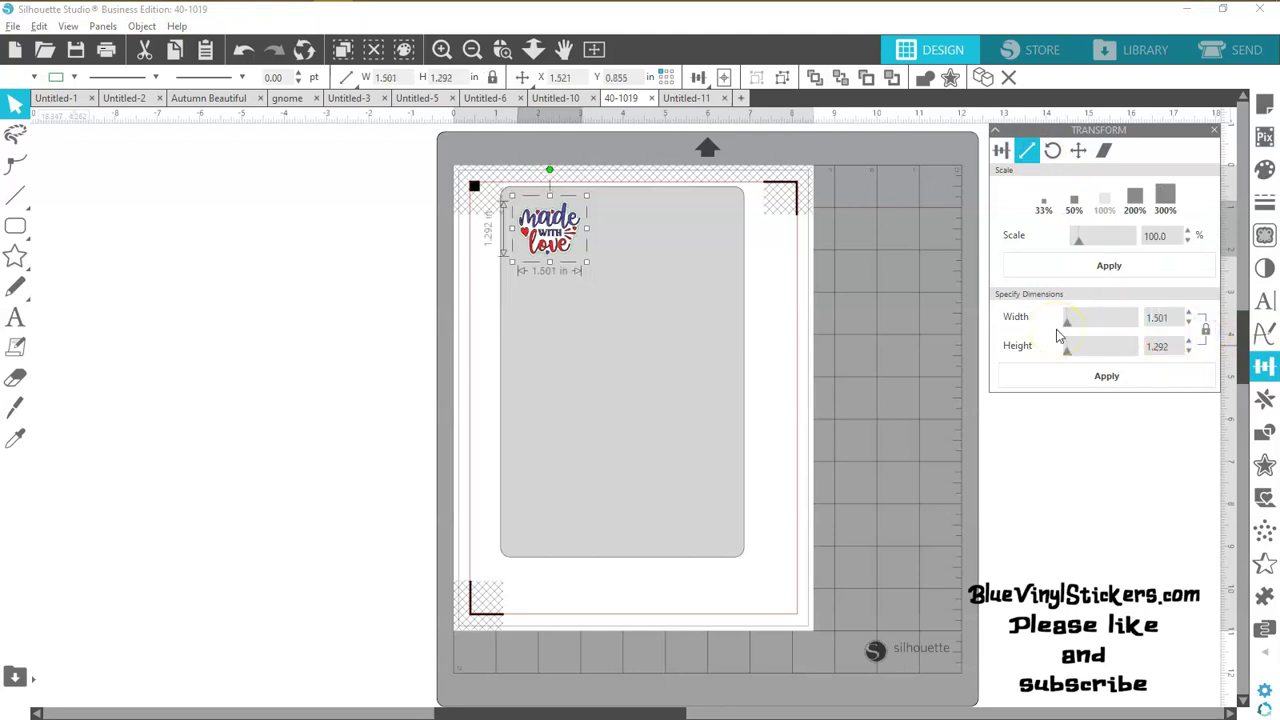
click(251, 306)
drag(529, 229, 524, 234)
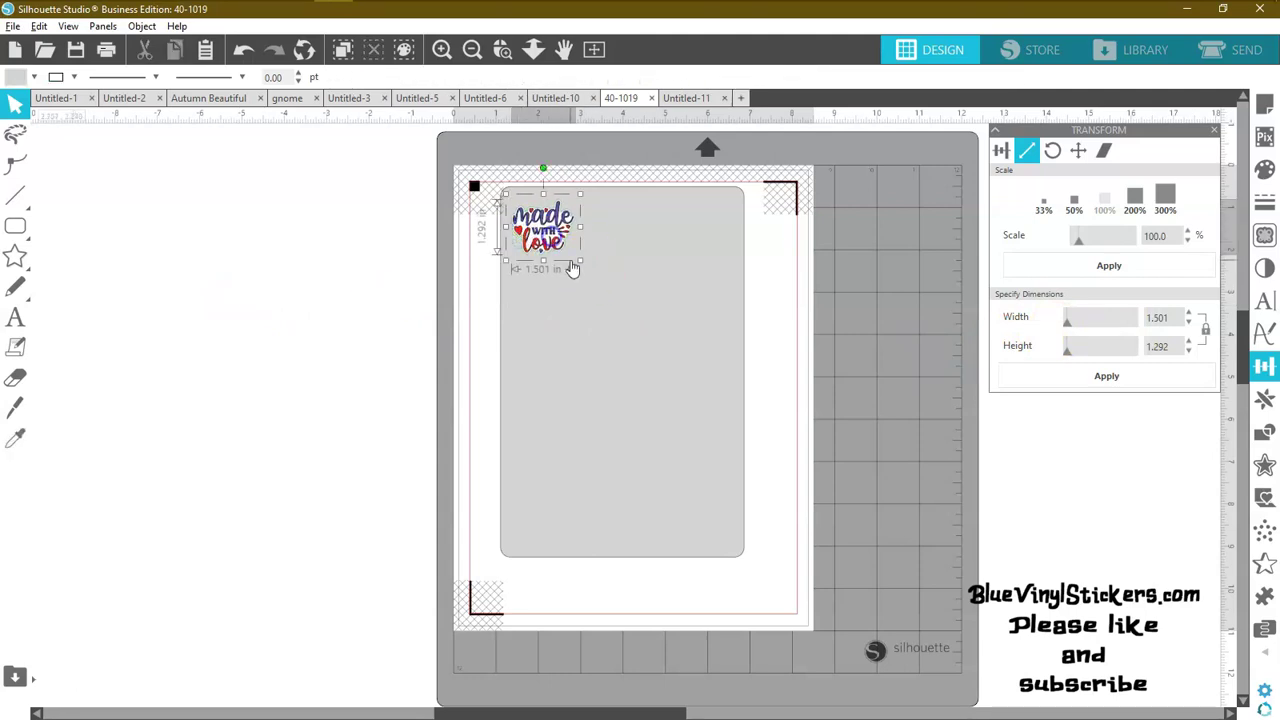
Duplicate the smaller sticker twice to the right and spread the three copies across the top of the gray rectangle.
click(1265, 399)
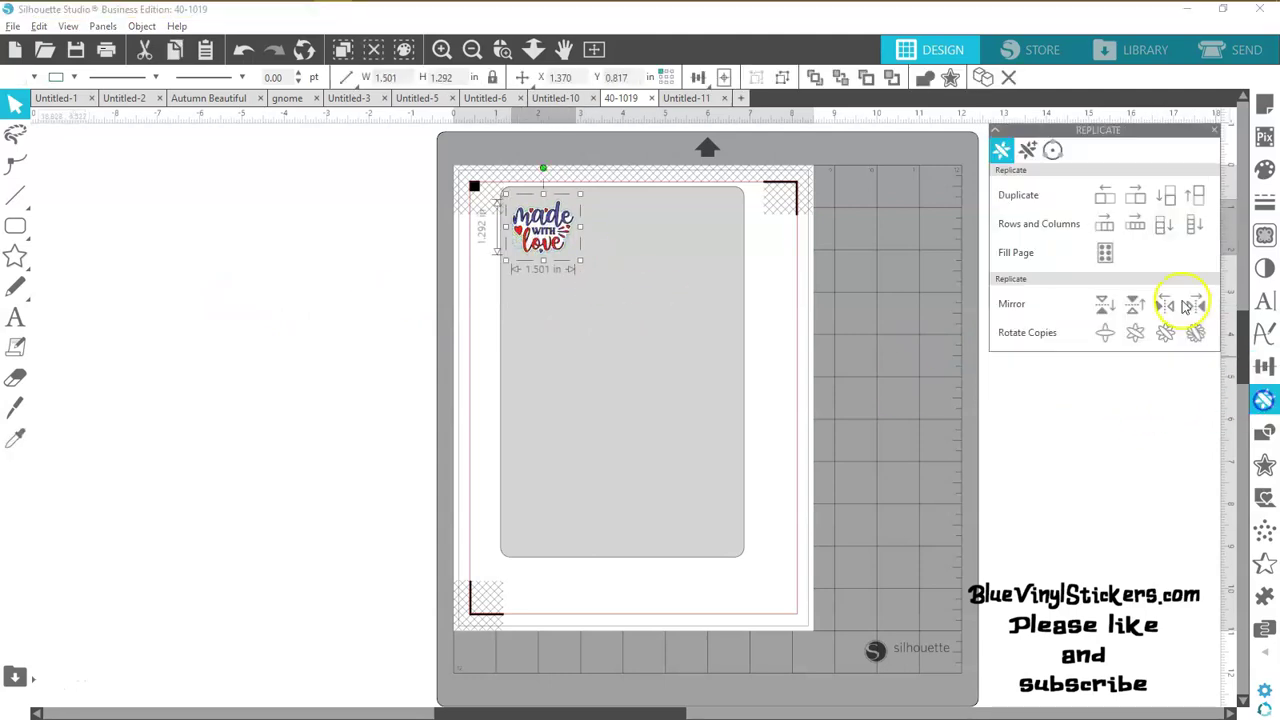
click(1136, 198)
click(1136, 198)
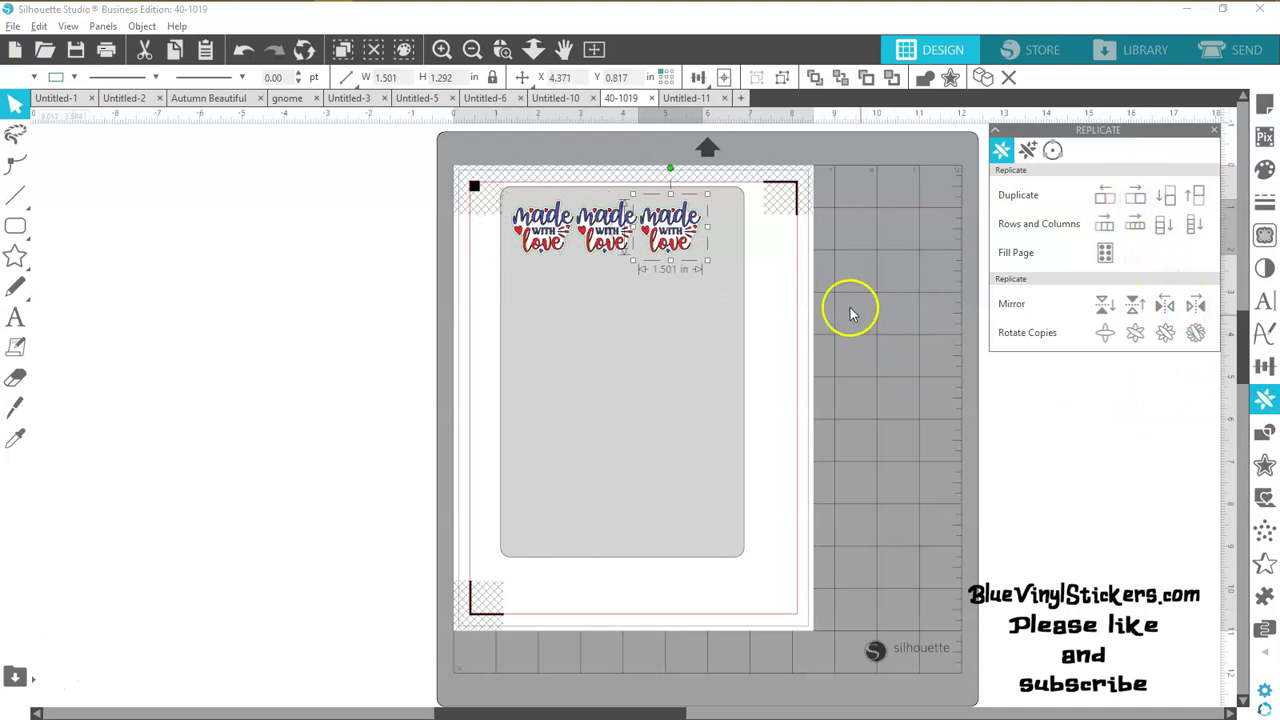
click(776, 277)
drag(697, 256, 721, 256)
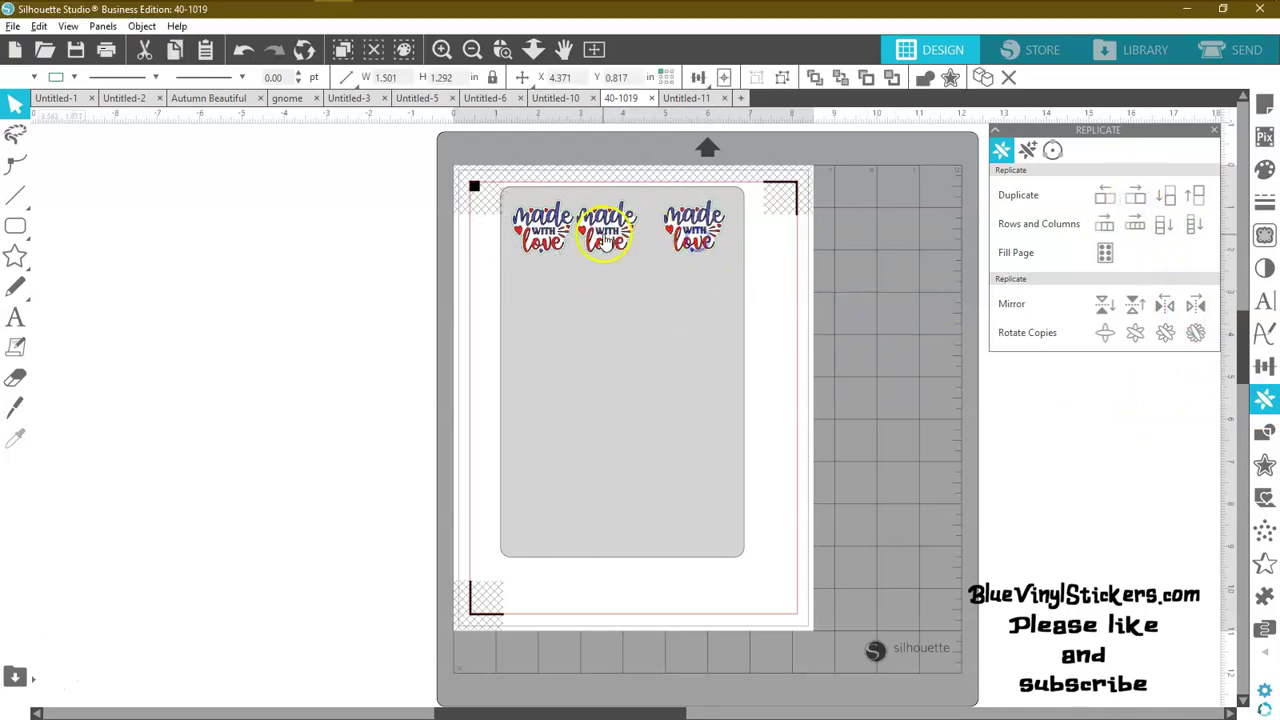
drag(606, 231, 620, 237)
click(543, 230)
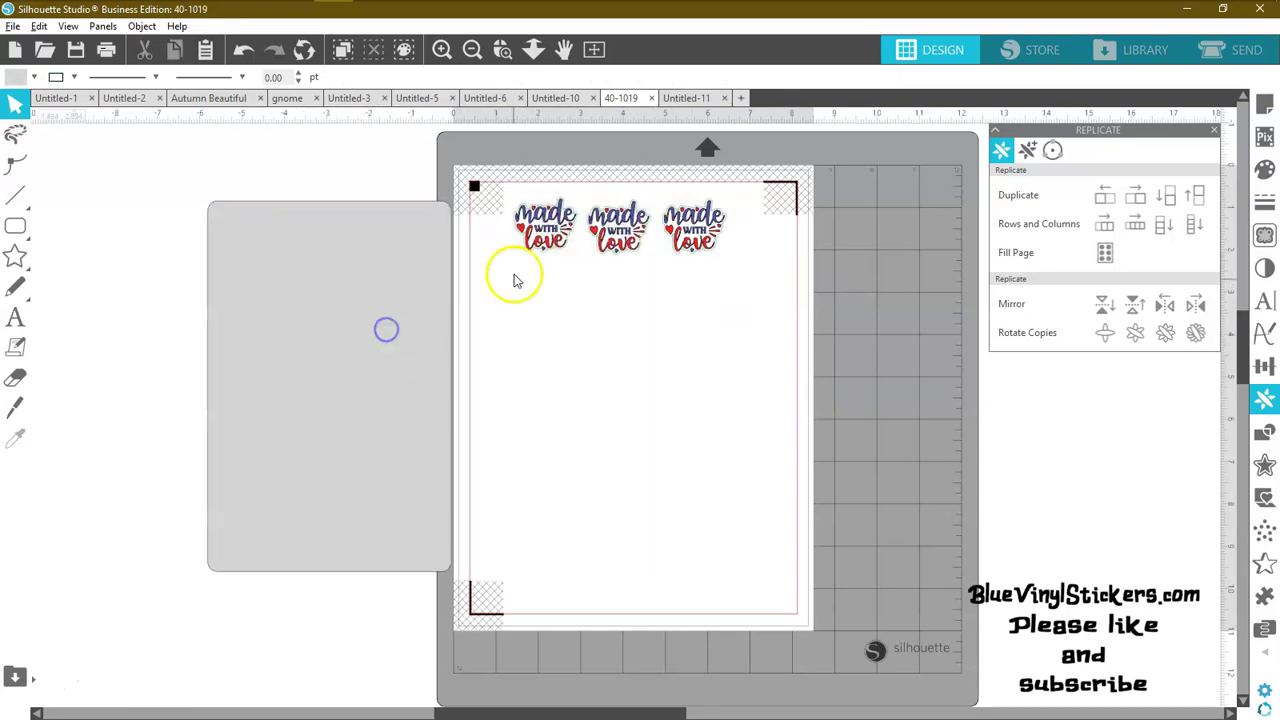
Move the gray rectangle off the page, to the left of the three stickers.
drag(514, 277, 705, 235)
mouse_move(425, 442)
mouse_down()
mouse_move(417, 434)
mouse_move(437, 449)
mouse_move(483, 446)
mouse_move(471, 429)
mouse_move(408, 425)
mouse_up()
click(729, 336)
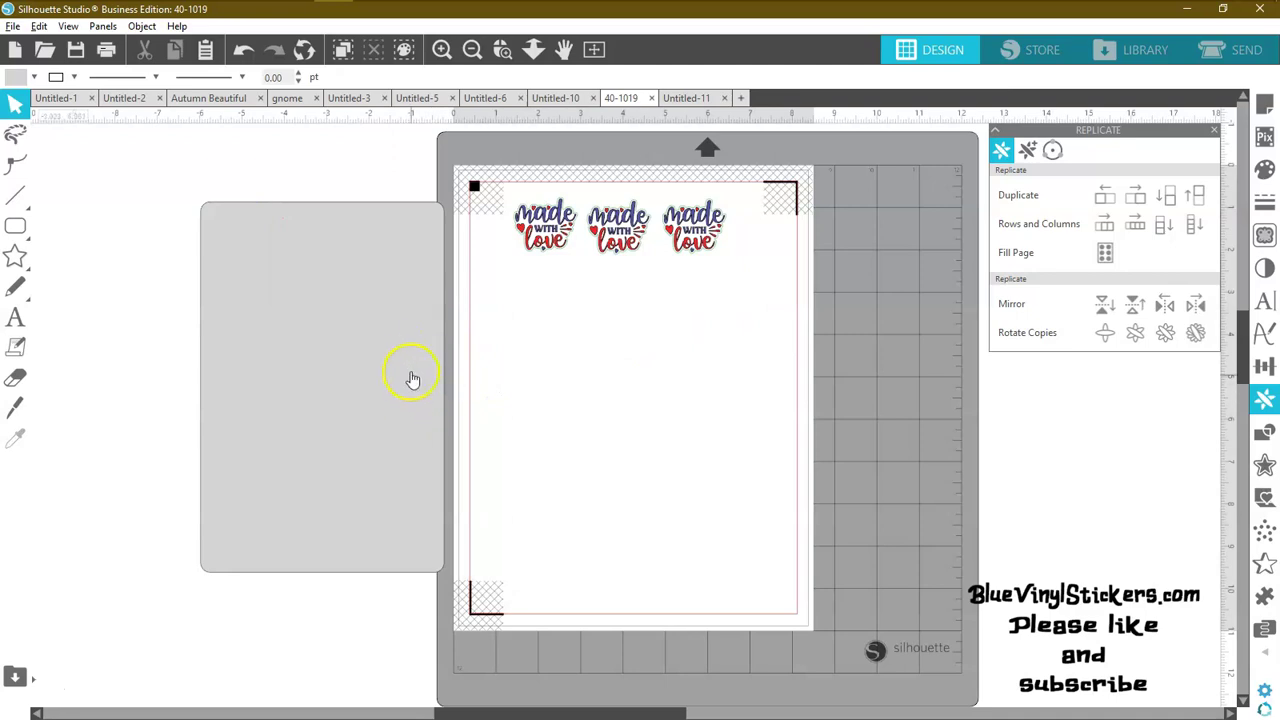
mouse_move(343, 368)
mouse_down()
mouse_move(317, 366)
mouse_move(341, 369)
mouse_up()
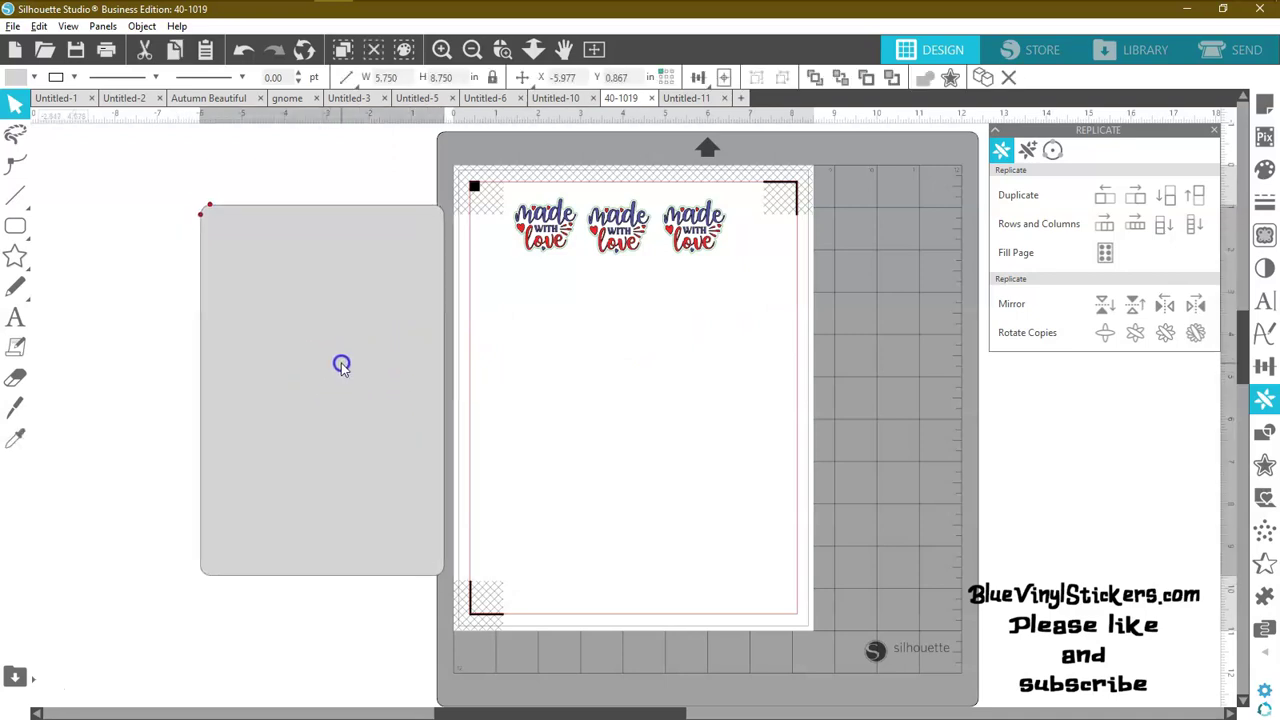
click(446, 332)
Align the three stickers on their vertical centers and distribute them with equal horizontal spacing.
drag(531, 271, 734, 209)
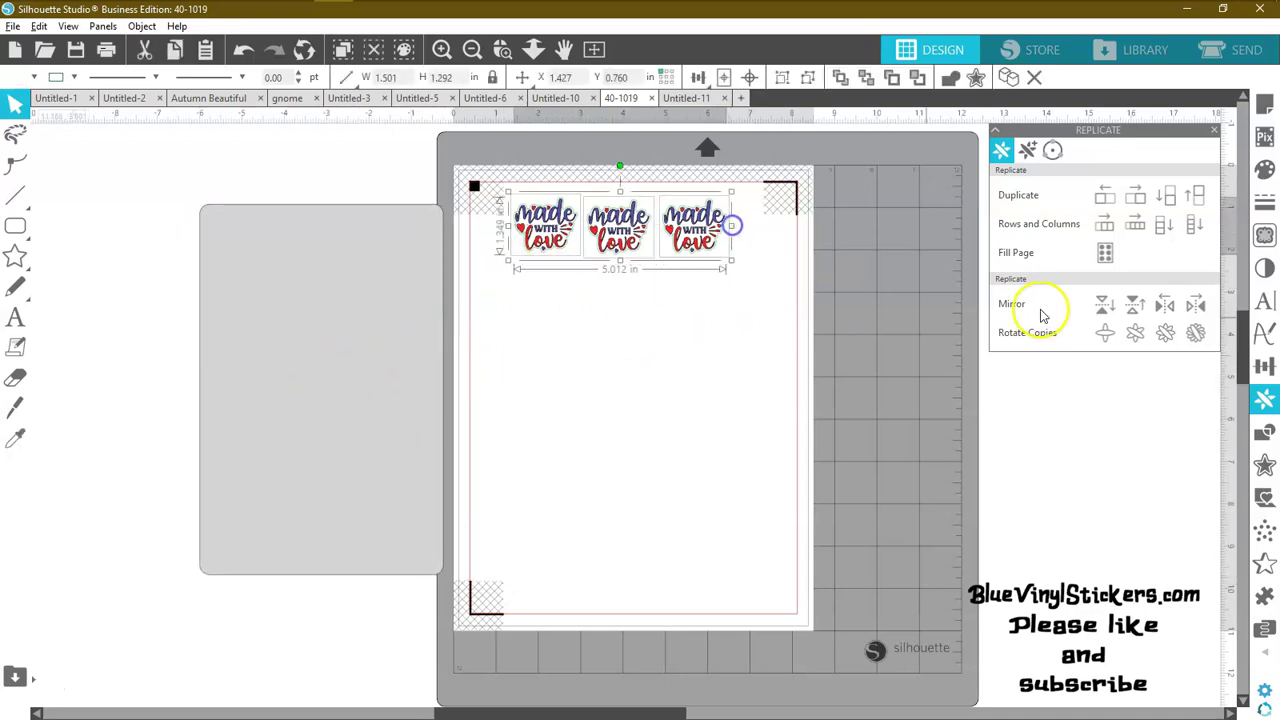
click(1263, 366)
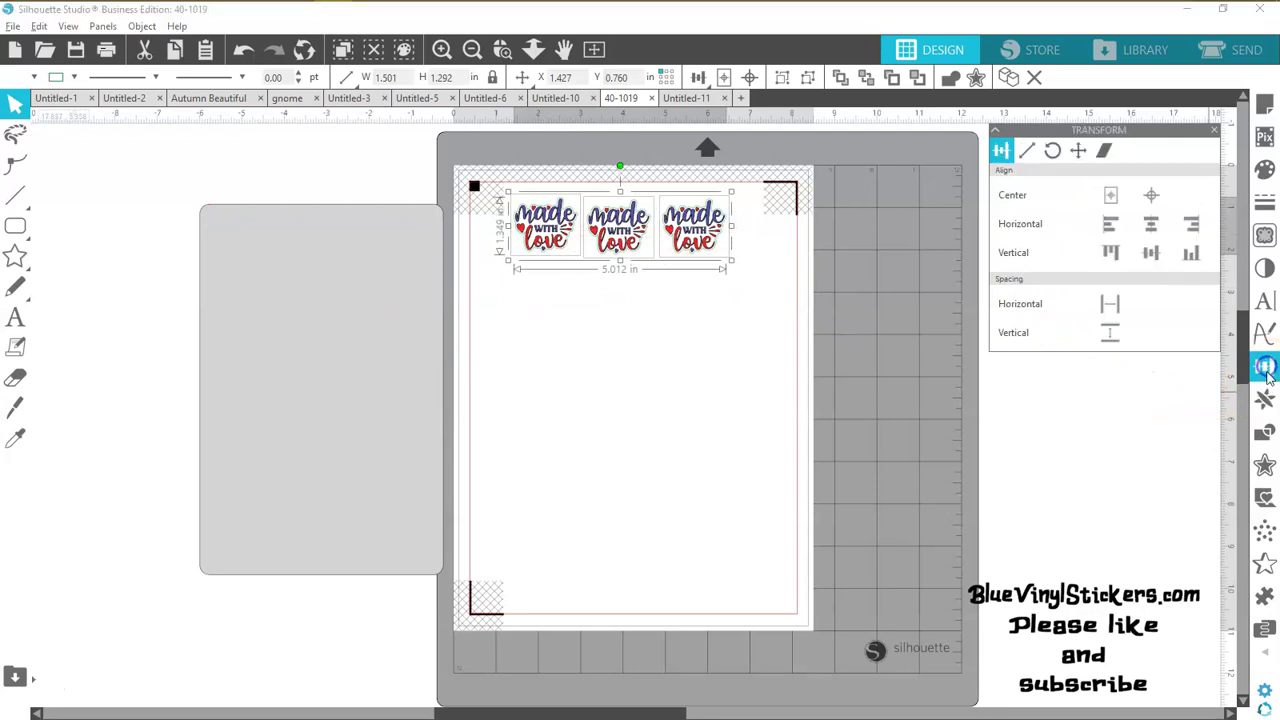
click(1153, 258)
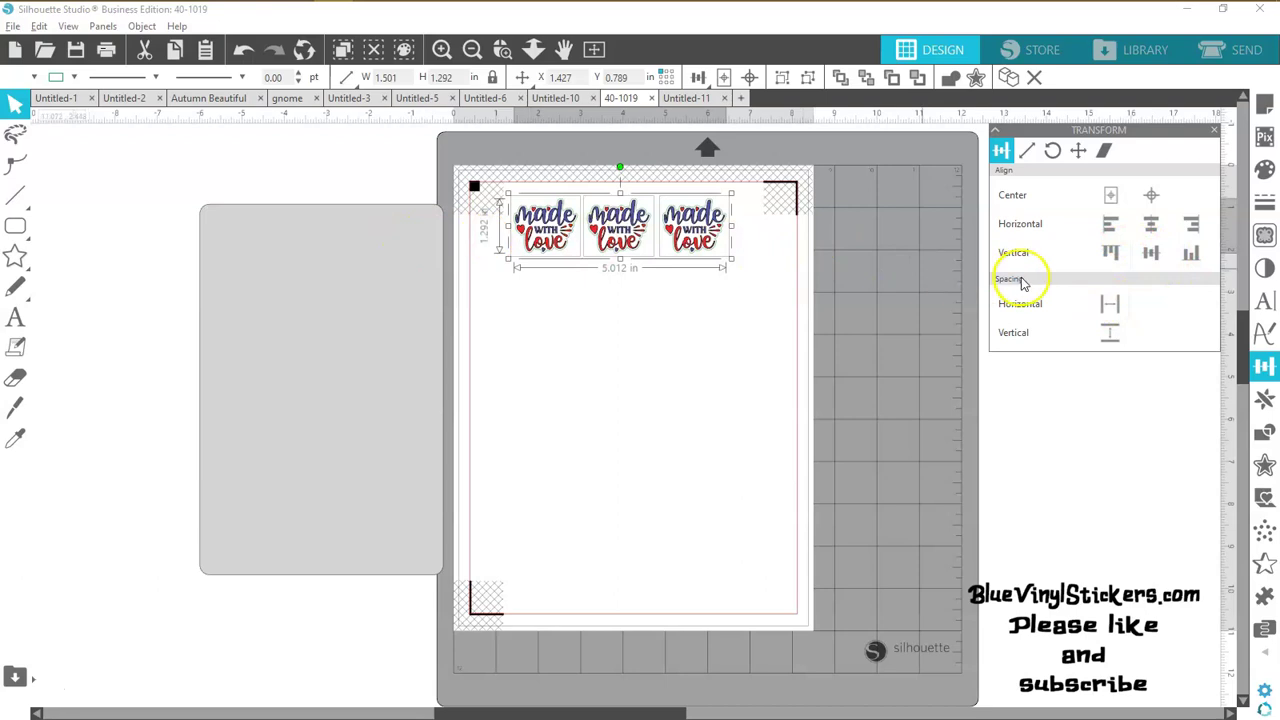
click(1116, 311)
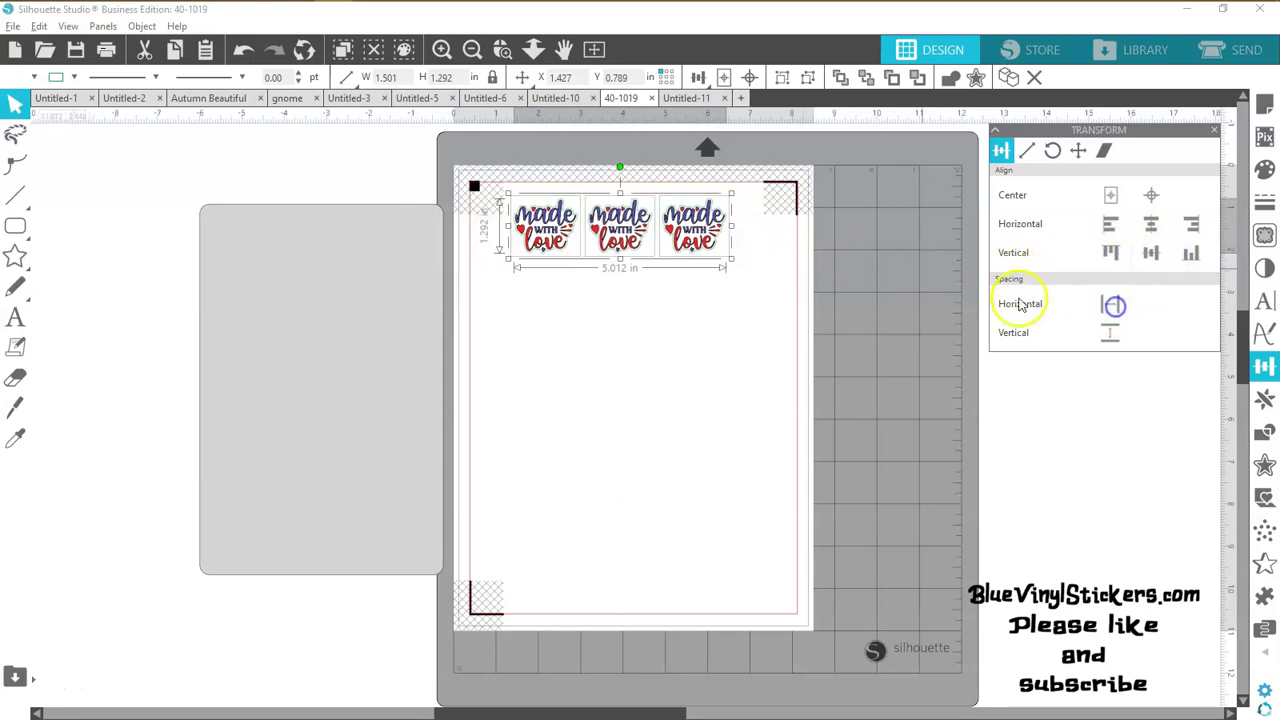
Group the three stickers as one row and move the gray rectangle back behind them.
click(700, 294)
drag(752, 224, 490, 214)
right_click(530, 222)
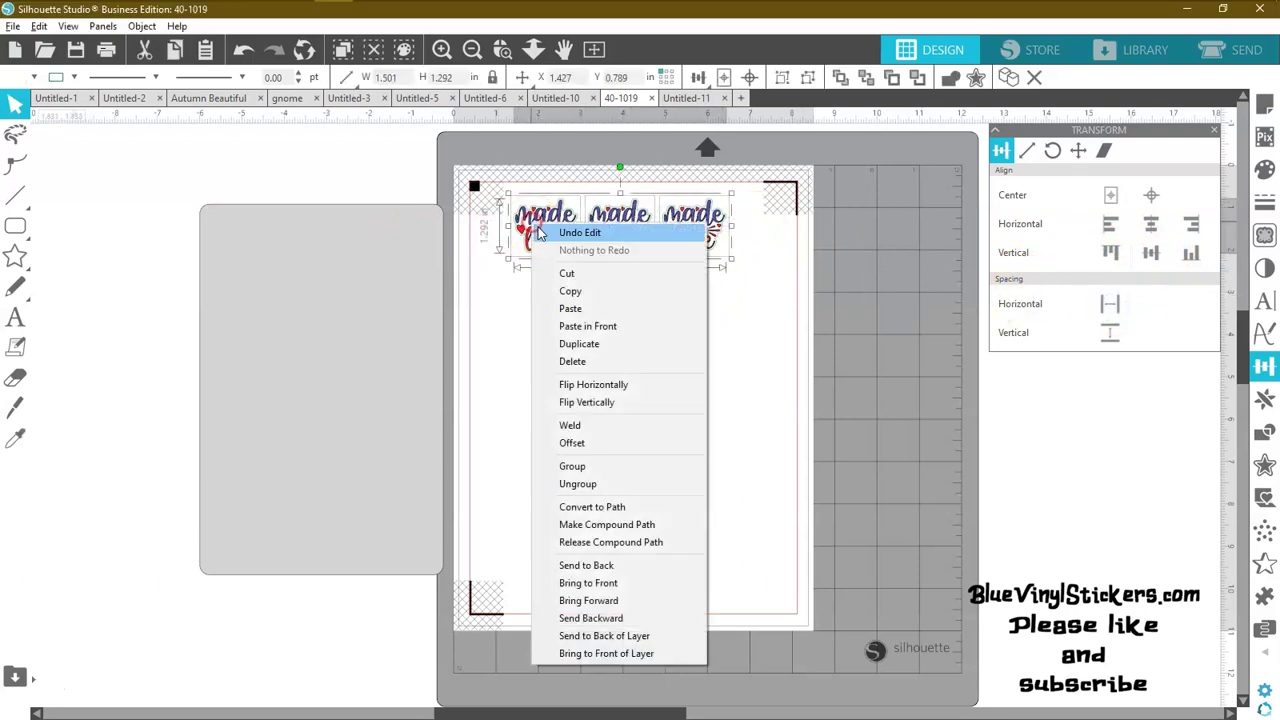
click(576, 468)
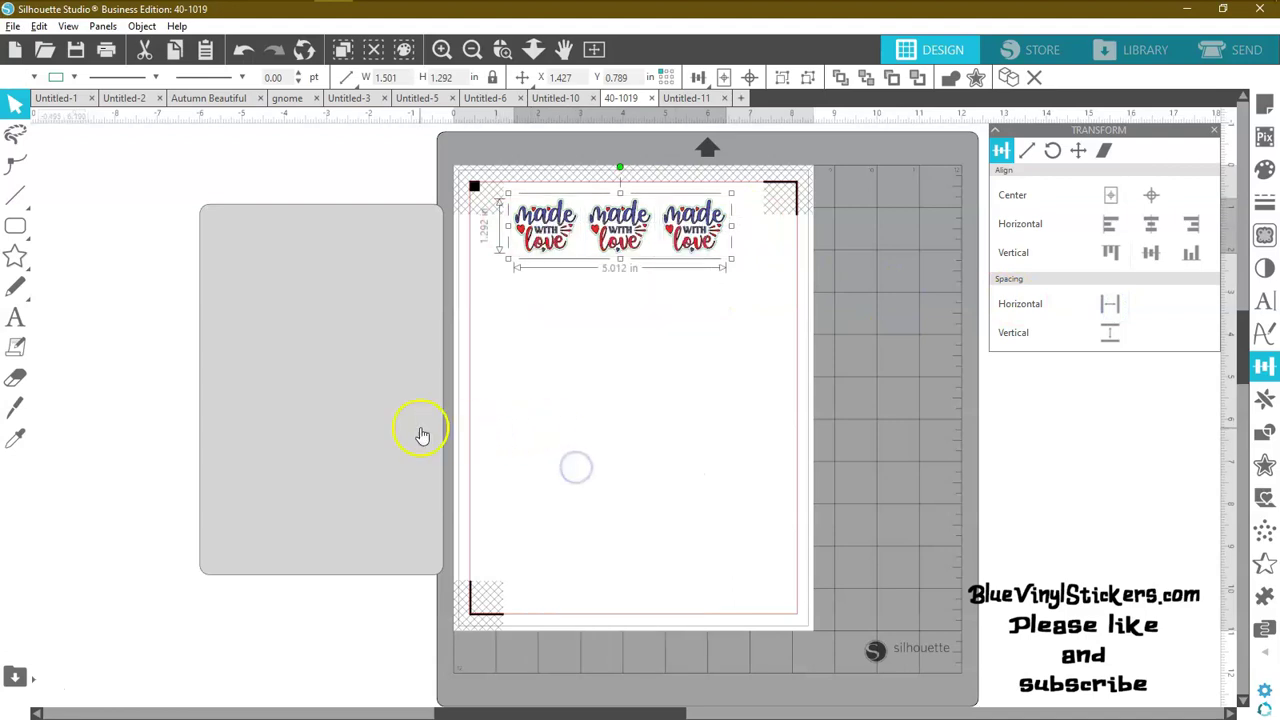
drag(414, 363, 709, 347)
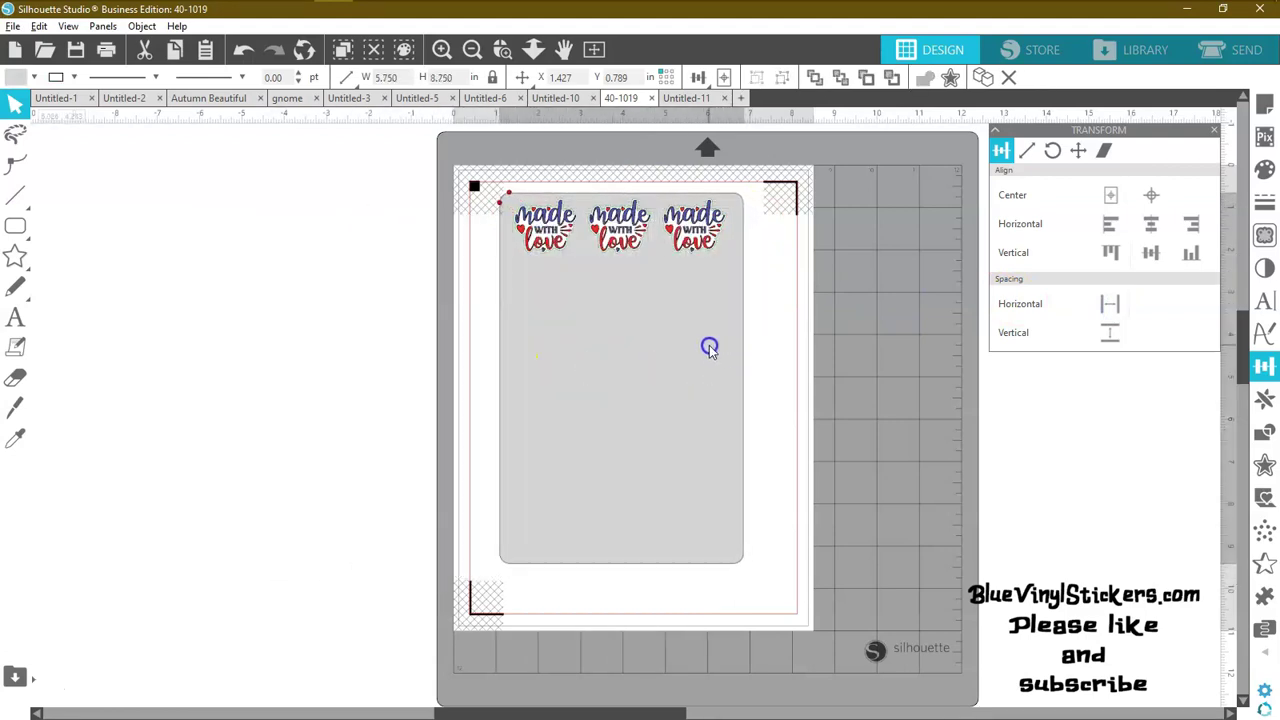
Duplicate the grouped sticker row downward six times.
click(699, 250)
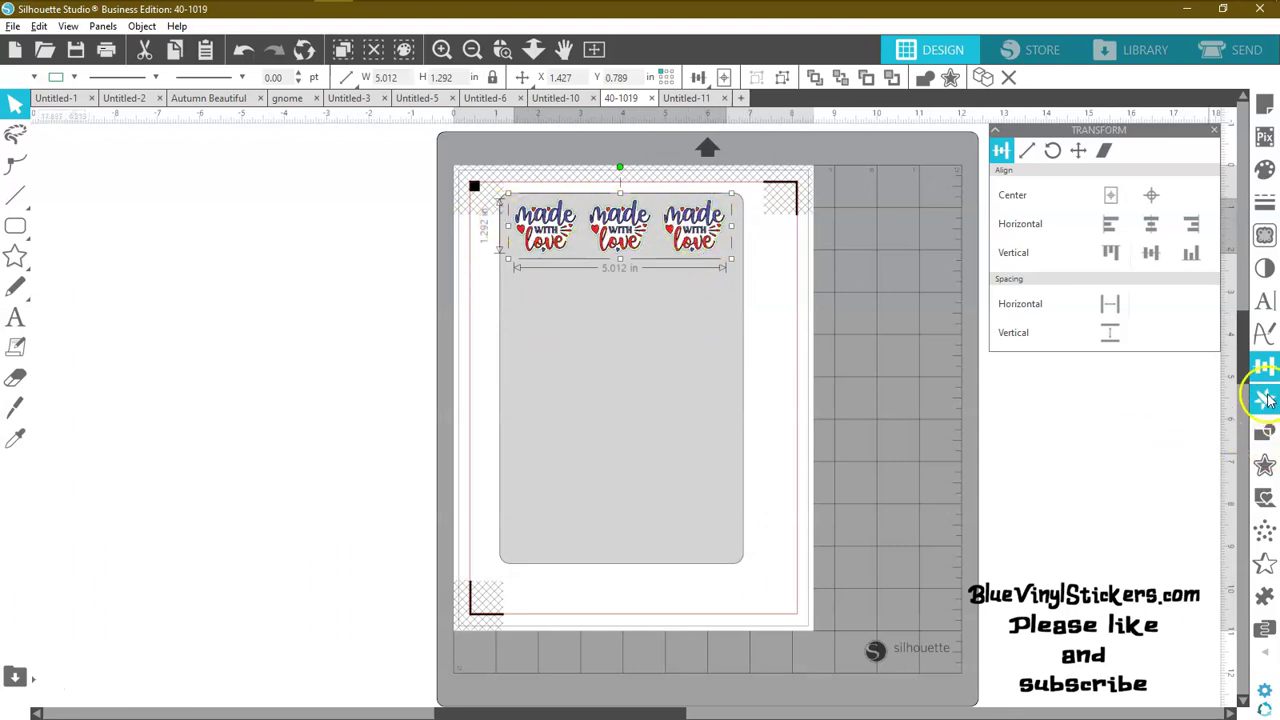
click(1266, 398)
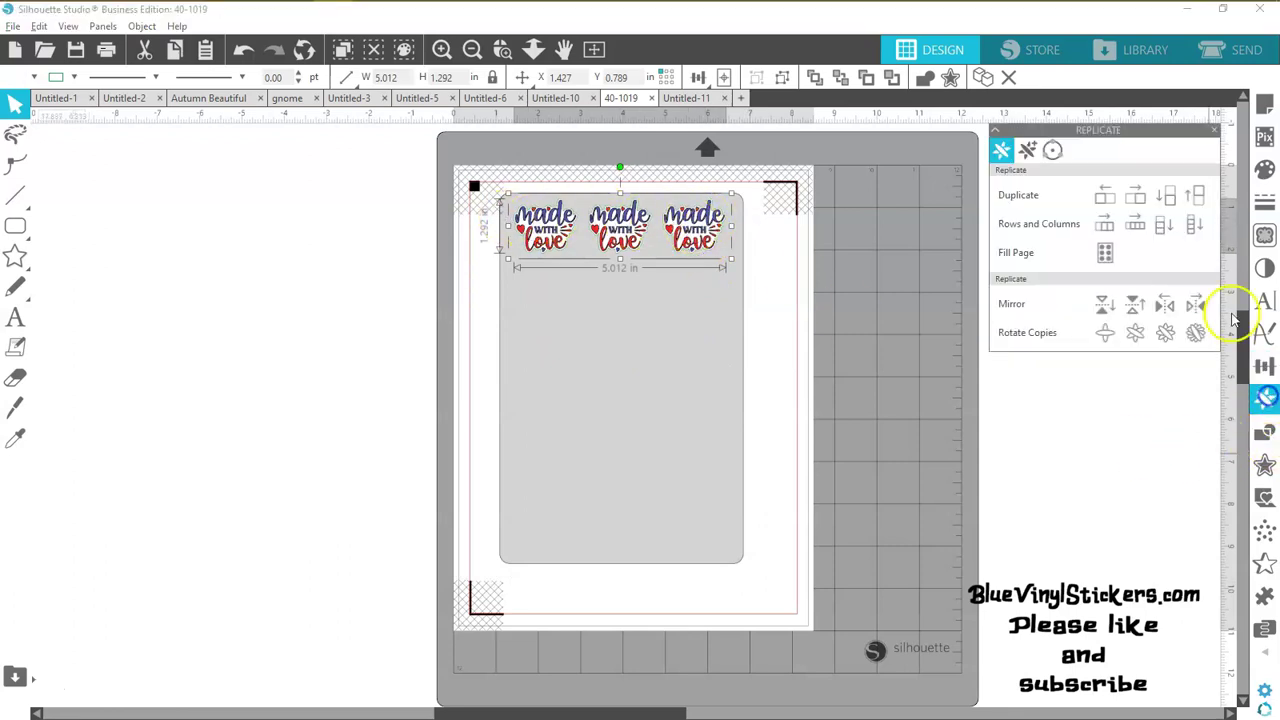
click(1169, 198)
click(1169, 198)
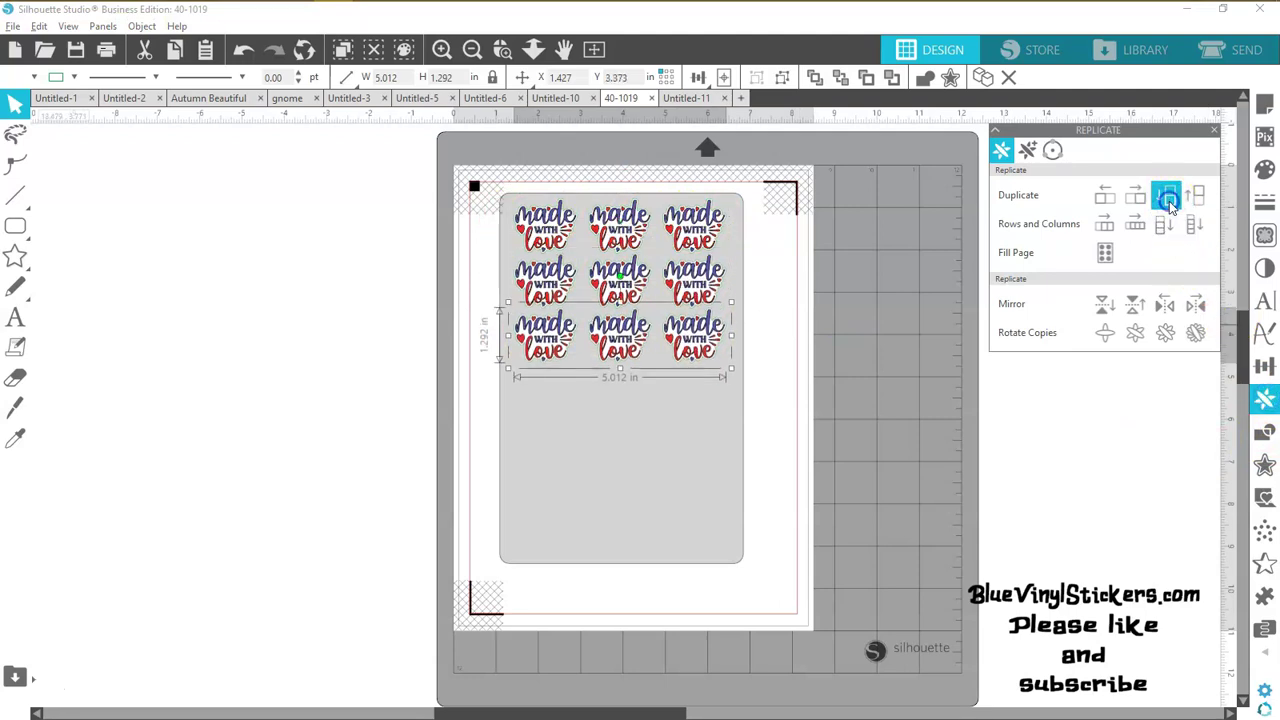
click(1169, 198)
click(1169, 198)
click(1169, 198)
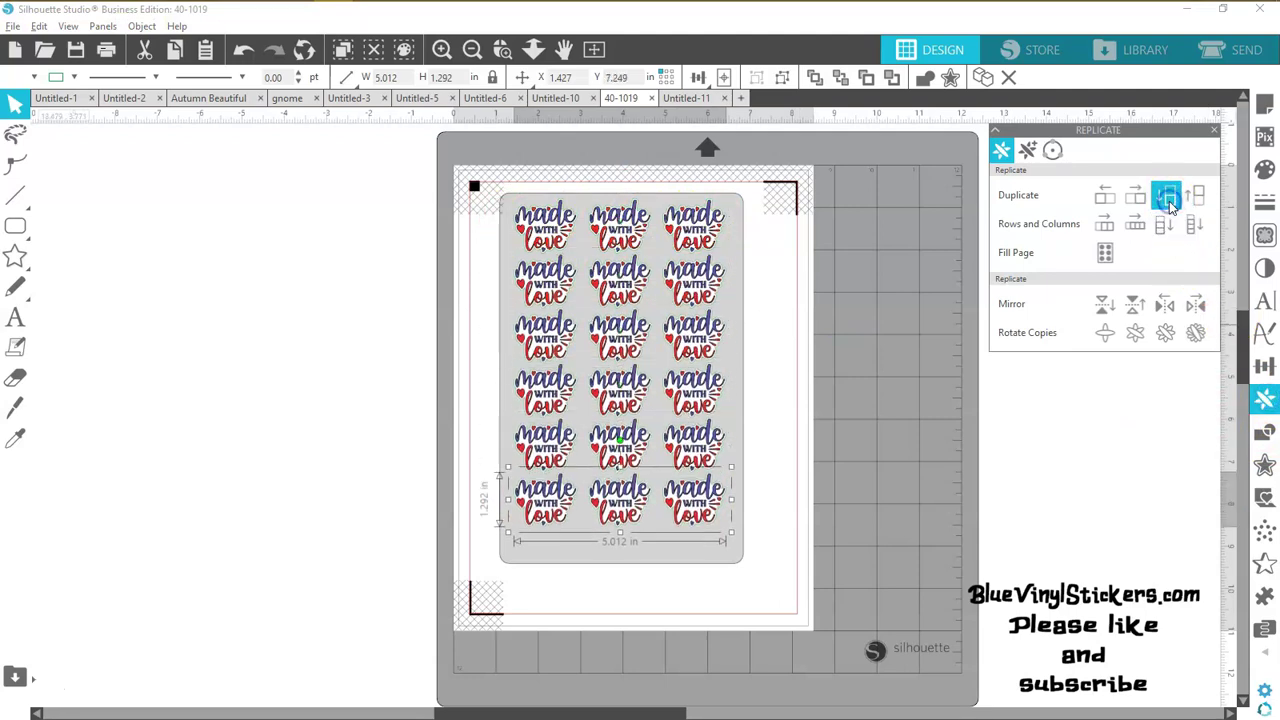
click(1169, 198)
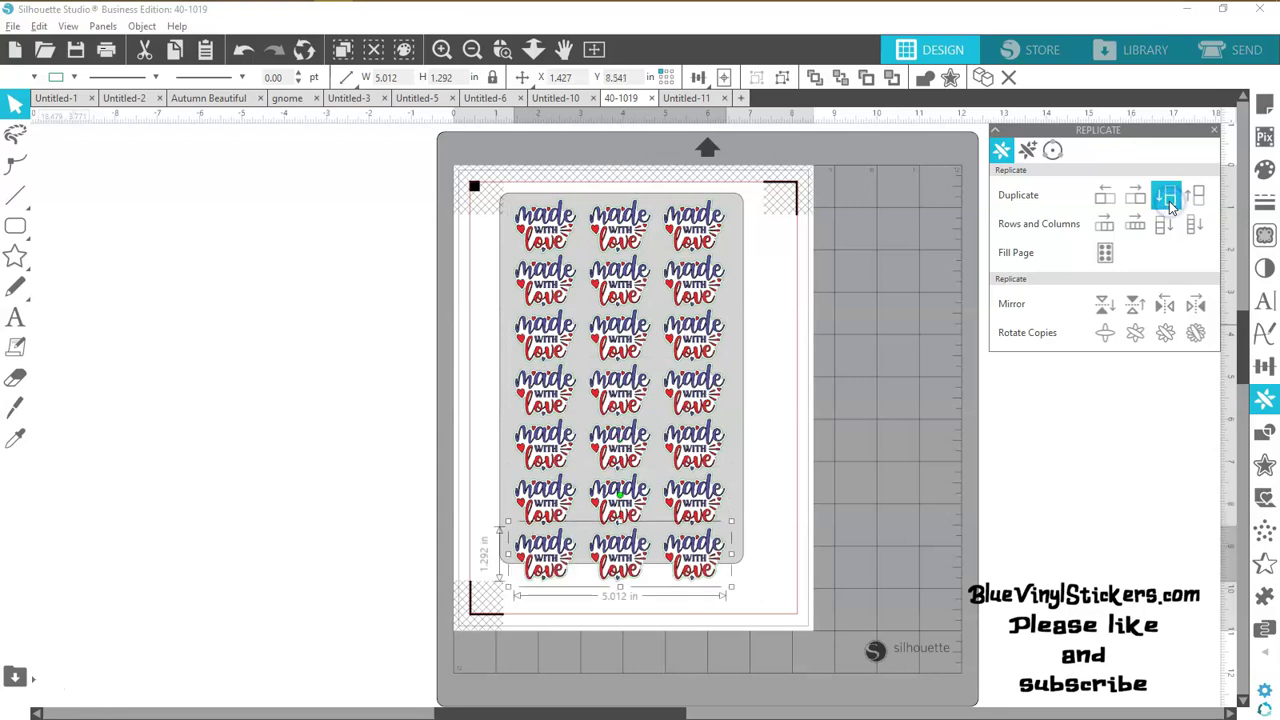
Delete the seventh sticker row that overhangs the gray rectangle's bottom edge.
click(882, 535)
click(683, 578)
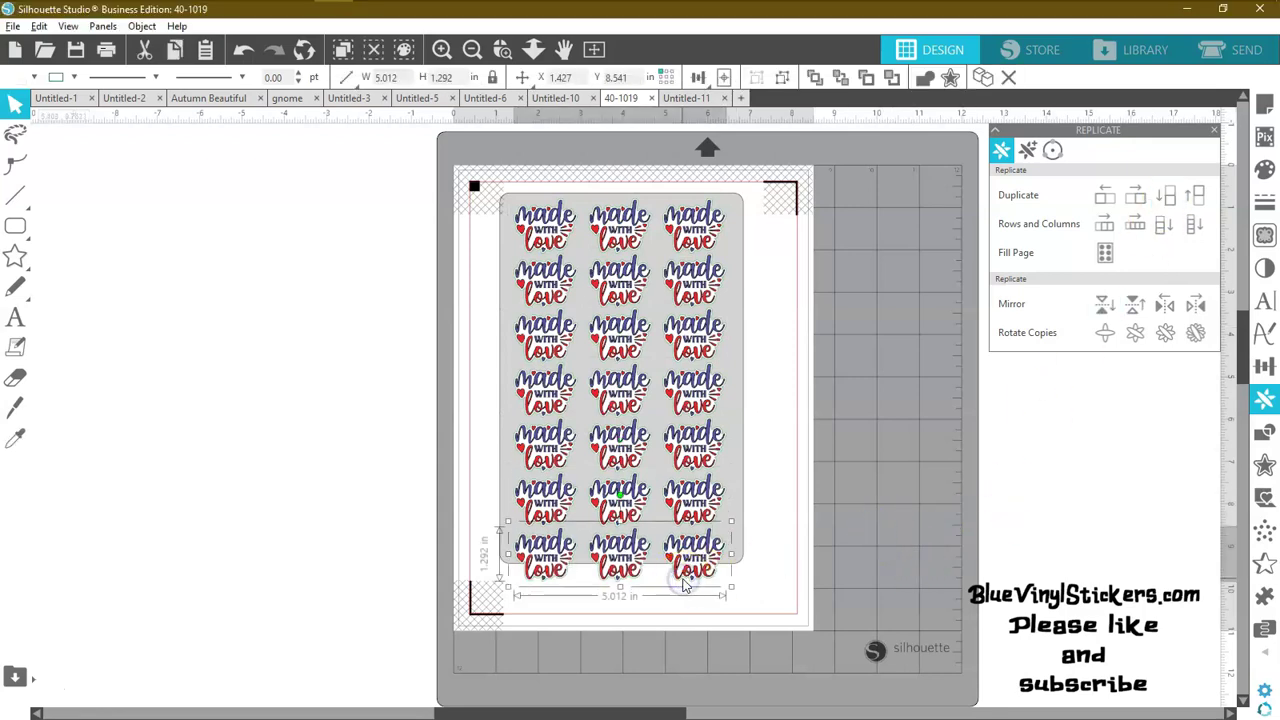
key(Delete)
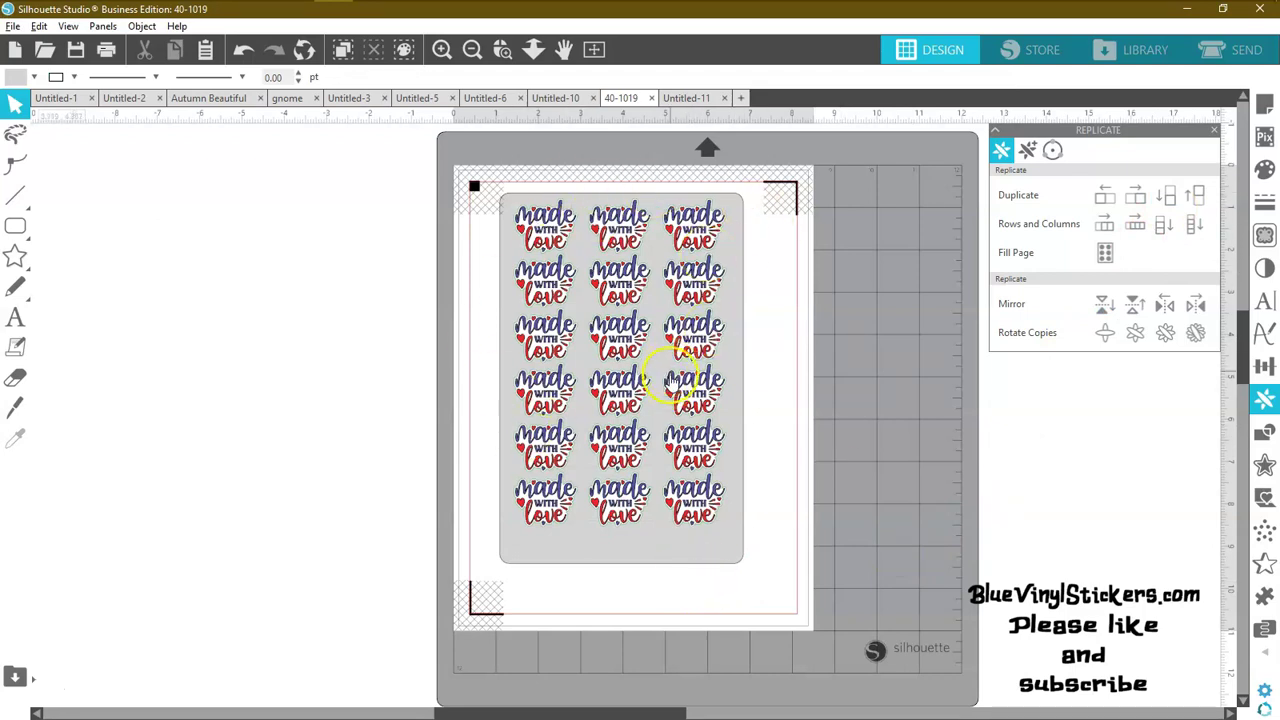
Scale the gray rectangle down to about 5.514 x 8.391 in and shorten it slightly at the bottom to fit the stickers.
click(629, 568)
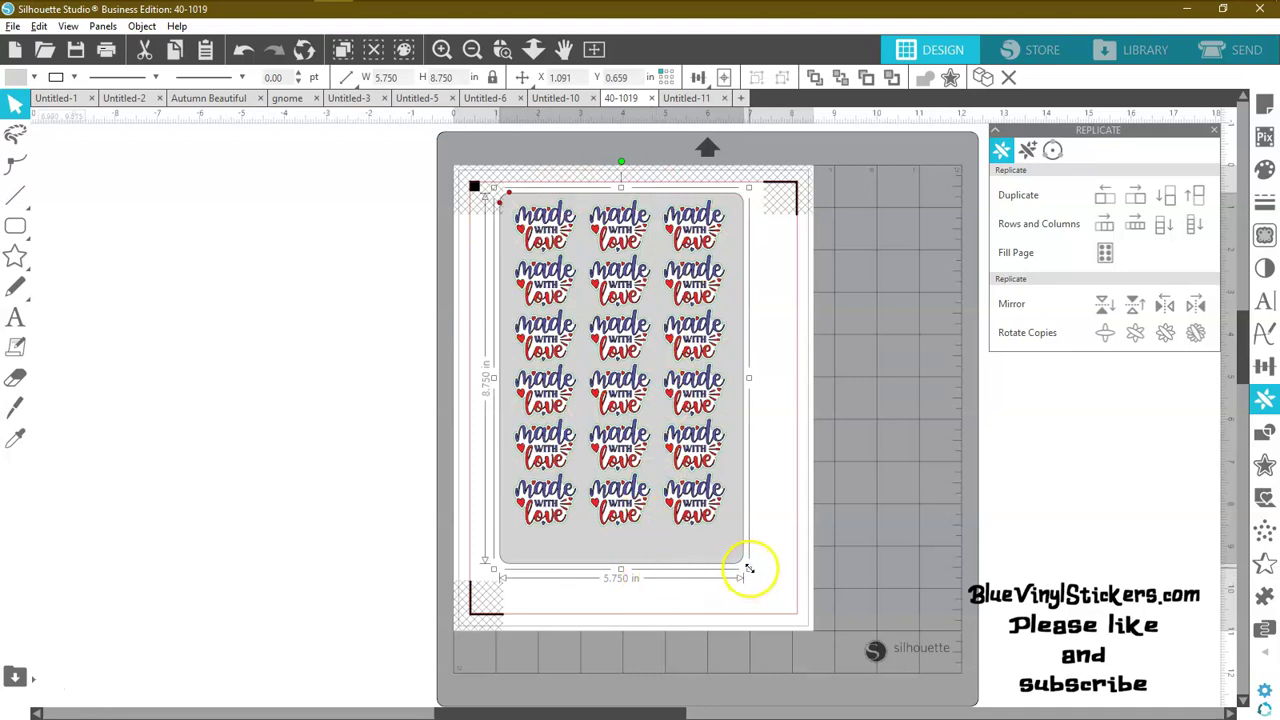
drag(750, 570, 741, 556)
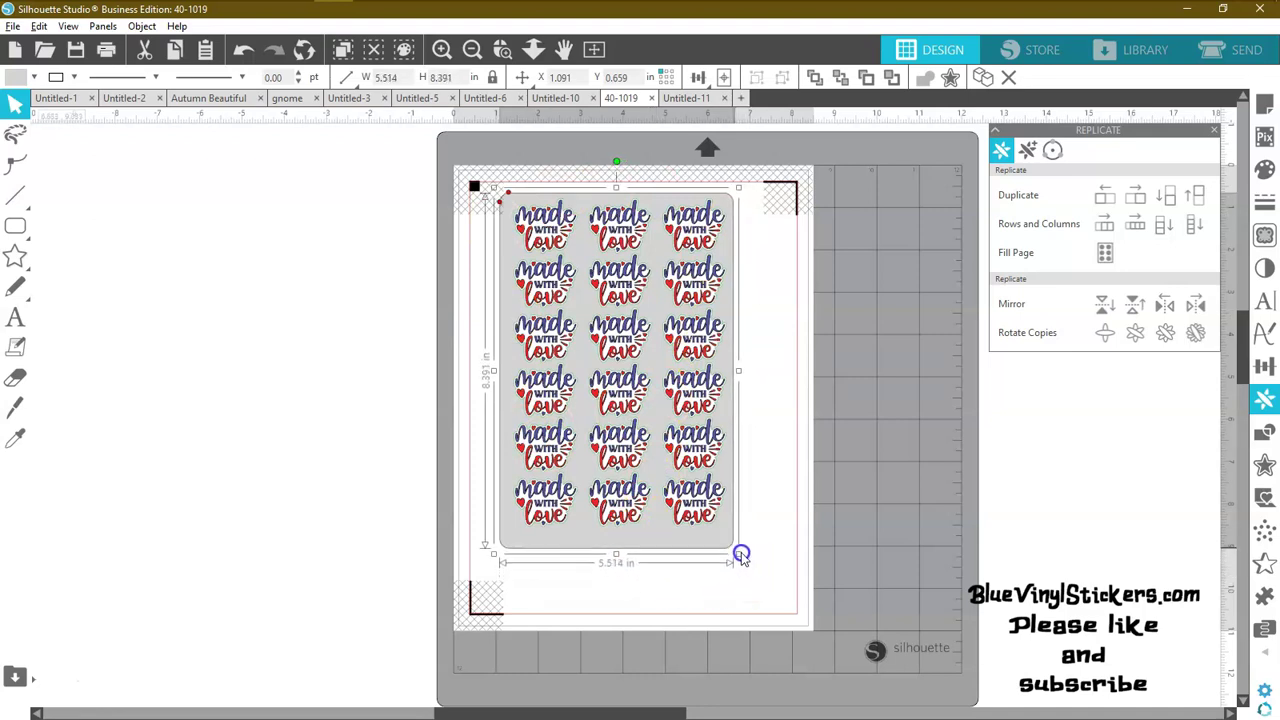
drag(616, 555, 619, 548)
Move the gray rectangle off the page and group the six sticker rows into one object.
drag(929, 251, 503, 420)
click(399, 399)
drag(651, 523, 325, 487)
click(500, 228)
drag(500, 228, 740, 545)
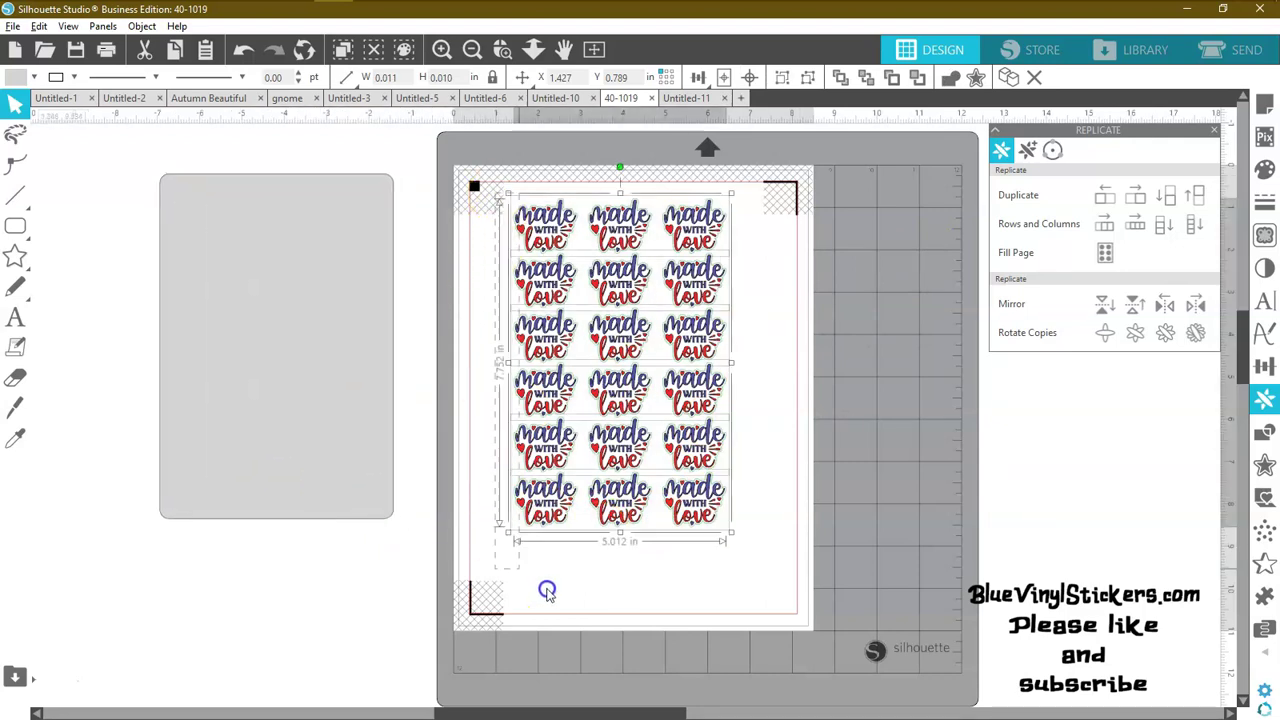
right_click(737, 522)
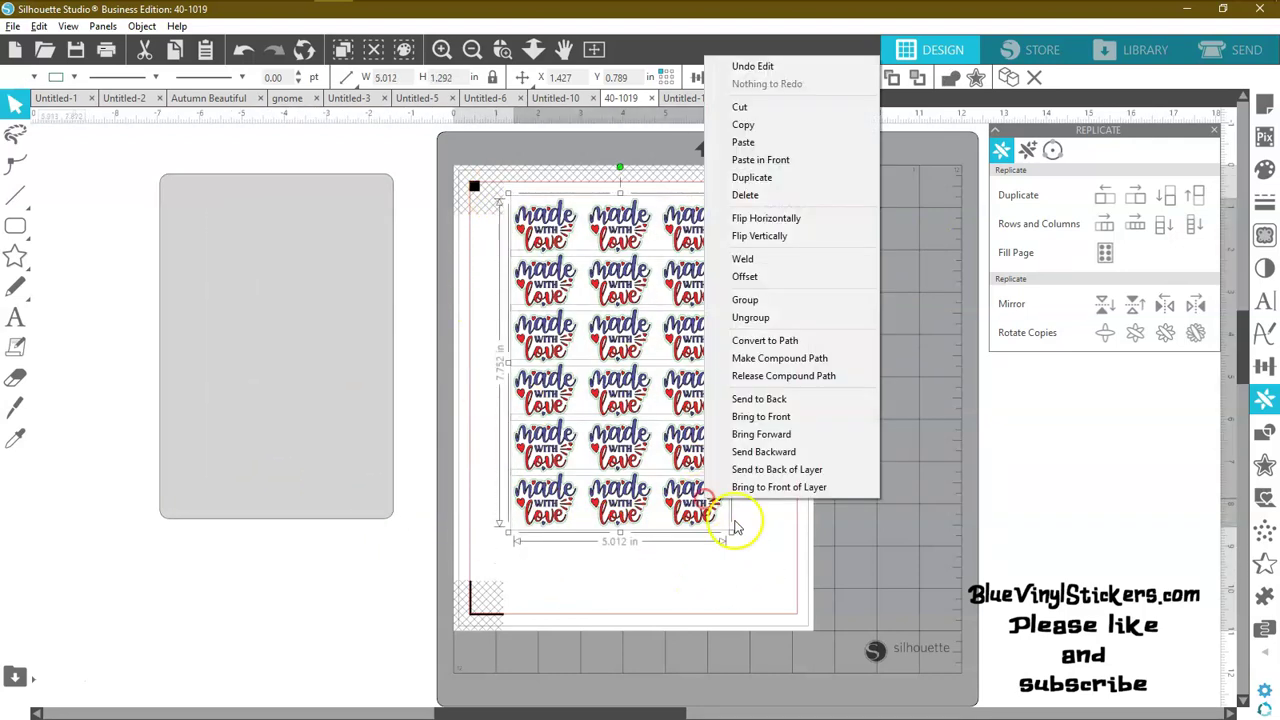
click(745, 299)
Move the gray rectangle back behind the sticker group and center the two objects on each other.
drag(363, 343, 619, 397)
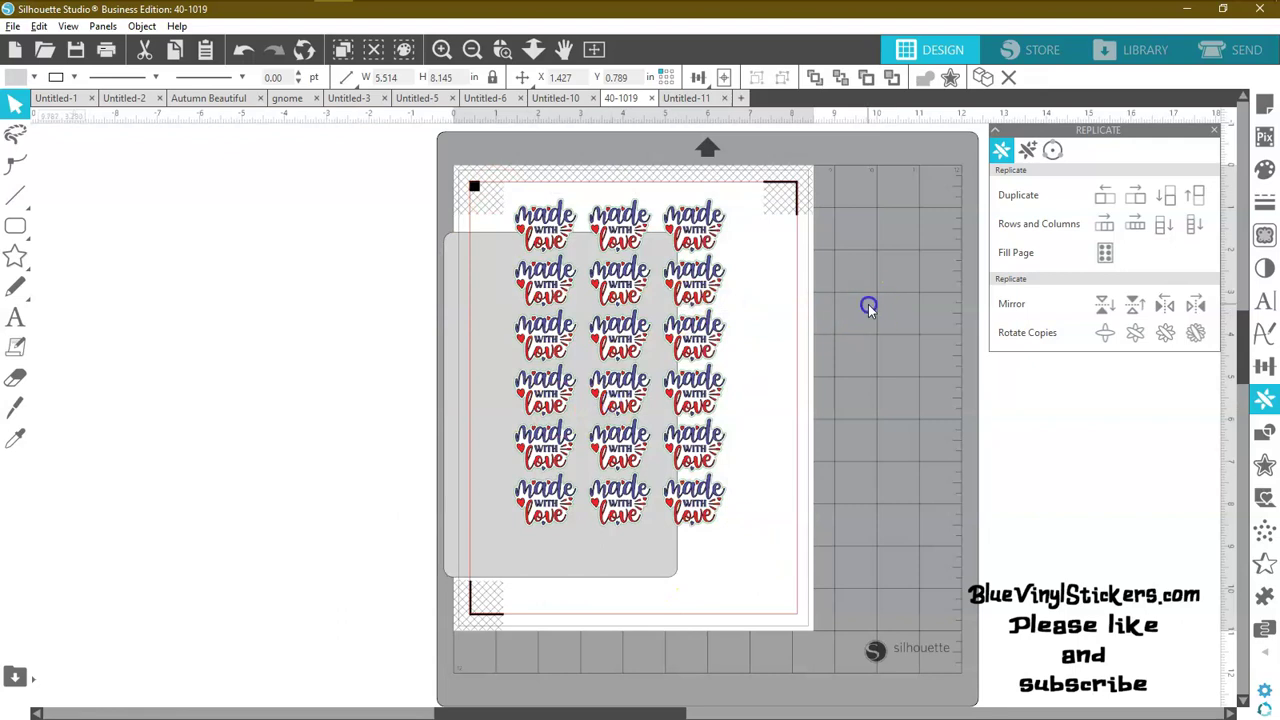
drag(403, 371, 733, 368)
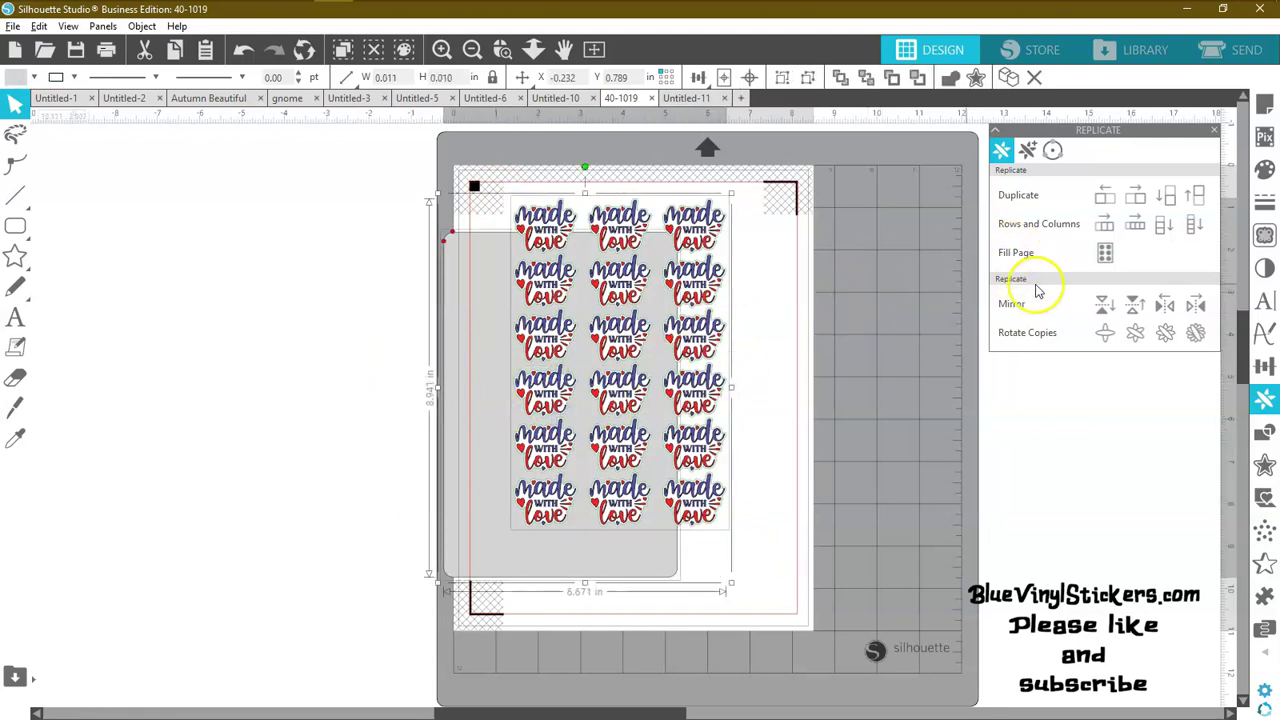
click(1264, 369)
click(1152, 195)
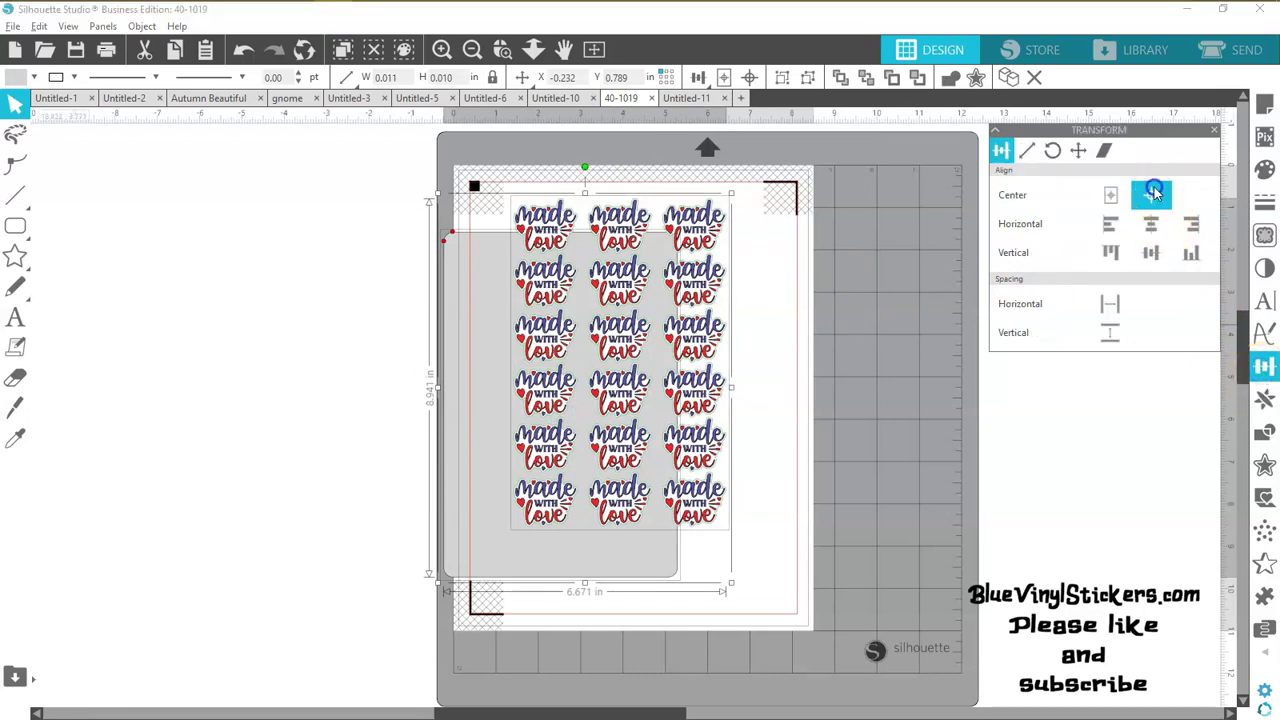
click(740, 360)
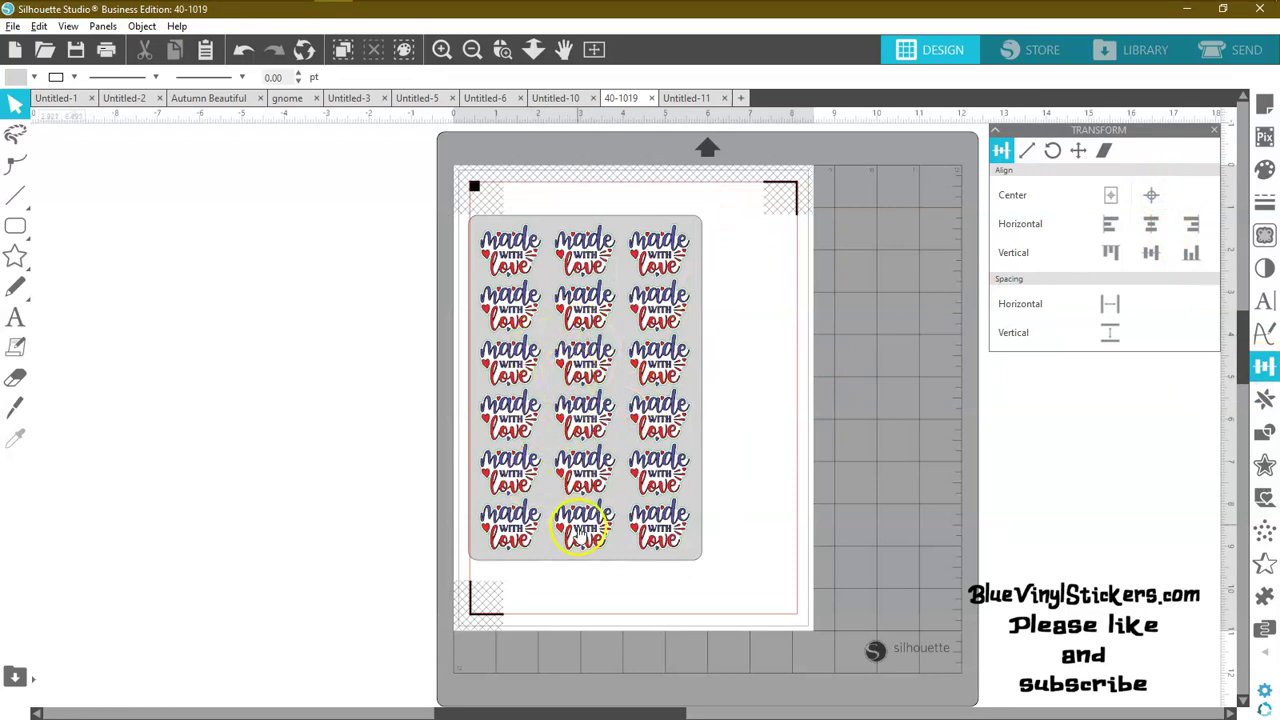
click(655, 375)
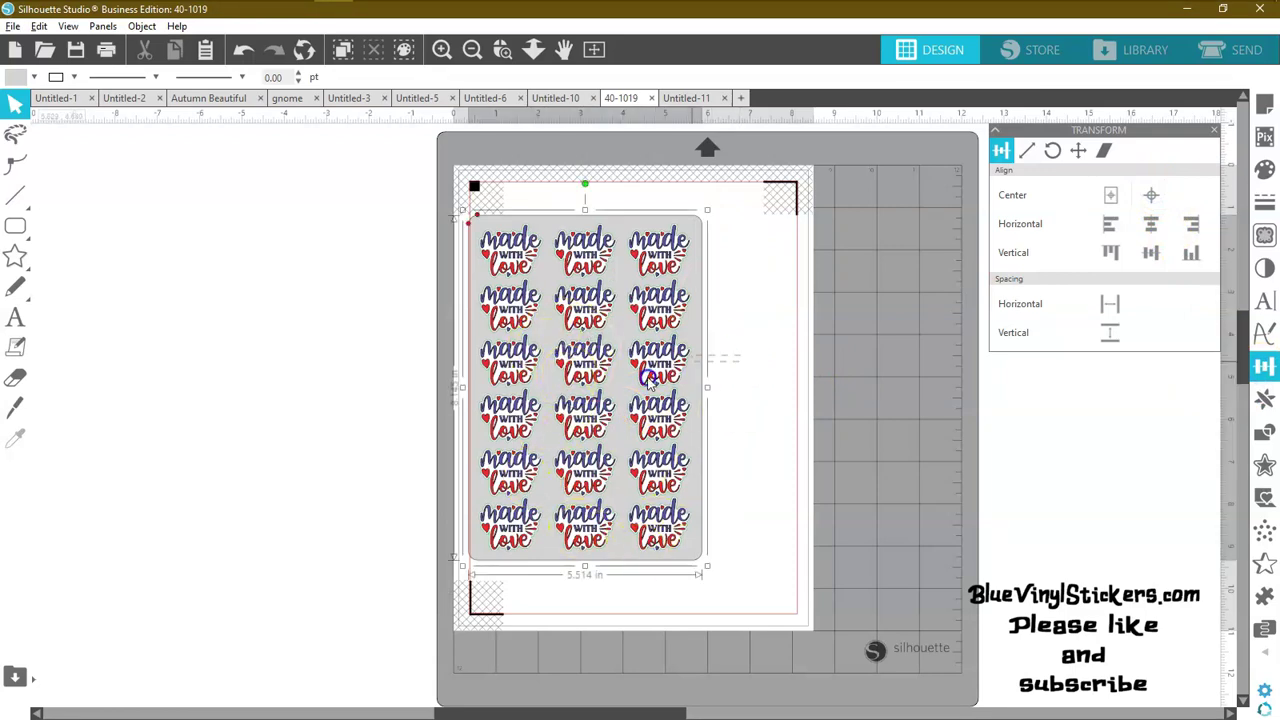
right_click(658, 368)
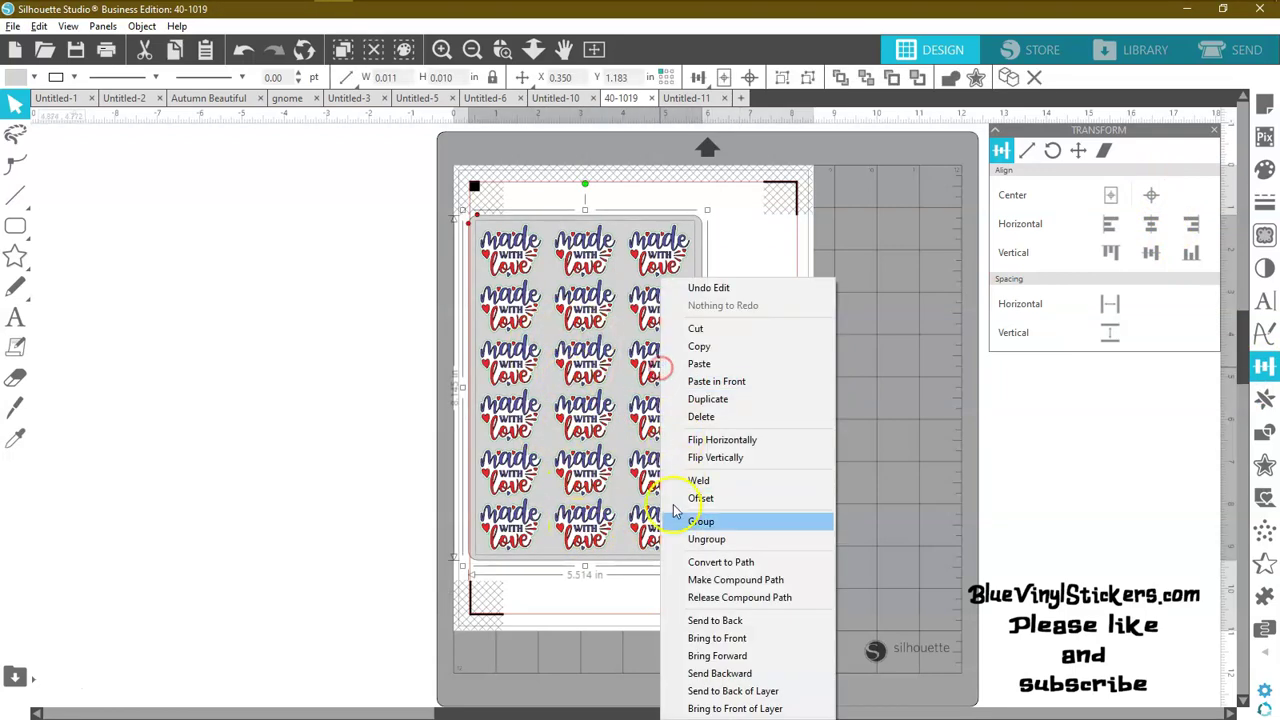
click(590, 575)
Set the gray rectangle's fill to transparent.
click(538, 556)
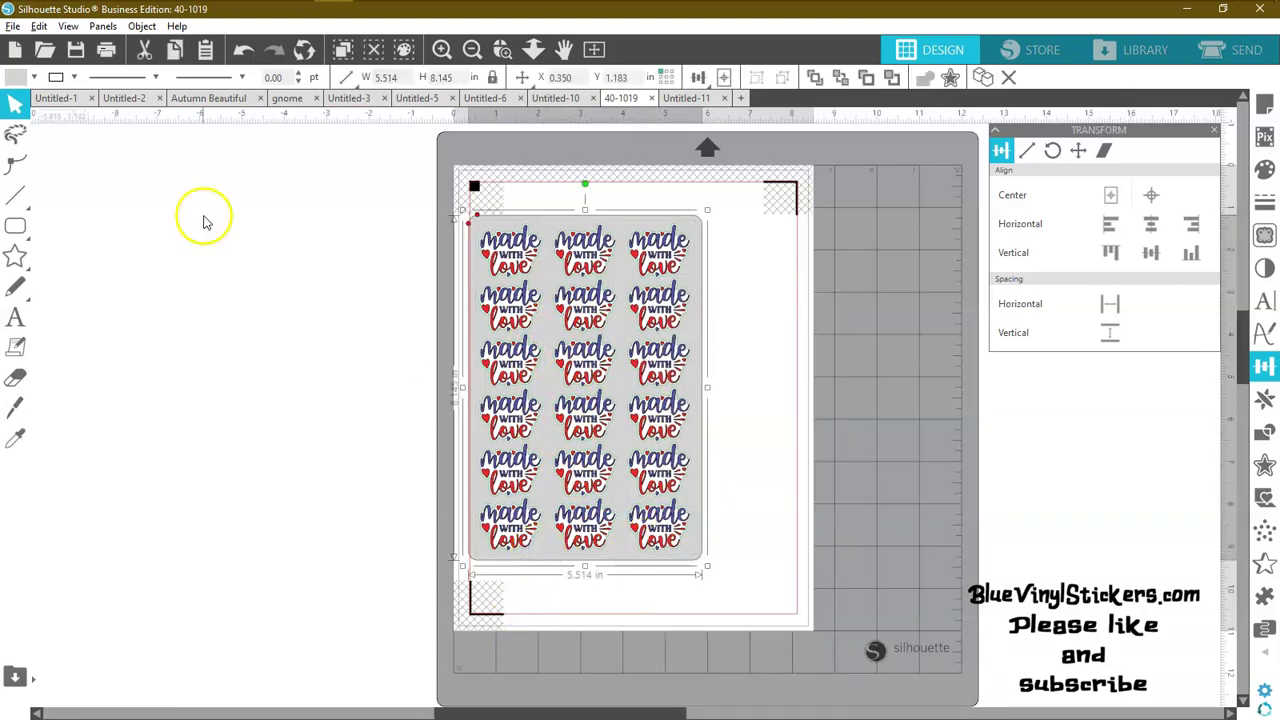
click(35, 80)
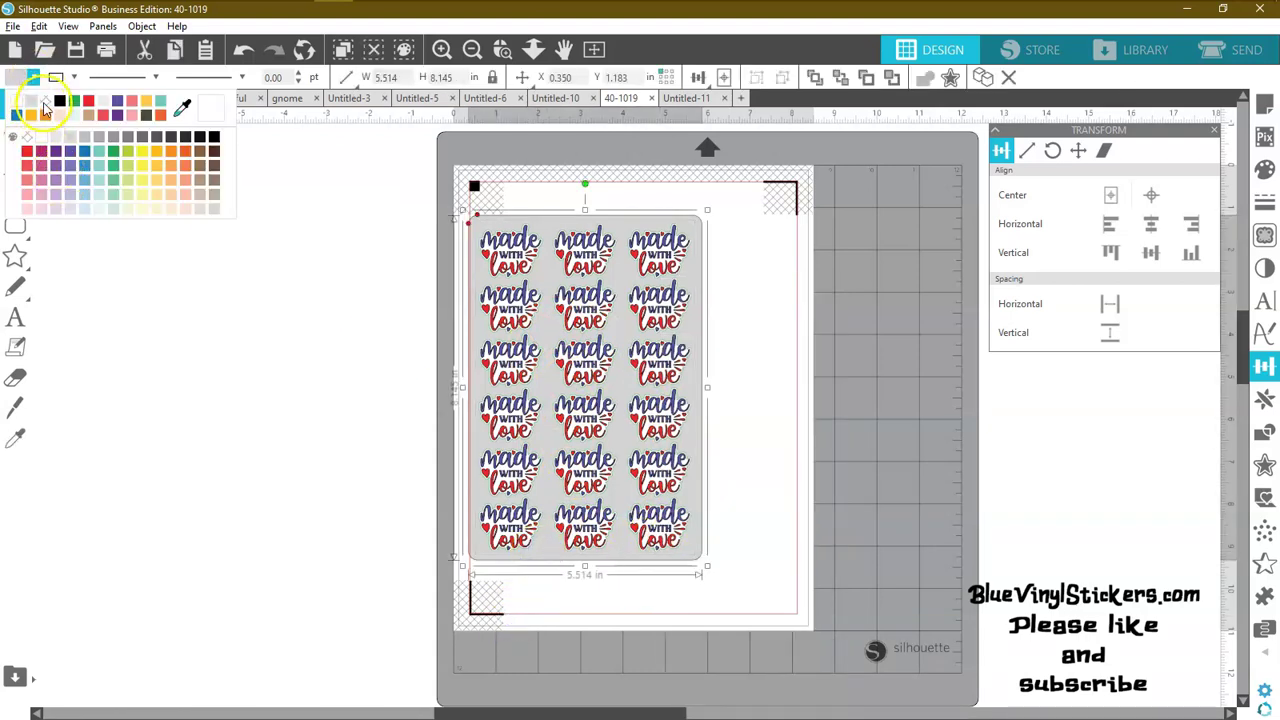
click(22, 92)
click(236, 329)
click(767, 275)
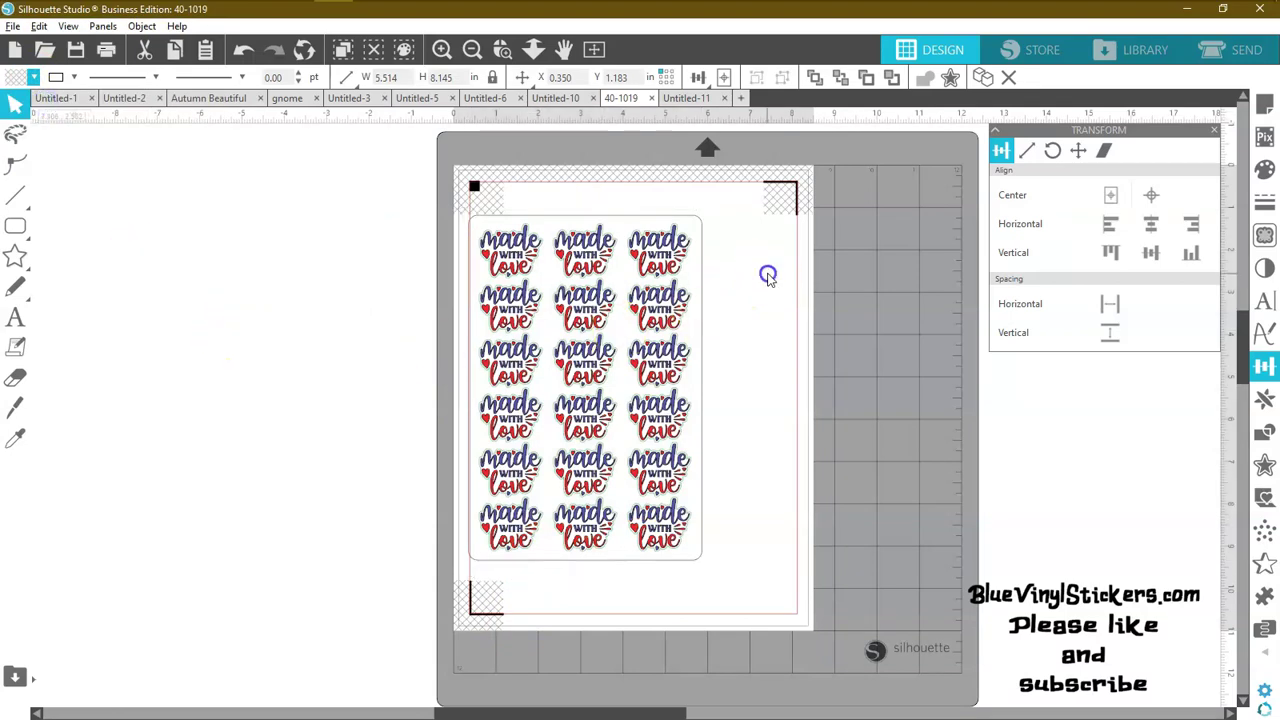
Group the transparent rectangle with the stickers and move the group to about X 1.181, Y 0.673 in.
drag(655, 318, 657, 318)
right_click(657, 318)
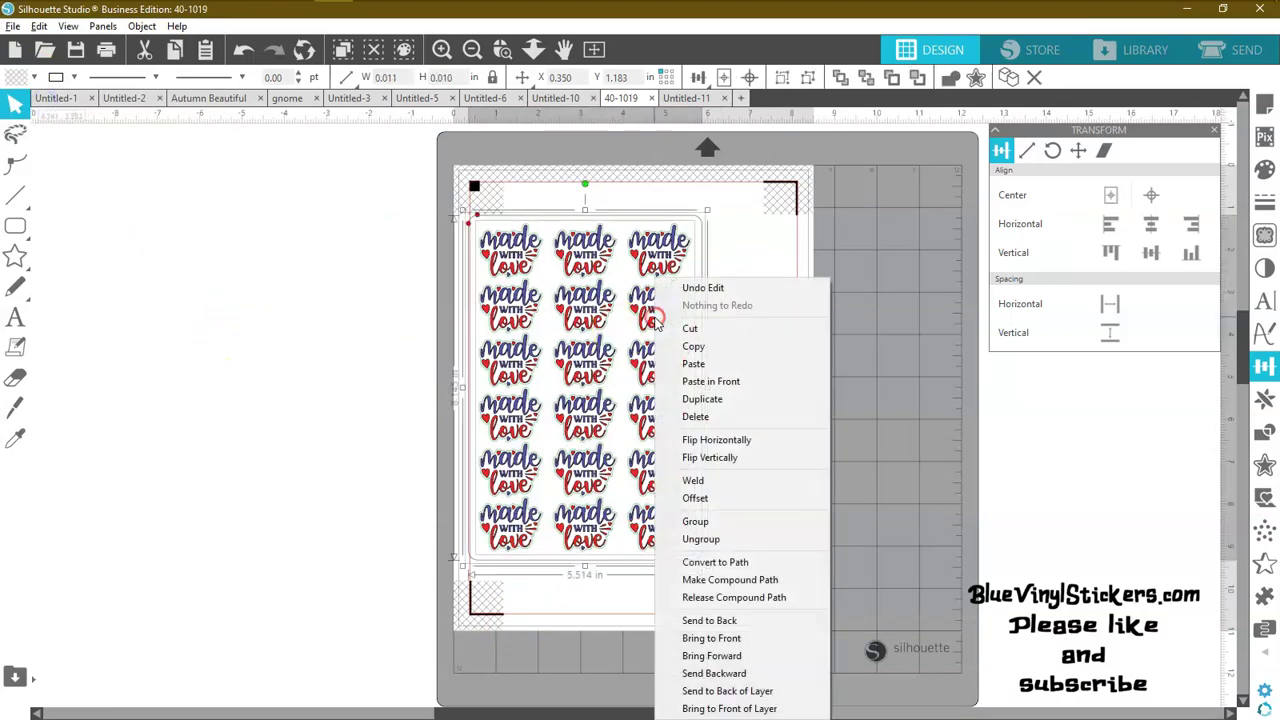
click(695, 522)
click(305, 395)
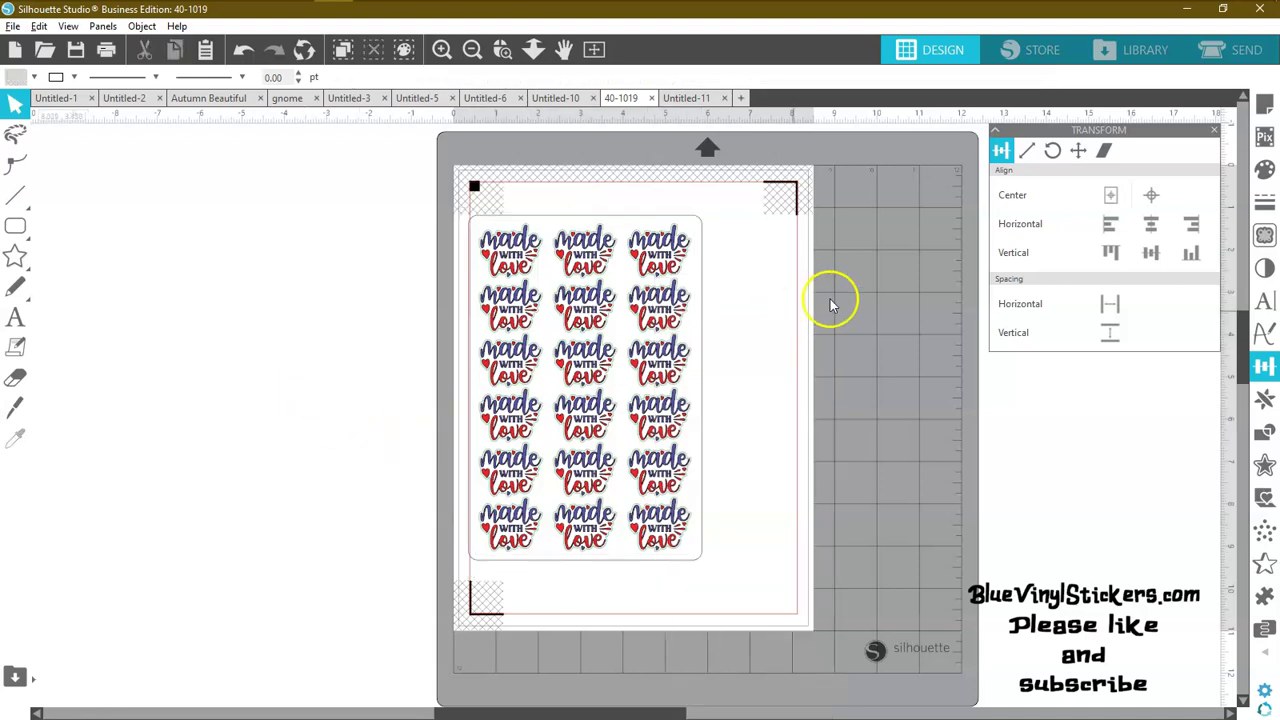
click(692, 328)
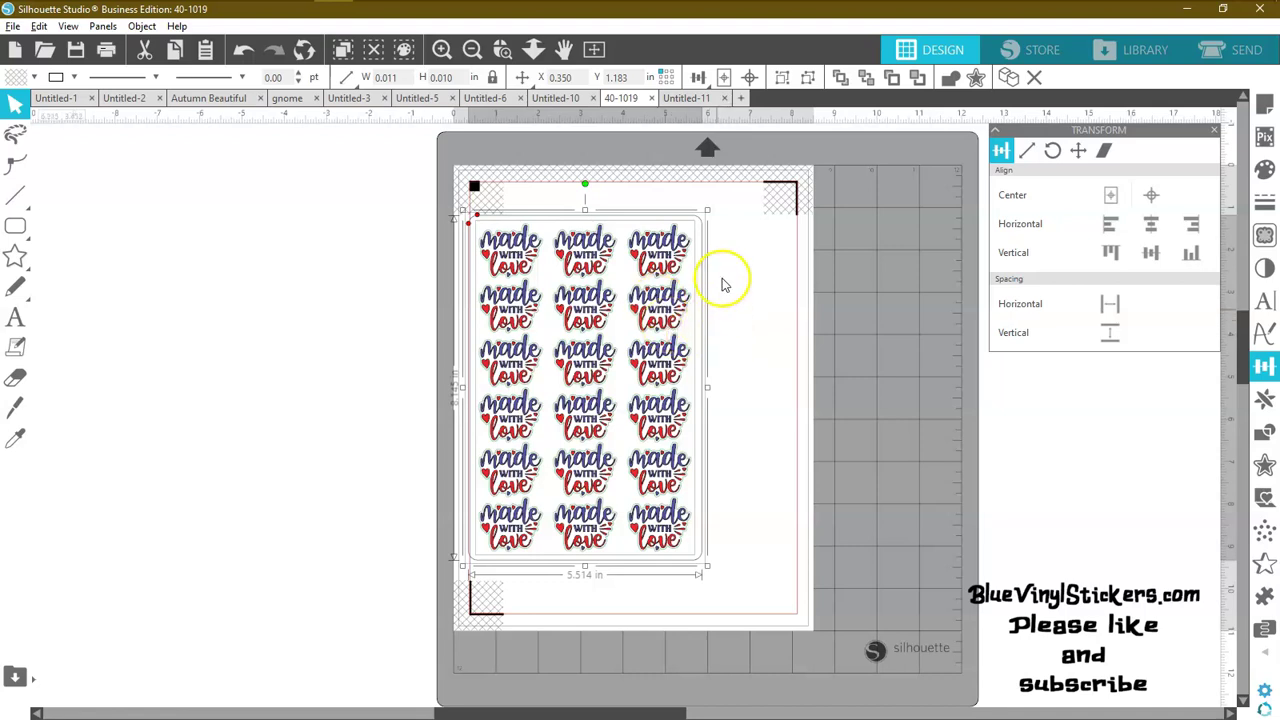
right_click(577, 384)
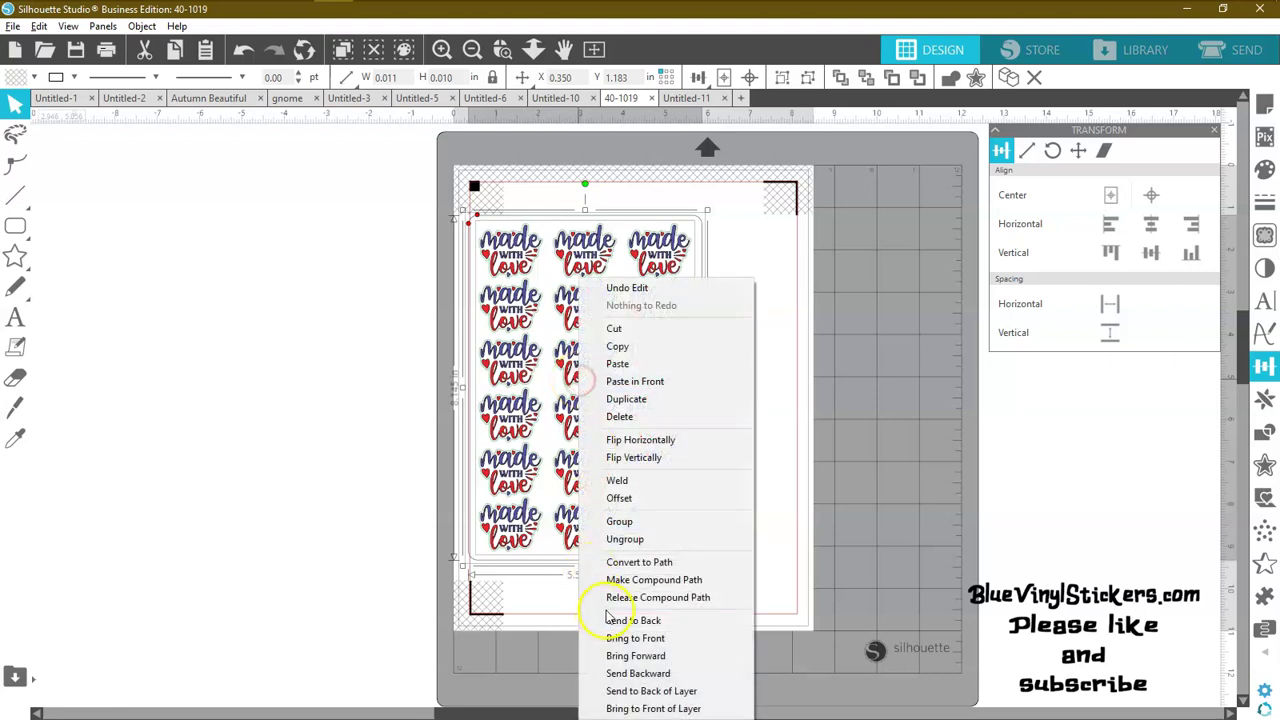
click(619, 522)
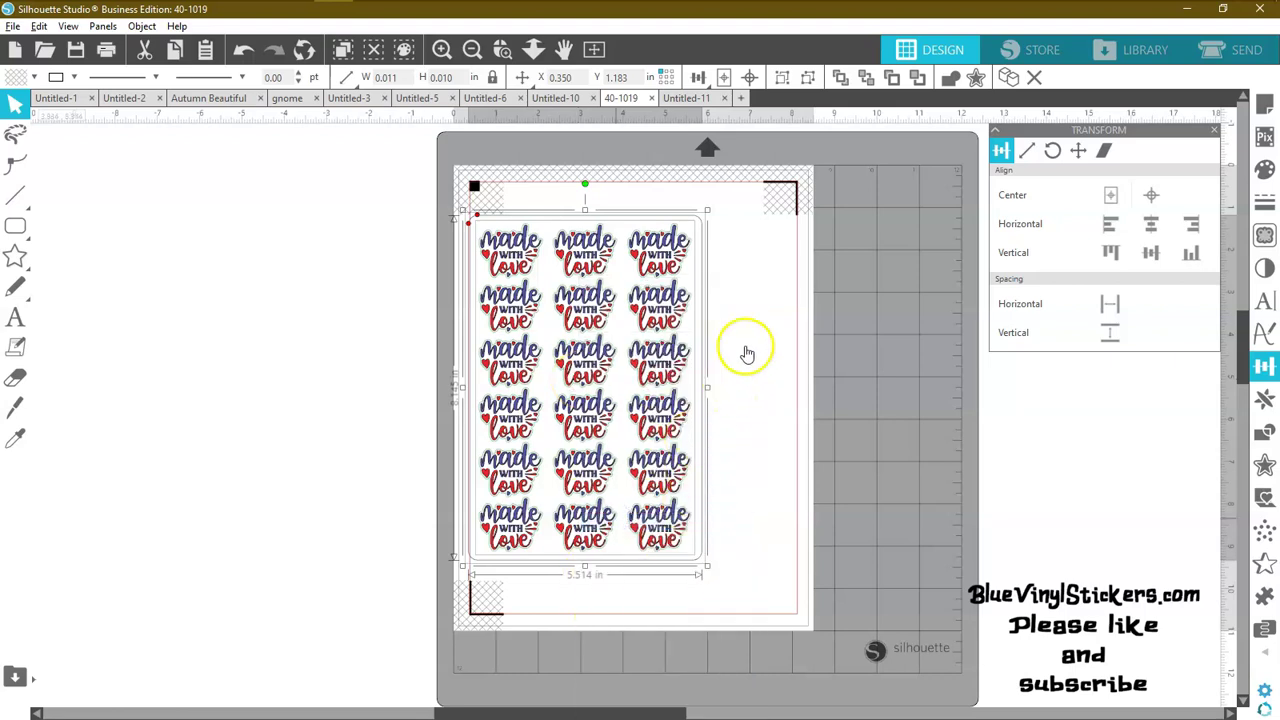
drag(670, 366, 705, 343)
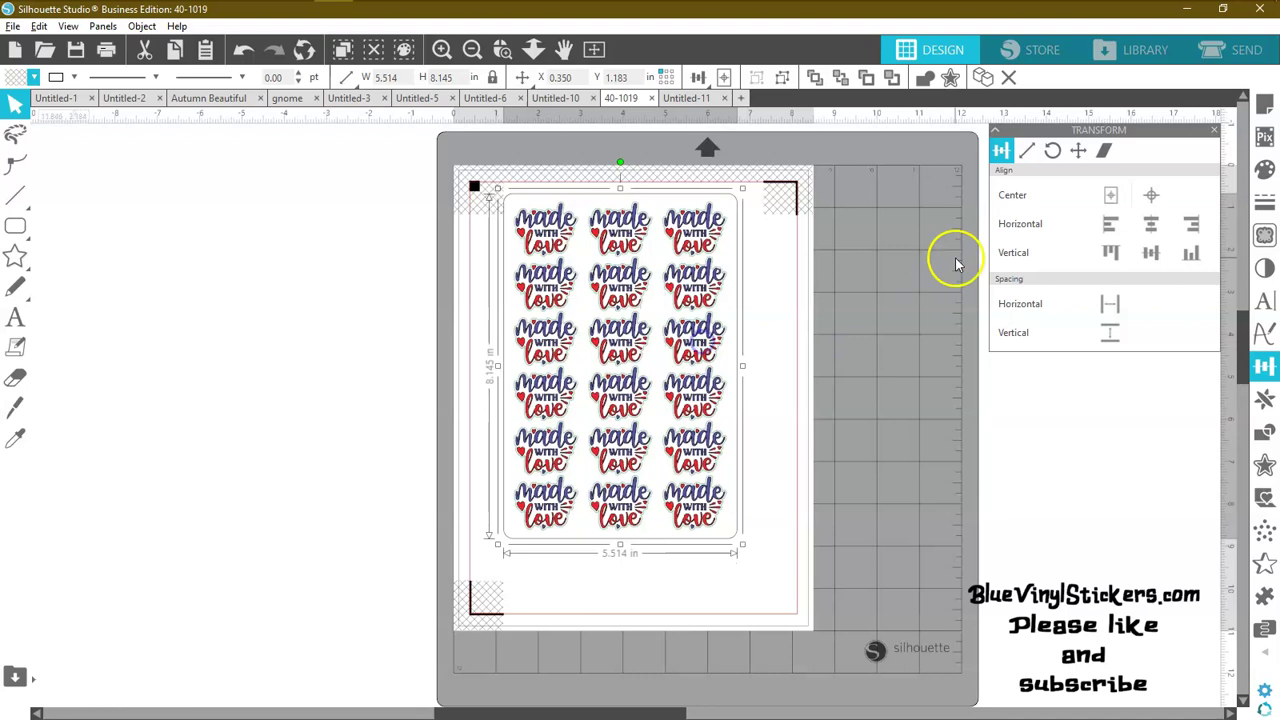
Try a registration mark inset of 0.875 in, restore it to 0.394 in, and move the sticker group back up.
click(1265, 108)
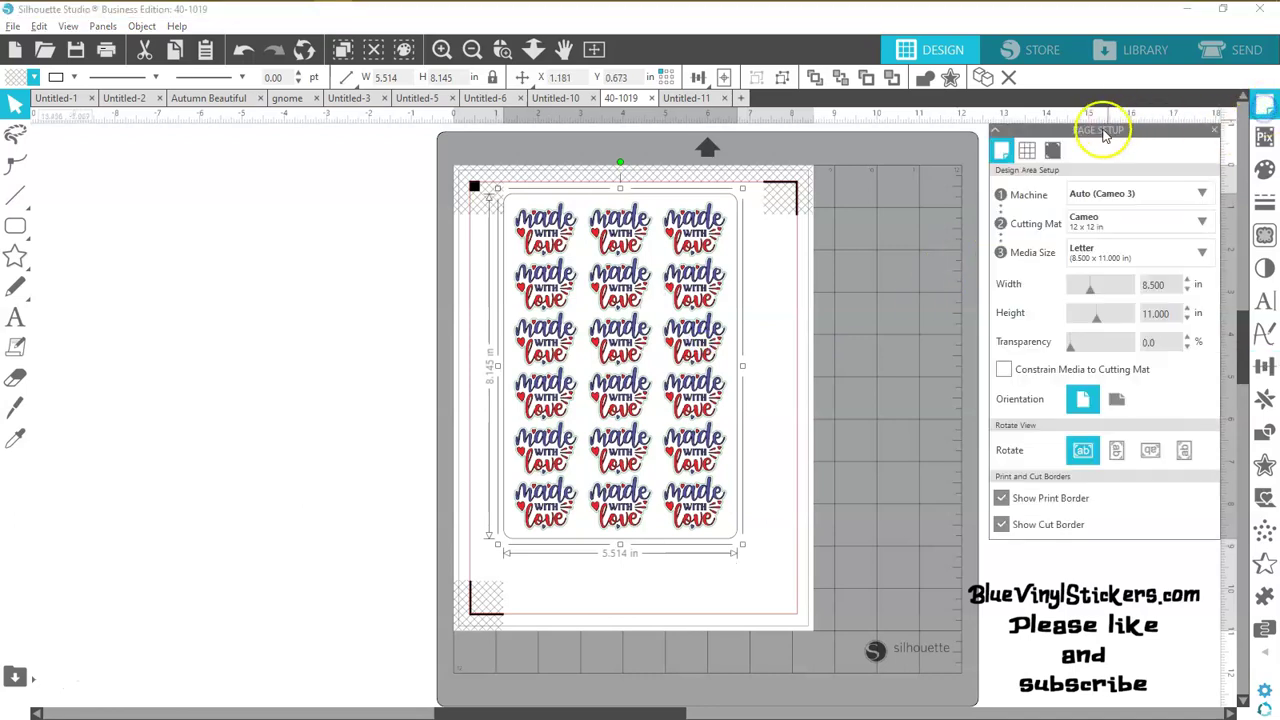
click(1054, 151)
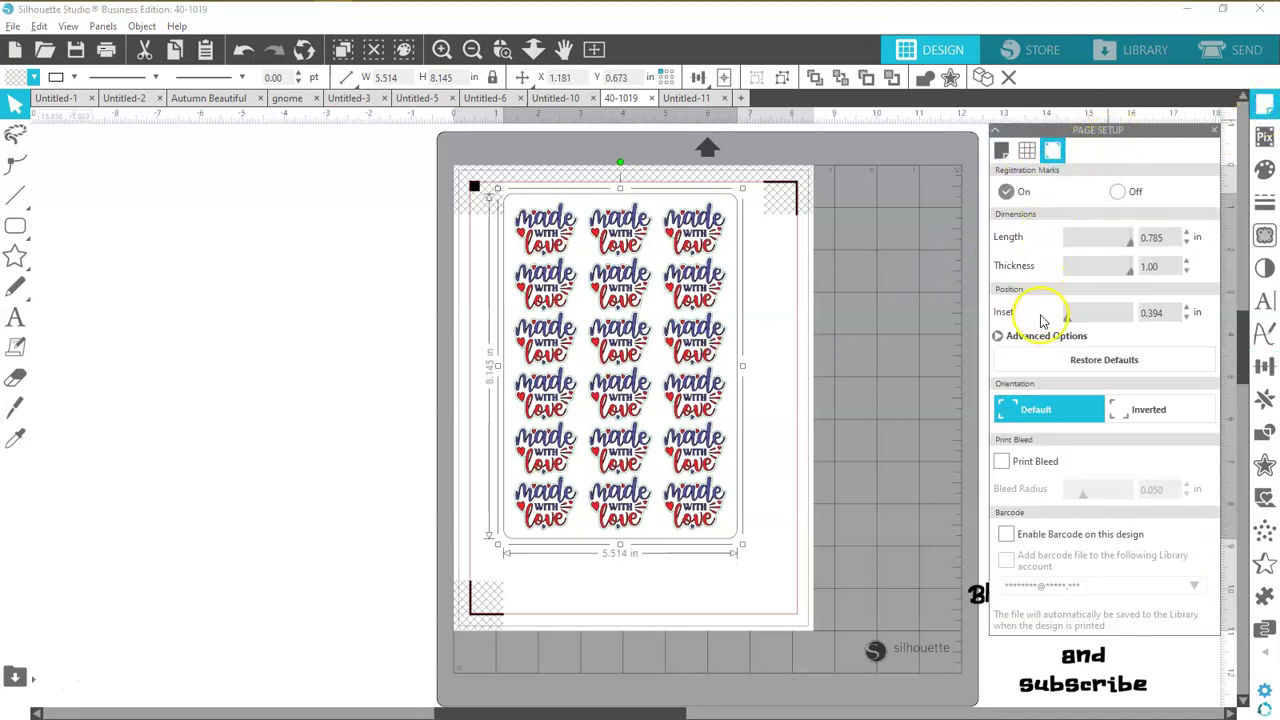
drag(1067, 320, 1077, 314)
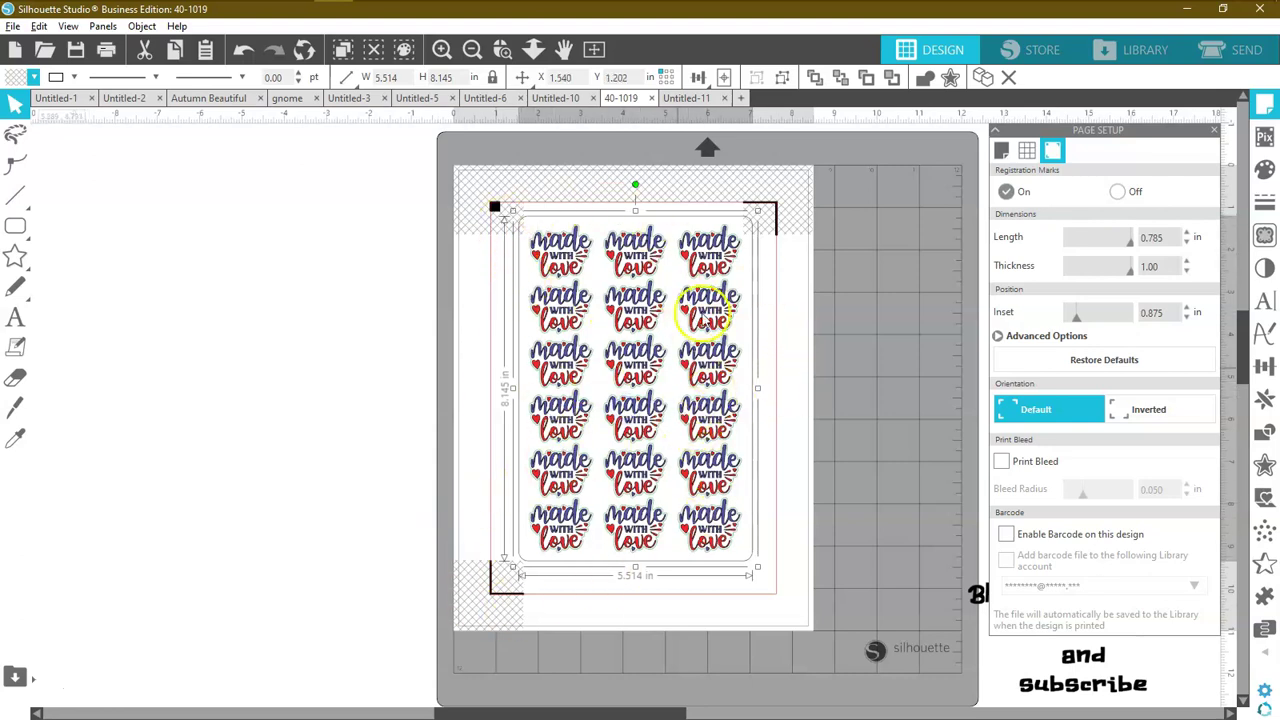
drag(1076, 316, 1066, 318)
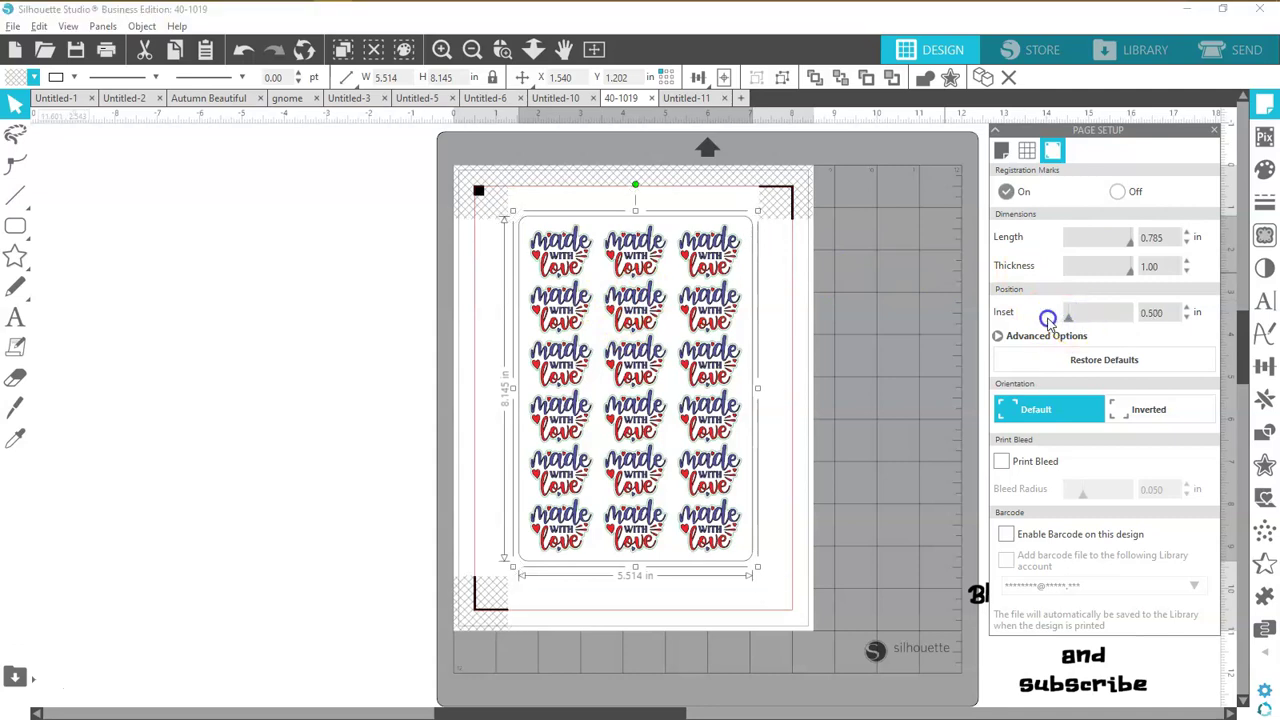
drag(713, 370, 698, 360)
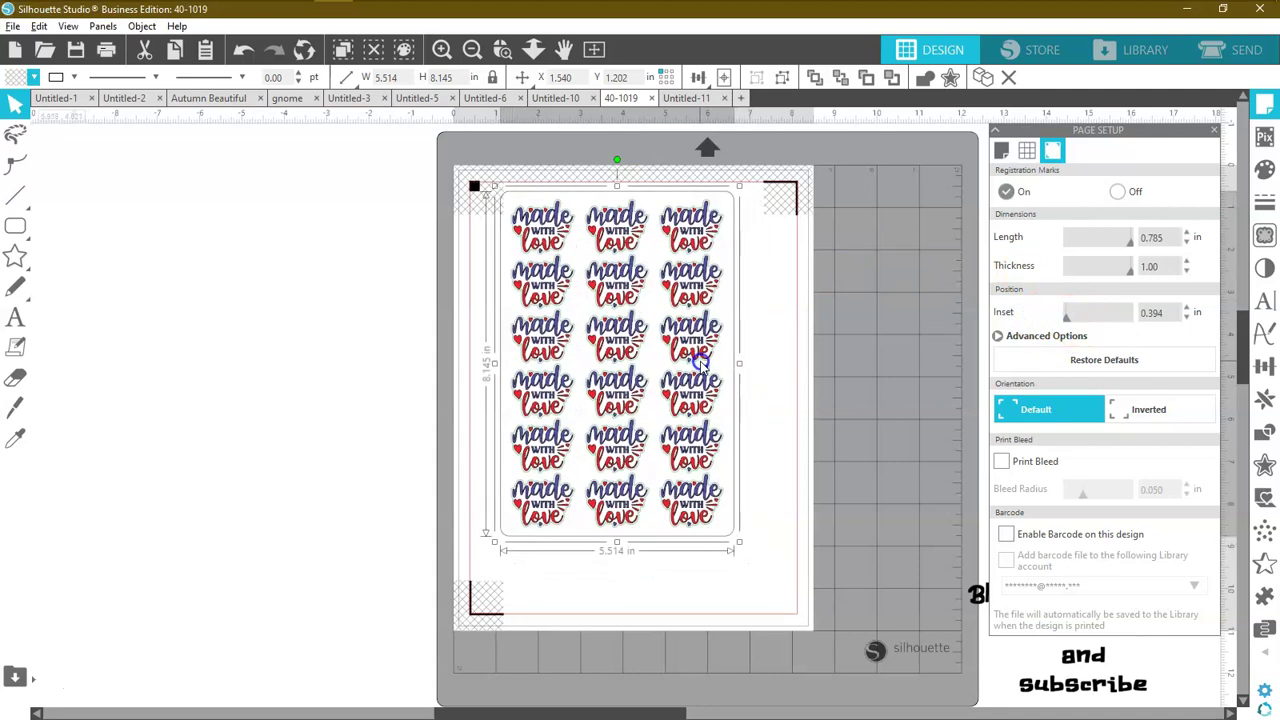
Set the registration marks' bottom inset to 1.625 in and right inset to 1.500 in.
click(998, 337)
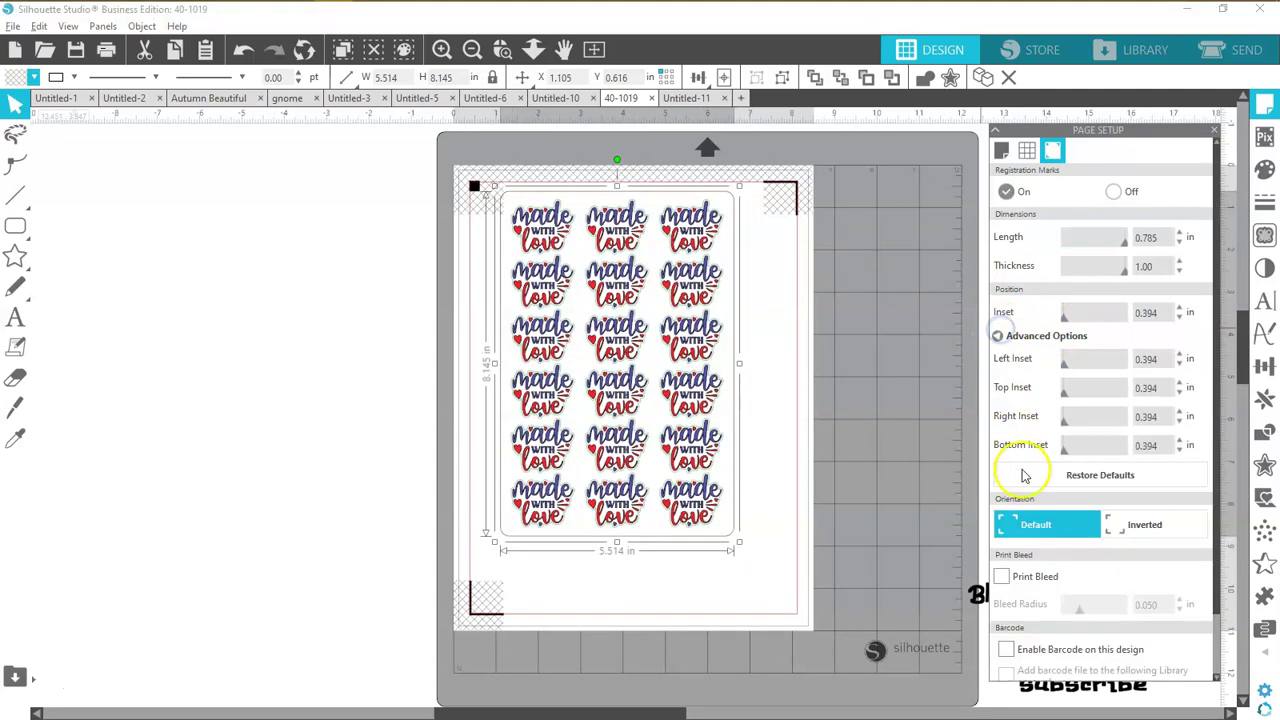
drag(1066, 458, 1090, 452)
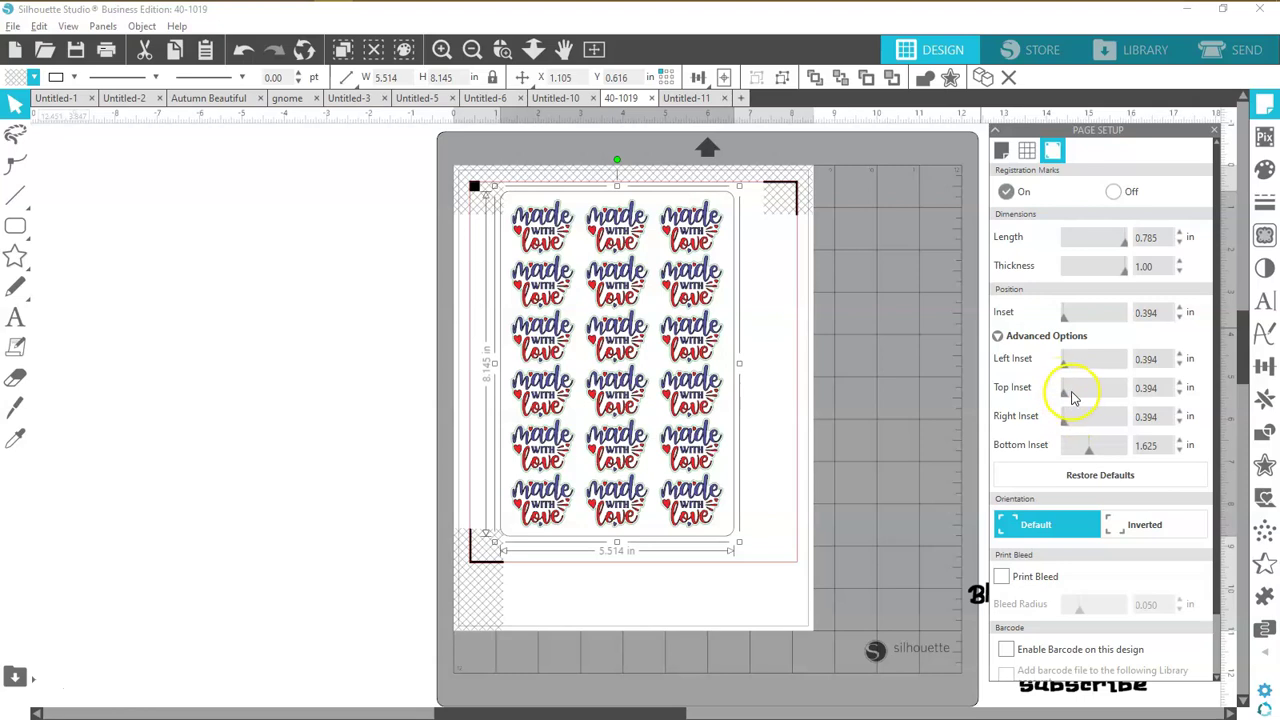
drag(1066, 425, 1088, 425)
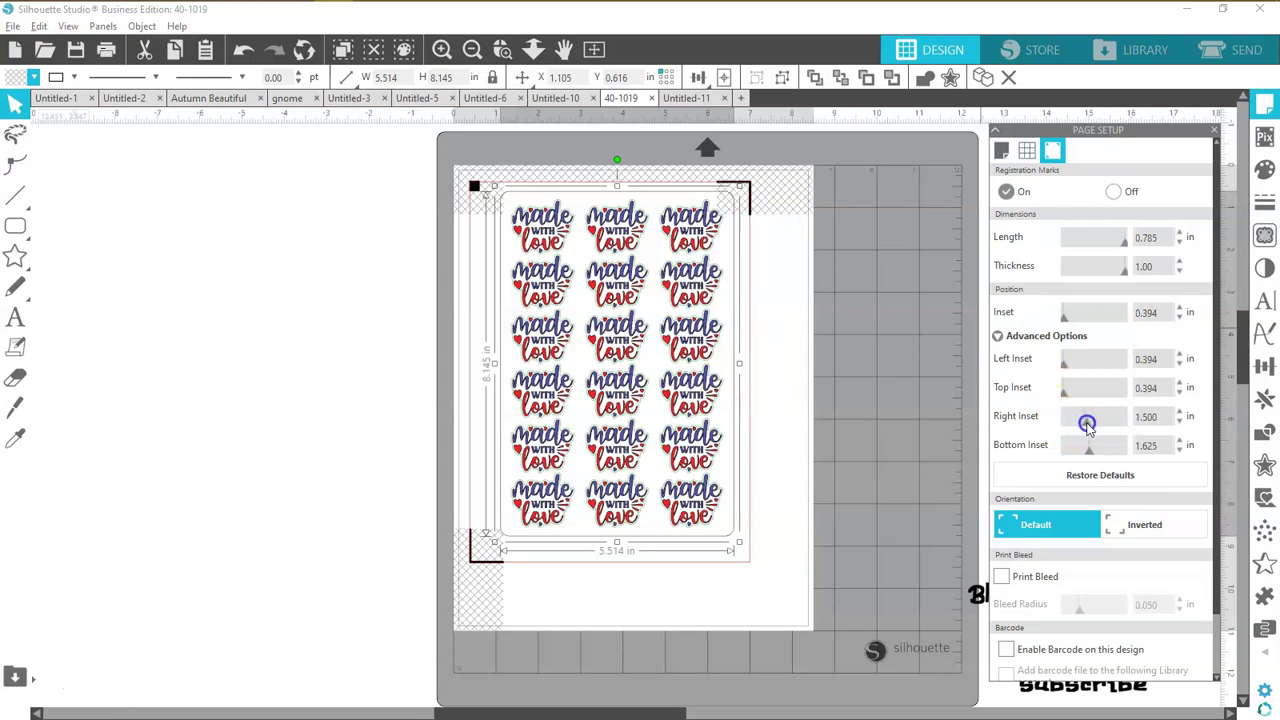
click(607, 418)
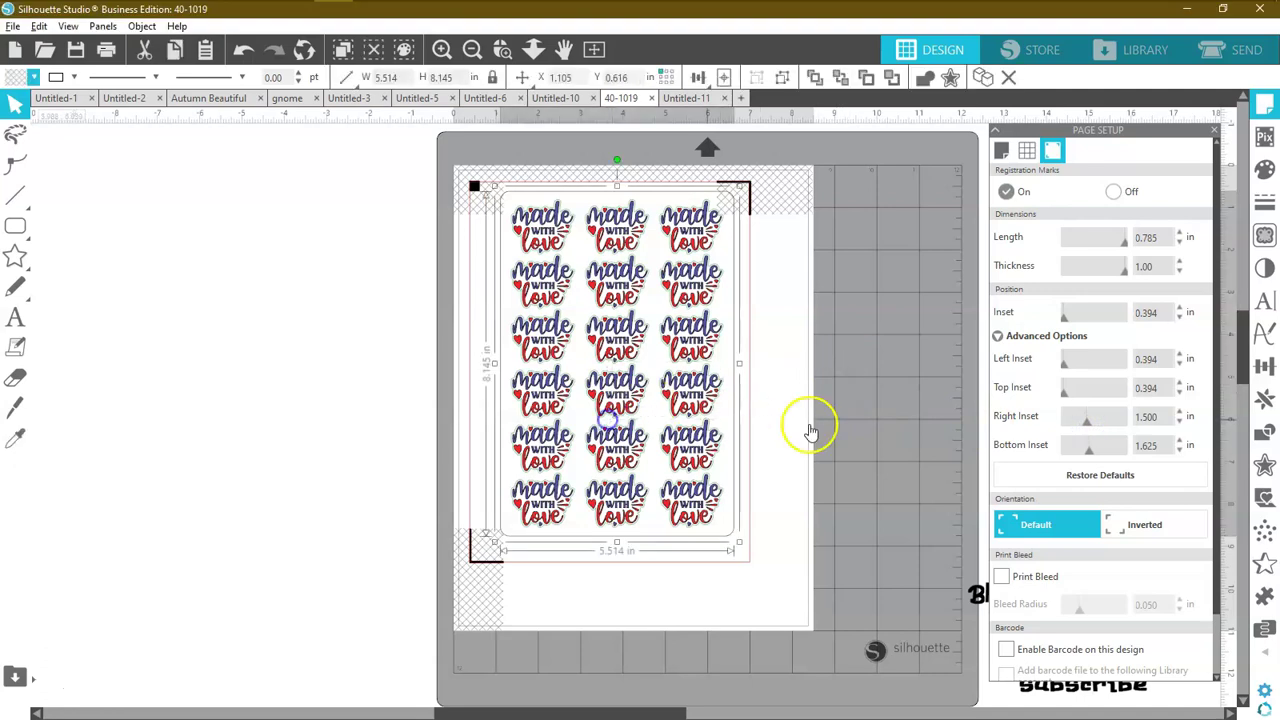
Undo a trial centering of the sticker group on the page and position the group centrally inside the reduced registration mark border.
click(1260, 369)
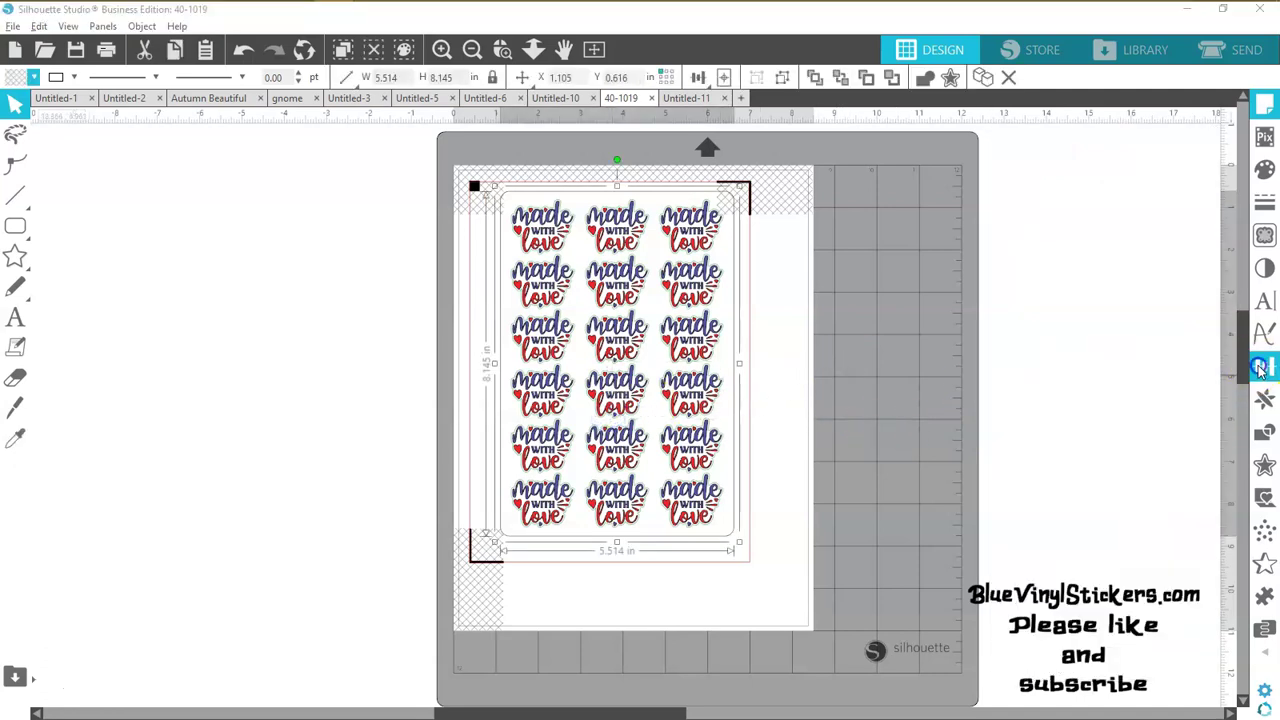
click(1153, 198)
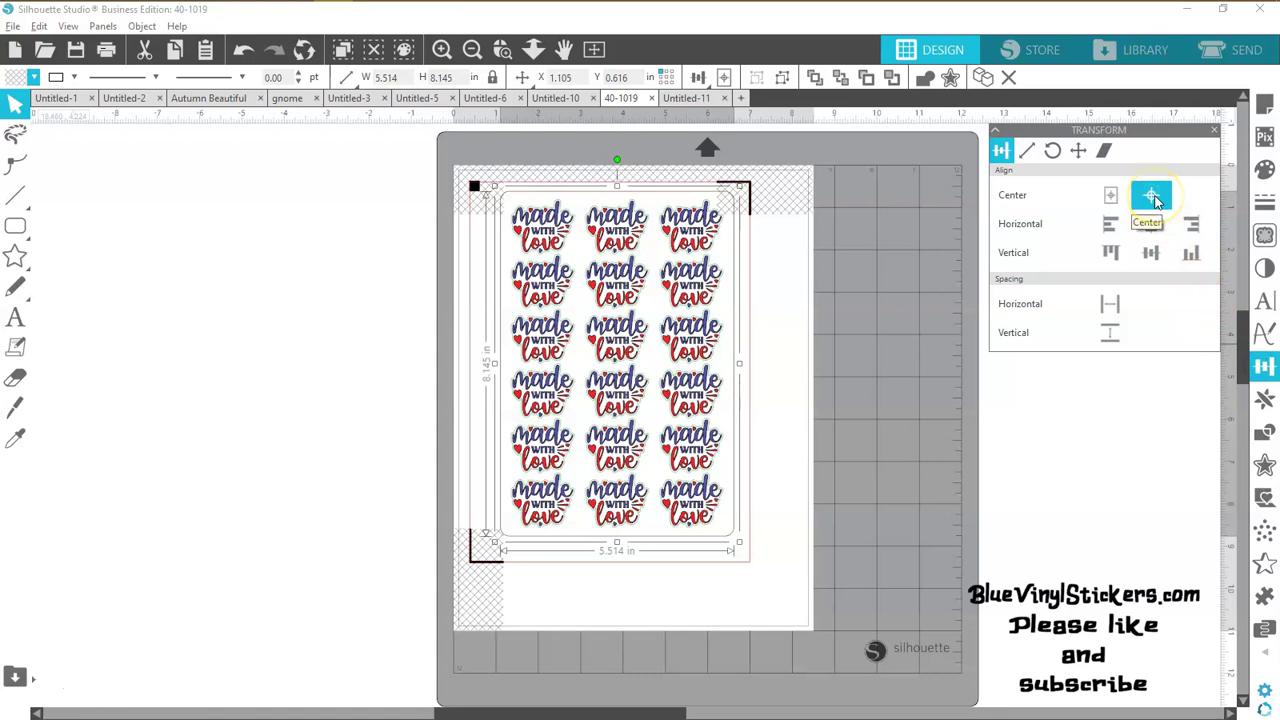
click(1111, 196)
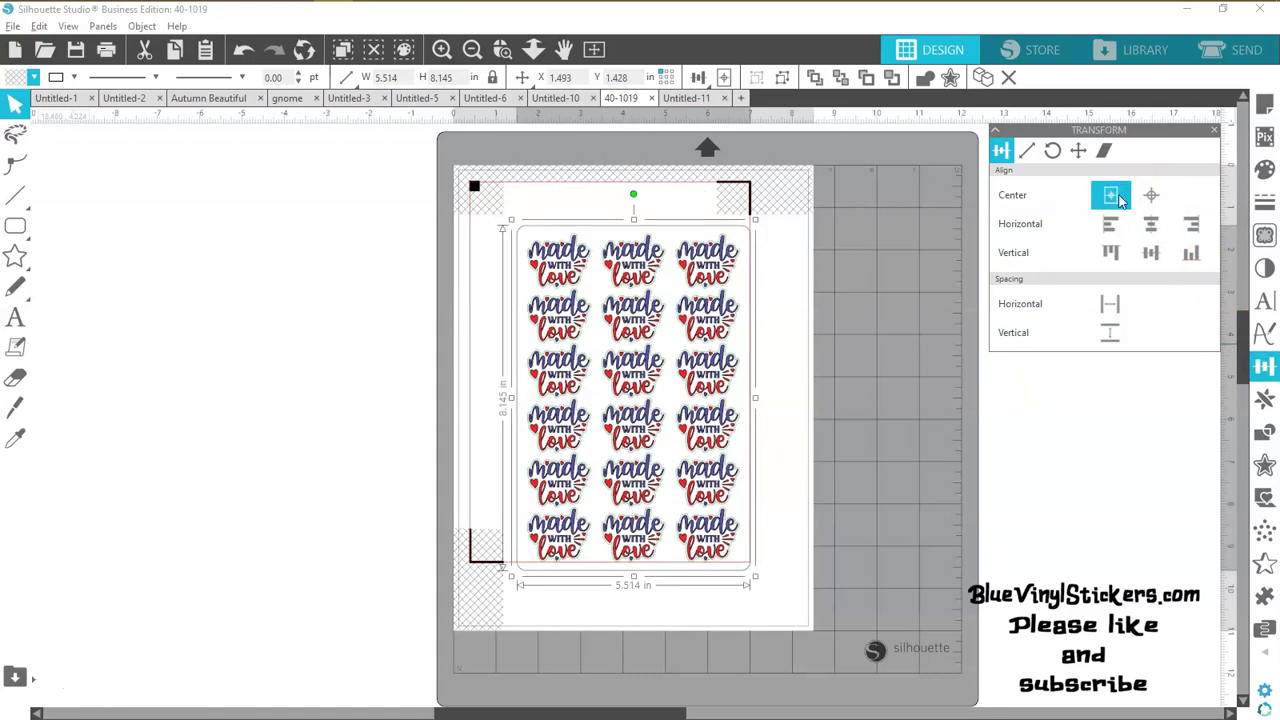
click(245, 49)
click(1124, 200)
click(829, 288)
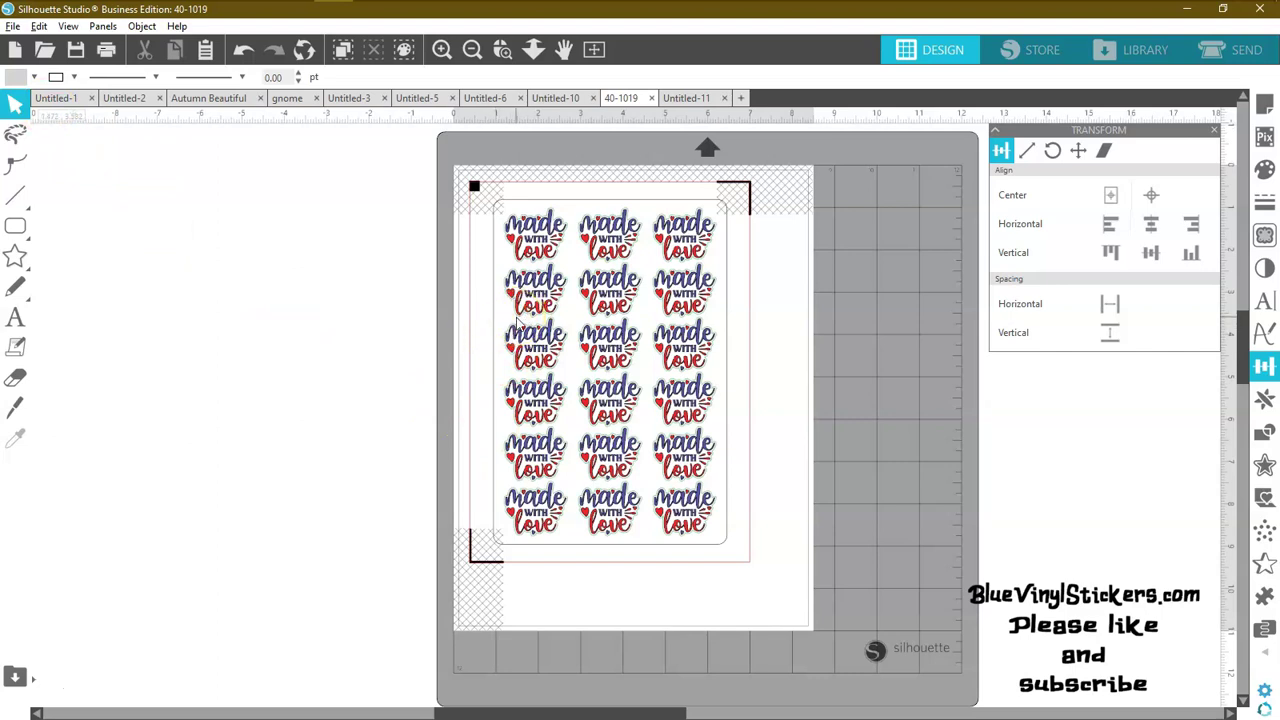
Examine the sticker sheet's print preview with its registration marks and close it without printing.
click(13, 27)
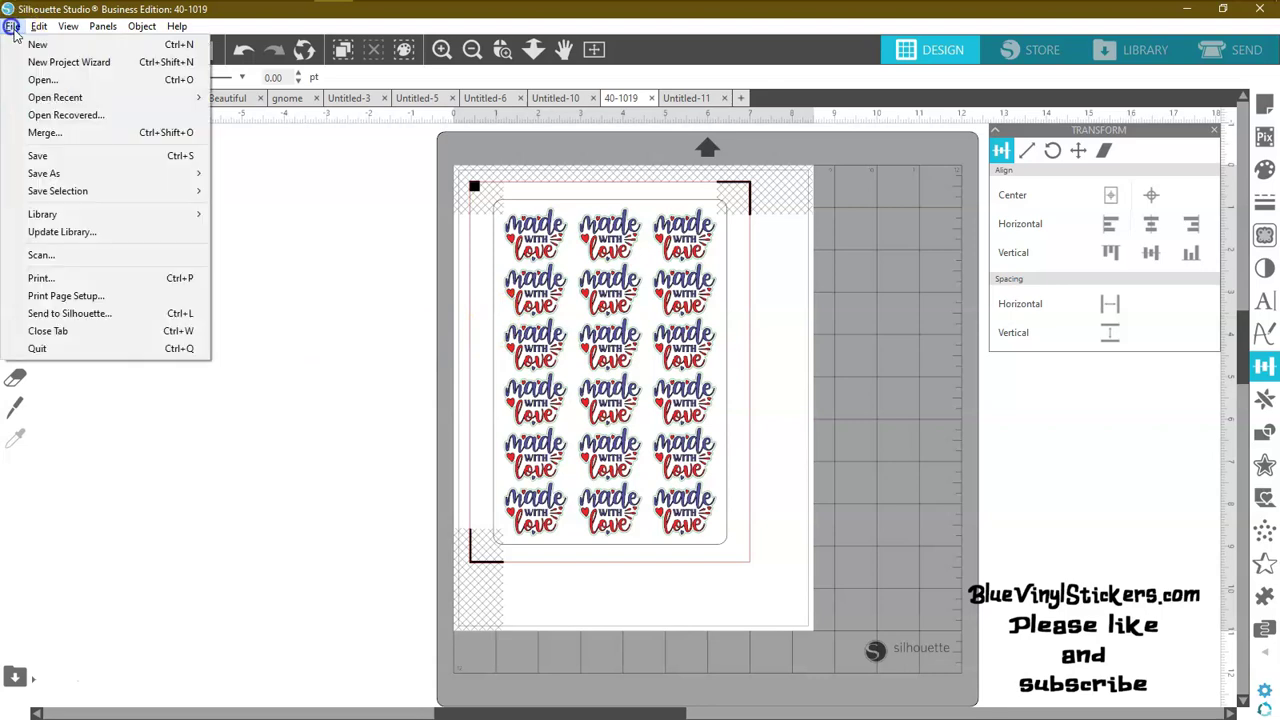
click(37, 280)
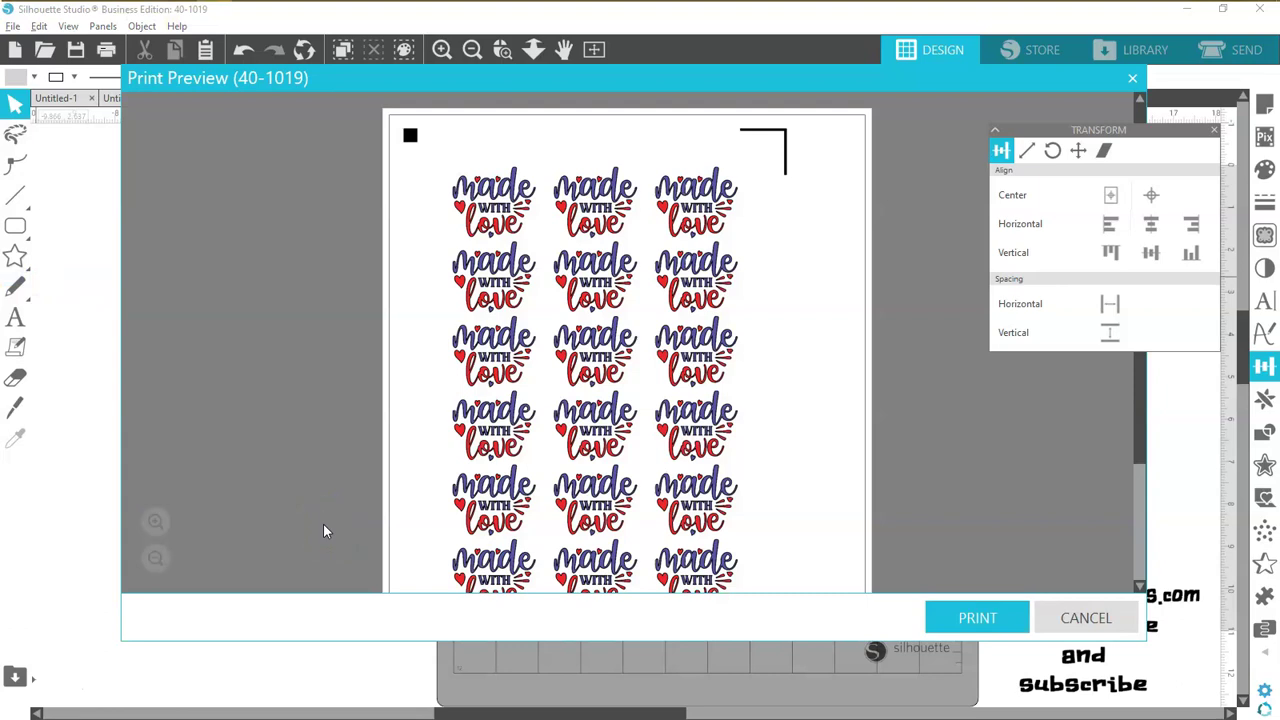
drag(1143, 403, 1133, 371)
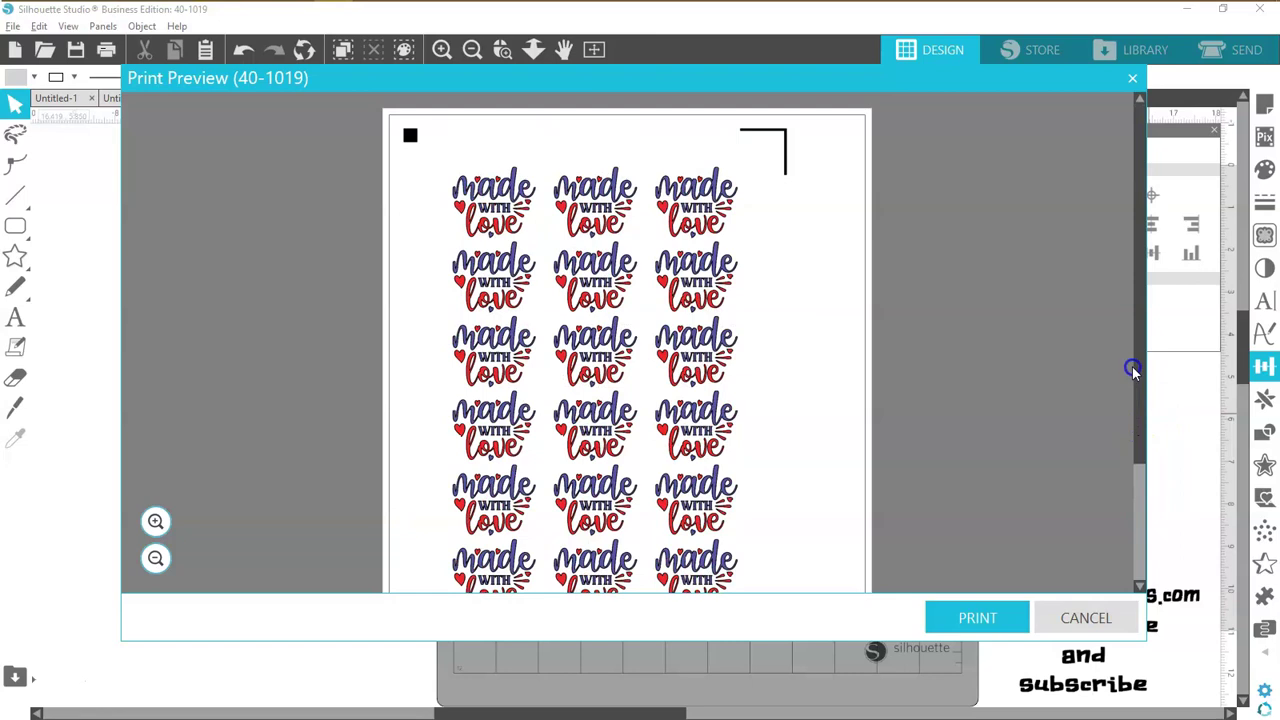
mouse_move(1143, 349)
mouse_down()
mouse_move(1143, 486)
mouse_move(1155, 345)
mouse_up()
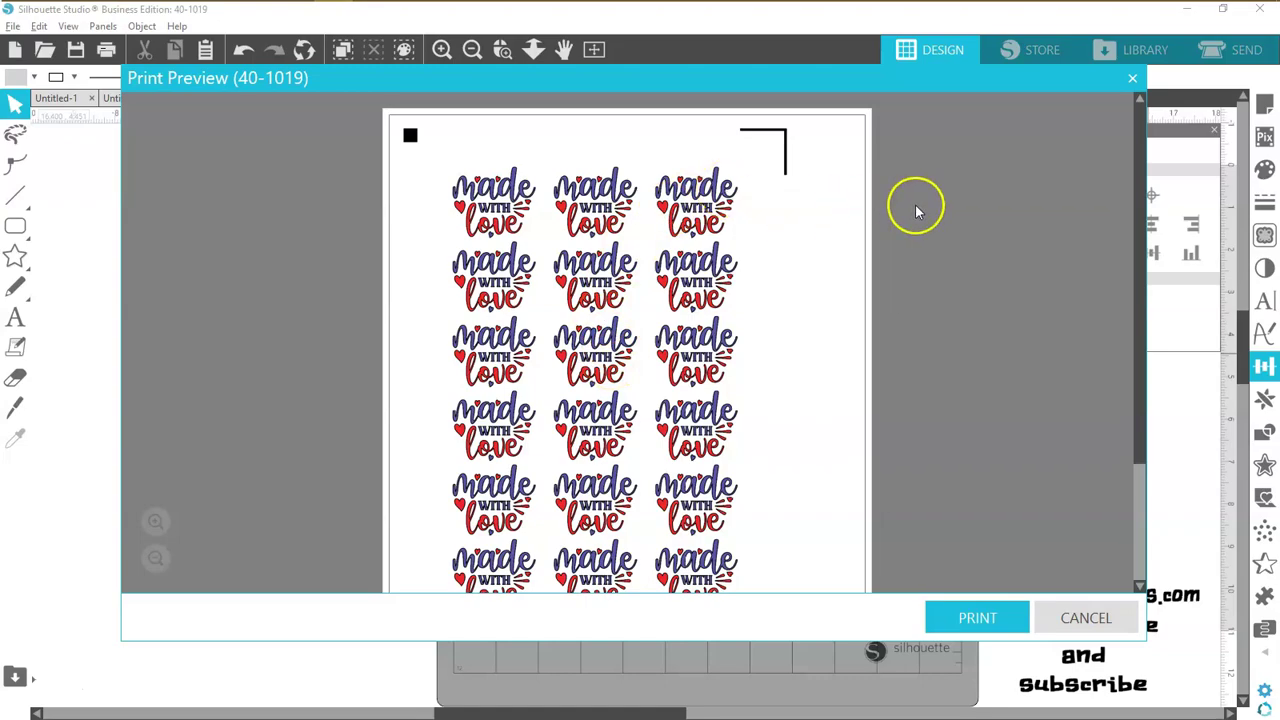
click(1071, 620)
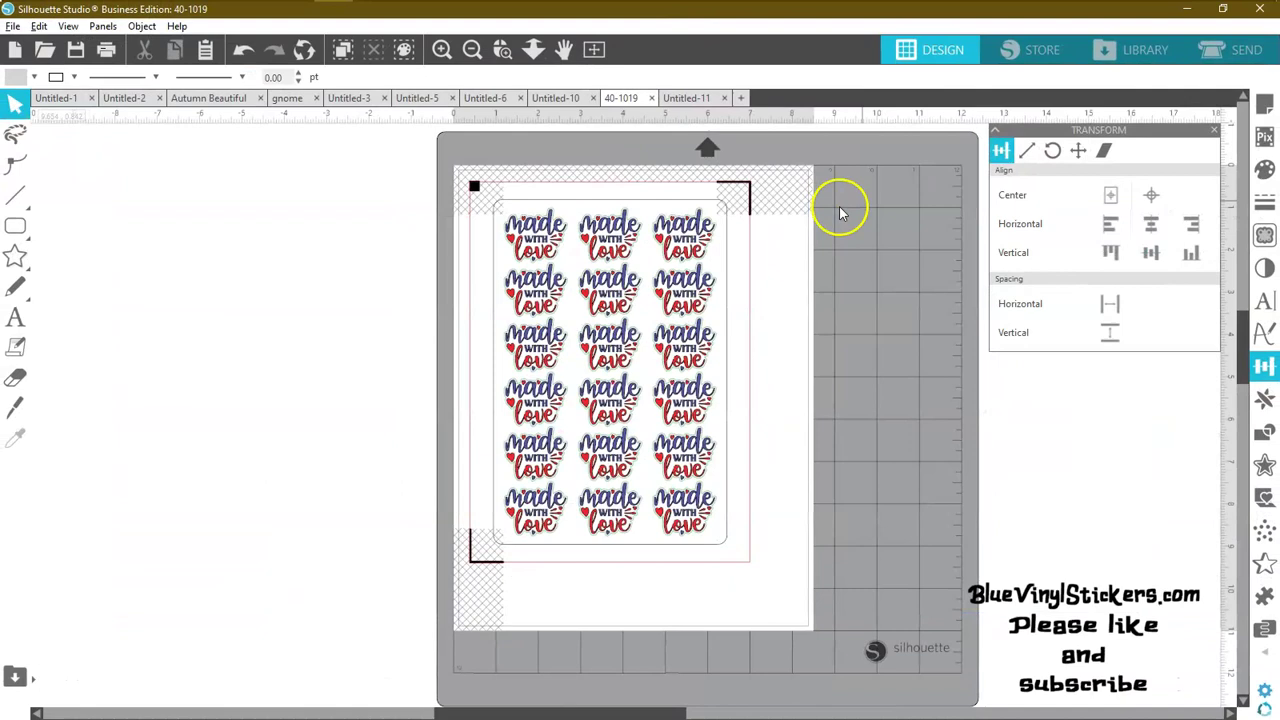
Bring up the sticker sheet's cut setup and organize its cut actions by line colour.
click(1243, 52)
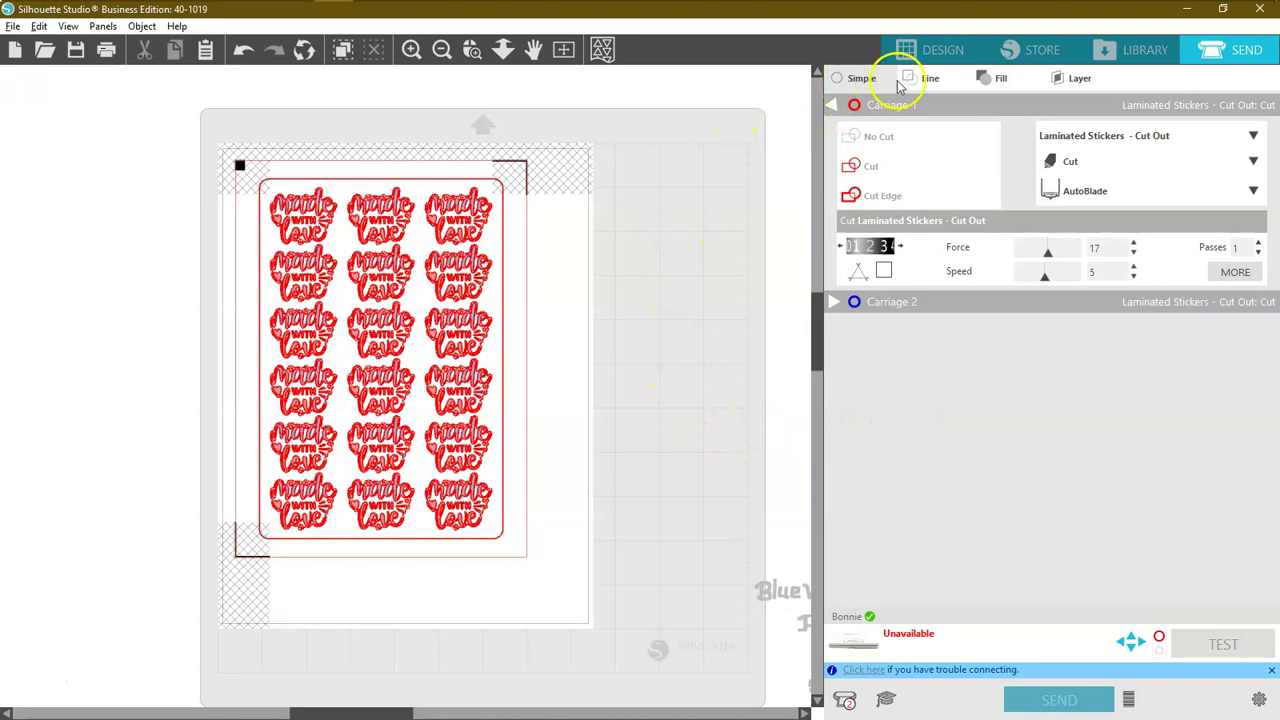
click(928, 80)
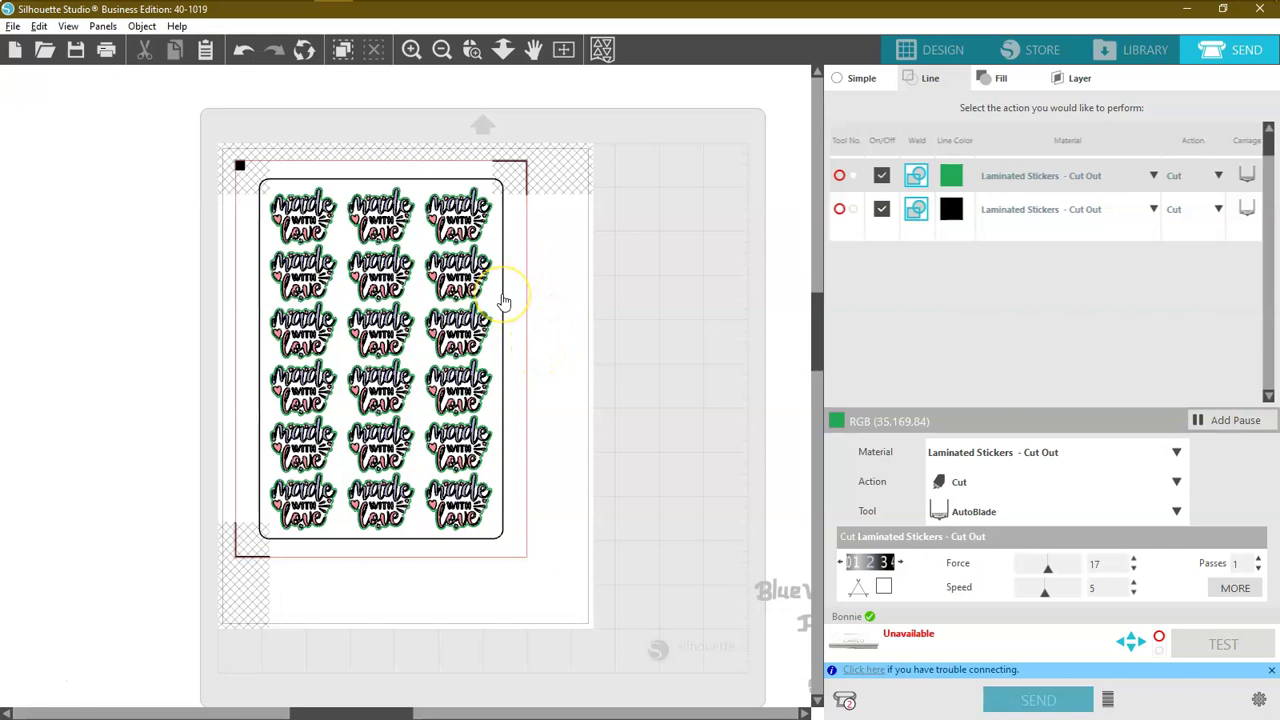
click(459, 278)
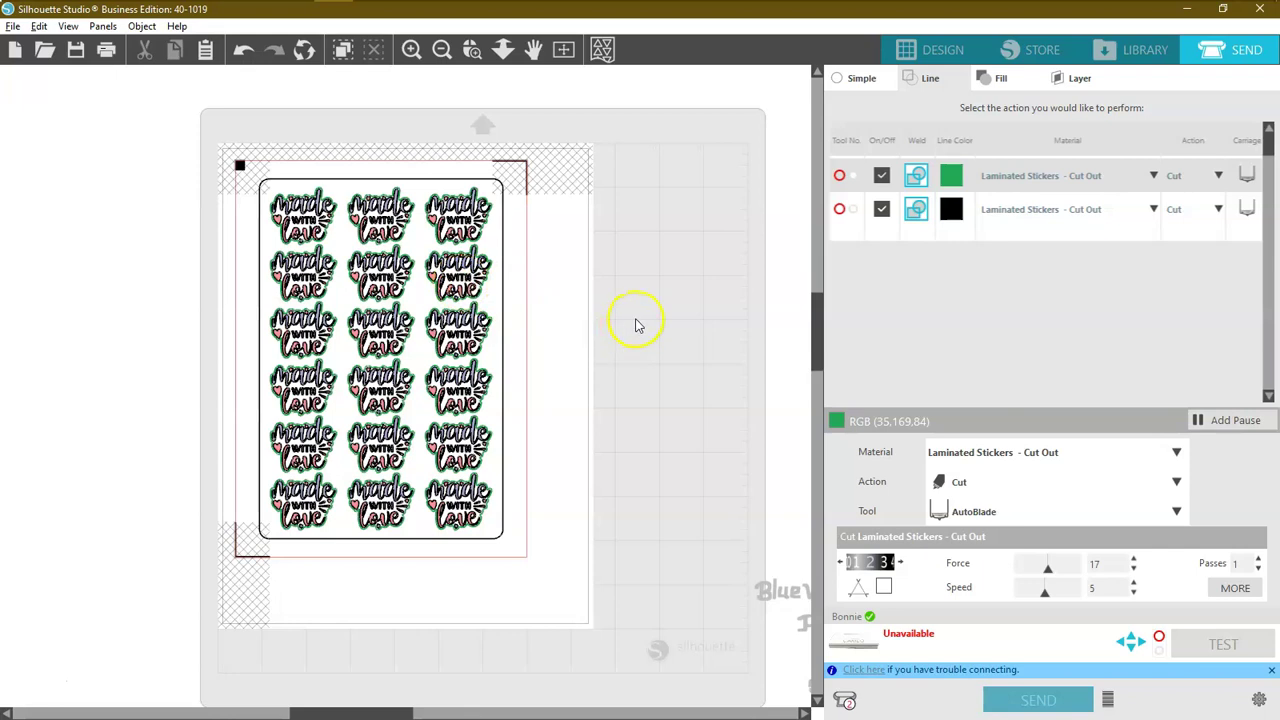
Ungroup the sticker sheet in the design to release the outer rounded rectangle from the stickers.
click(940, 49)
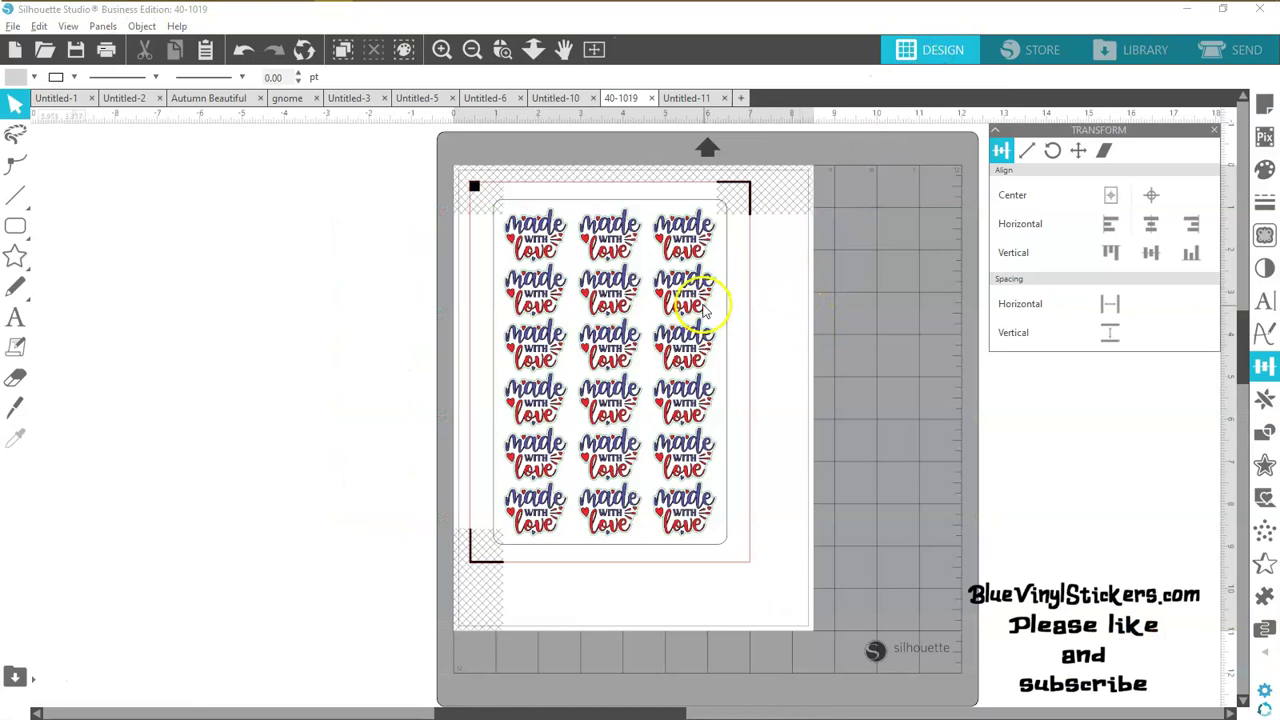
right_click(690, 355)
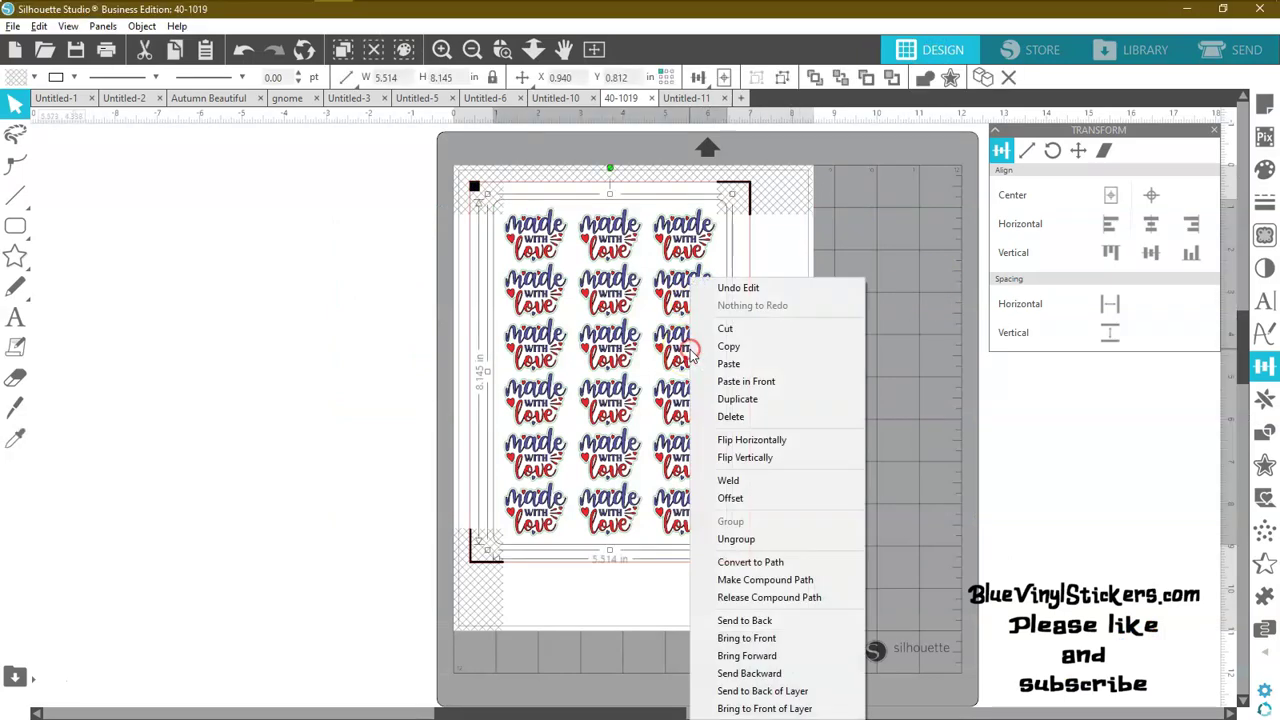
click(724, 541)
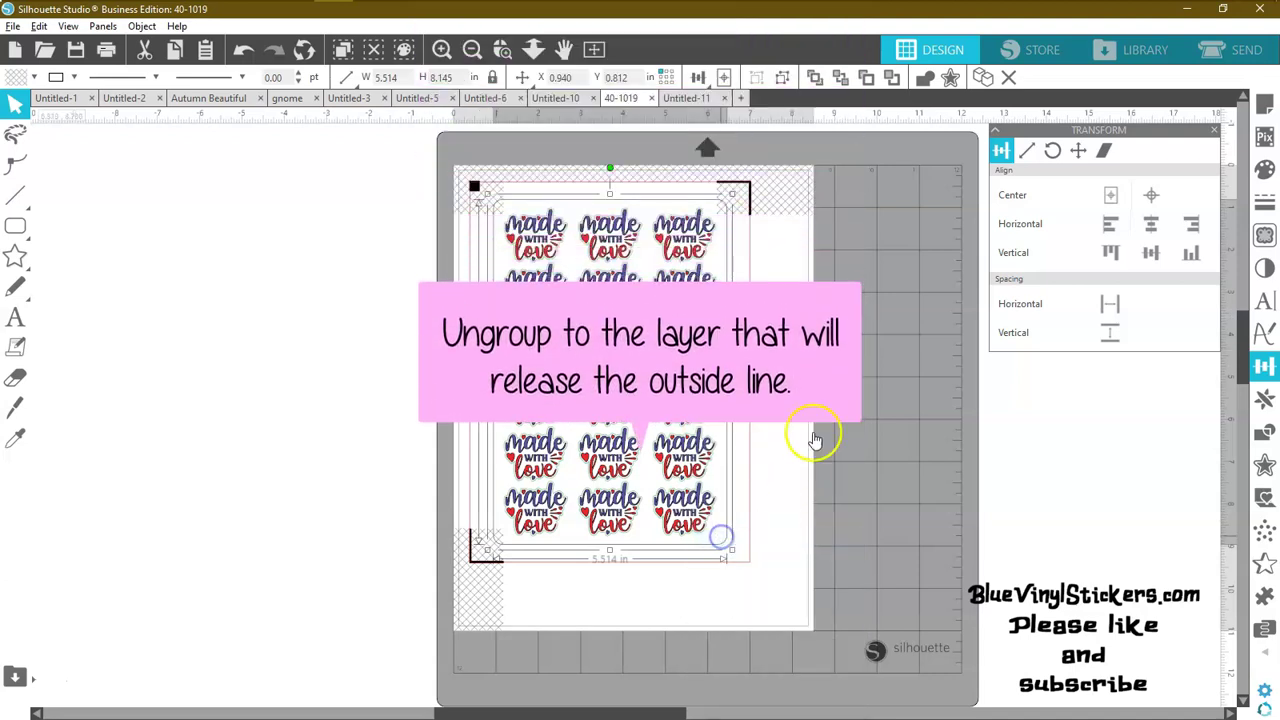
click(832, 330)
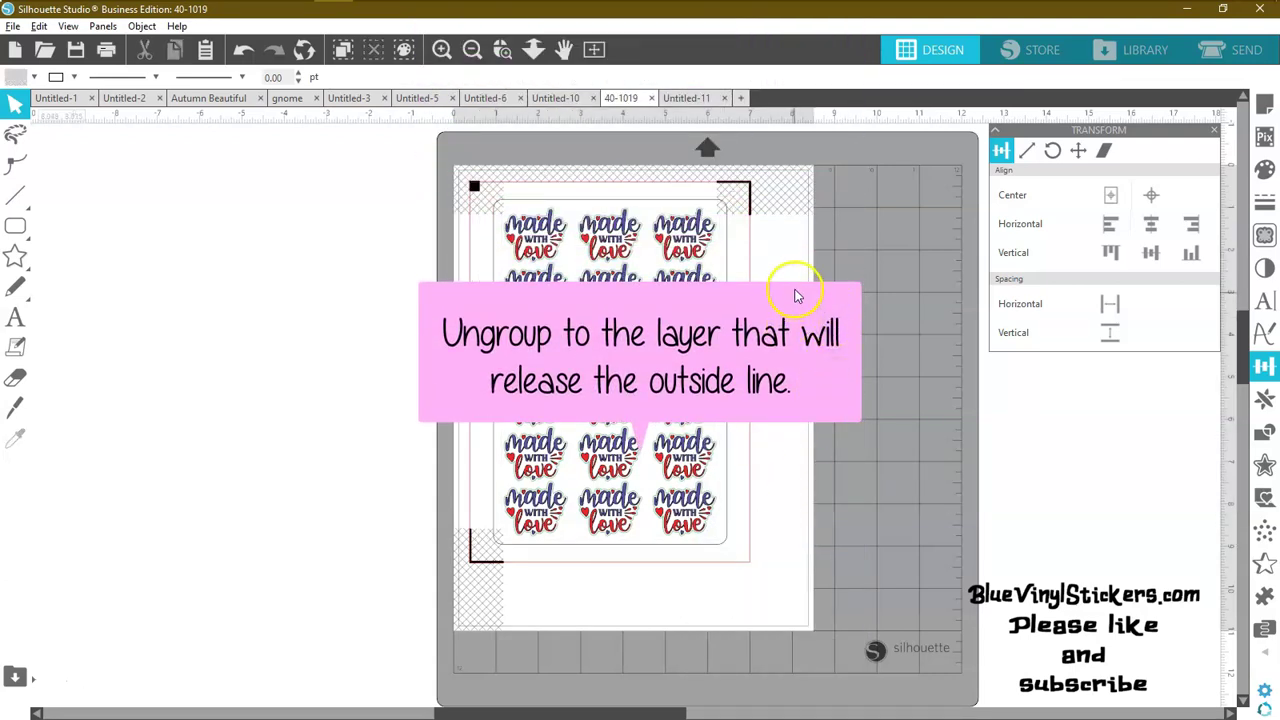
Set the line colour of the outer rounded rectangle to purple.
click(728, 322)
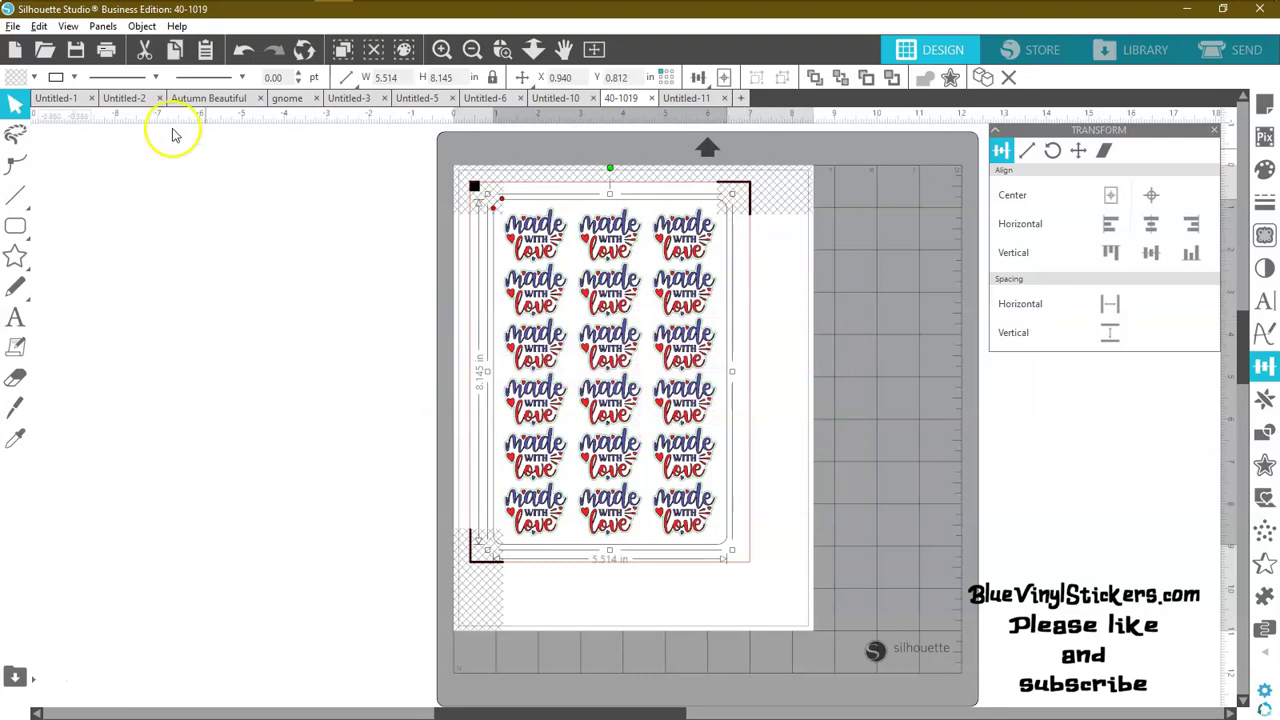
click(72, 77)
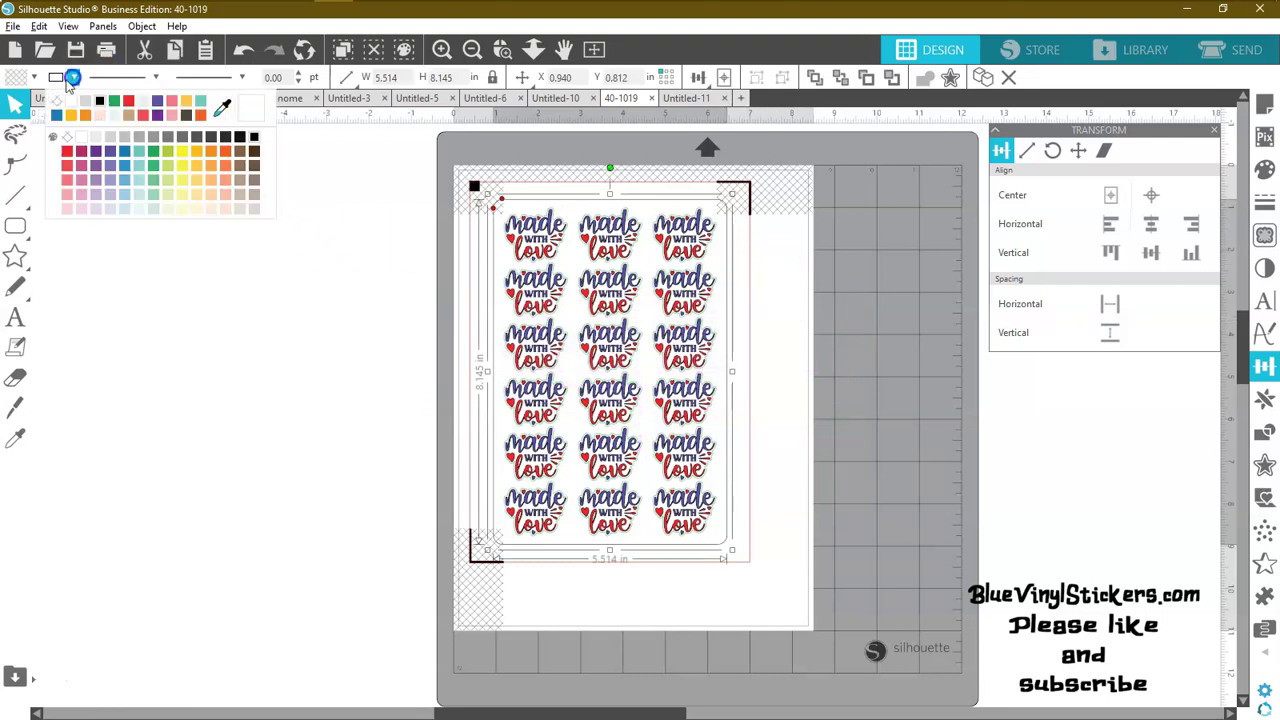
click(97, 157)
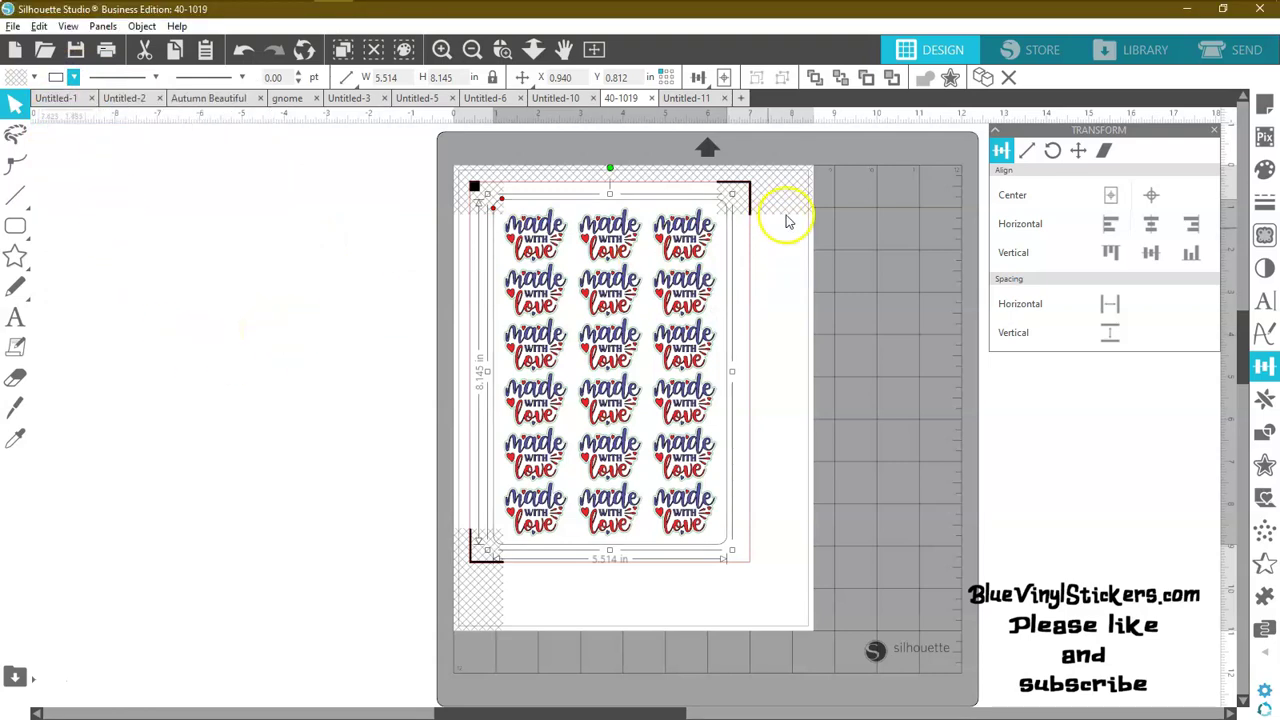
click(780, 278)
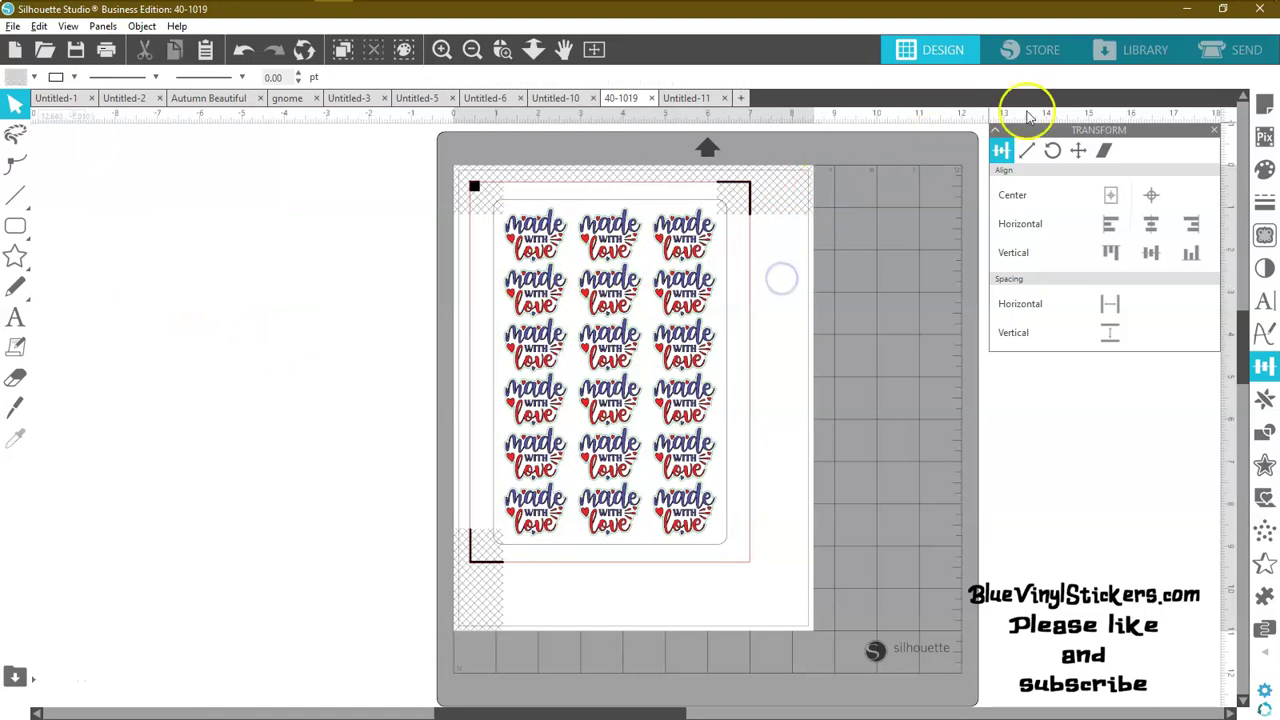
Refresh the line-colour cut list for the sheet and turn off cutting for the black lines.
click(1232, 49)
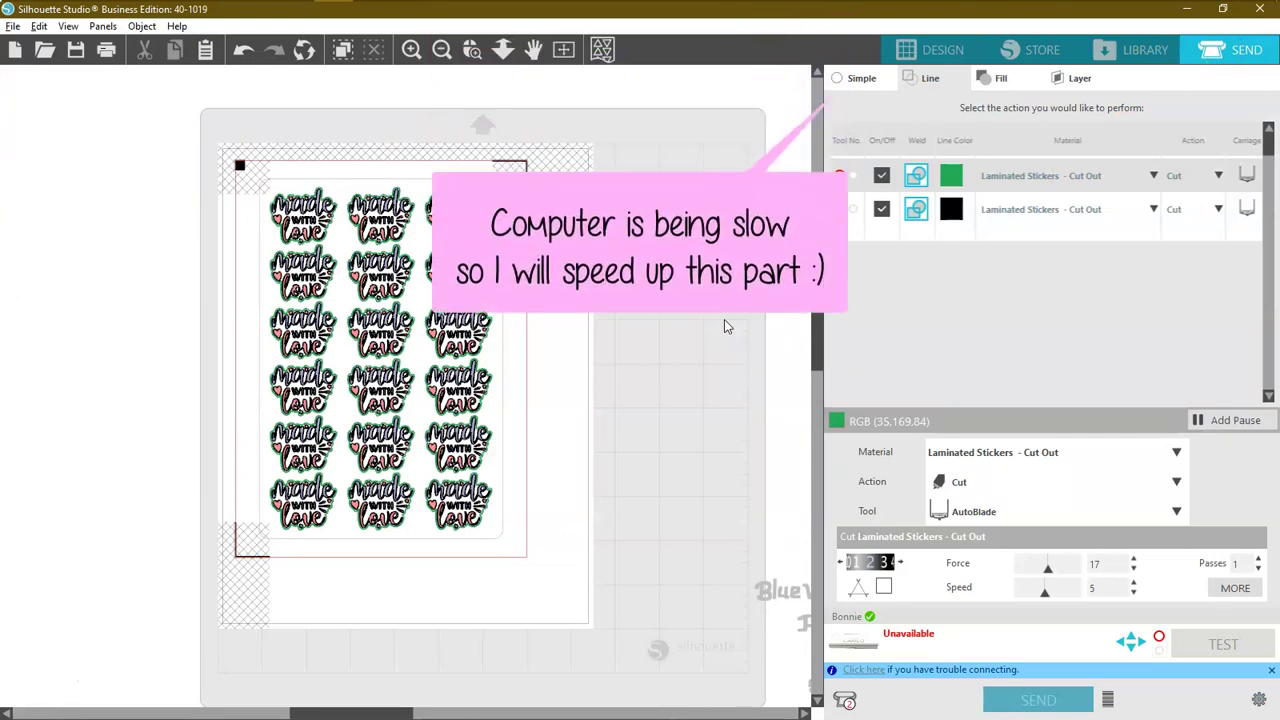
click(866, 80)
click(927, 84)
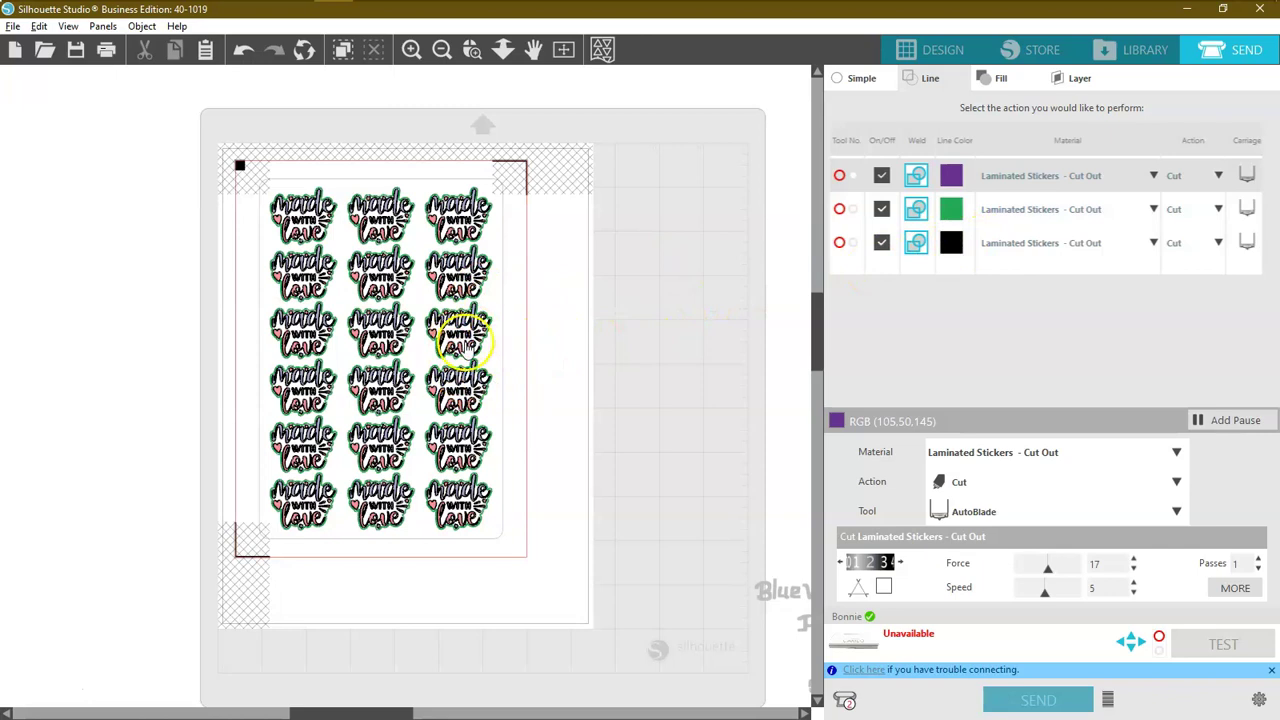
click(882, 243)
click(885, 333)
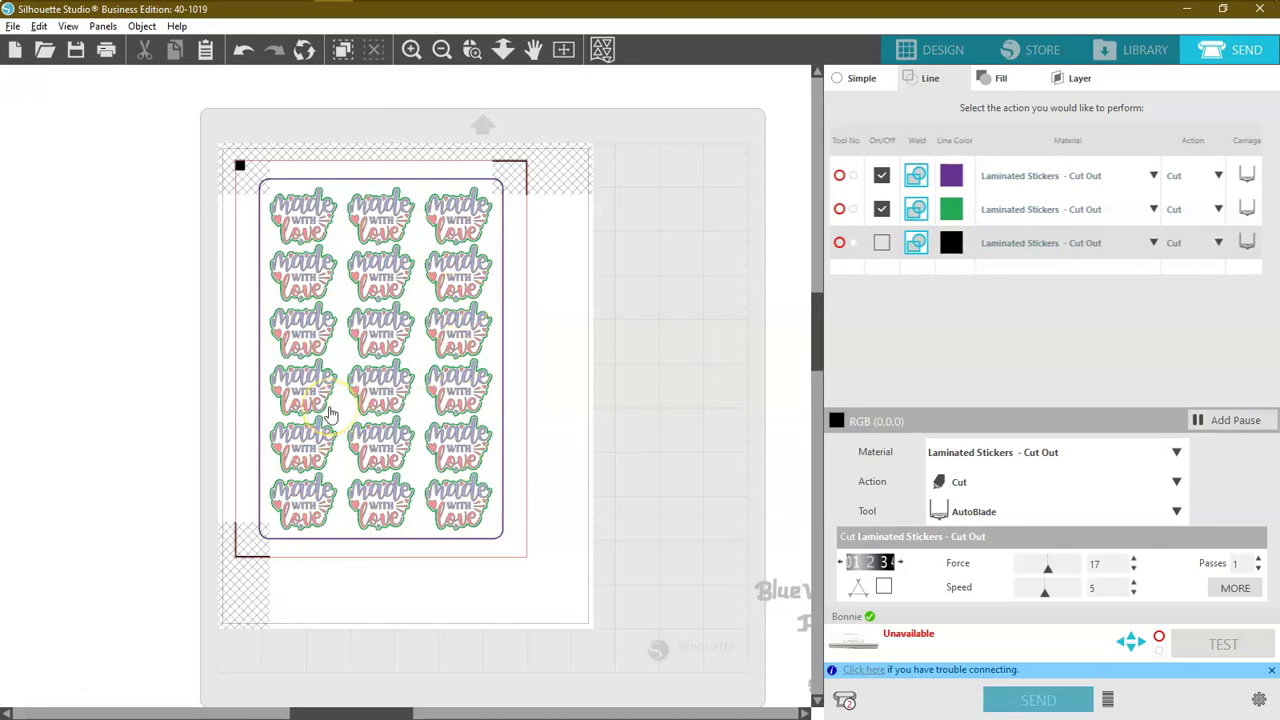
Assign Laminated Stickers - Cut Out to the purple outline and Laminated Stickers - Cut Through to the green sticker lines.
click(1154, 178)
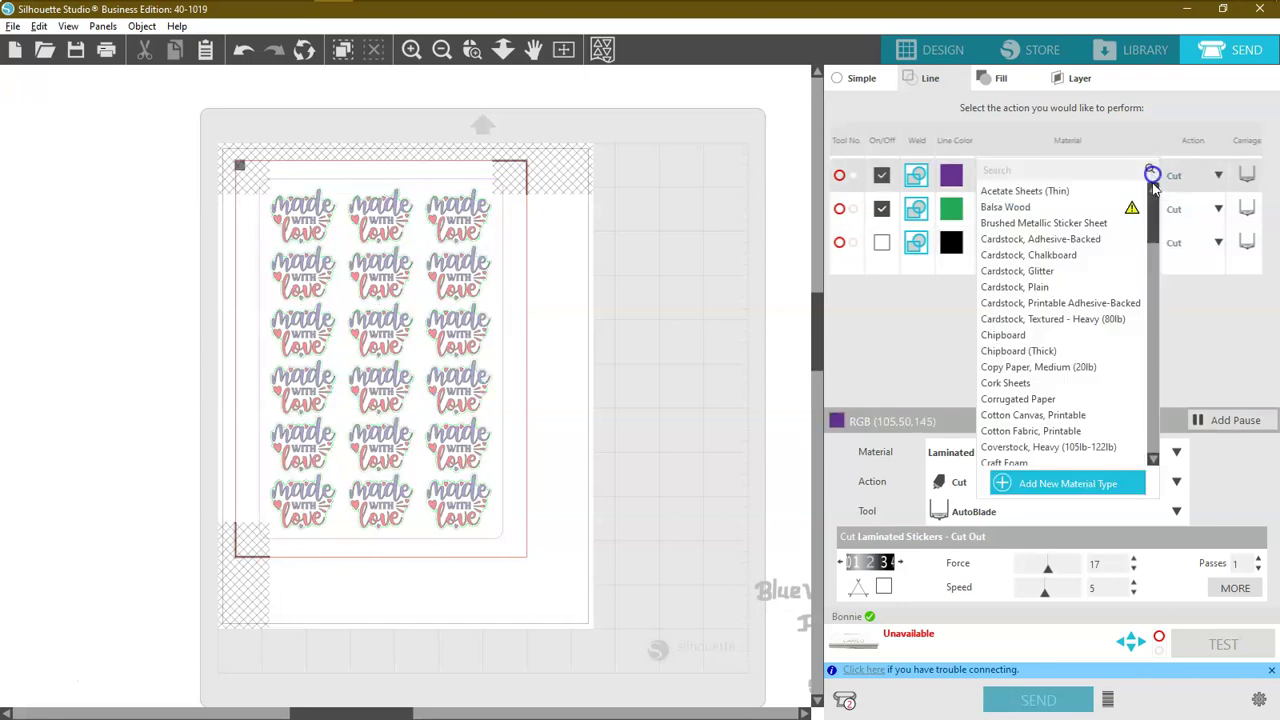
drag(1153, 196, 1147, 453)
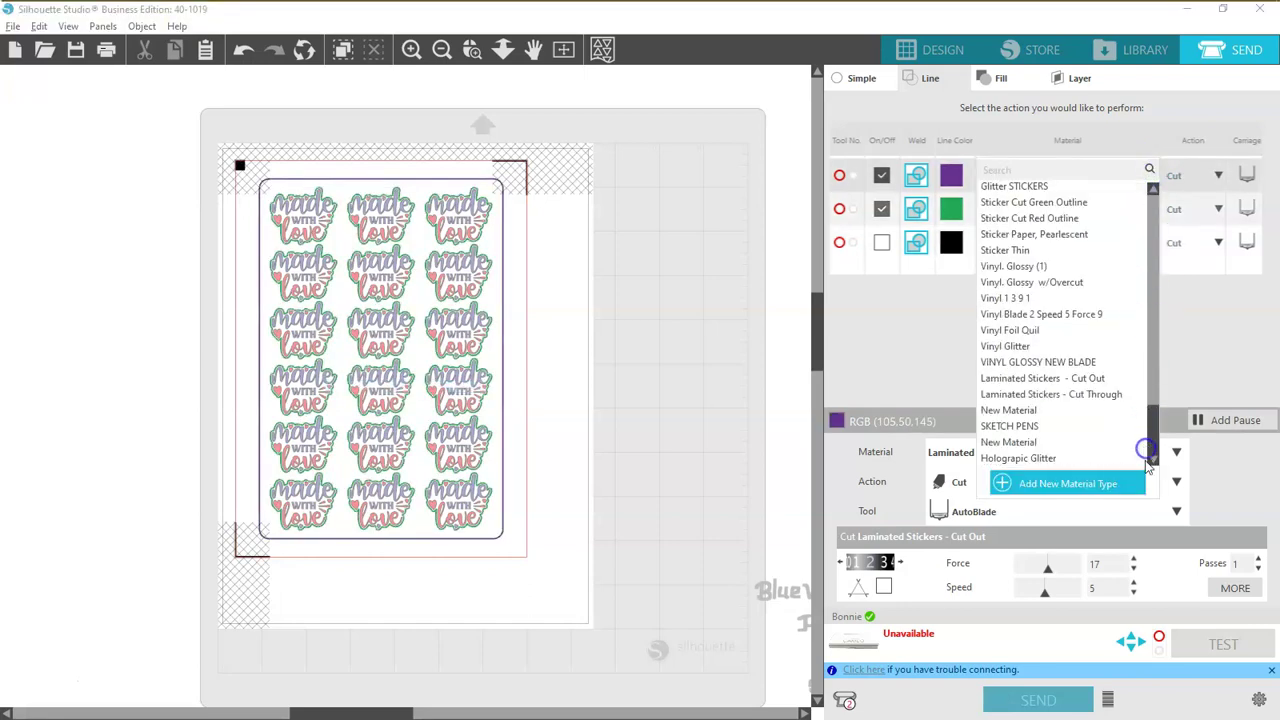
click(1014, 380)
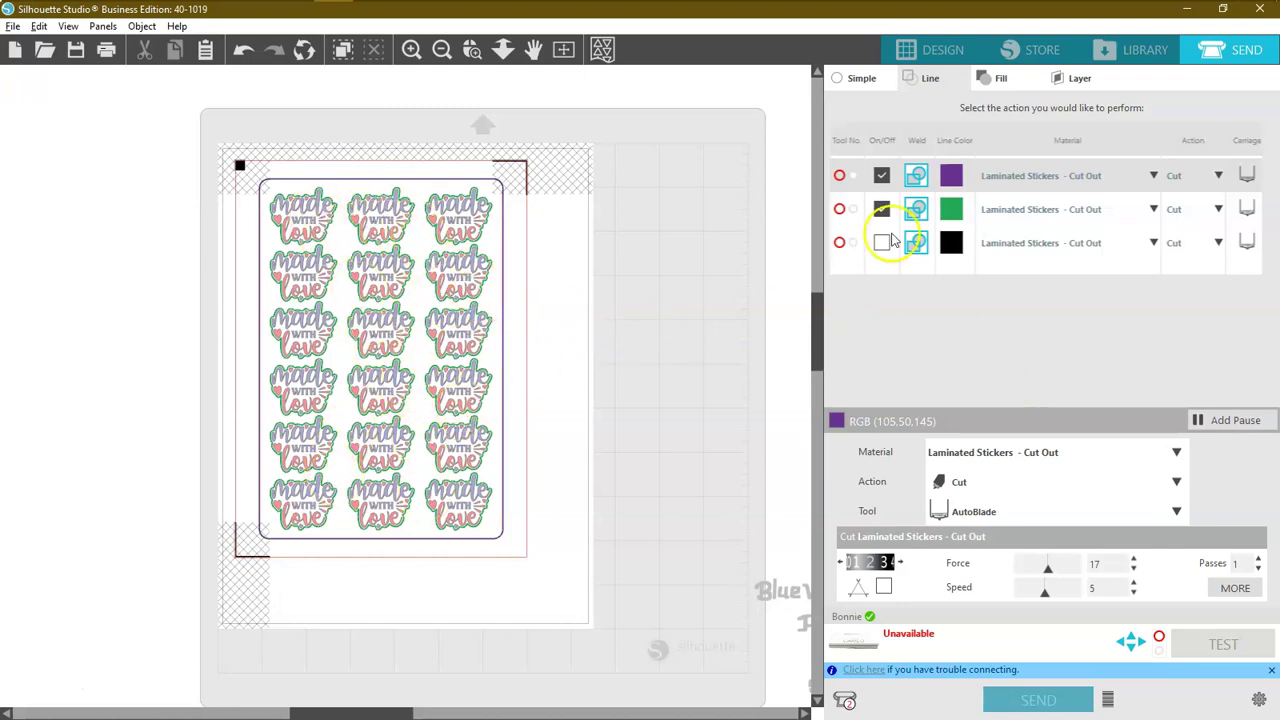
click(1152, 208)
drag(1155, 247, 1150, 480)
click(1083, 408)
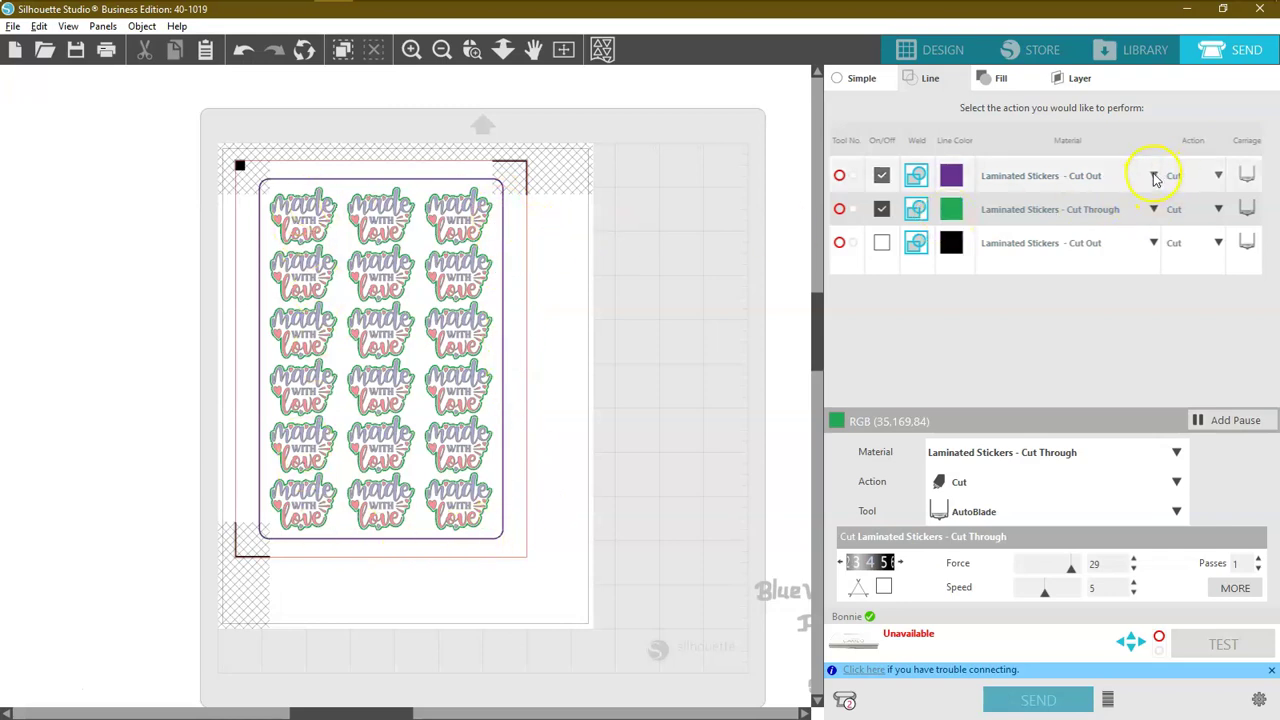
Move the green sticker lines ahead of the purple outline and set their material to Laminated Stickers - Cut Out.
drag(957, 177, 956, 211)
click(1122, 176)
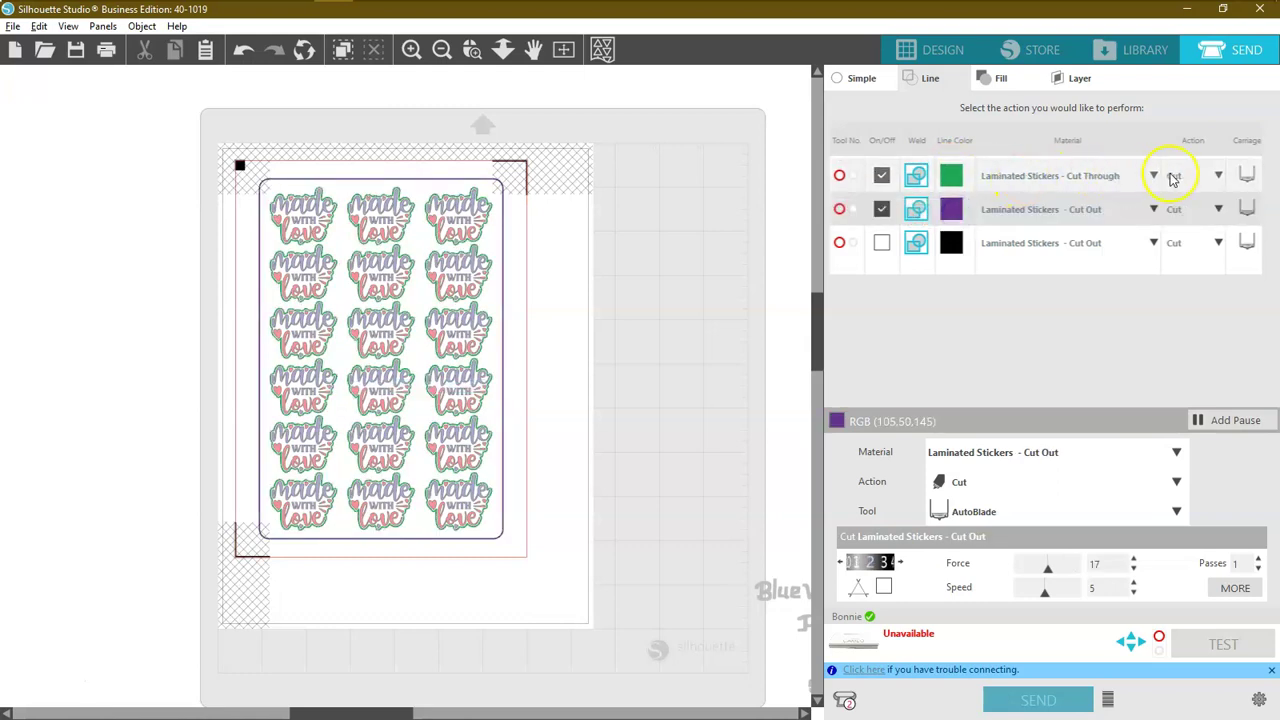
click(1154, 178)
drag(1154, 228, 1140, 428)
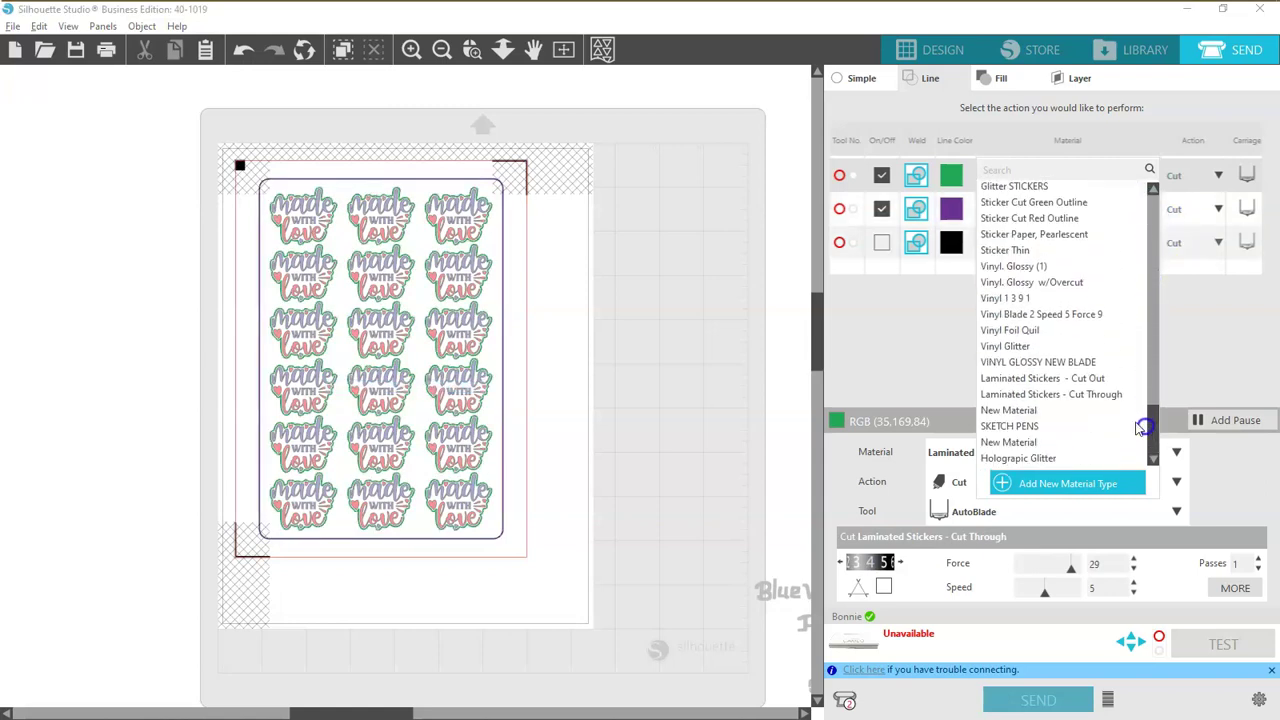
click(1036, 379)
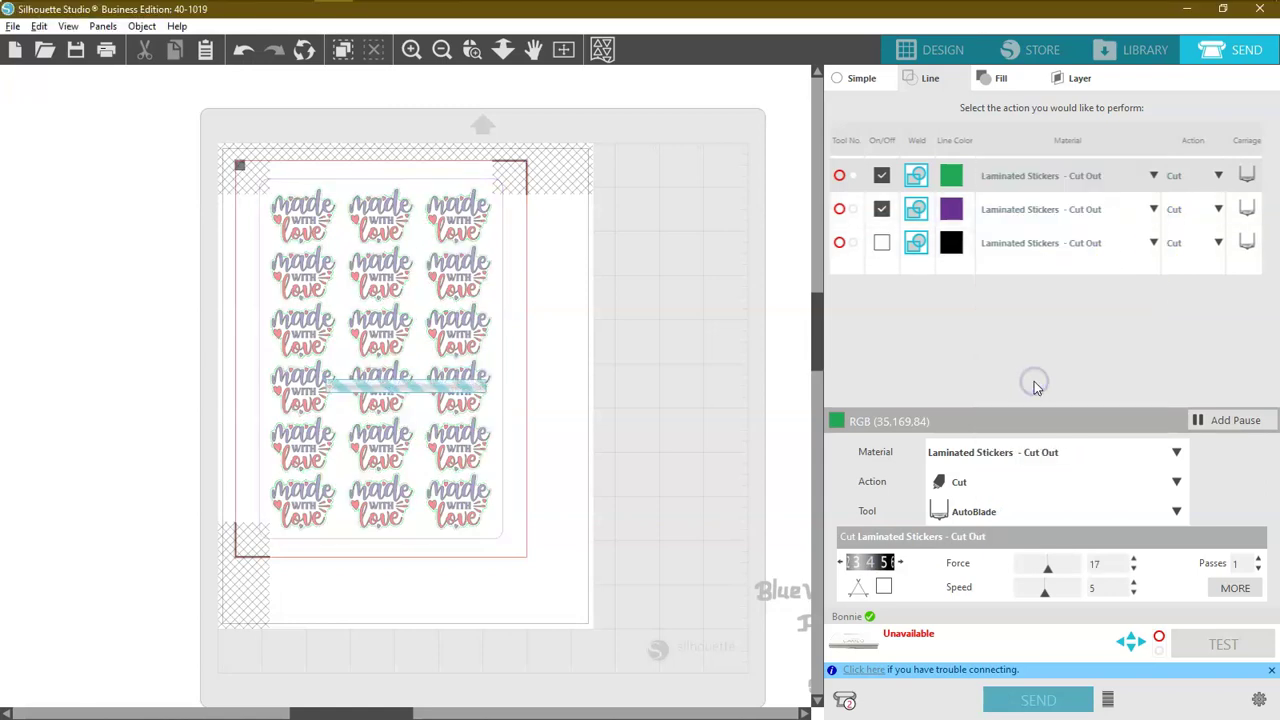
Set the purple outline's material to Laminated Stickers - Cut Through, try it first in the cut order, and restore green to first.
click(1154, 209)
drag(1155, 233, 1154, 434)
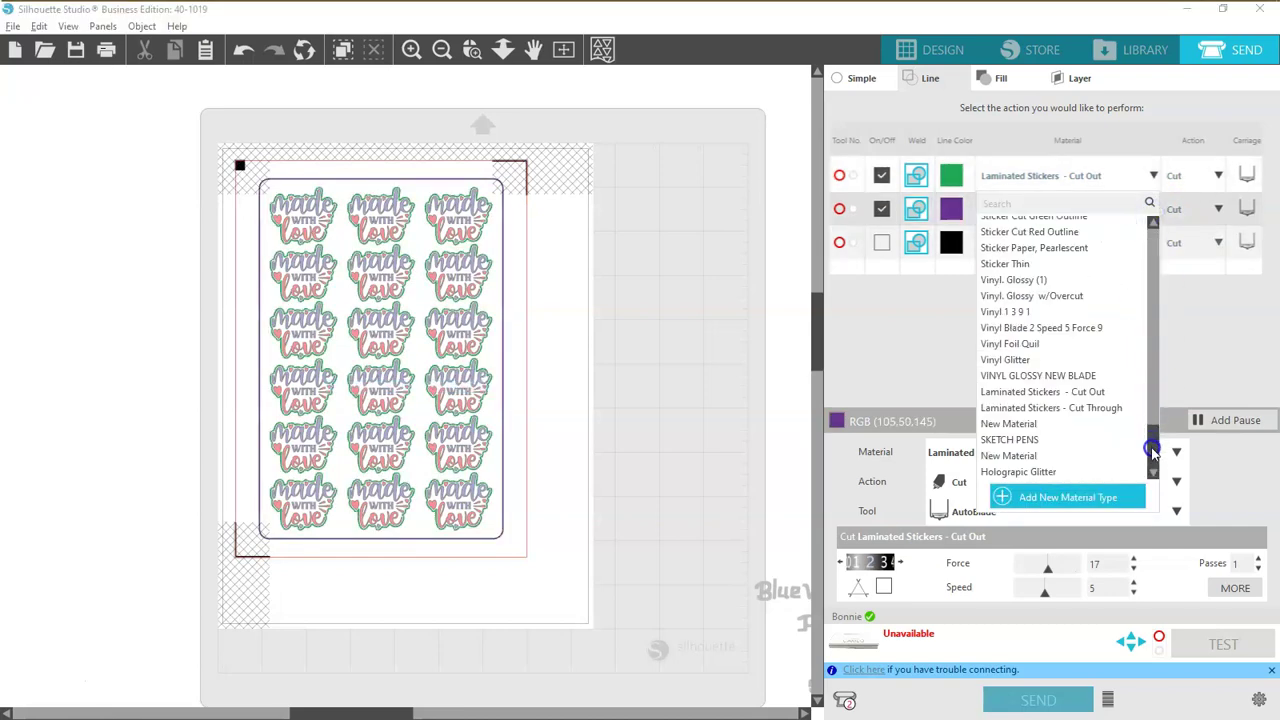
click(1107, 410)
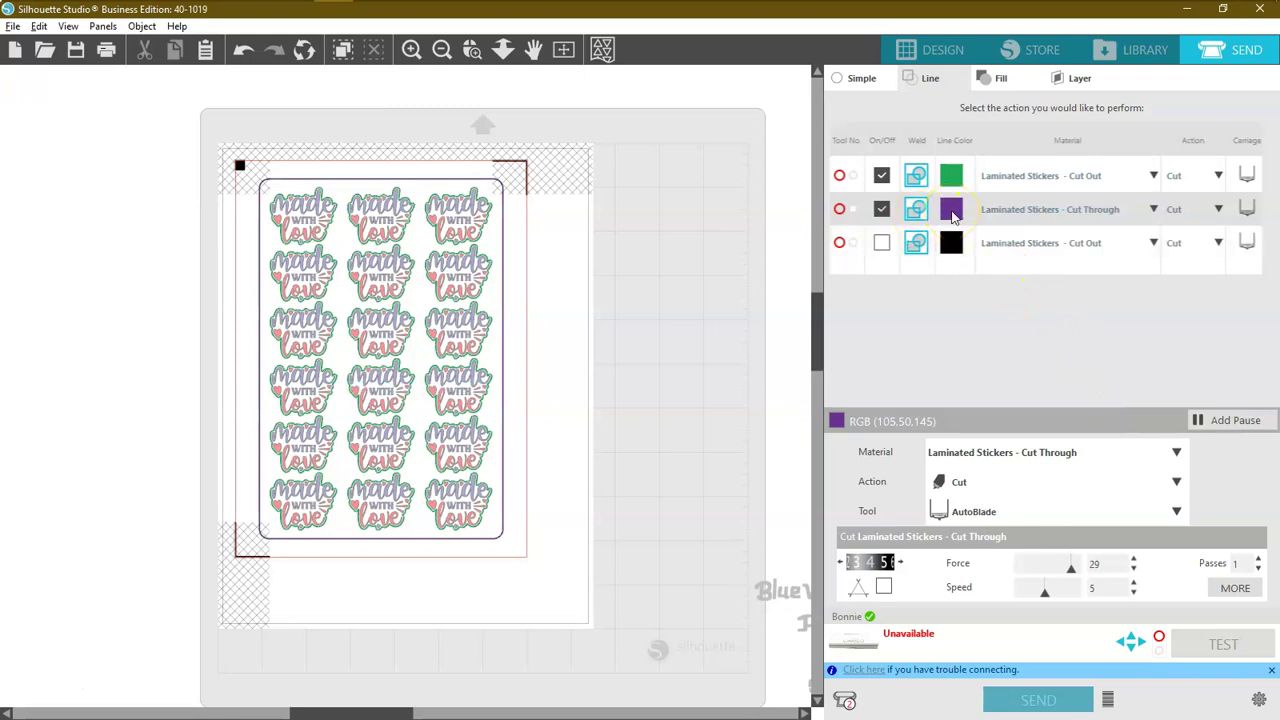
drag(953, 216, 950, 181)
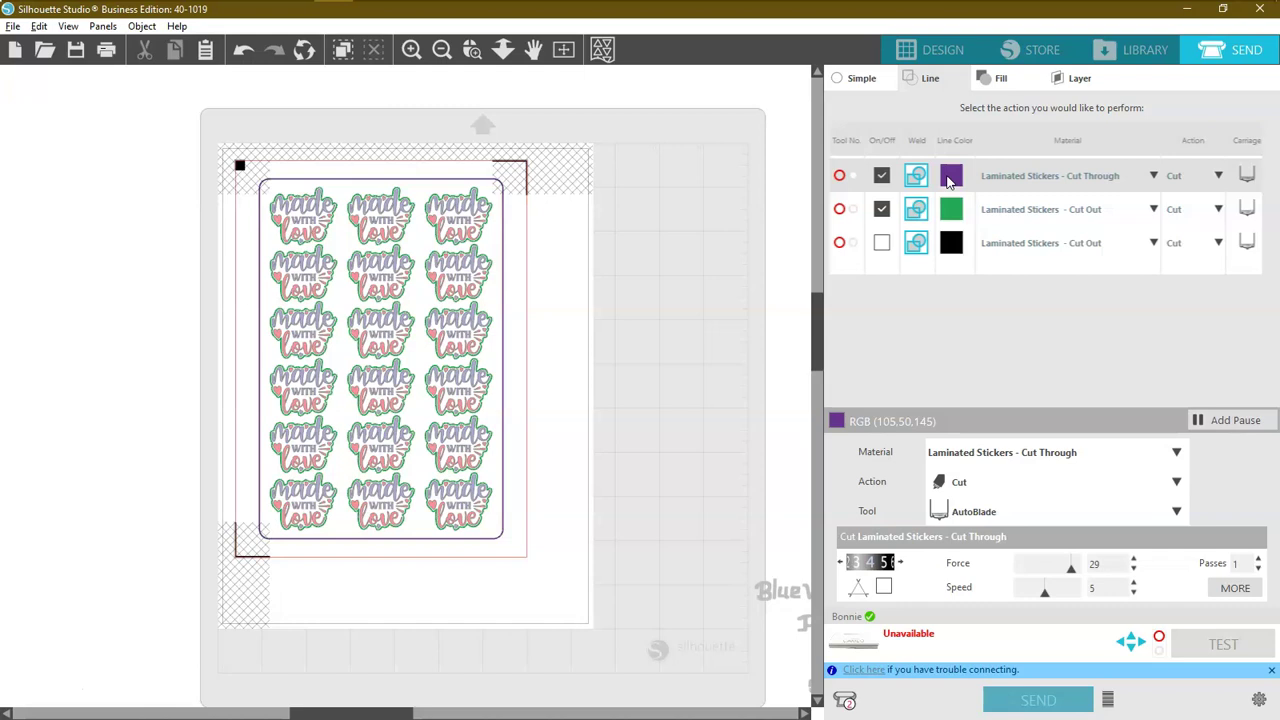
drag(951, 210, 950, 178)
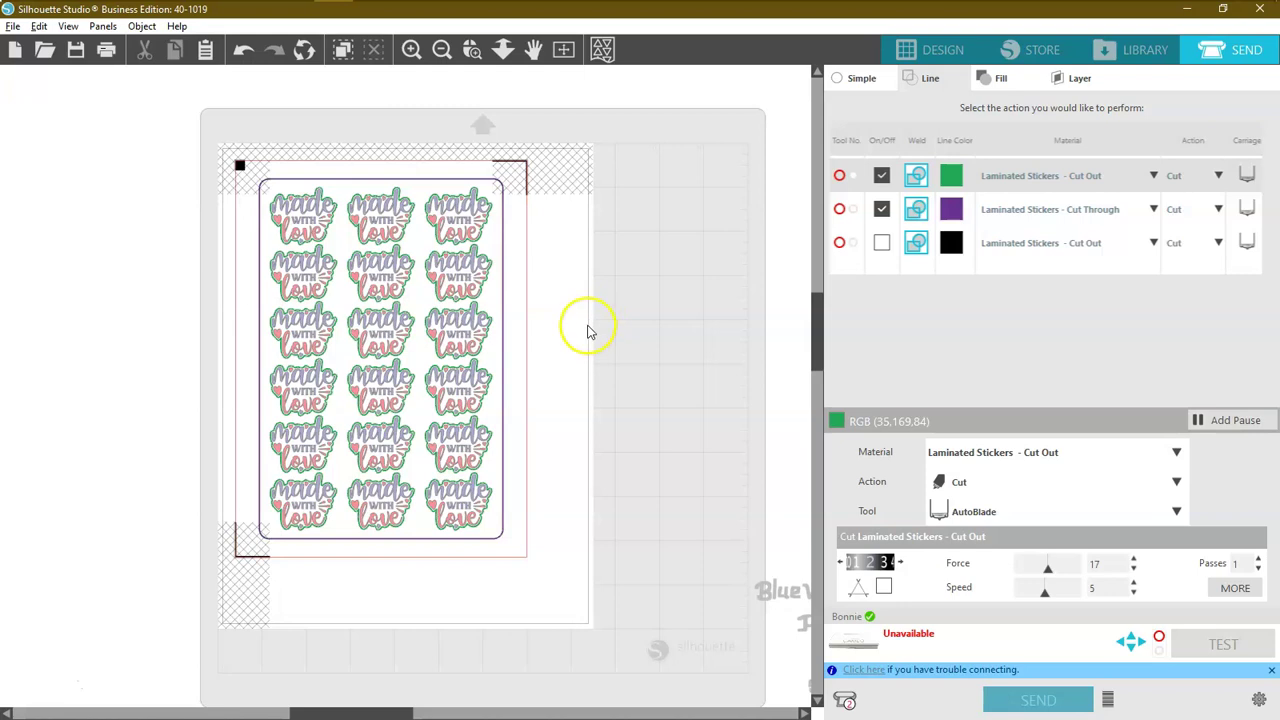
click(934, 49)
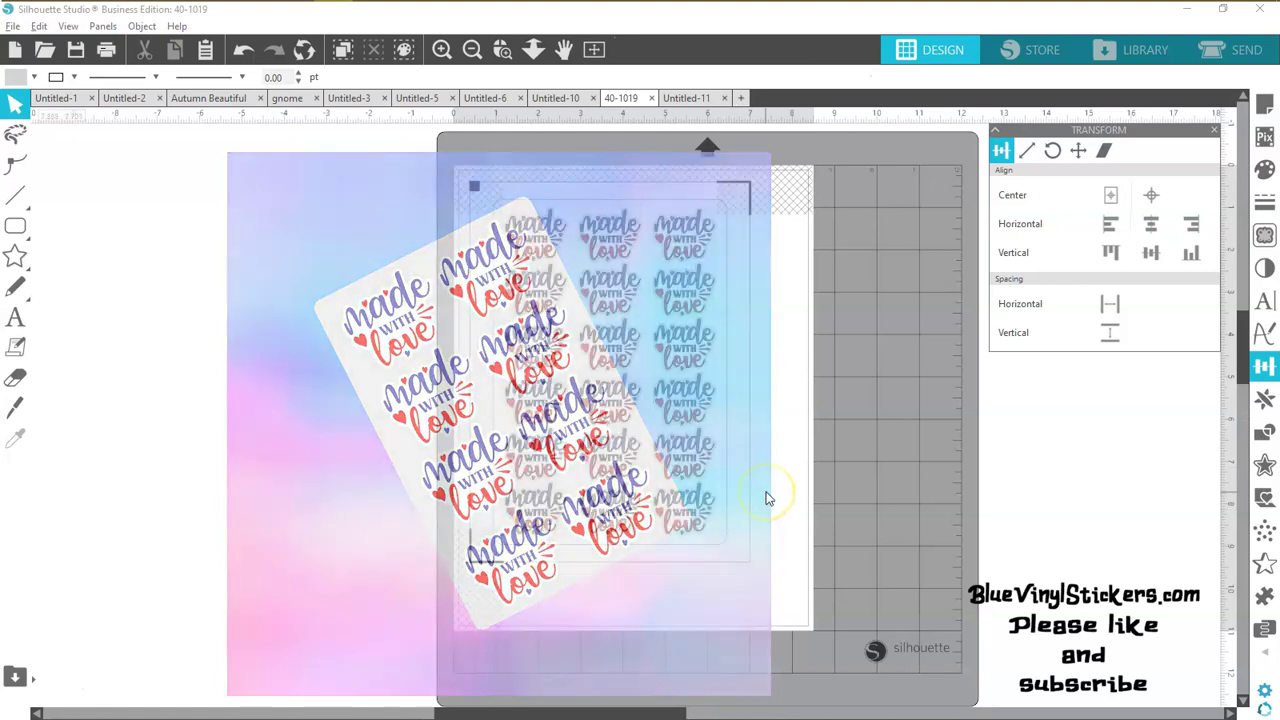
click(1143, 58)
click(929, 48)
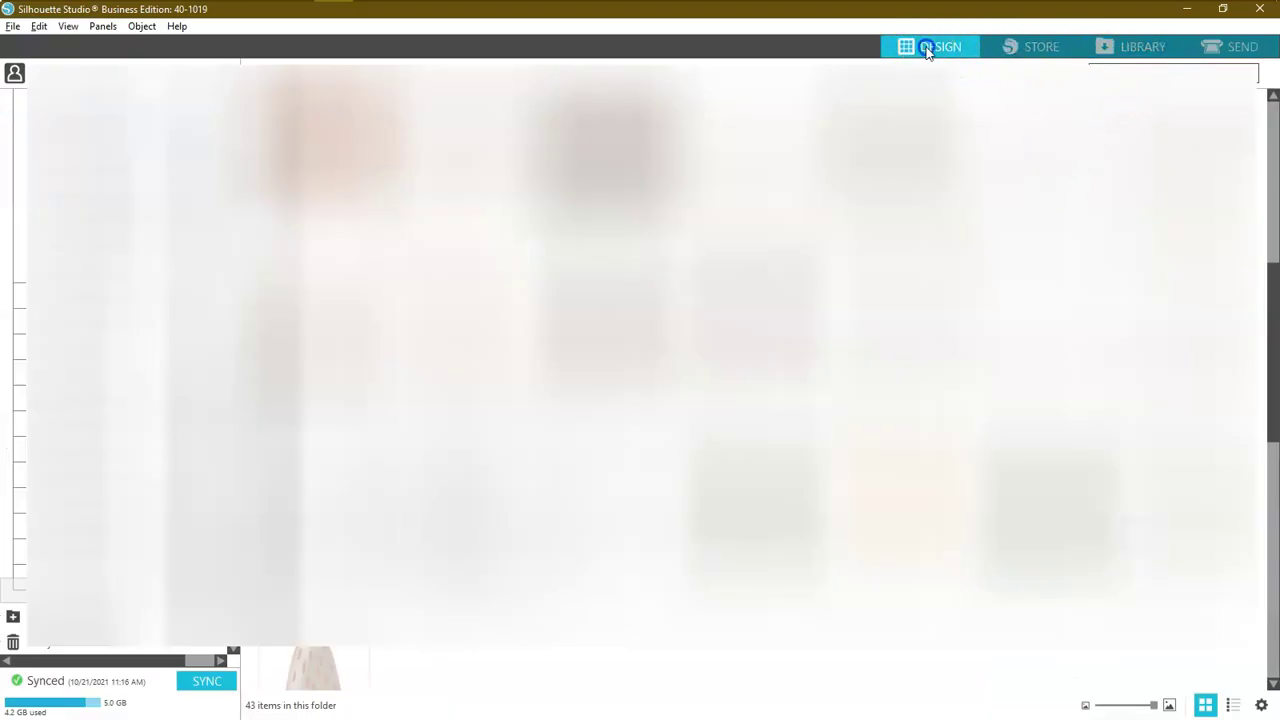
Review the materials and cut settings assigned to the green sticker lines and the purple outline.
click(1232, 52)
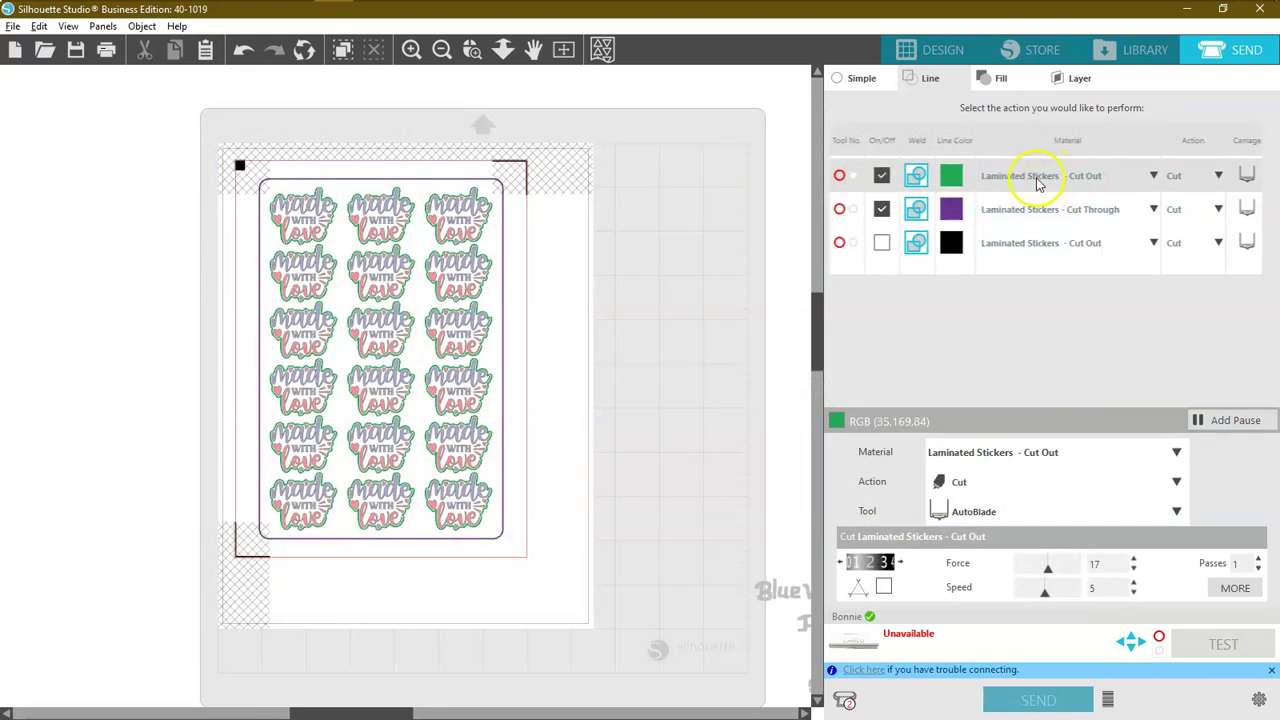
click(1015, 178)
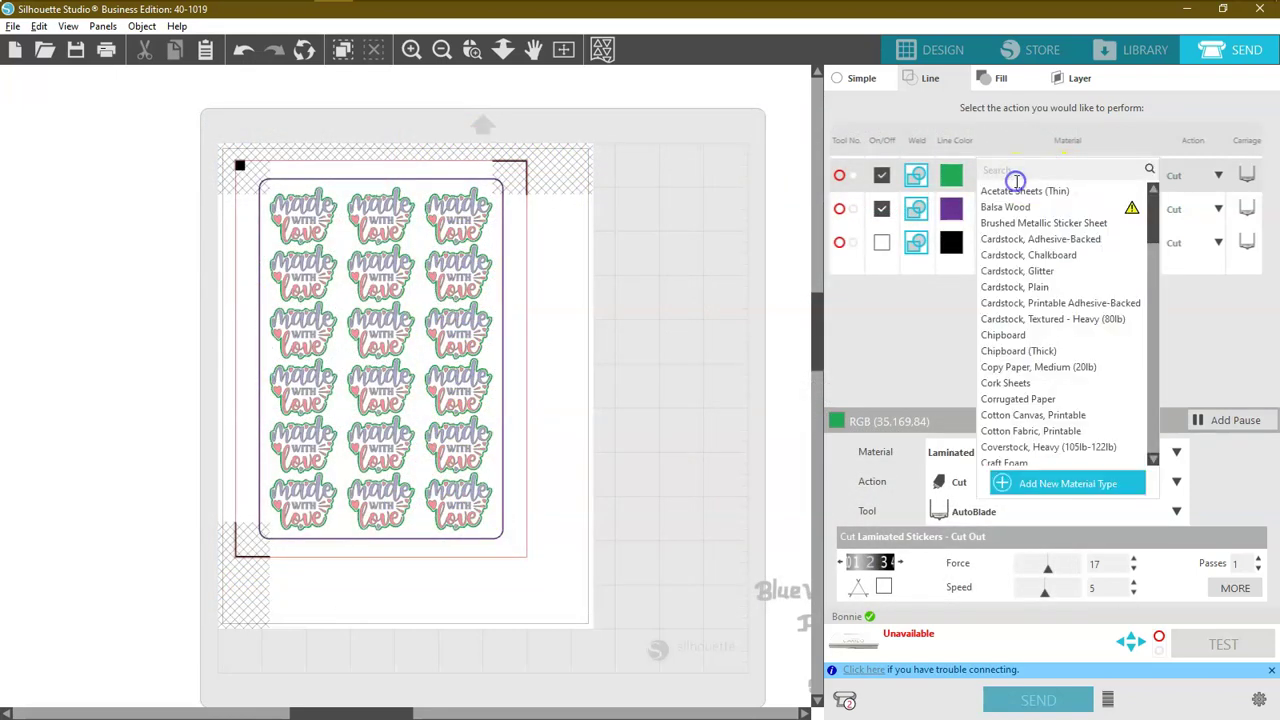
click(957, 357)
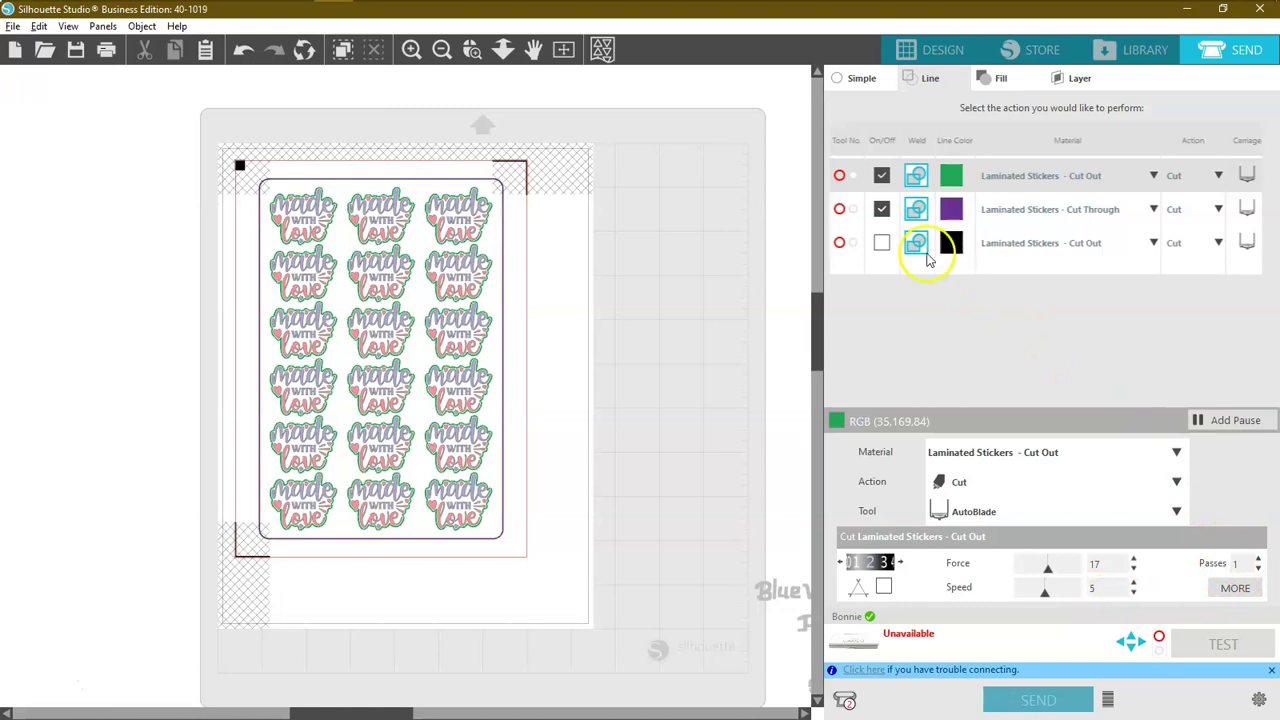
click(951, 210)
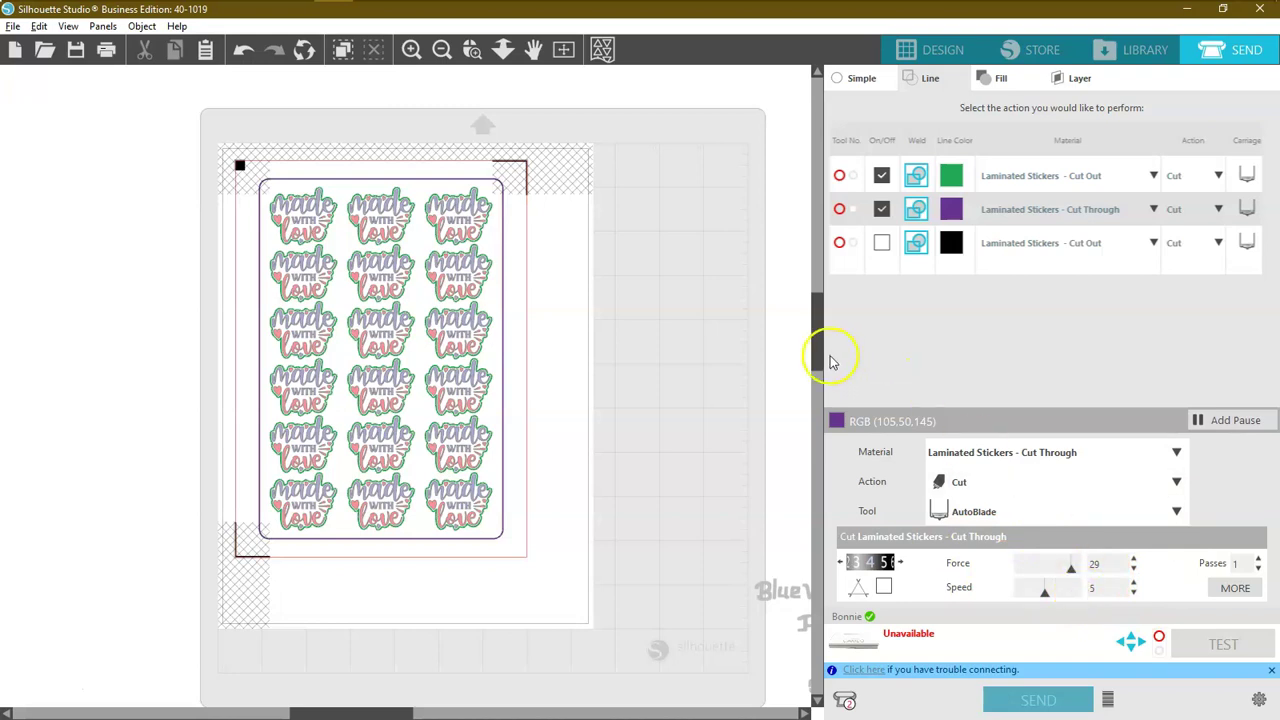
Switch to the snowman design in Untitled-11 and bring up its cut settings by line colour.
click(925, 50)
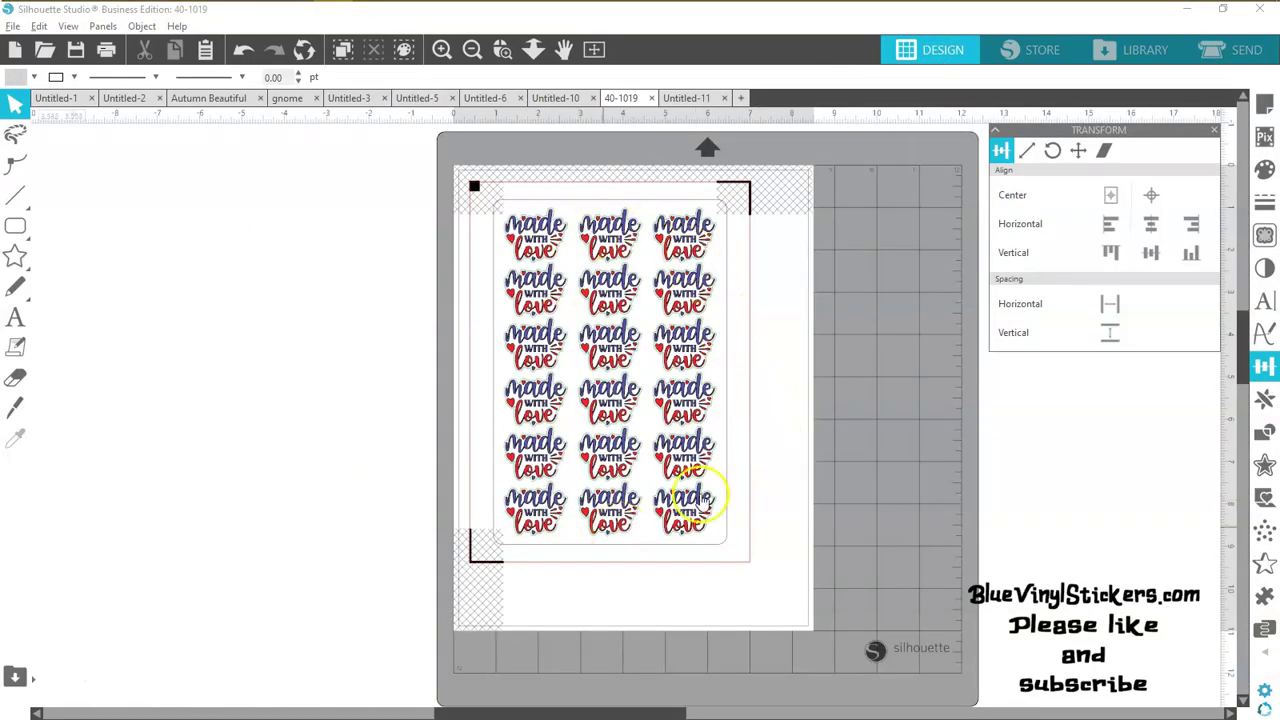
click(684, 99)
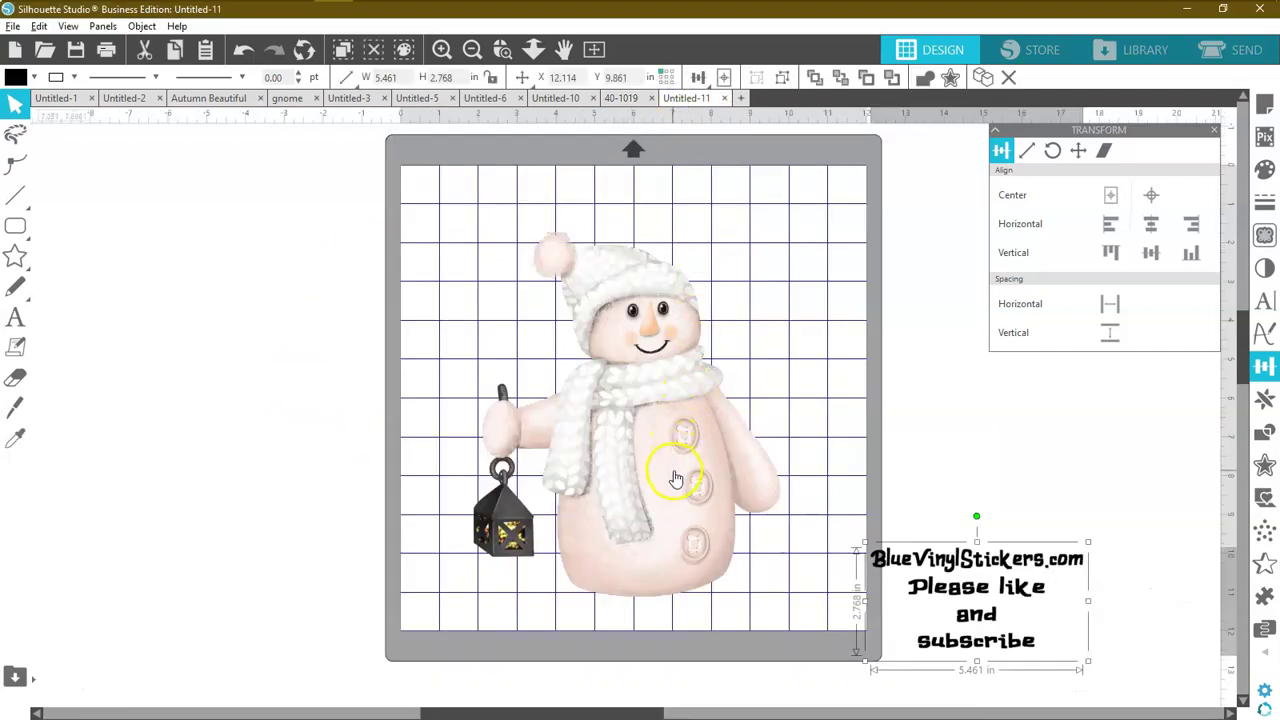
click(760, 457)
click(654, 451)
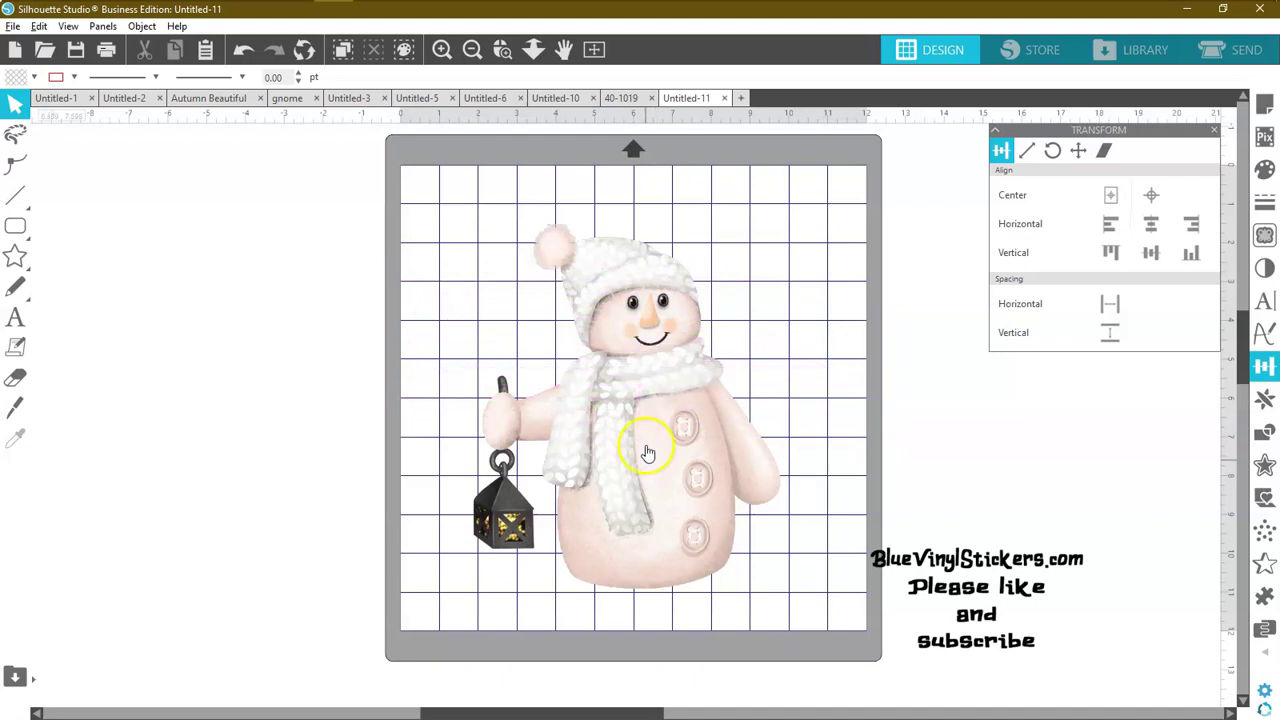
click(1247, 52)
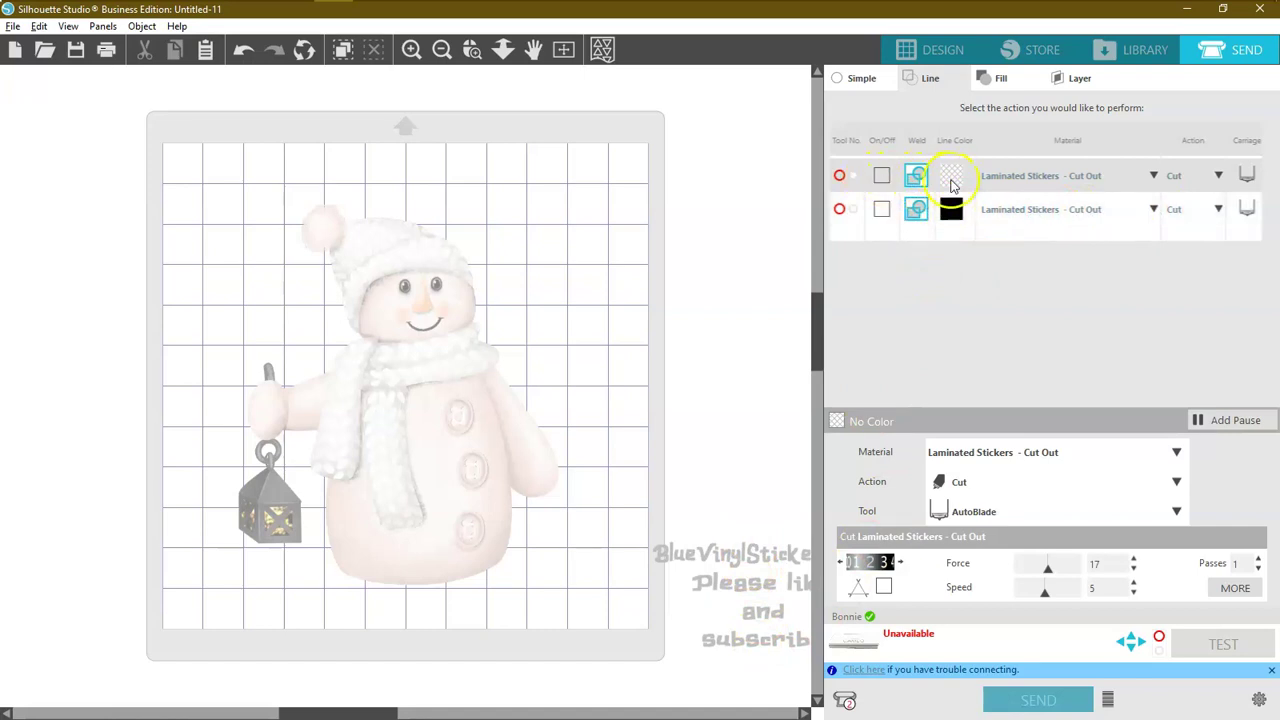
Turn on cutting for the No Color lines of the snowman design and return to the design page.
click(881, 177)
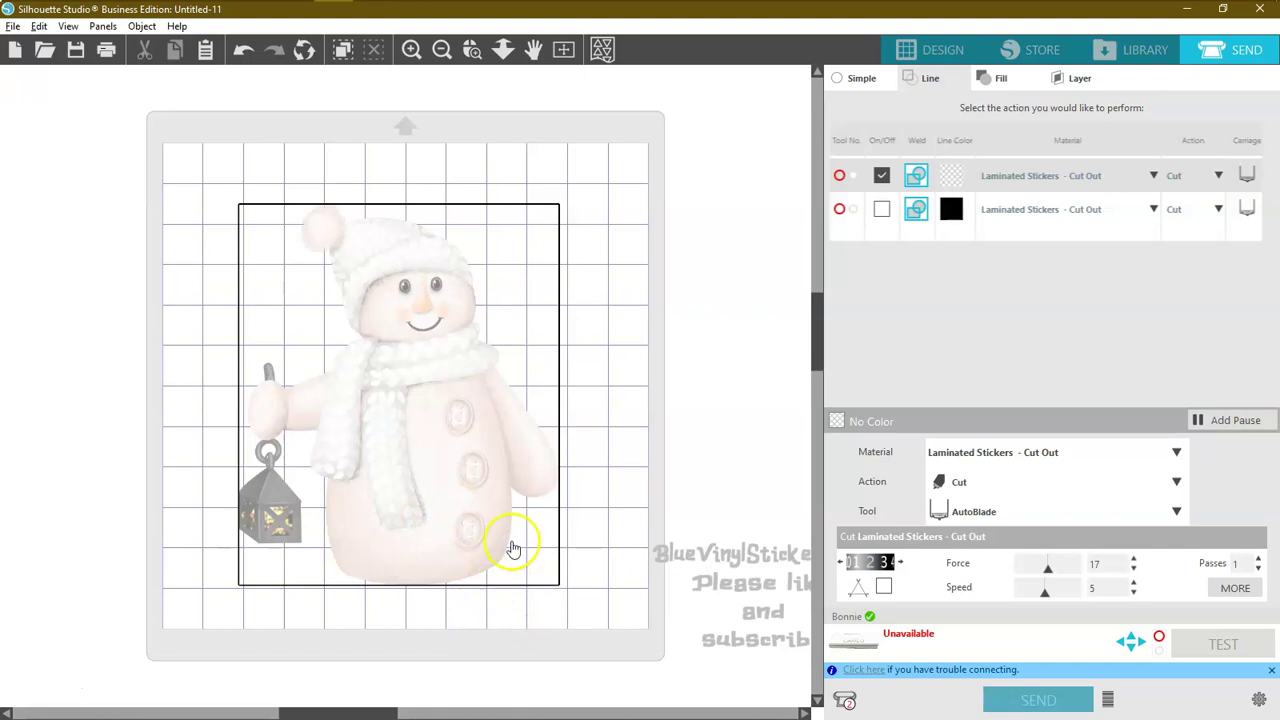
click(928, 52)
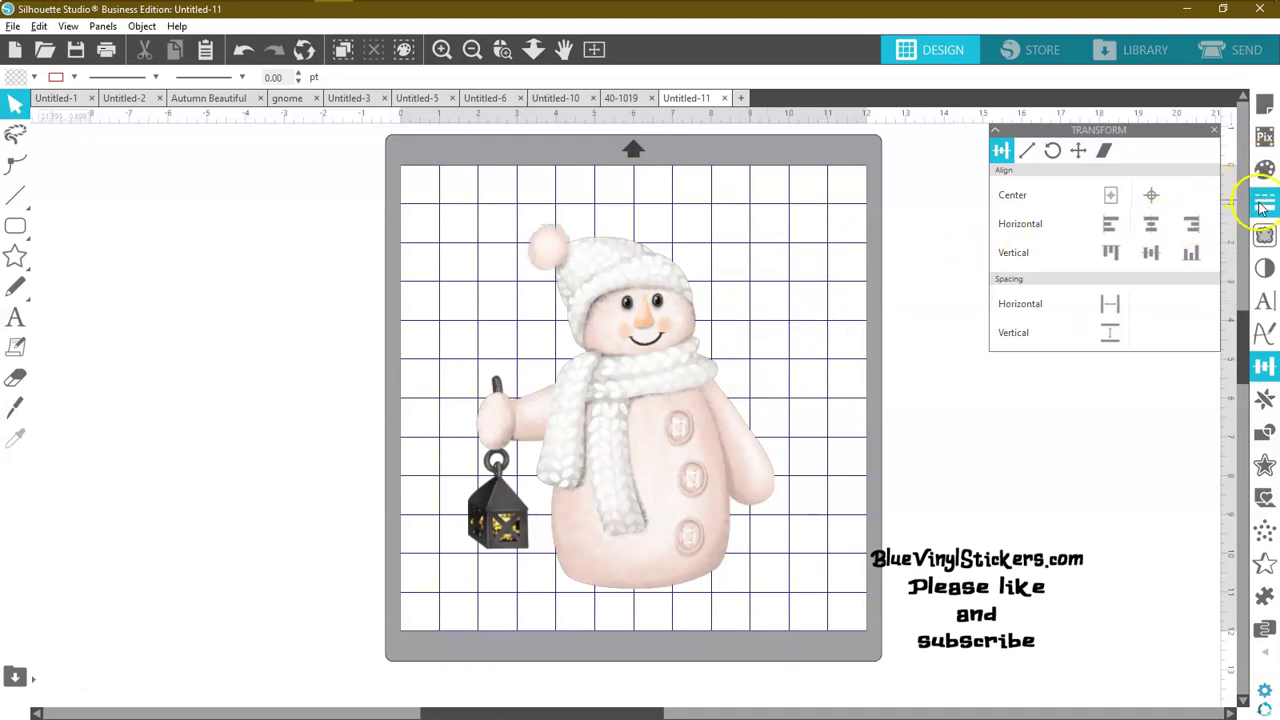
Set a trace area about 10.7 by 11 in around the whole snowman and raise the trace threshold to 100%.
click(1263, 235)
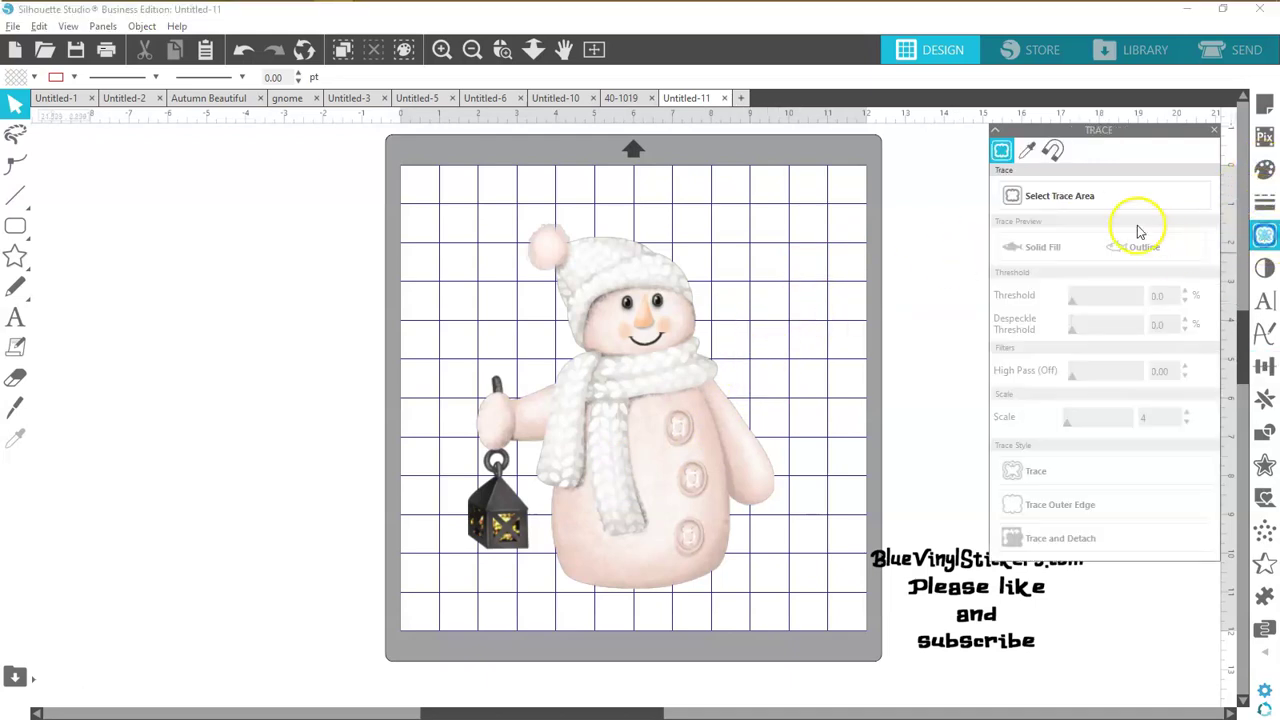
click(1061, 200)
mouse_move(835, 181)
mouse_down()
mouse_move(777, 620)
mouse_move(706, 640)
mouse_move(486, 628)
mouse_move(421, 608)
mouse_up()
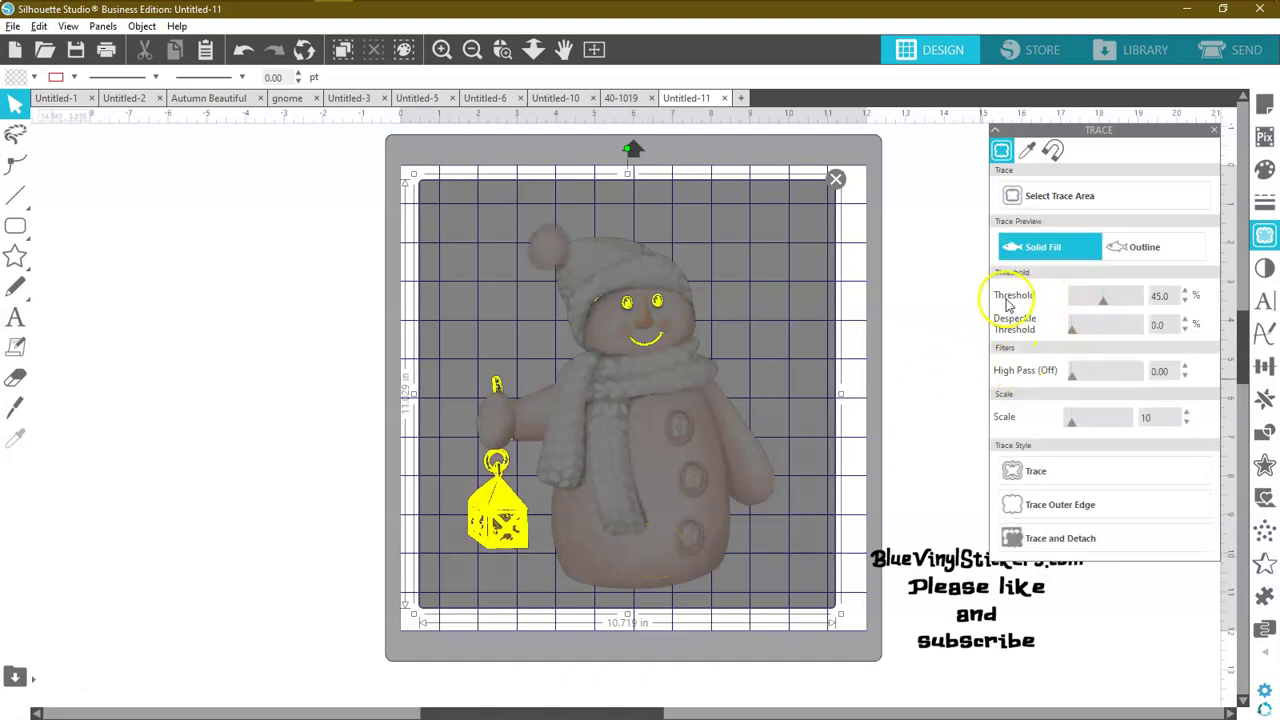
drag(1103, 305, 1141, 305)
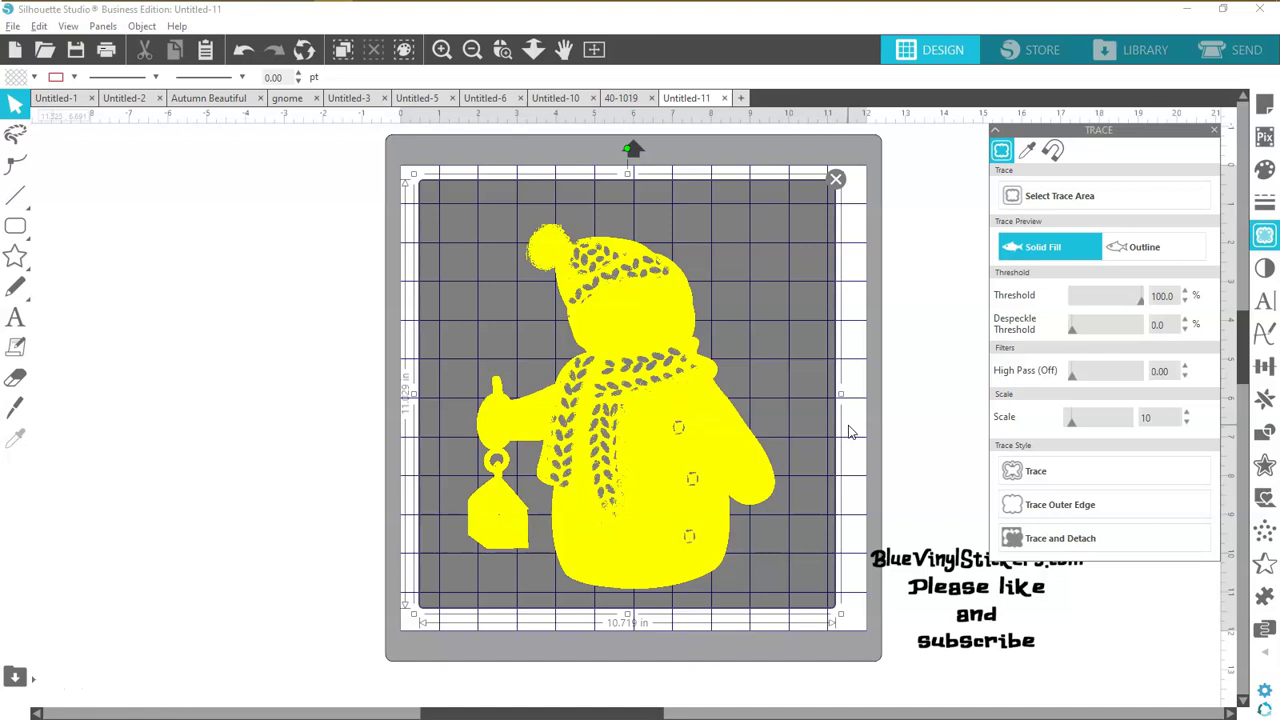
click(38, 27)
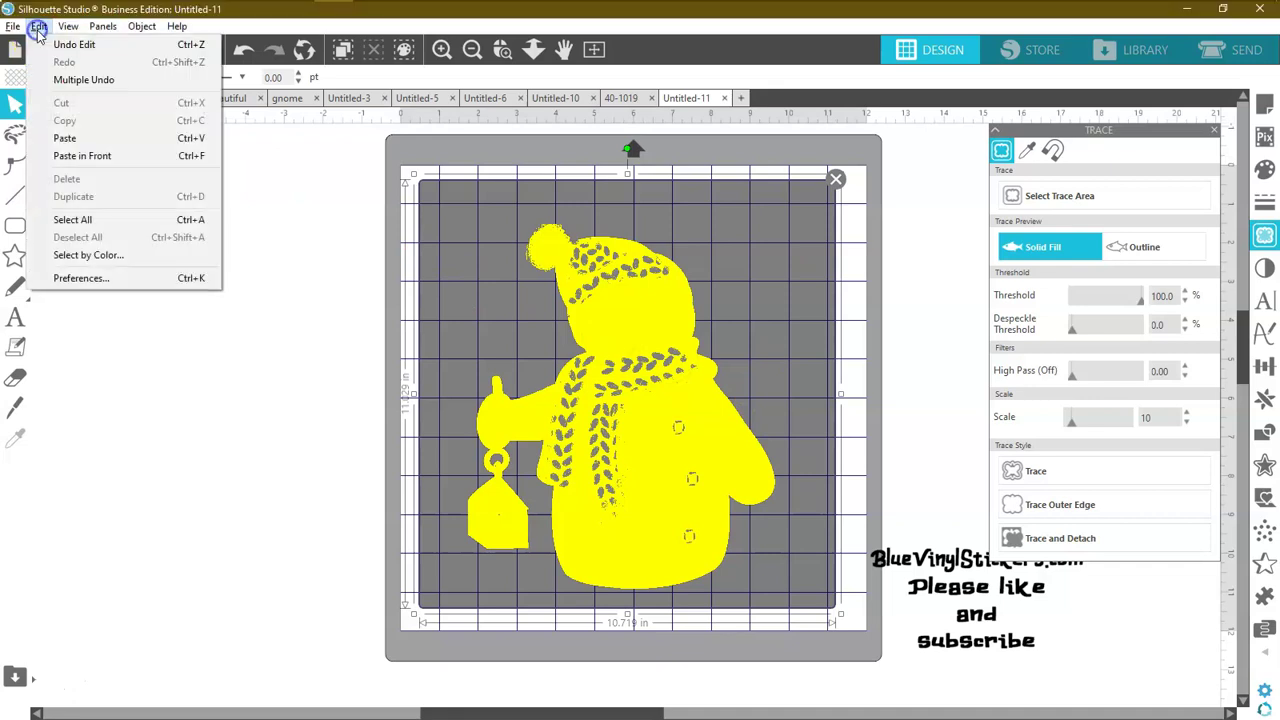
mouse_move(72, 27)
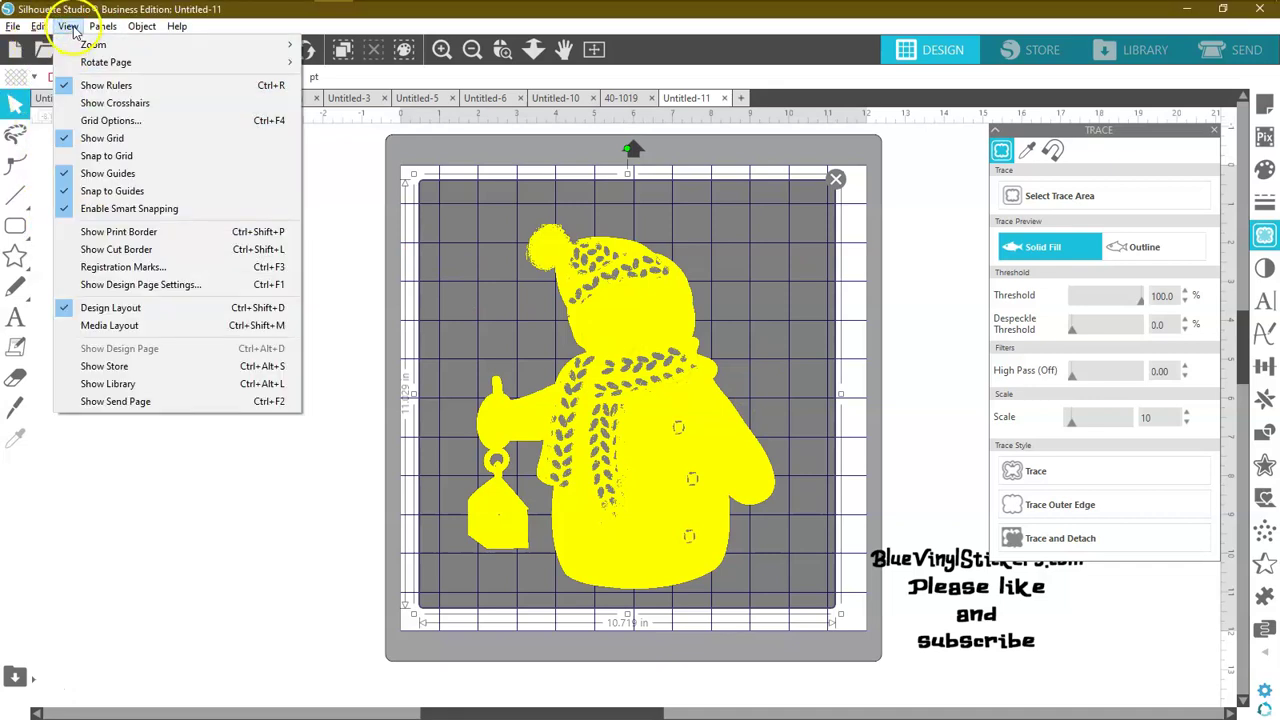
mouse_move(13, 27)
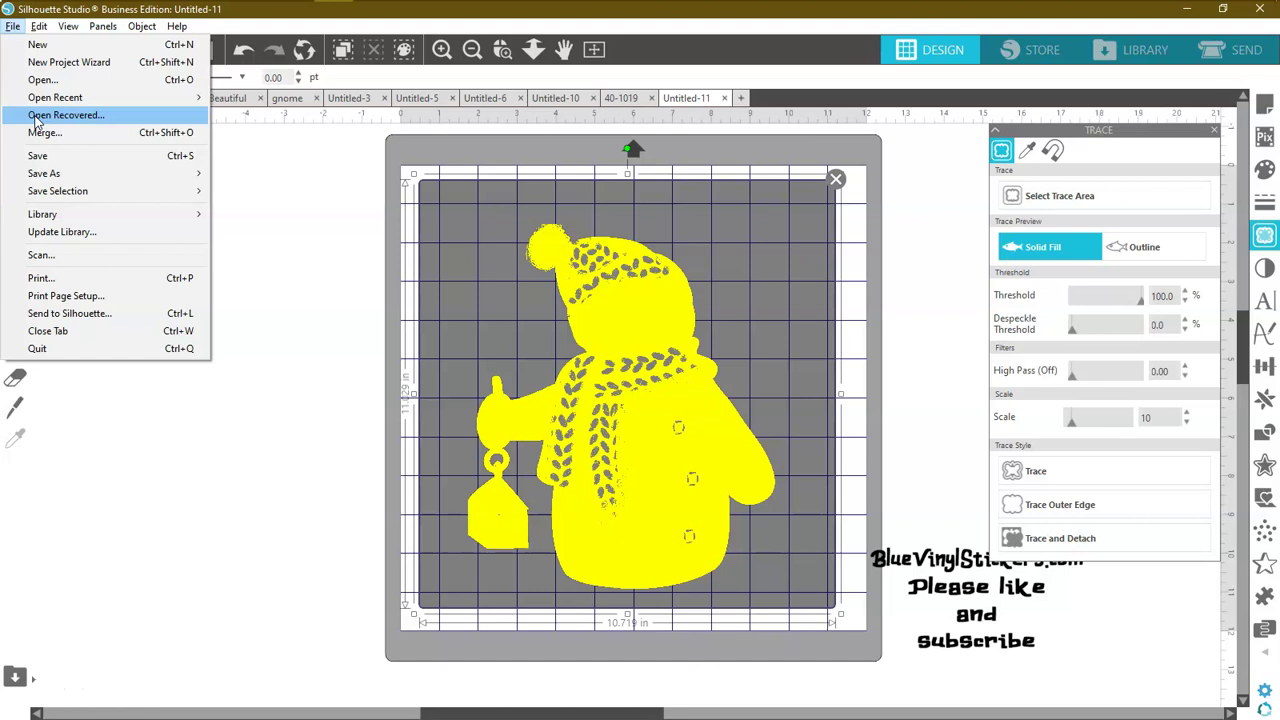
click(233, 464)
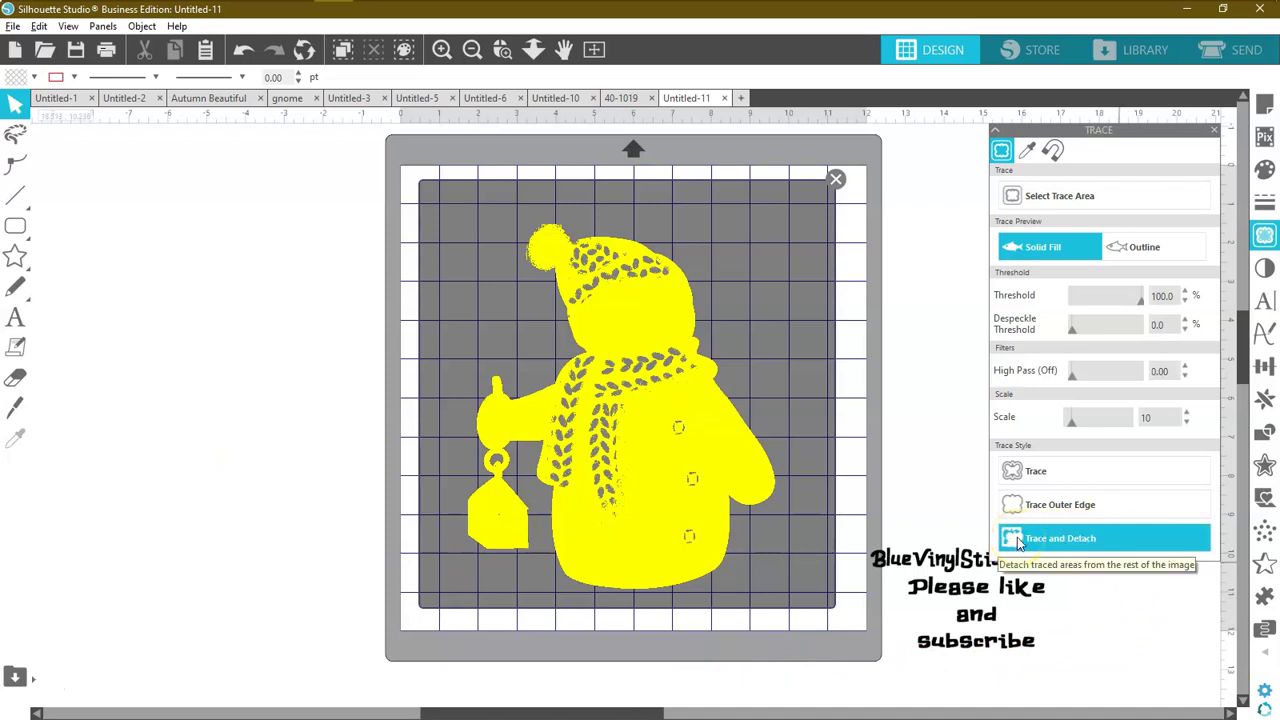
Trace and detach the snowman from its background and move the detached image off the mat.
click(1018, 540)
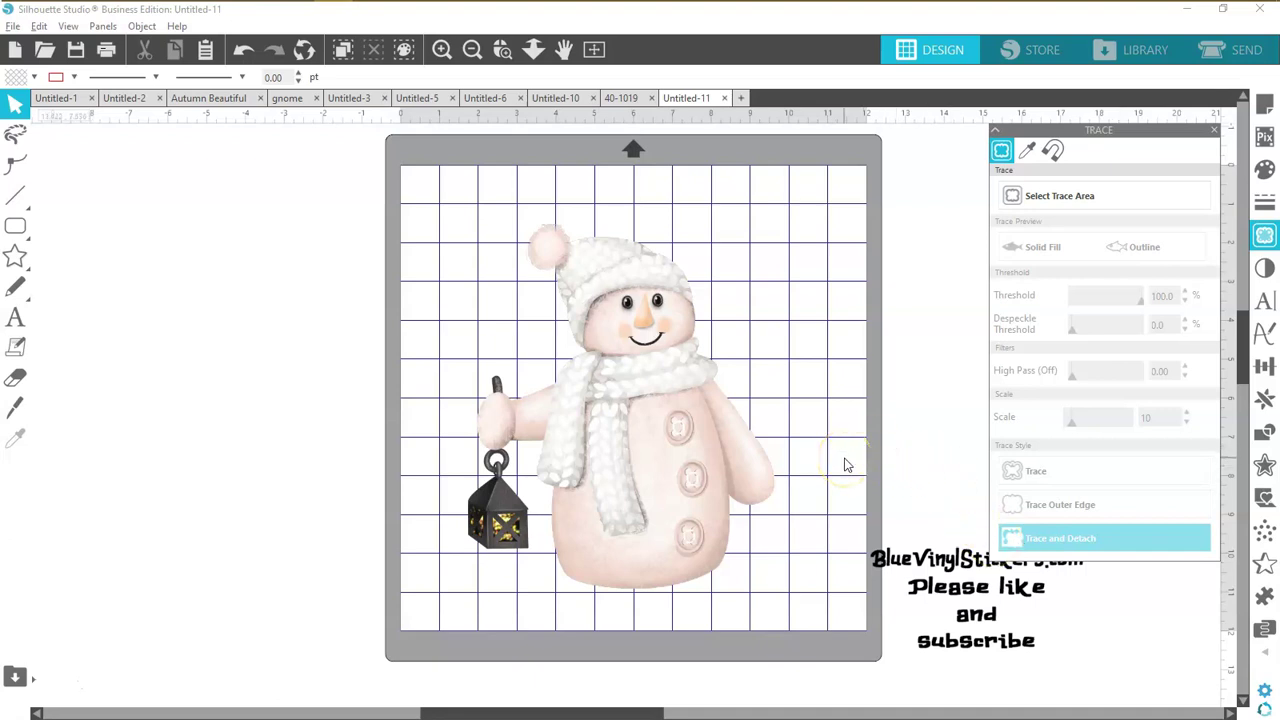
click(655, 462)
drag(655, 462, 206, 434)
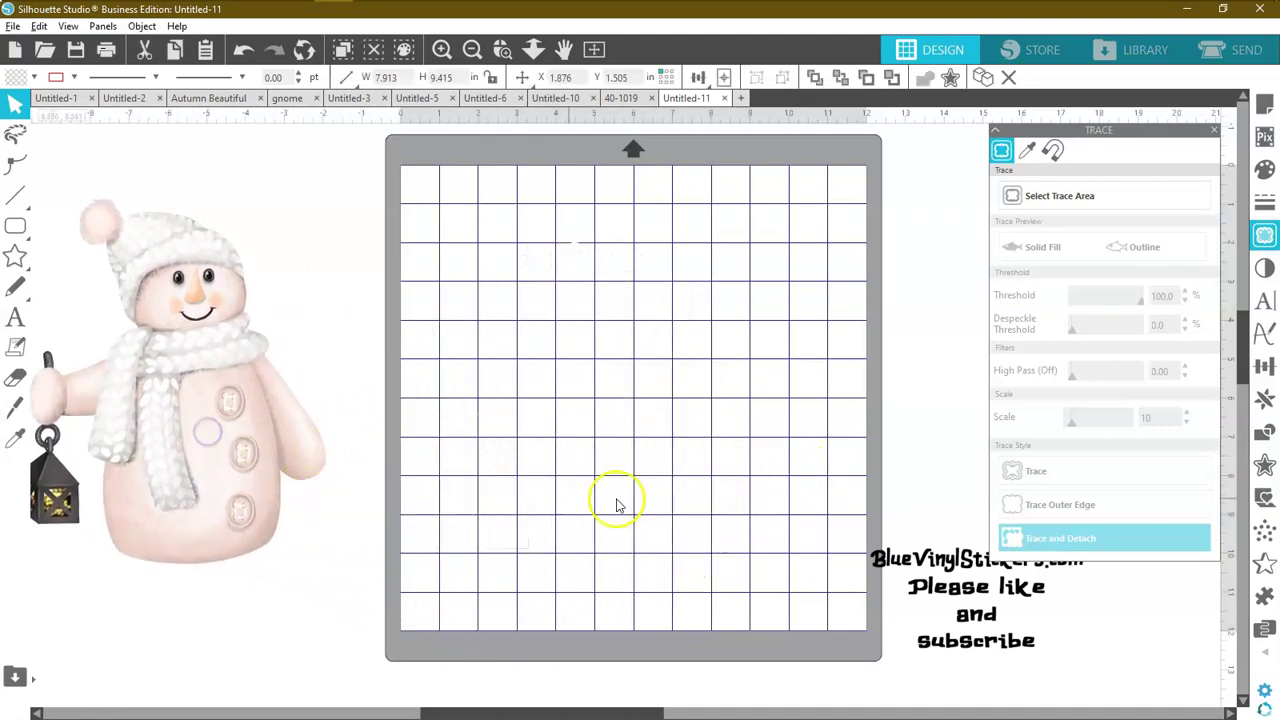
Fill the leftover background pieces on the mat with magenta and delete them.
click(714, 417)
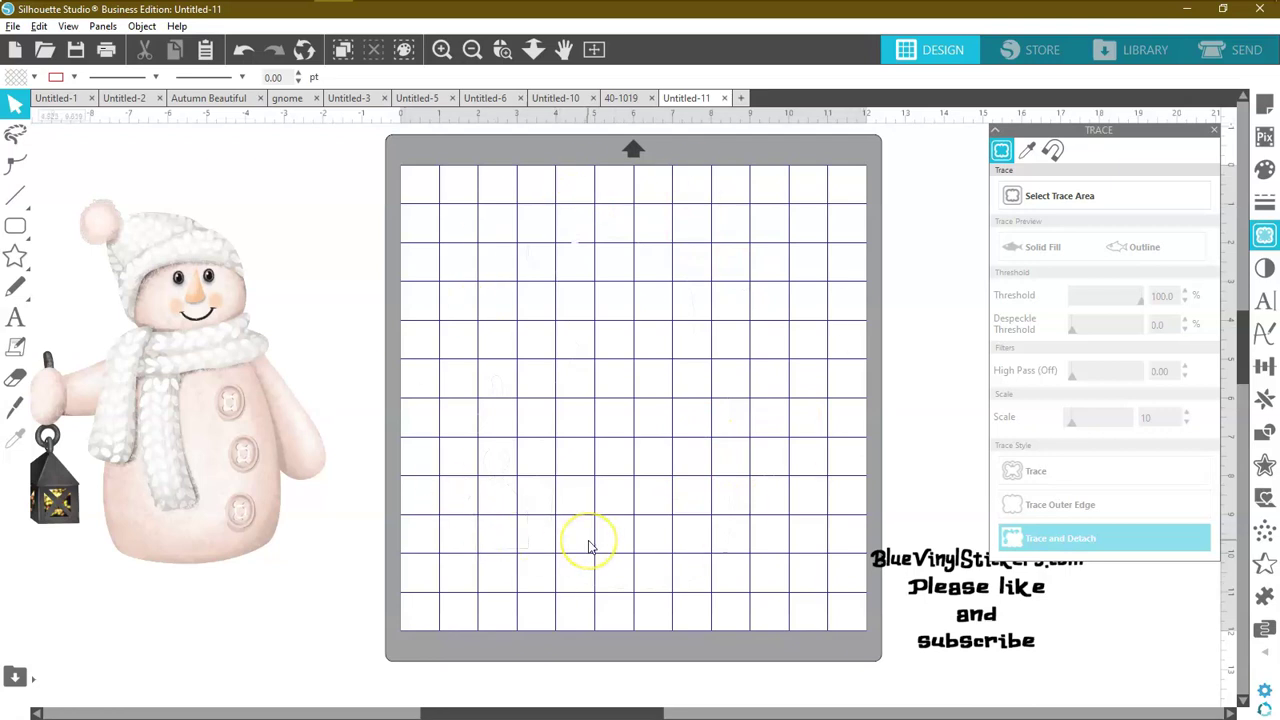
drag(380, 155, 858, 652)
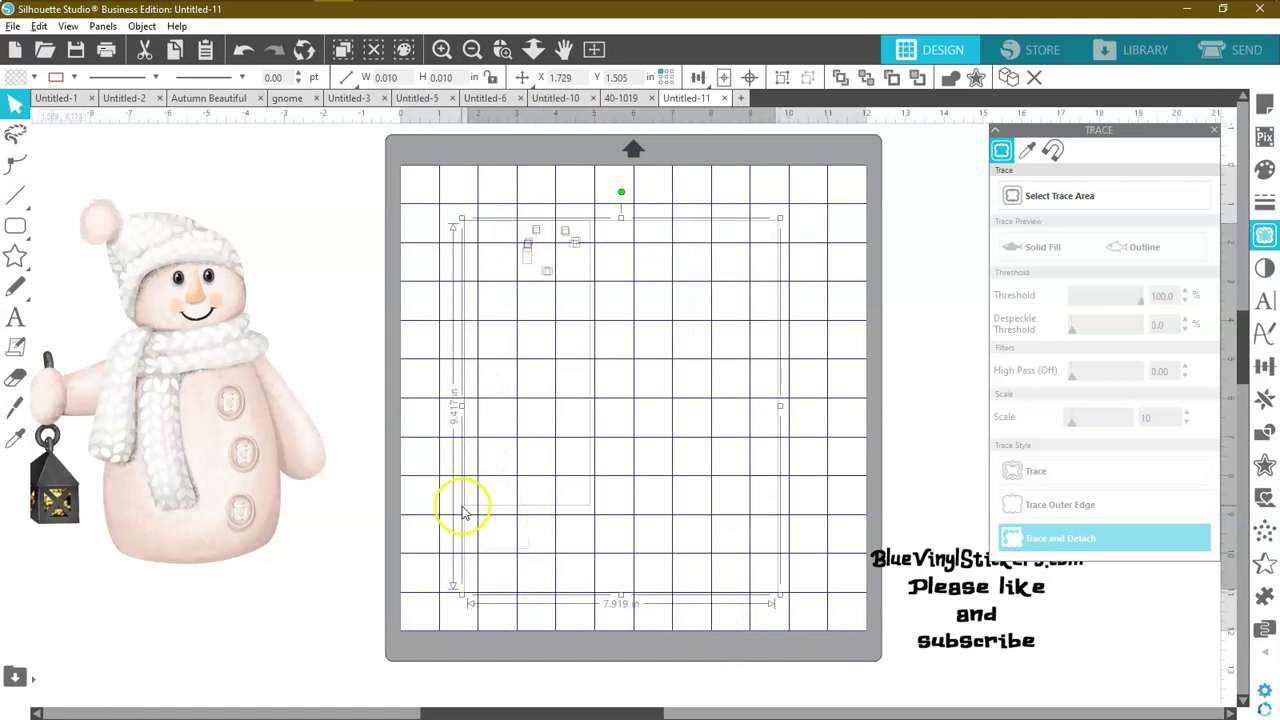
click(33, 78)
click(42, 155)
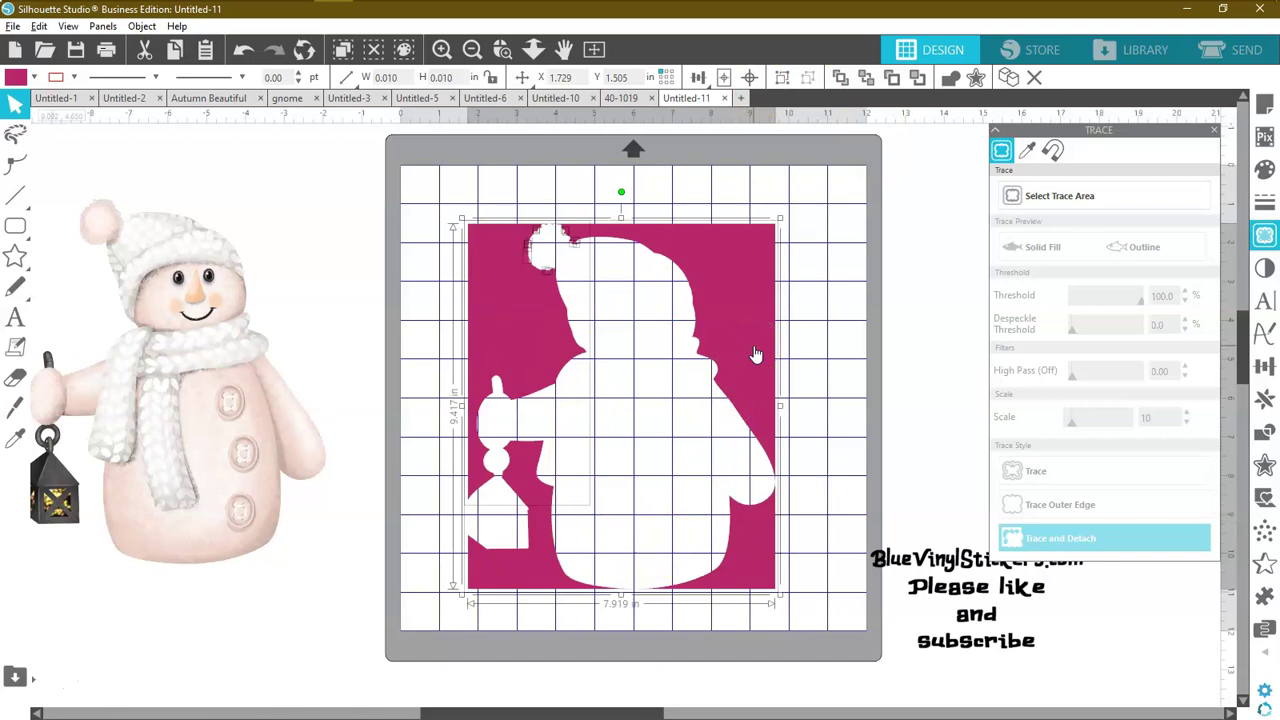
key(Delete)
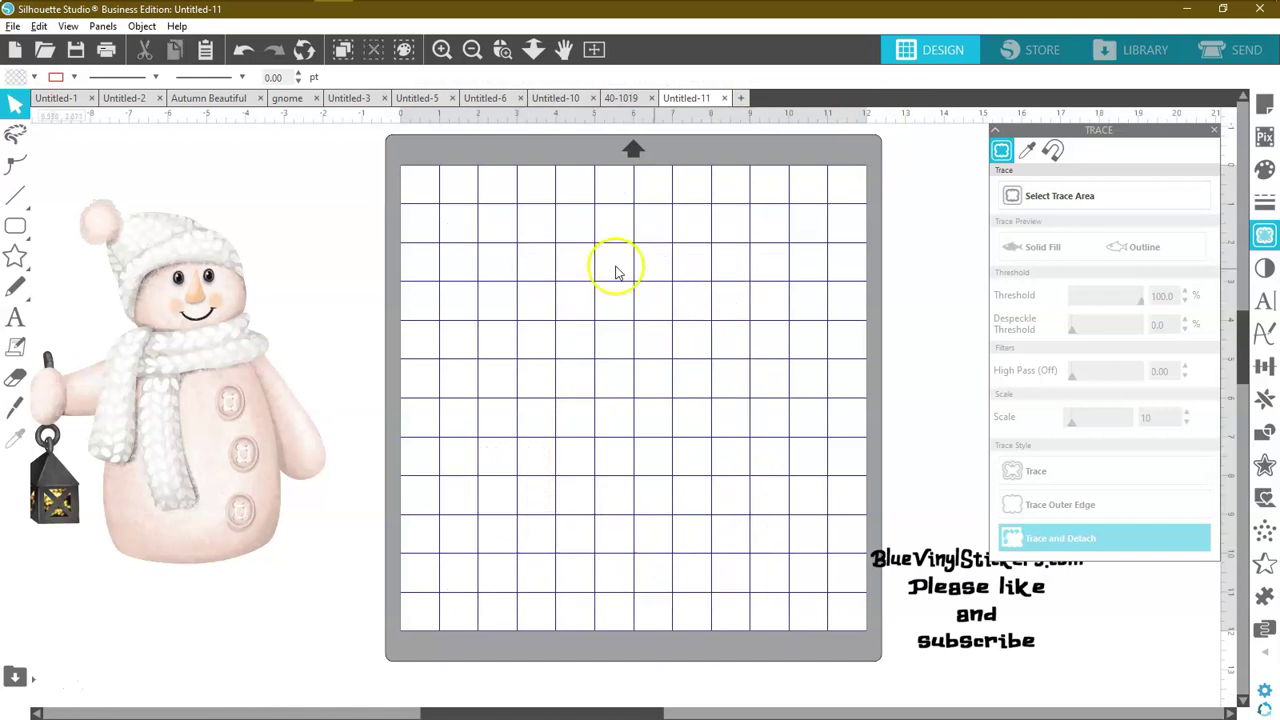
Check the cleared mat for remaining background pieces by selecting the whole area and applying a red fill.
drag(355, 145, 868, 658)
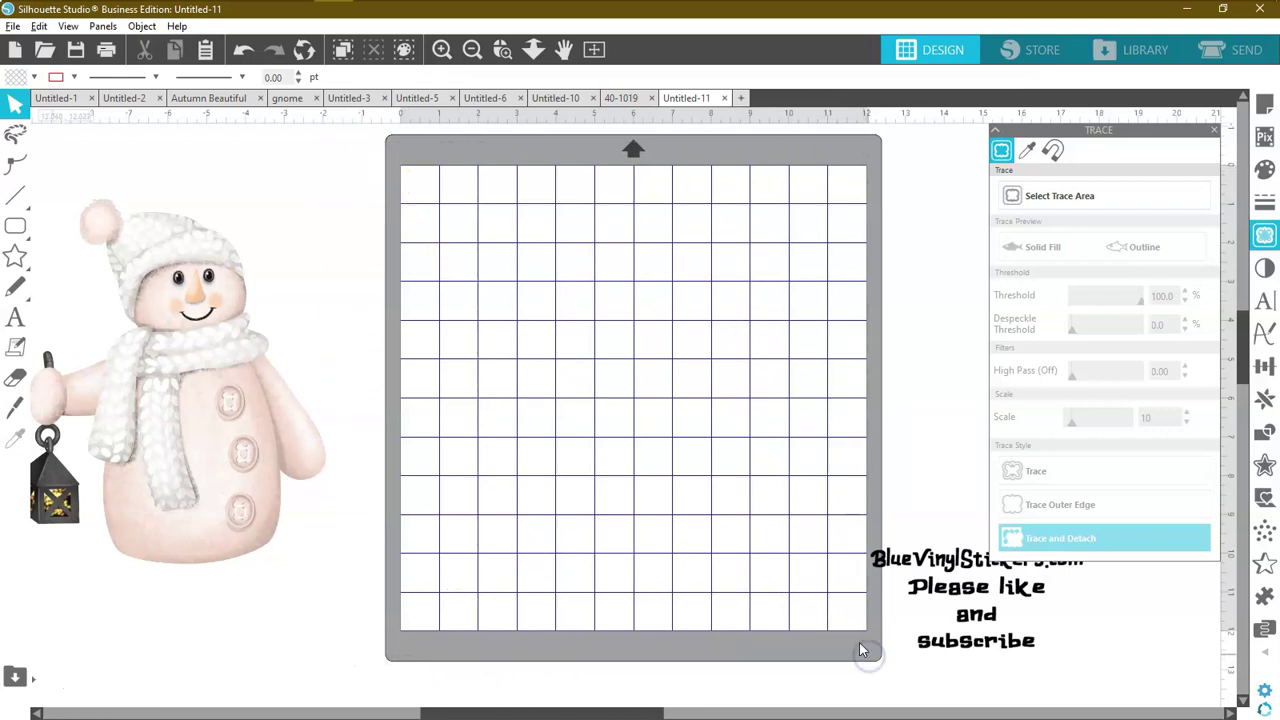
click(33, 80)
click(30, 152)
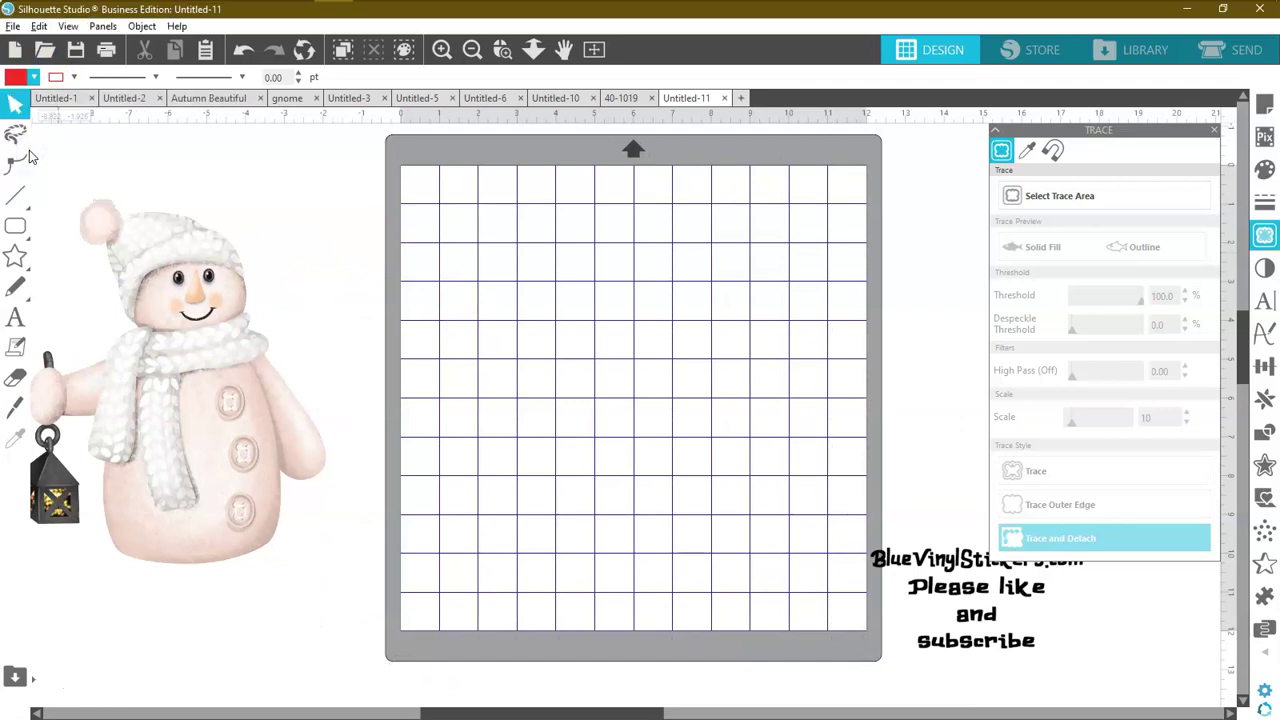
click(24, 161)
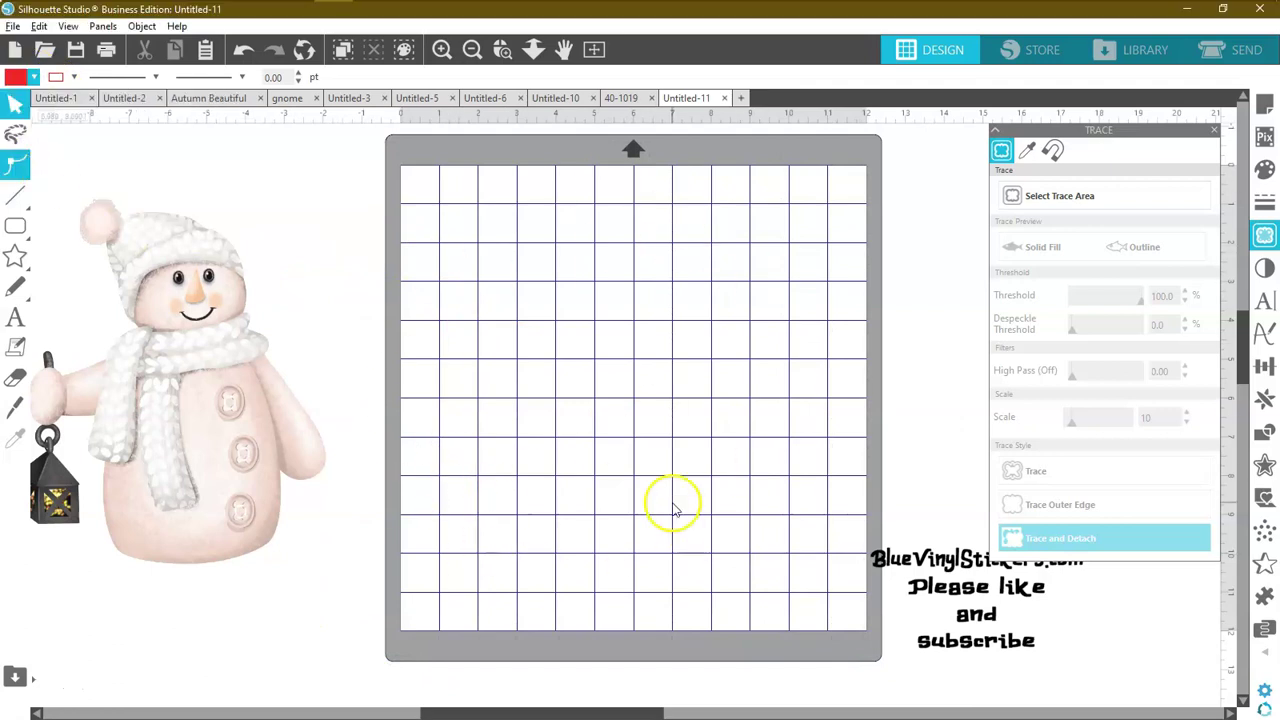
key(Escape)
Move the detached snowman back onto the mat and preview its cut lines on the send page.
drag(200, 543, 655, 563)
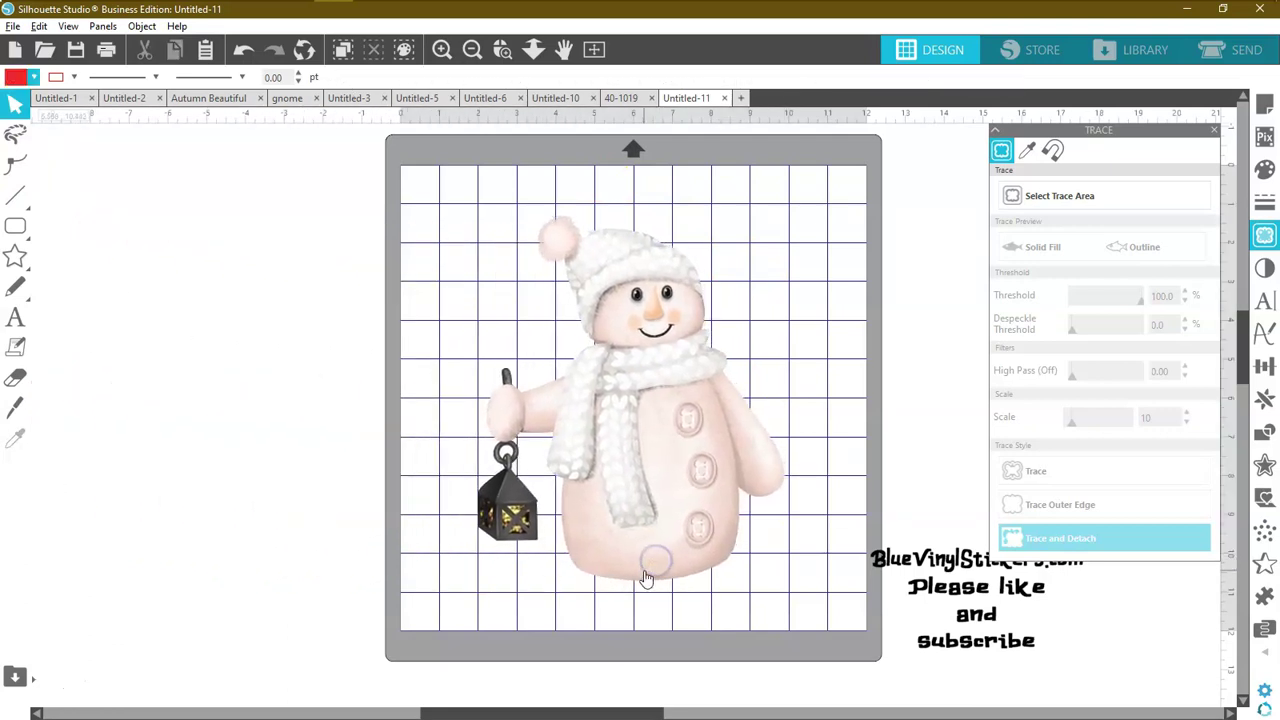
click(645, 488)
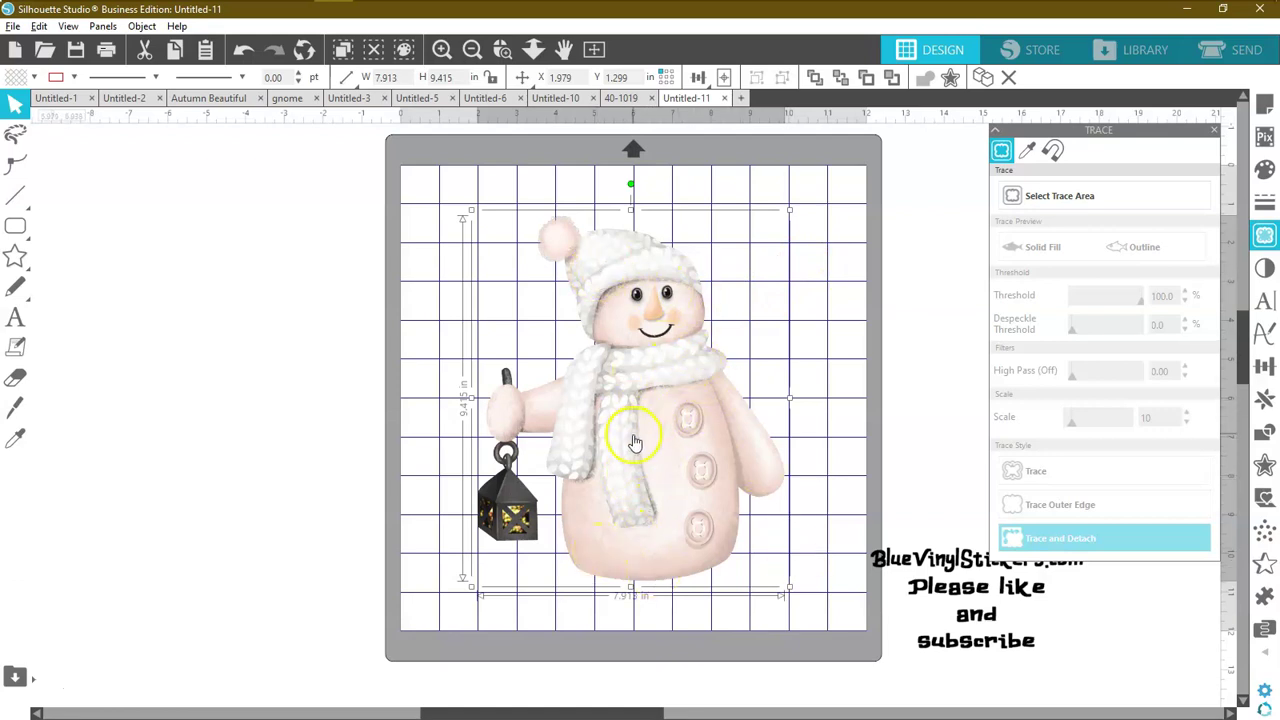
click(1249, 54)
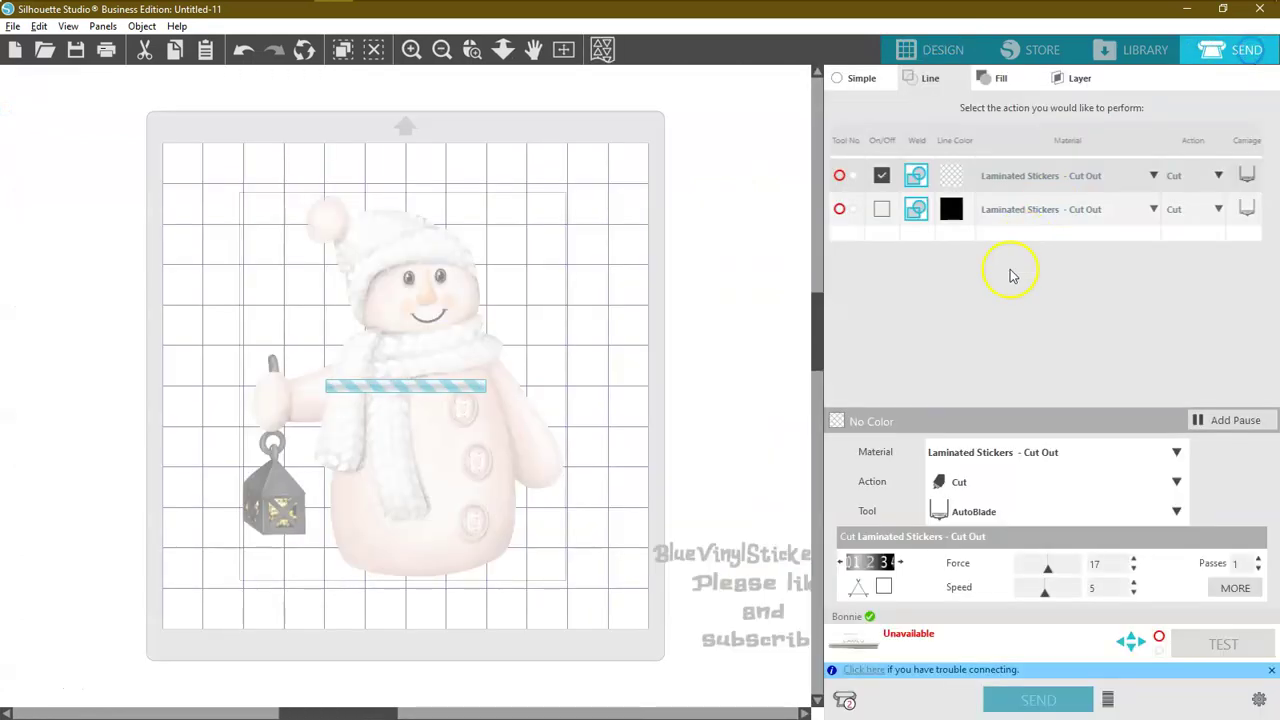
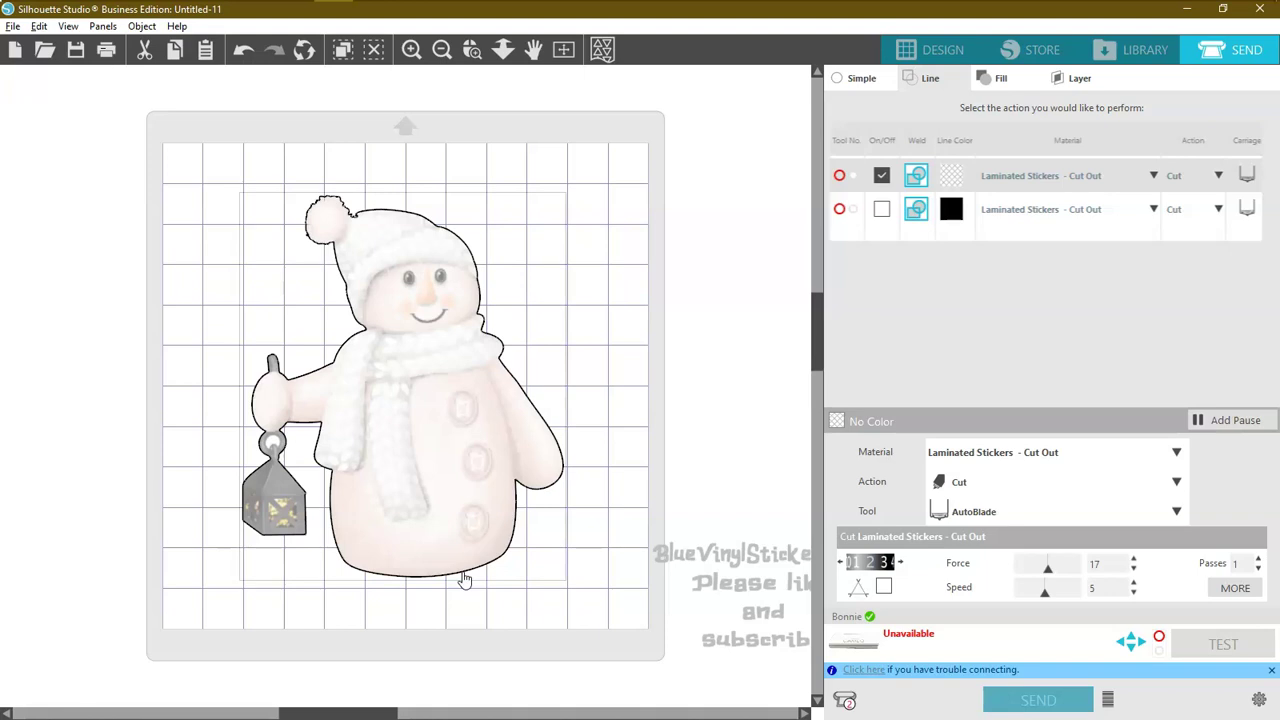
click(457, 588)
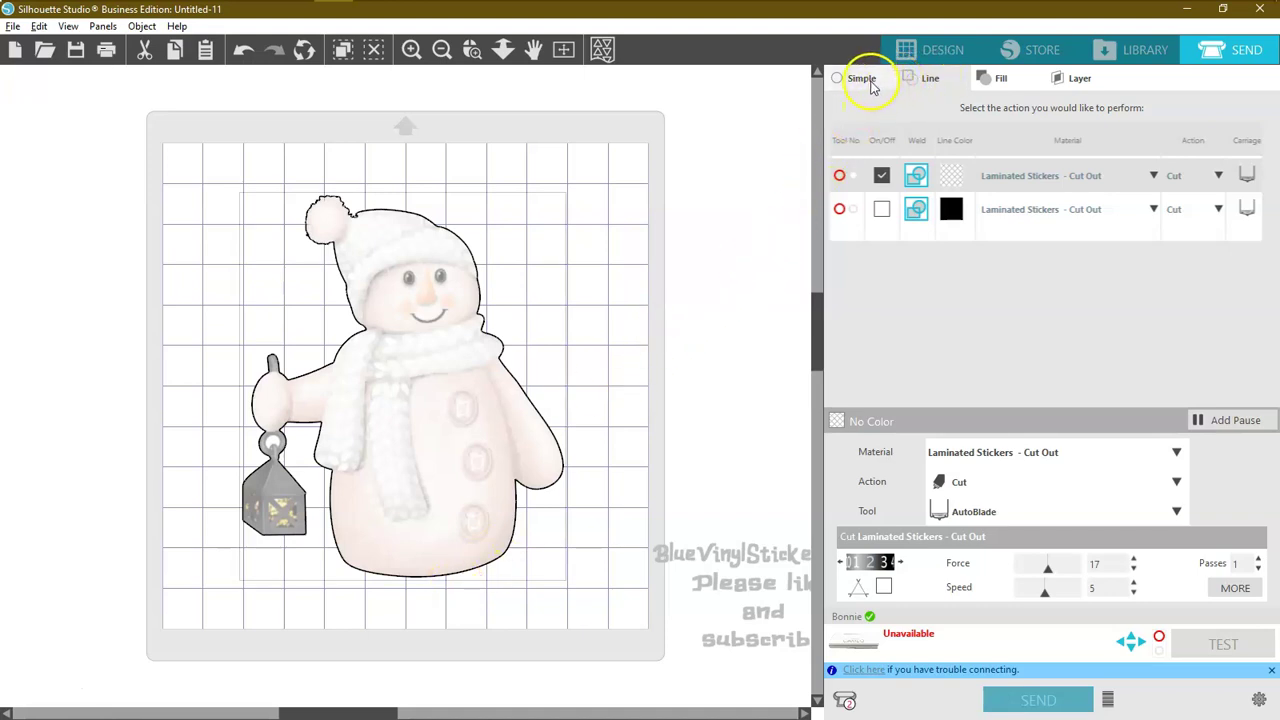
Shift the snowman toward the mat's upper left in the design and add a 0.125 in offset outline with rounded corners.
click(930, 50)
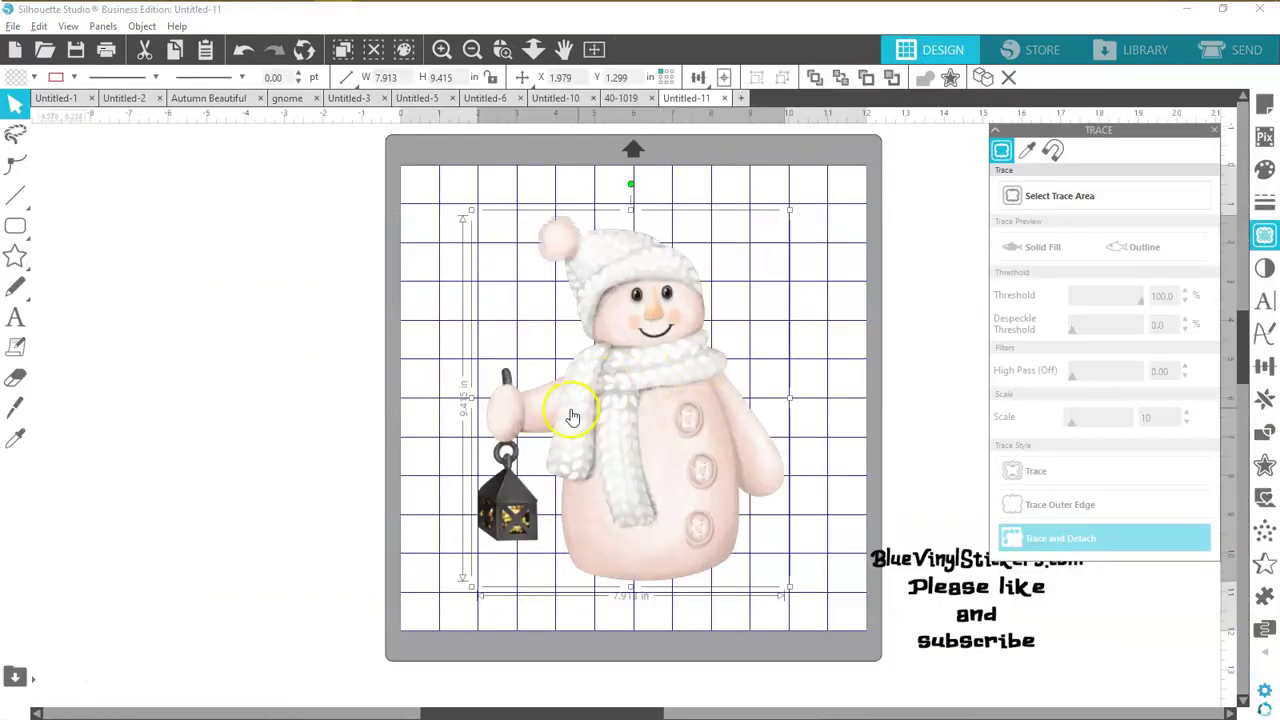
drag(631, 481, 588, 471)
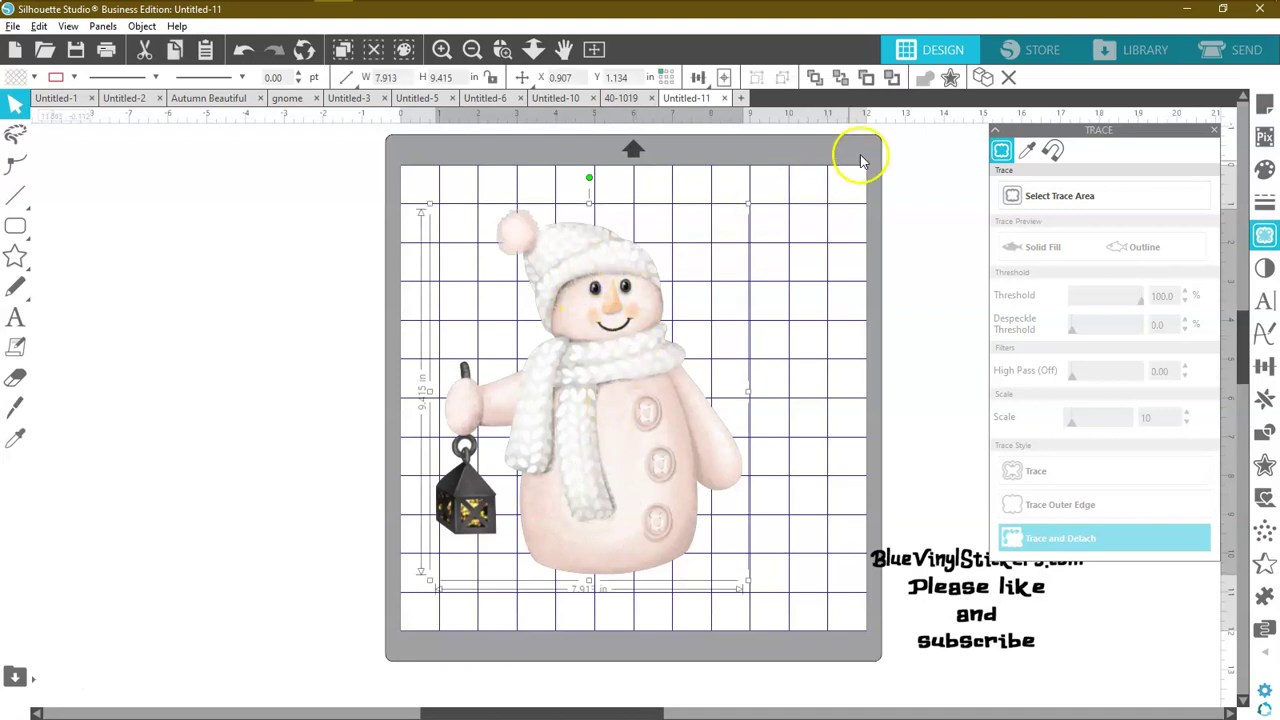
click(950, 78)
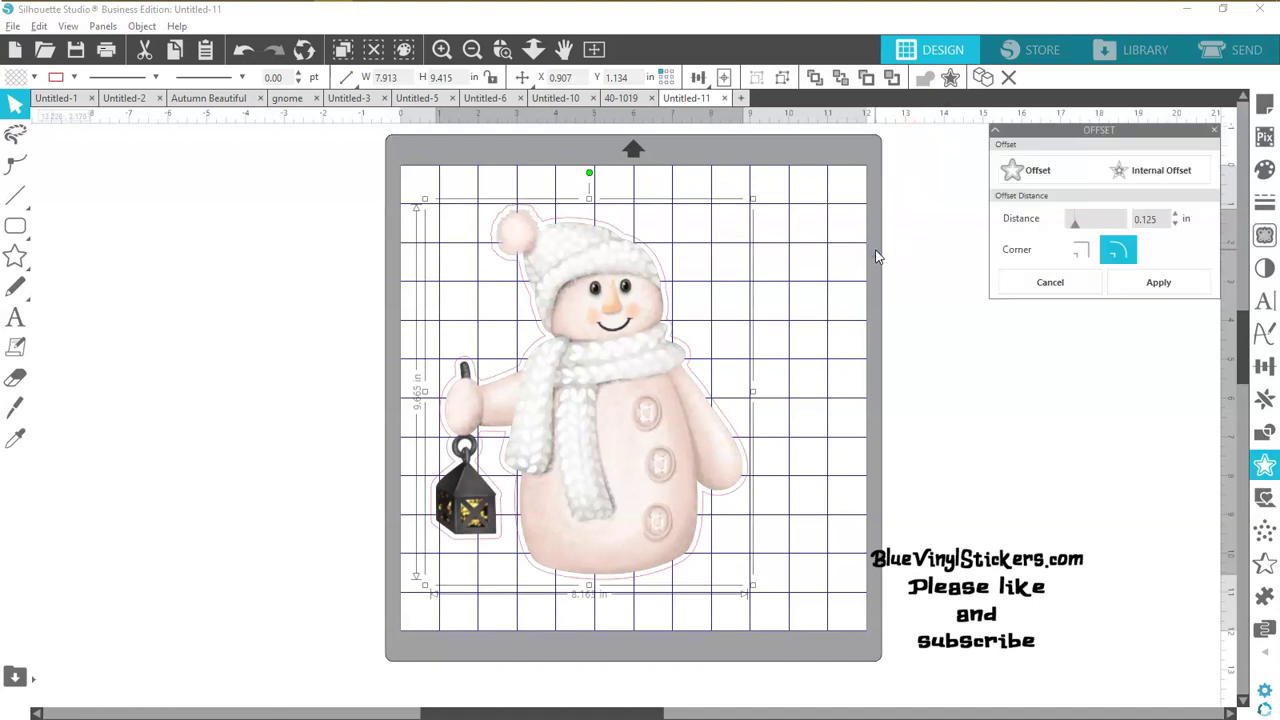
click(802, 405)
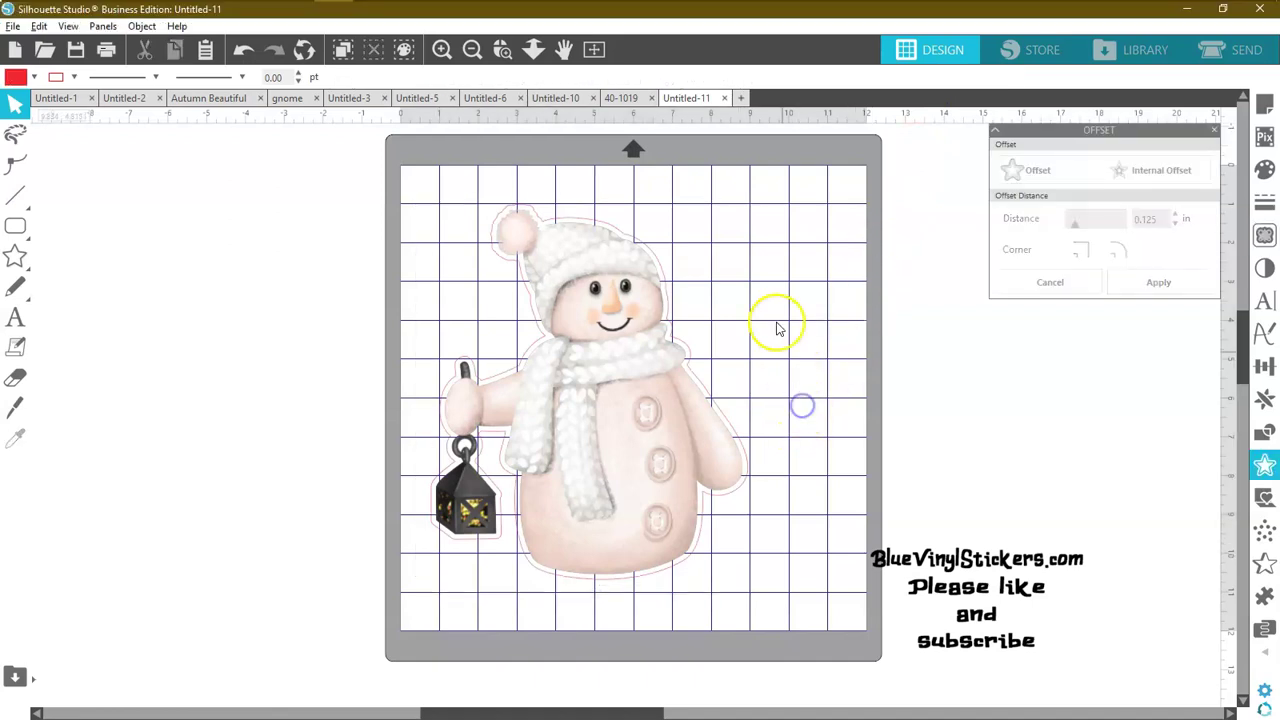
Group the snowman with its offset outline and ungroup them again.
click(640, 380)
right_click(640, 380)
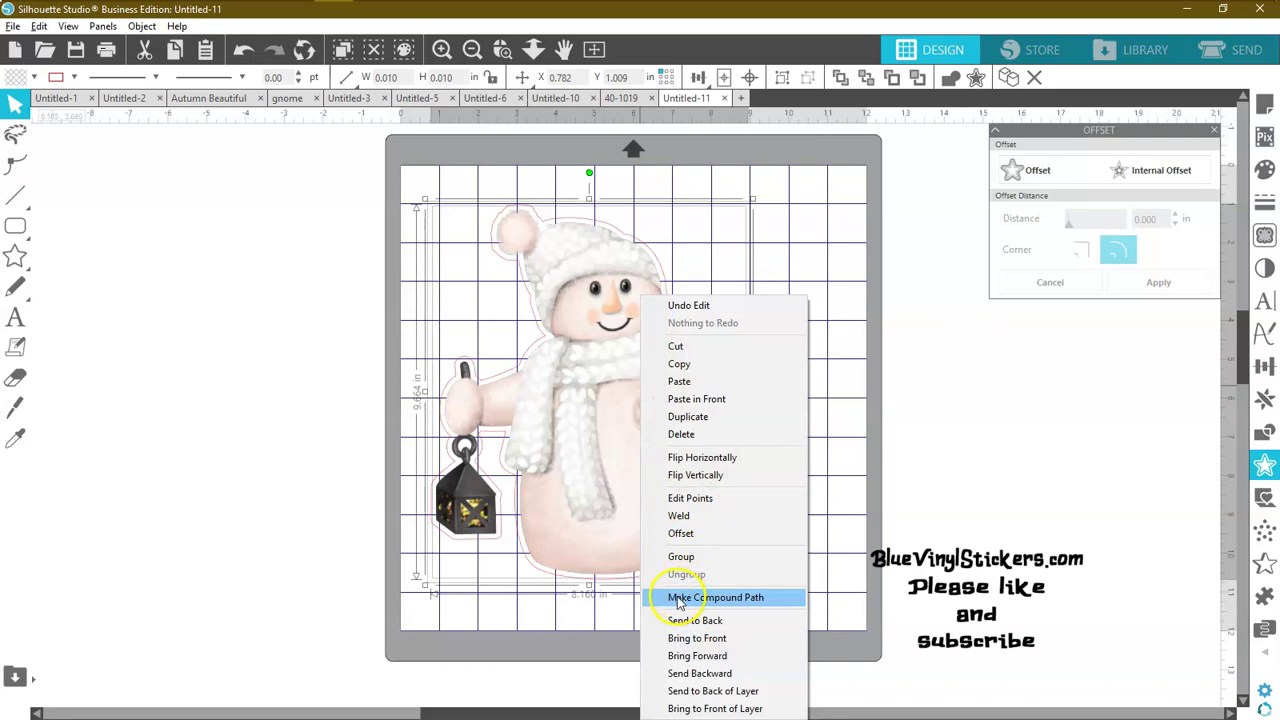
click(680, 557)
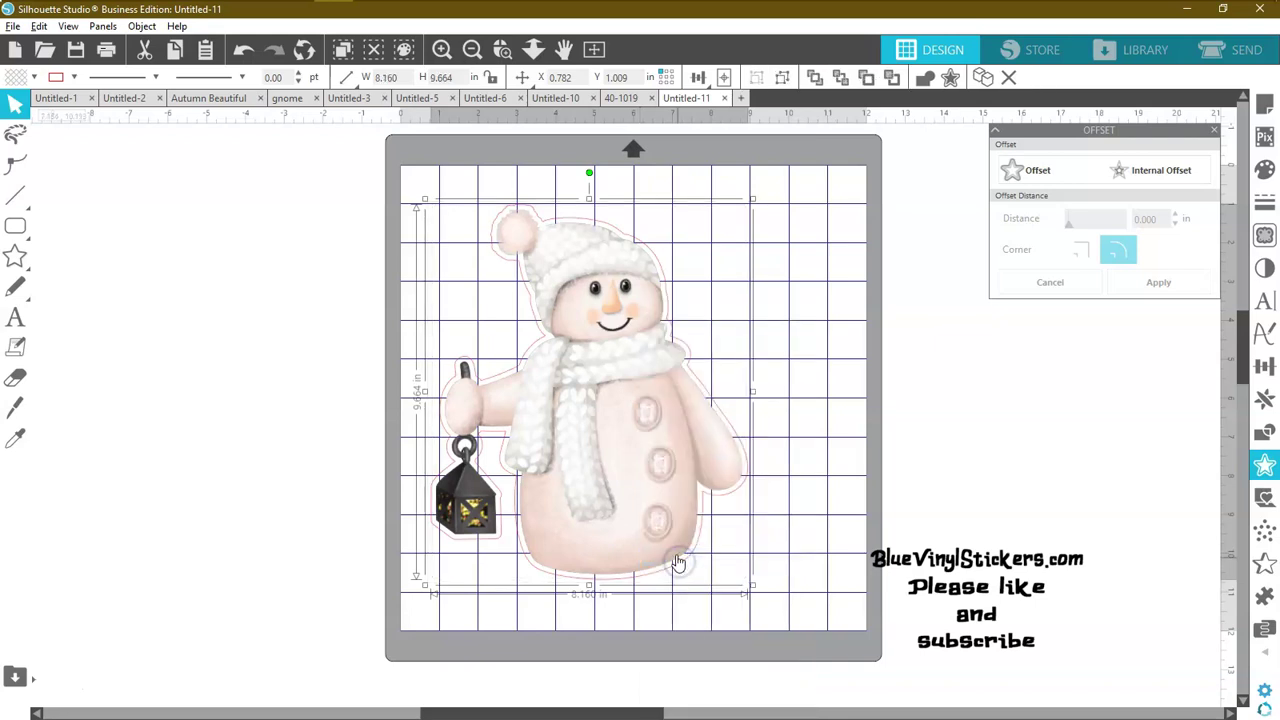
right_click(614, 436)
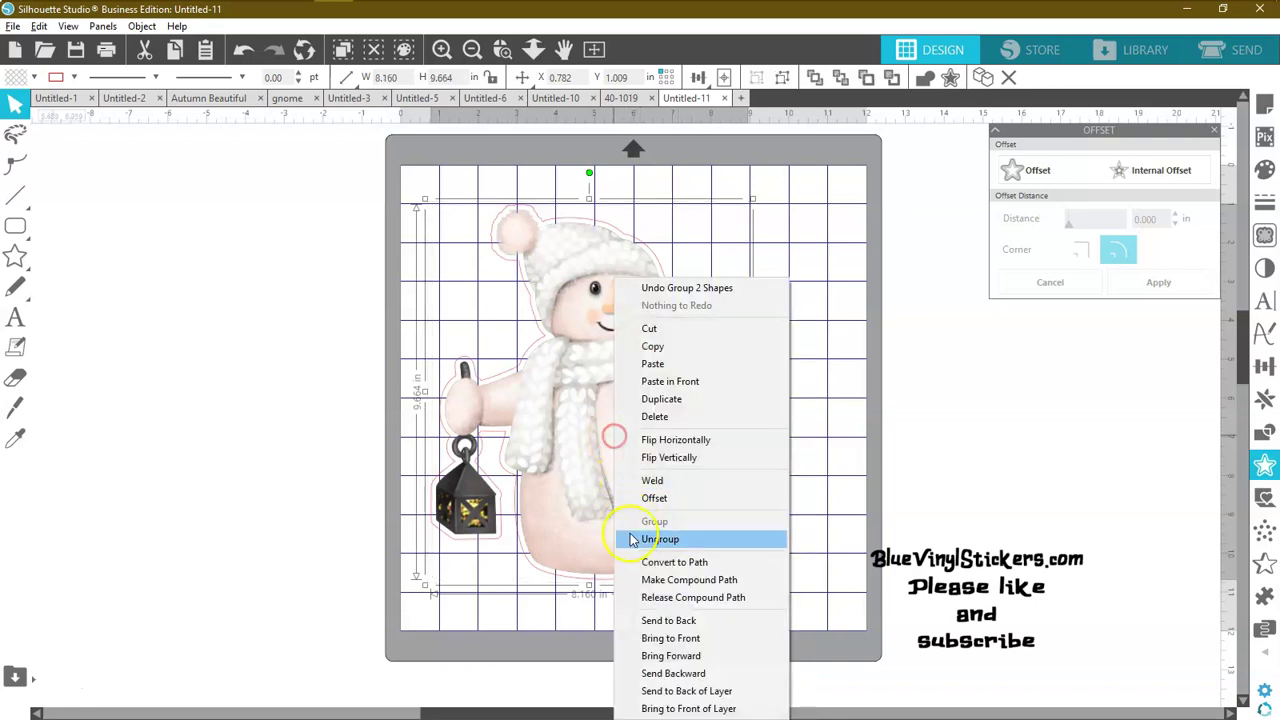
click(632, 540)
click(286, 349)
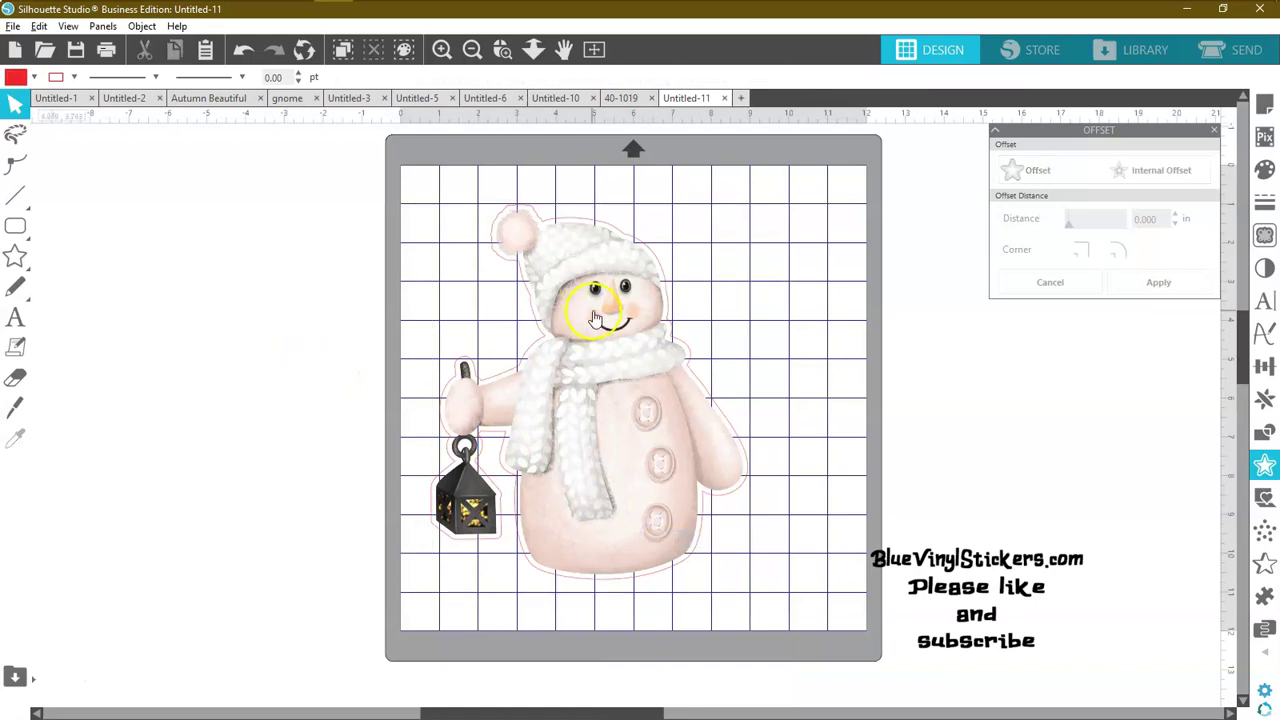
Set the line colour of the snowman image to No Color, leaving out its offset outline.
click(594, 318)
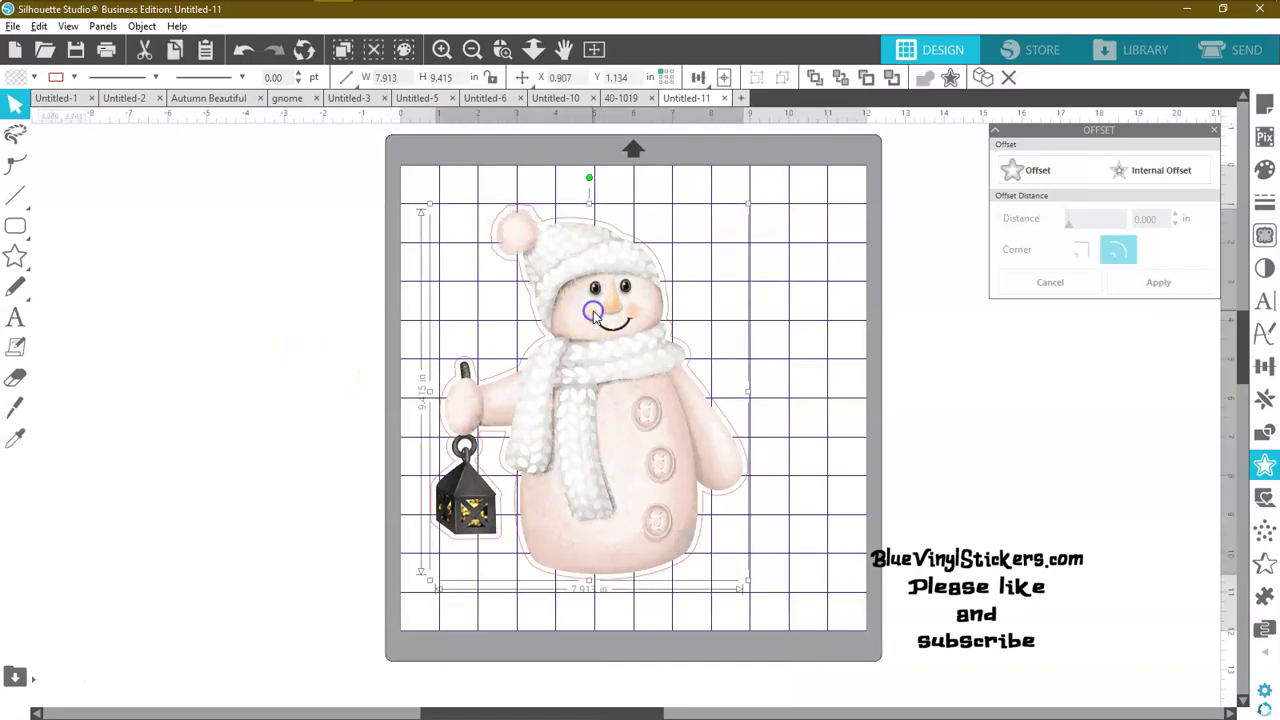
click(73, 78)
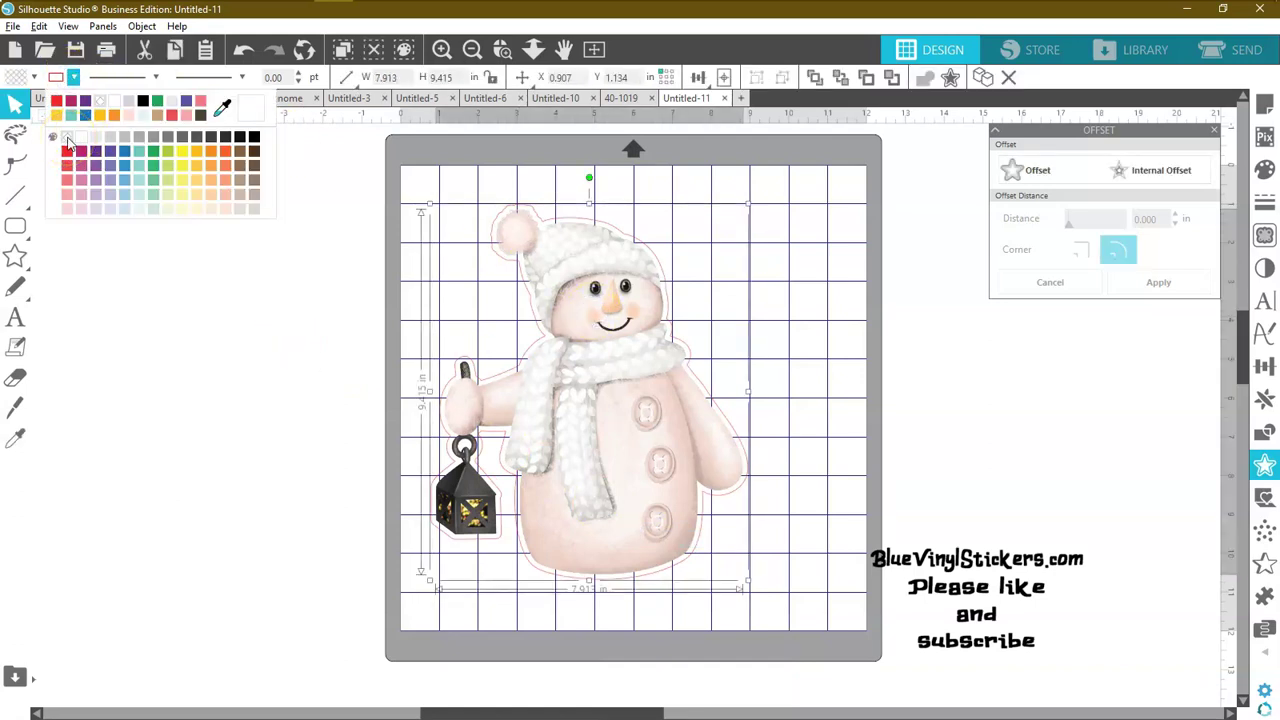
click(67, 139)
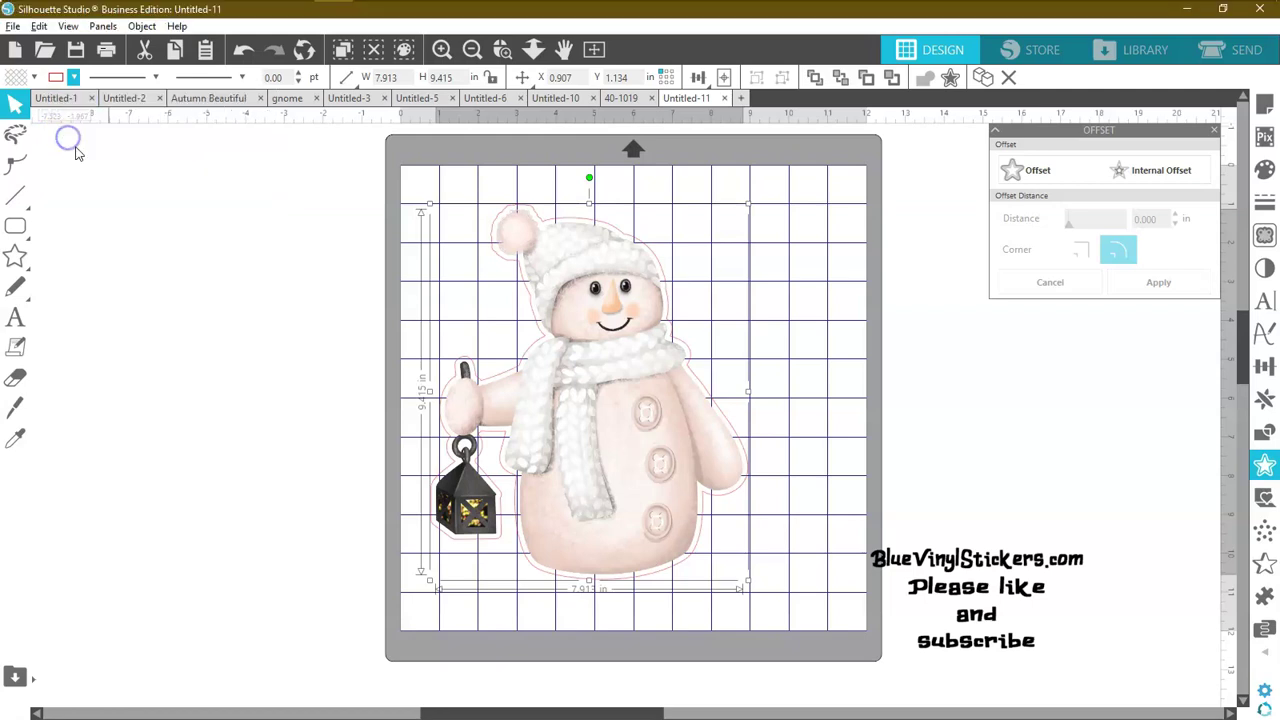
click(73, 78)
click(50, 120)
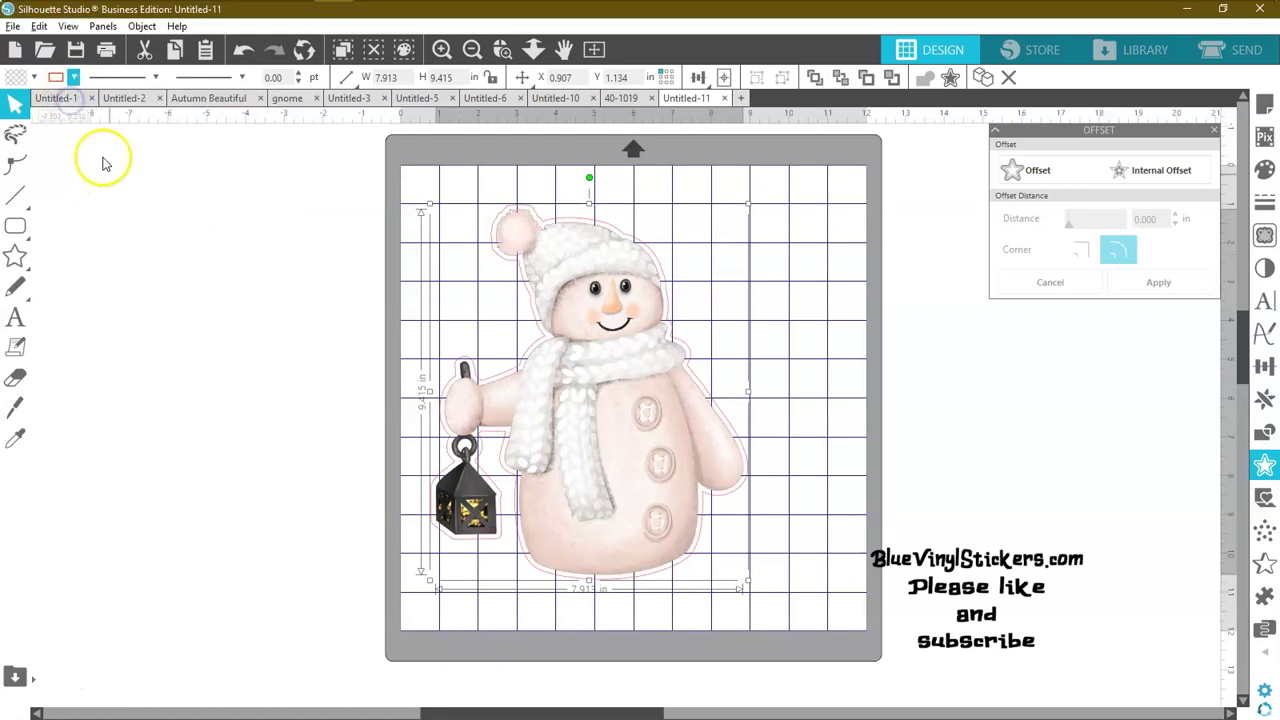
Undo the last line colour change on the snowman image.
click(265, 350)
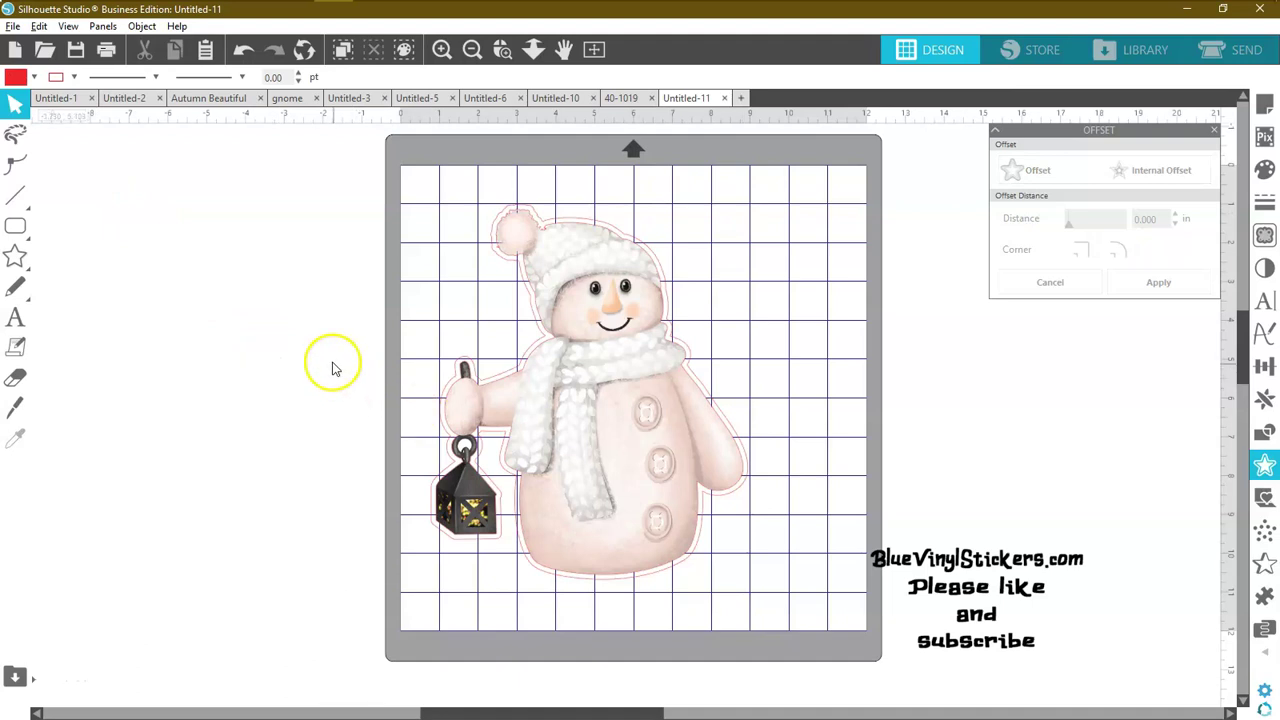
click(238, 50)
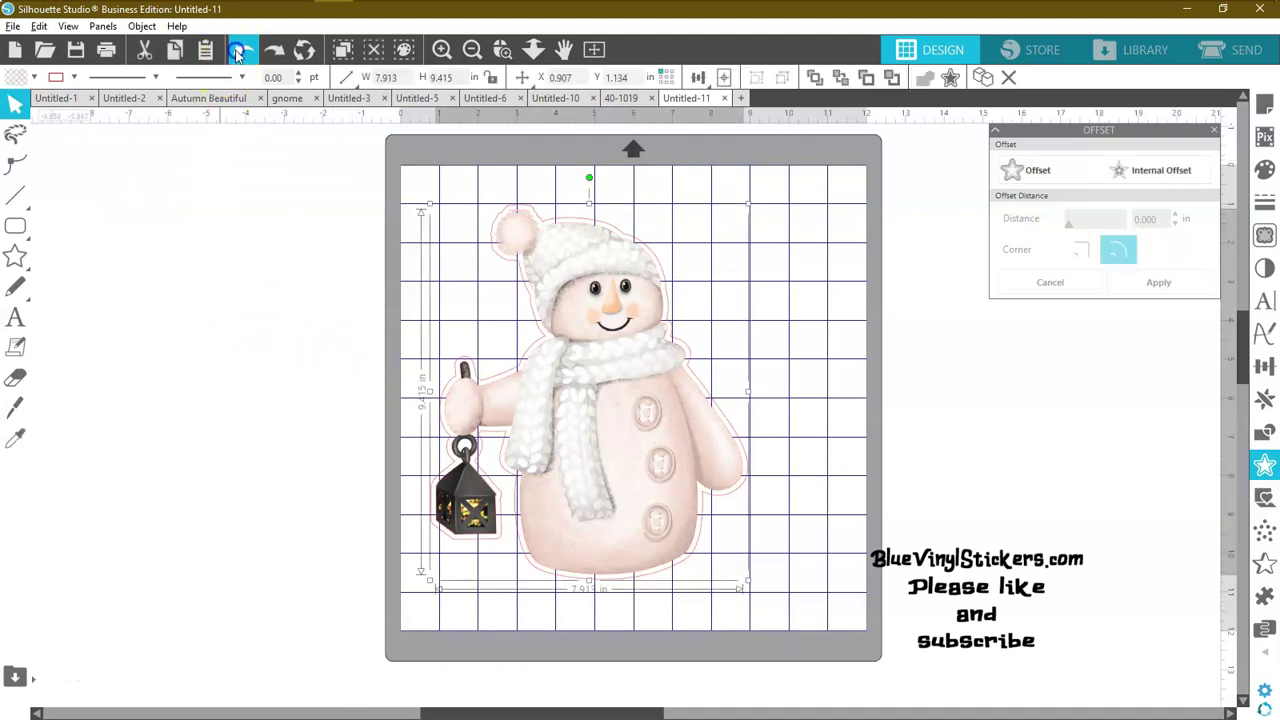
click(238, 50)
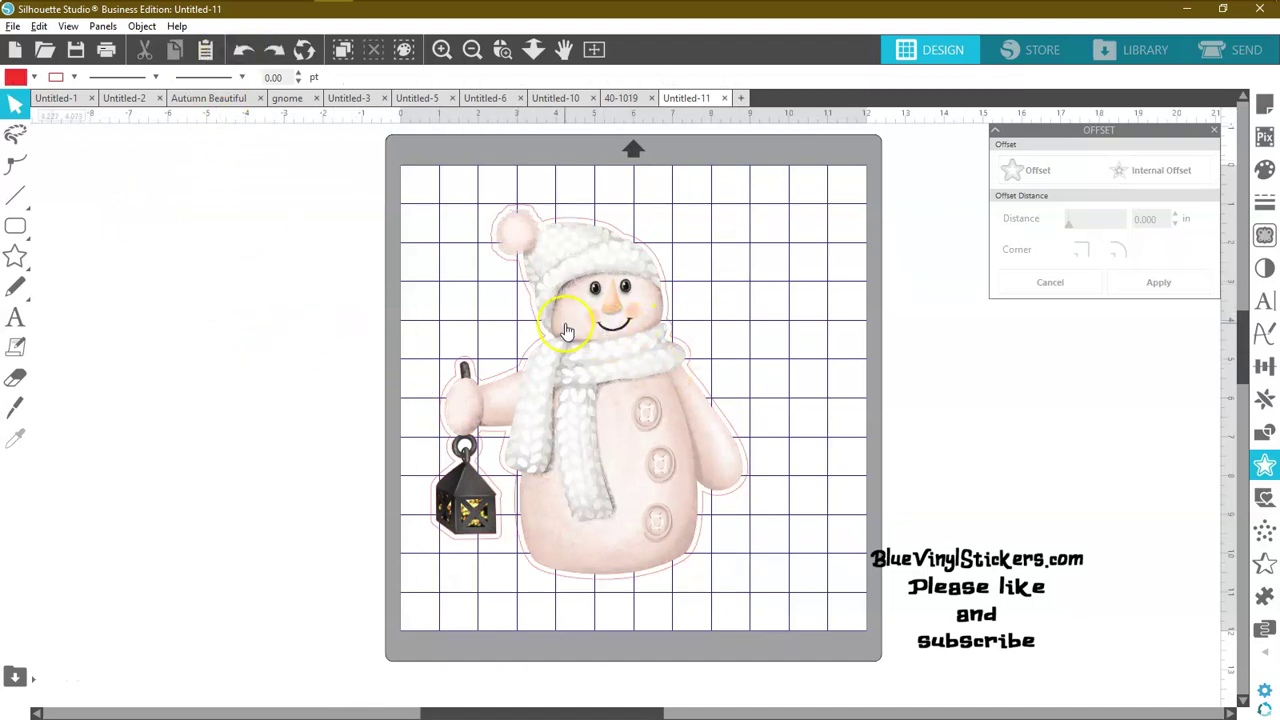
Preview the cut lines on the send page, switching the No Color cut off and back on, and return to the design.
click(1232, 52)
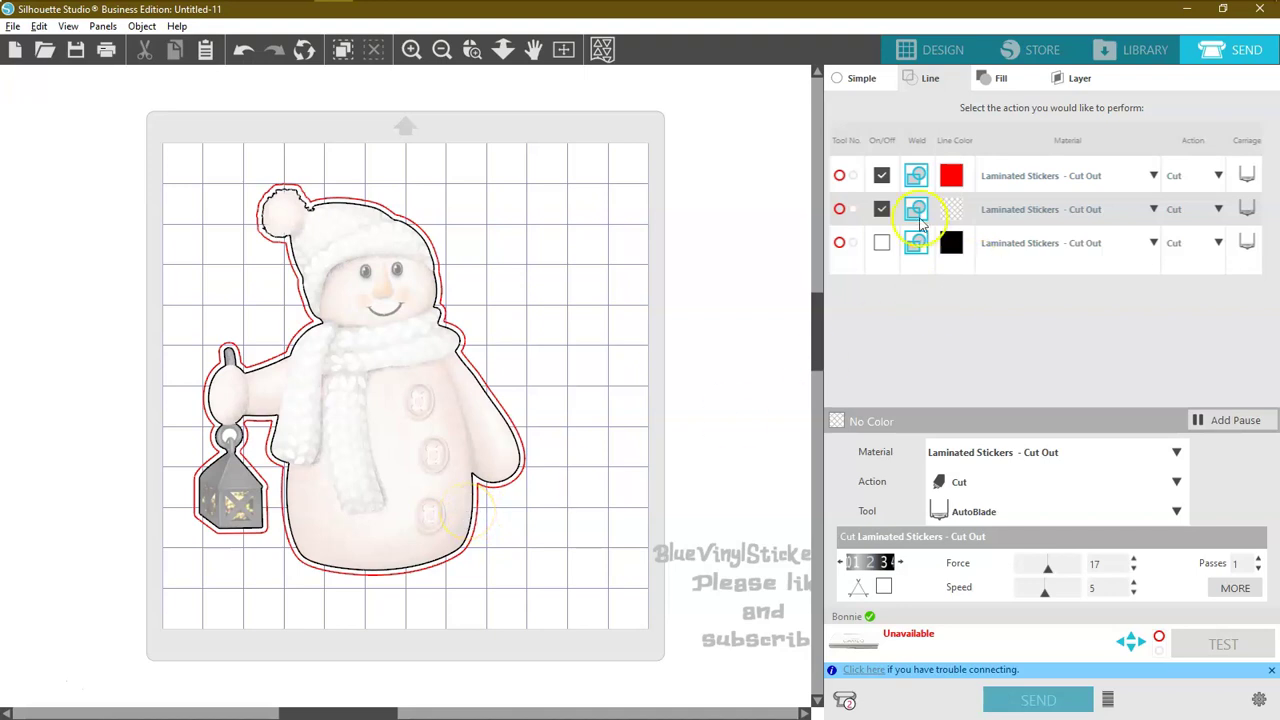
click(881, 210)
click(880, 210)
click(33, 679)
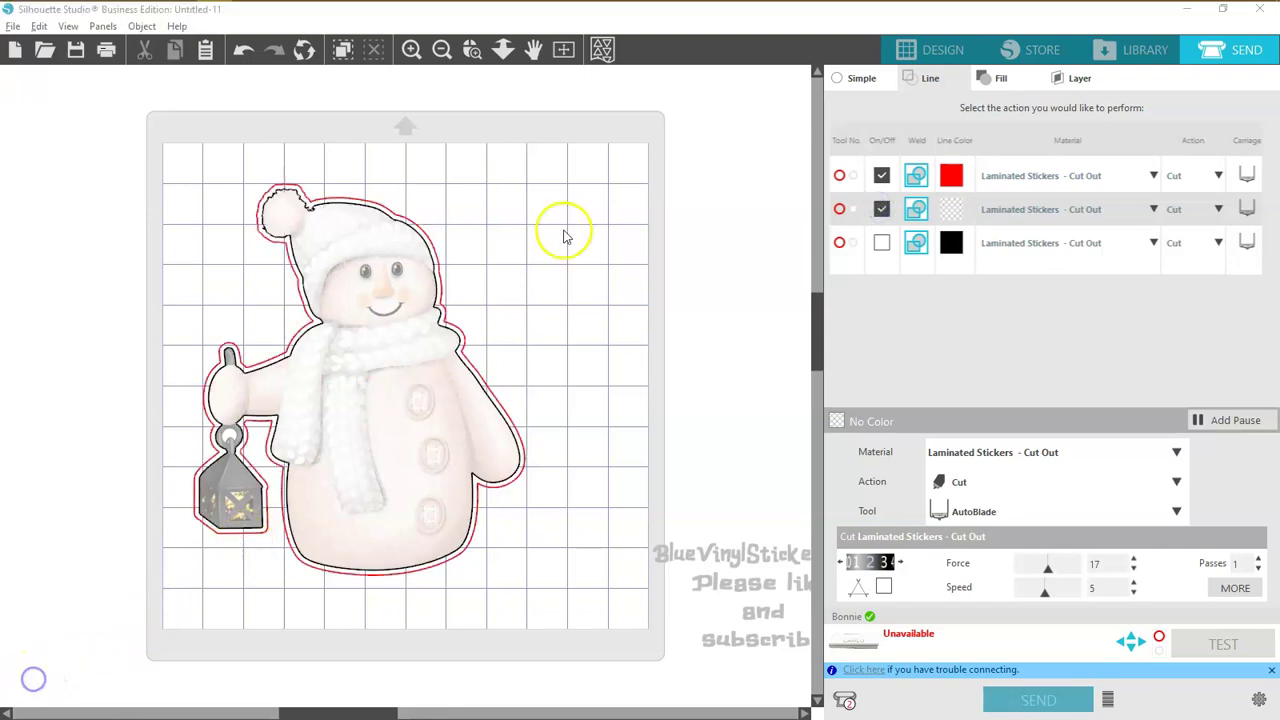
click(943, 49)
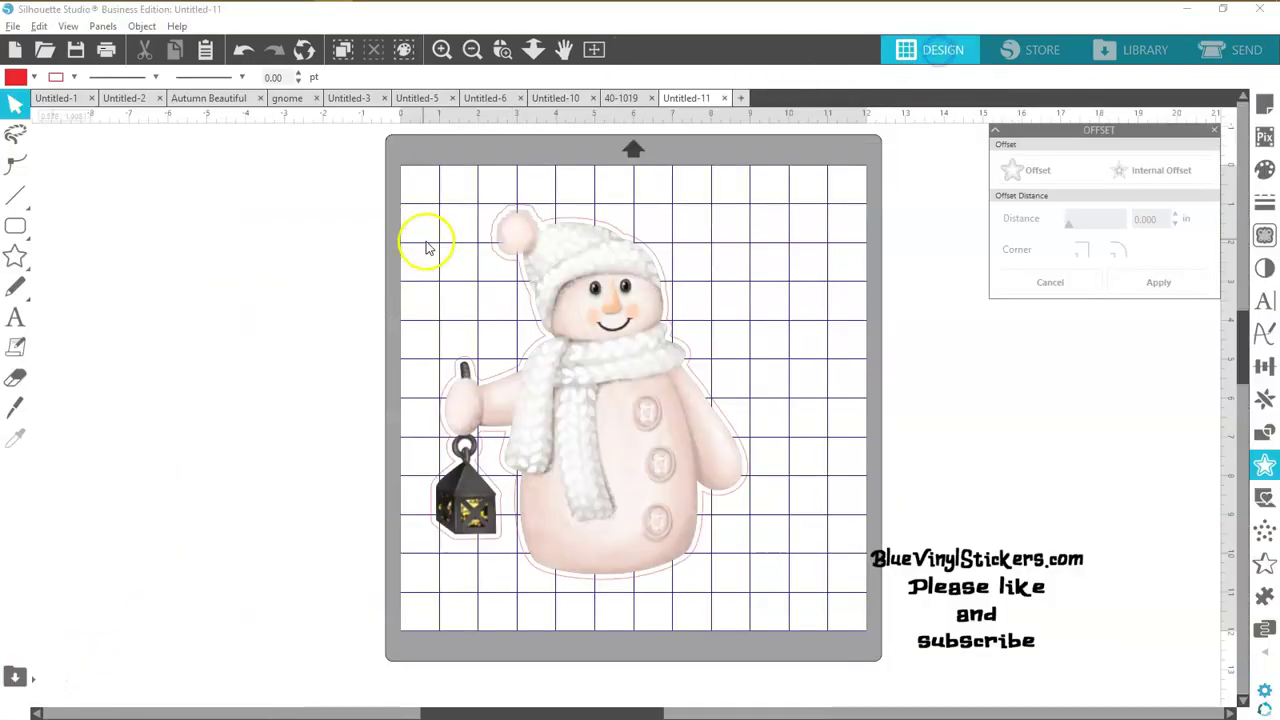
Select the snowman image and set its line colour to No Color.
click(586, 285)
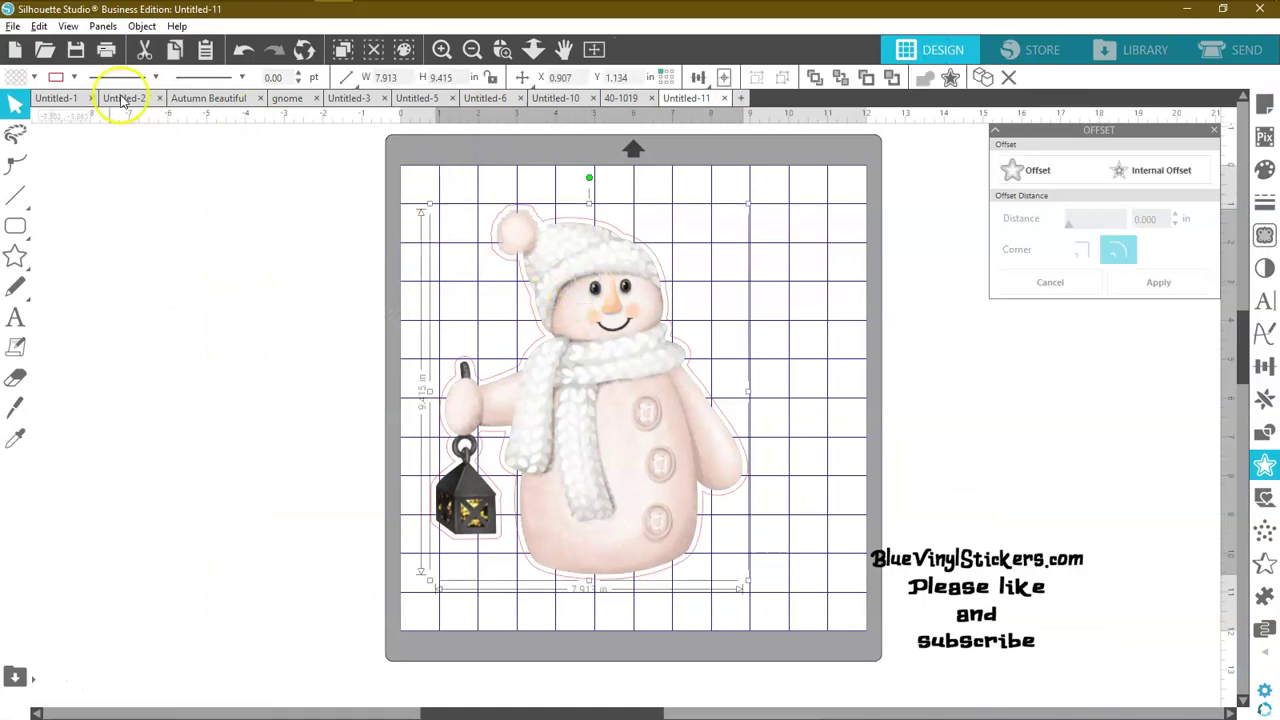
click(73, 77)
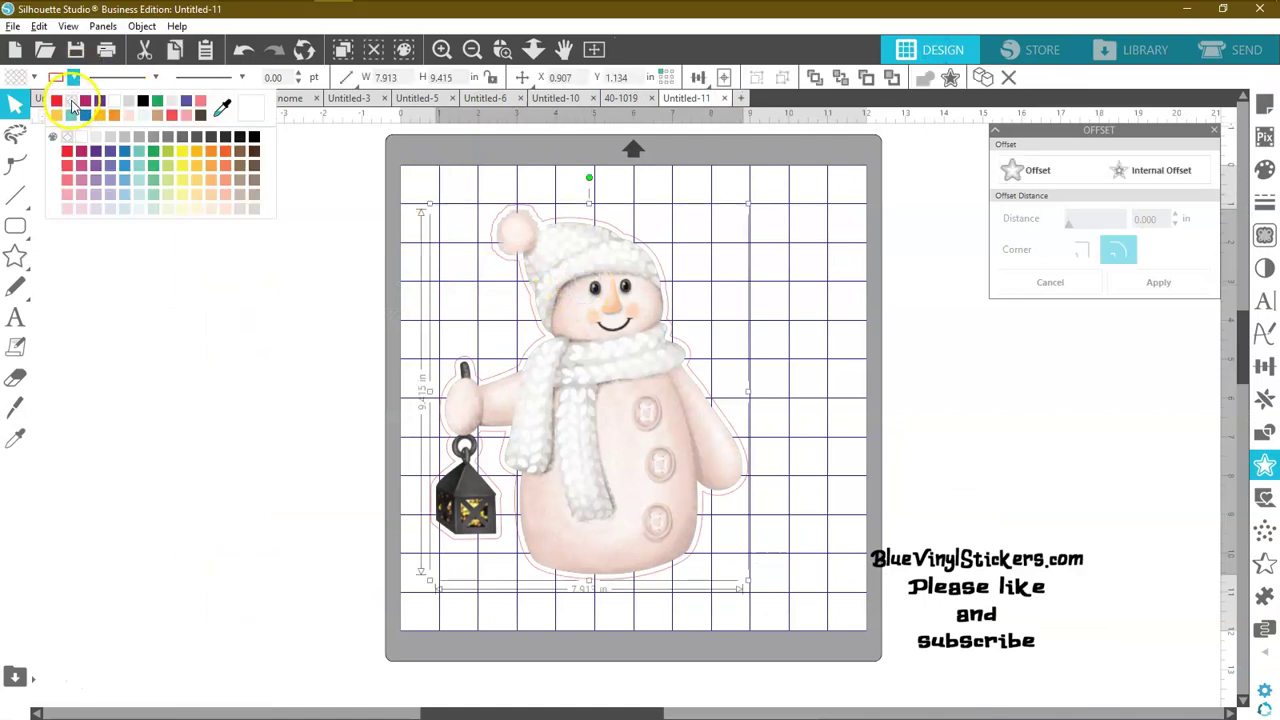
click(72, 106)
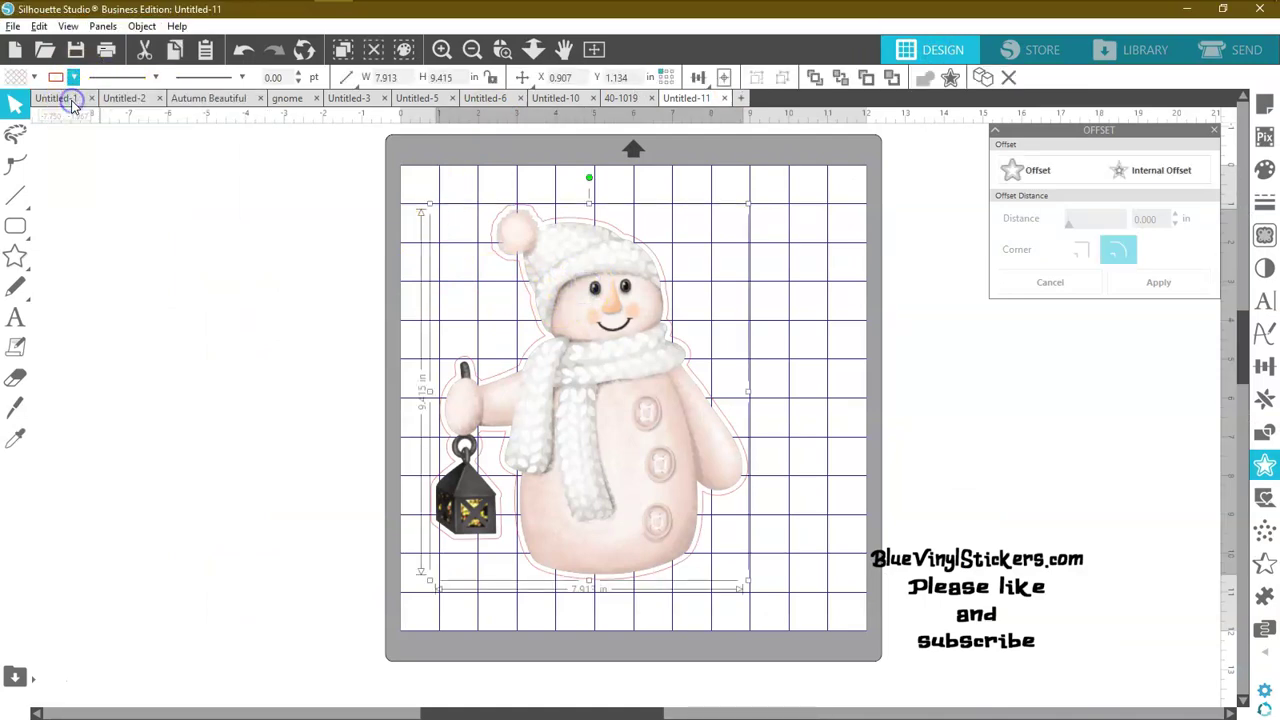
Disable cutting of the No Color lines on the send page, keeping only the red line enabled.
click(1218, 57)
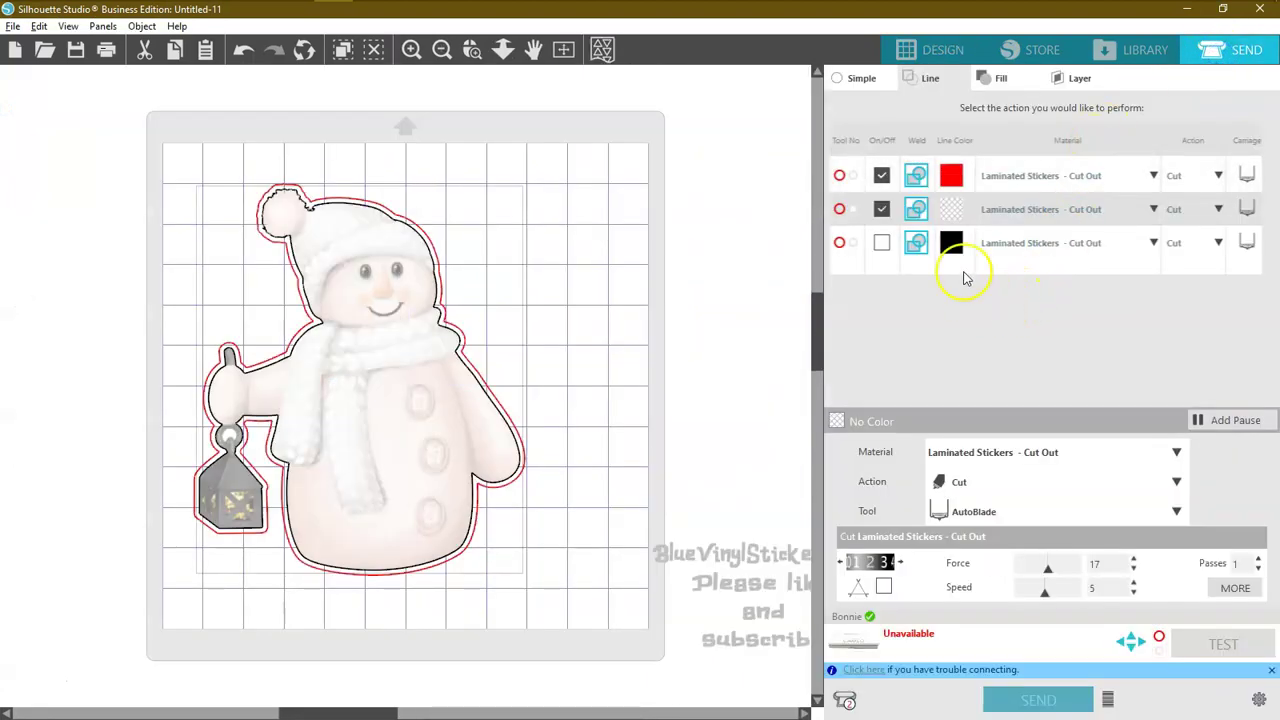
click(881, 209)
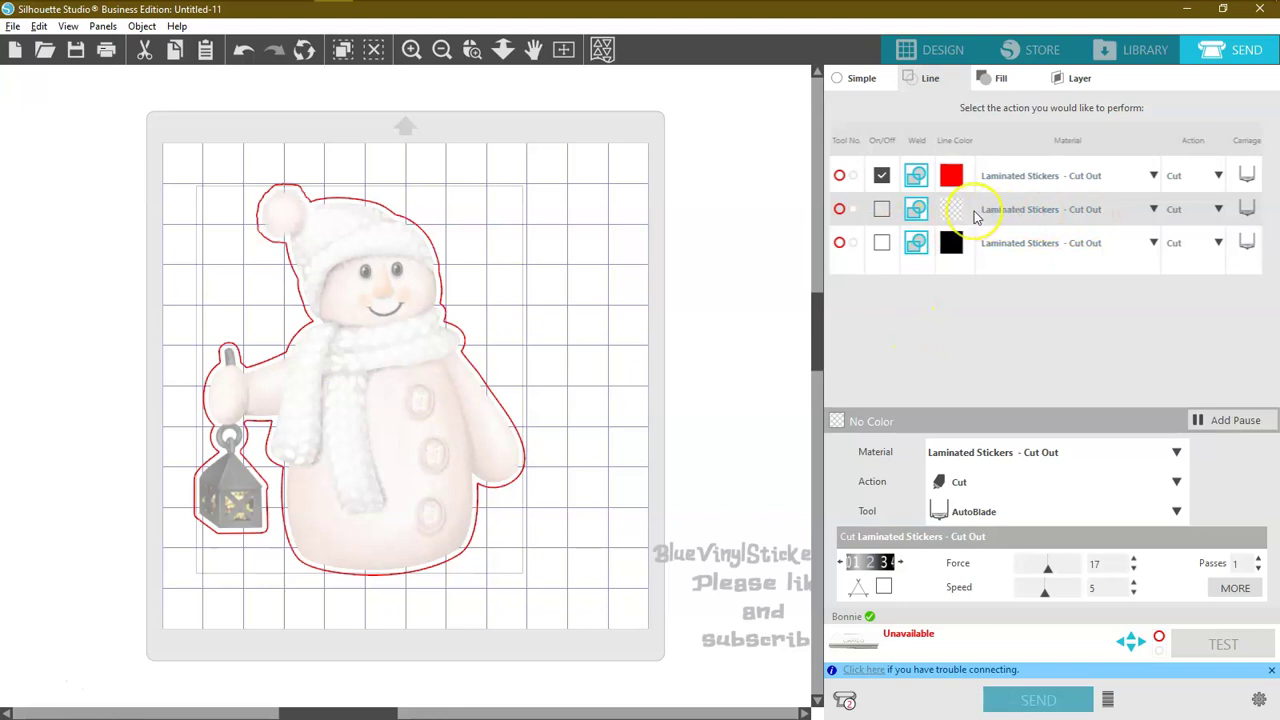
click(879, 211)
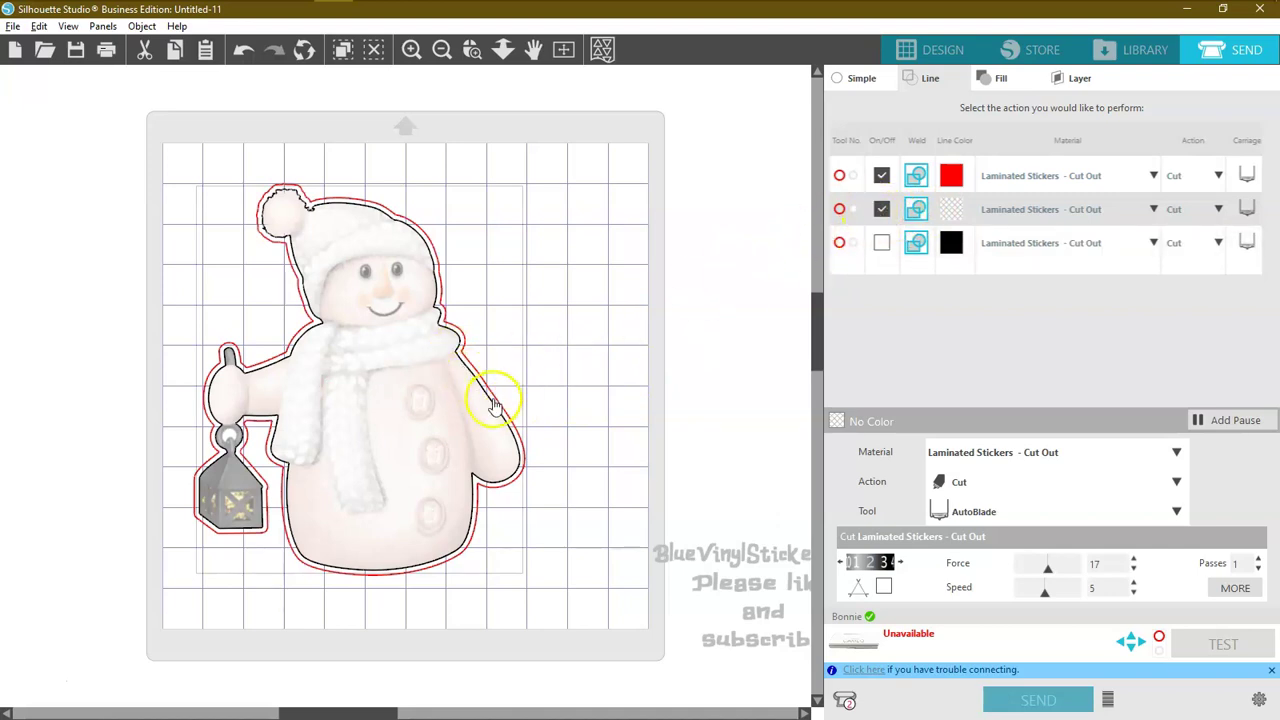
click(881, 209)
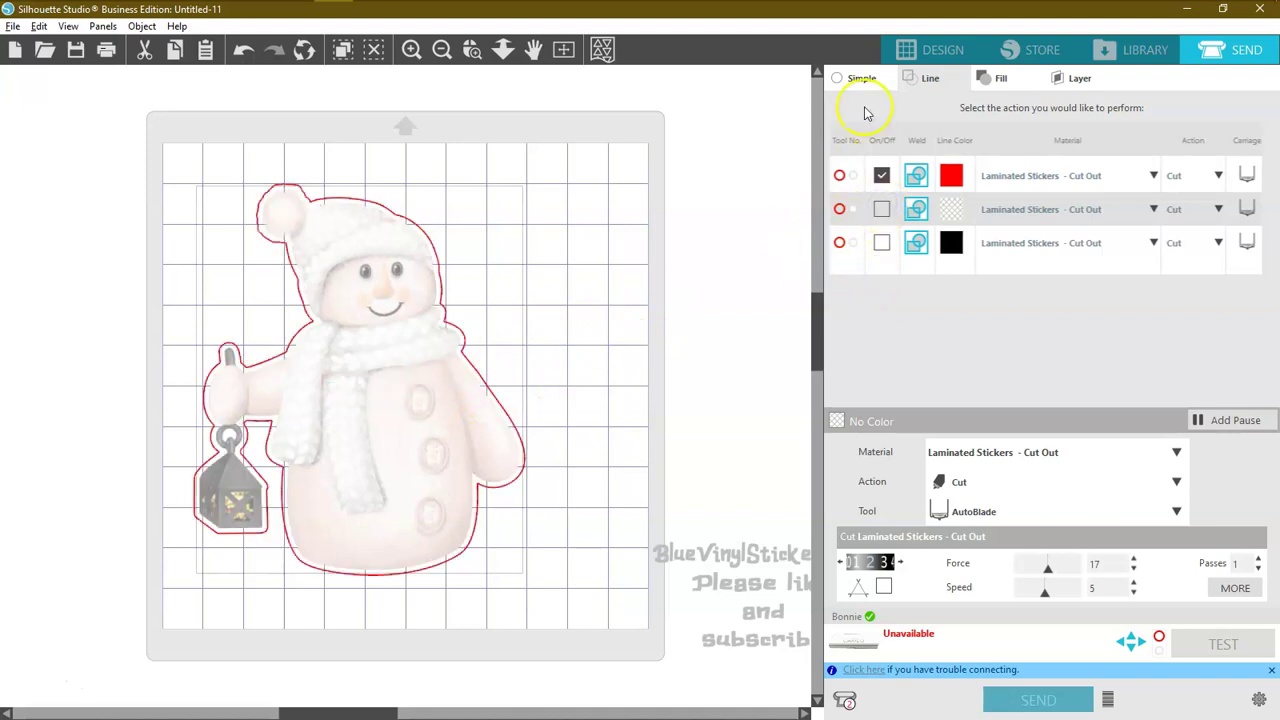
Move the snowman image off its outline, reapply No Color as its line colour, and move it roughly back over the outline.
click(915, 58)
drag(606, 391, 486, 377)
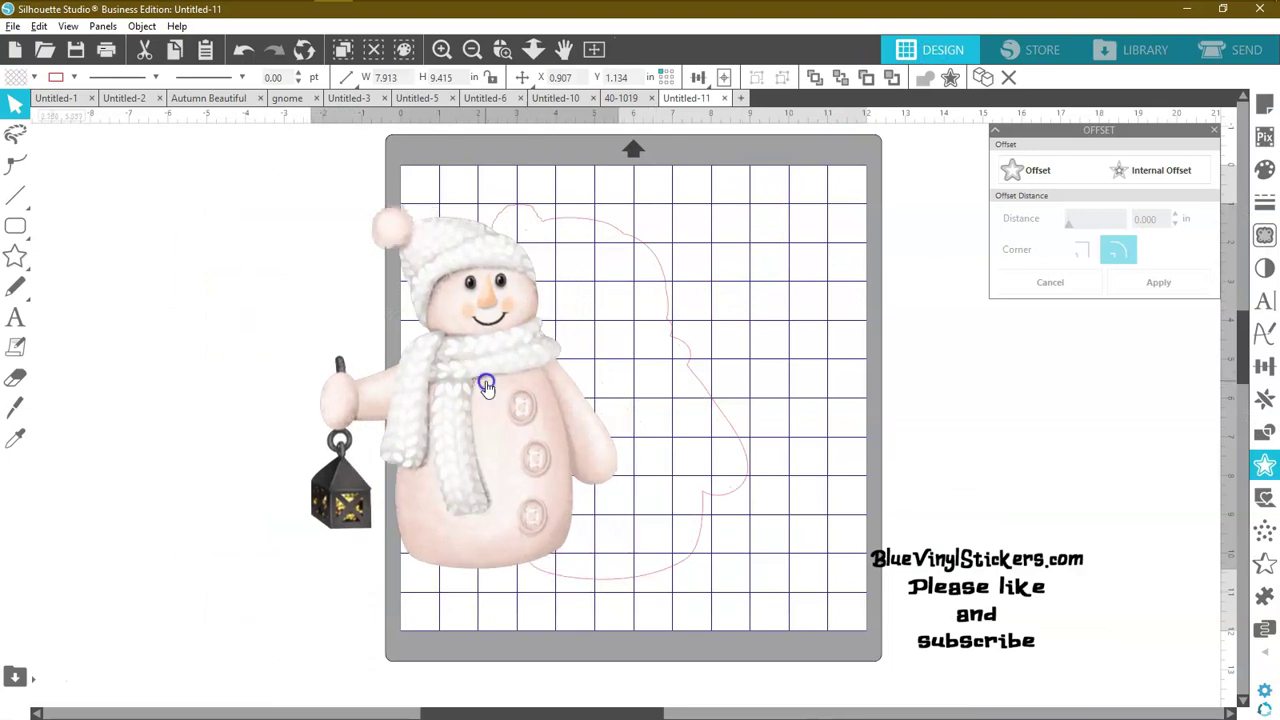
click(73, 80)
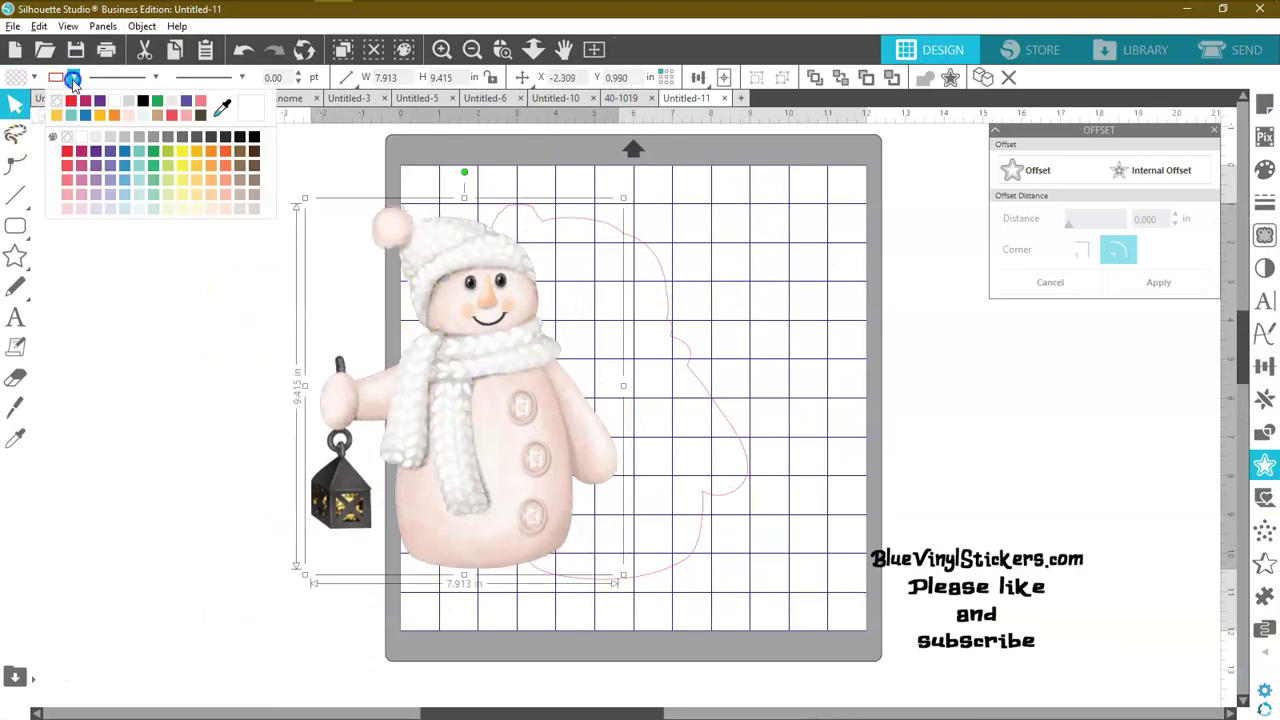
click(65, 138)
click(226, 309)
drag(510, 334, 604, 328)
Check the red offset cut line on the send page and return to the design.
click(1240, 50)
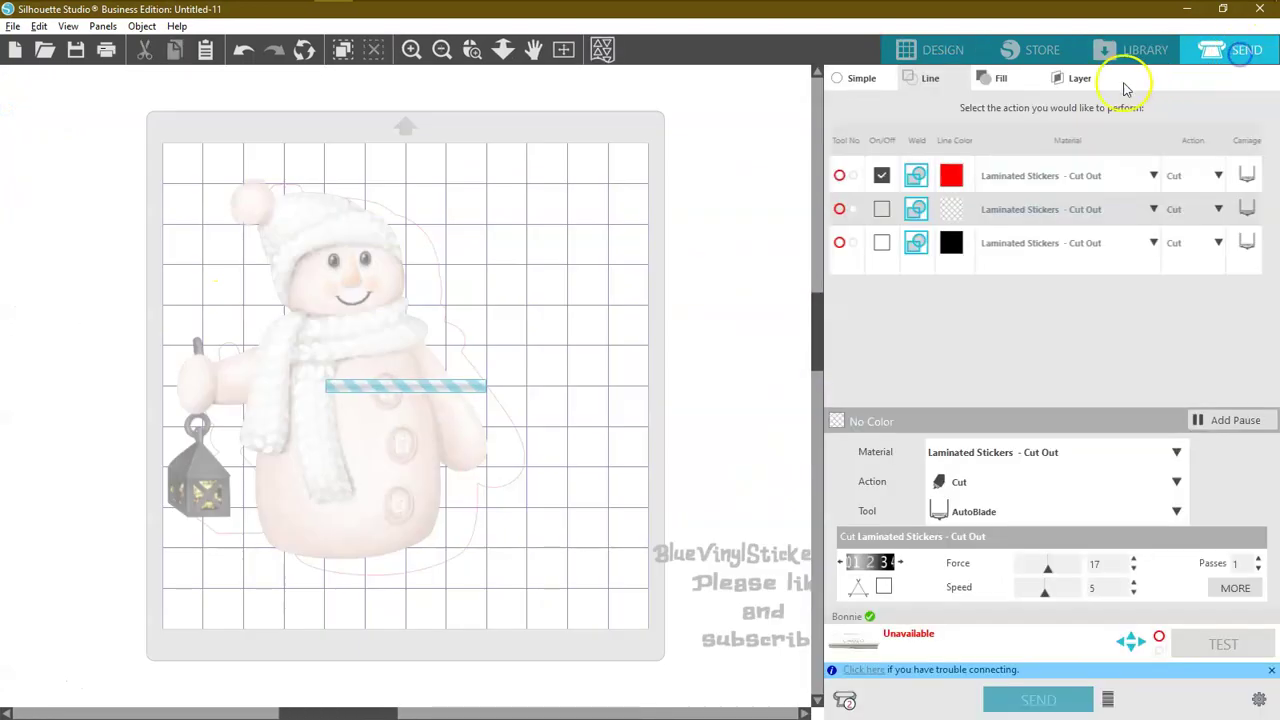
click(955, 172)
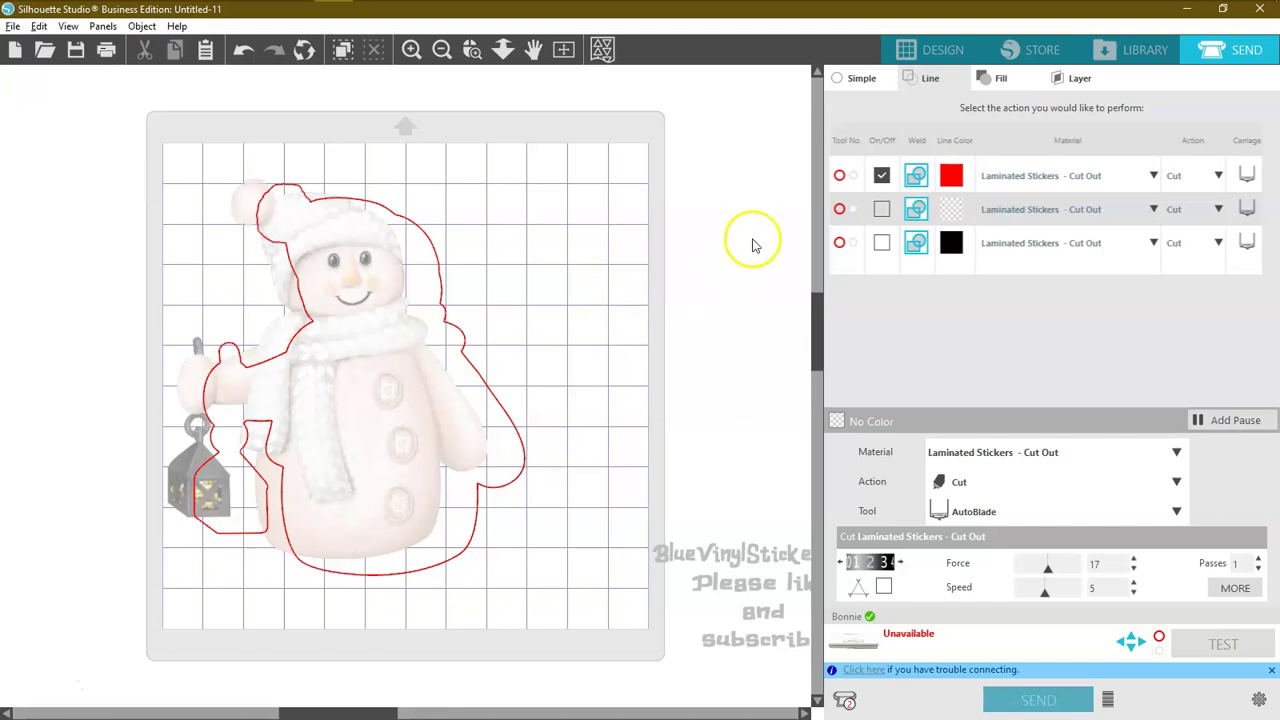
click(945, 60)
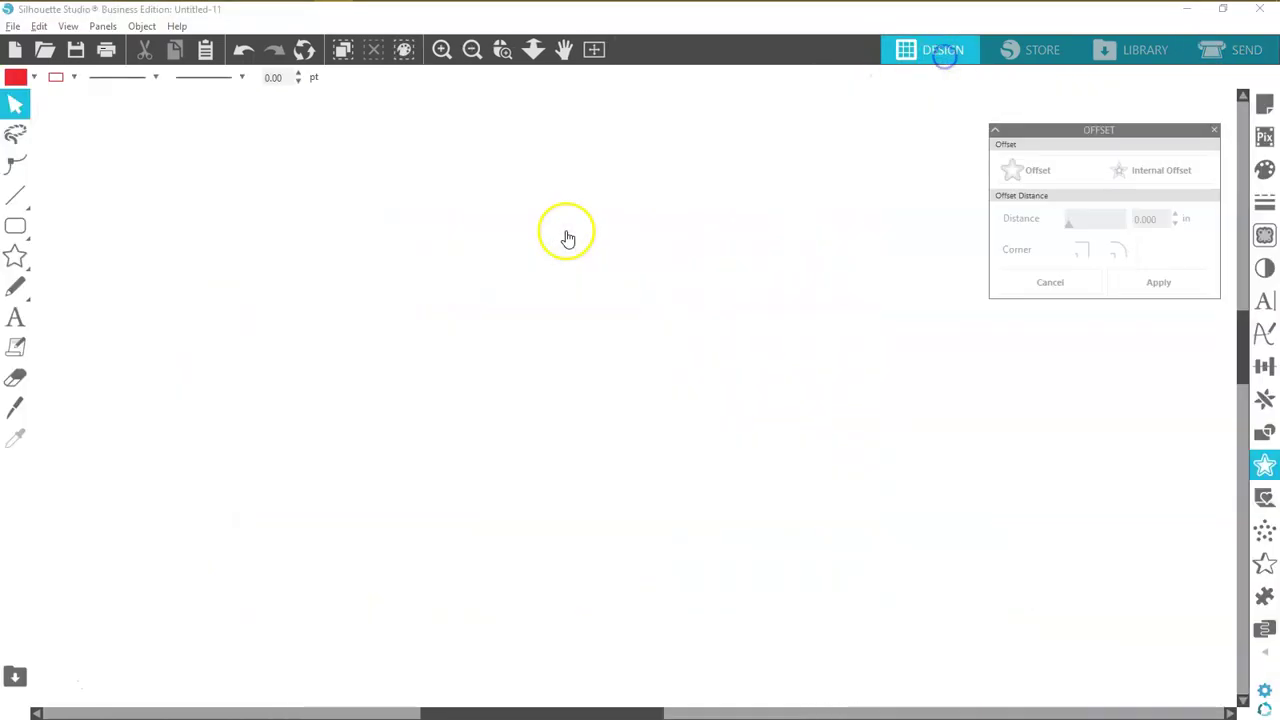
Align the snowman and its offset outline by their centres and group them.
click(1265, 366)
click(1152, 195)
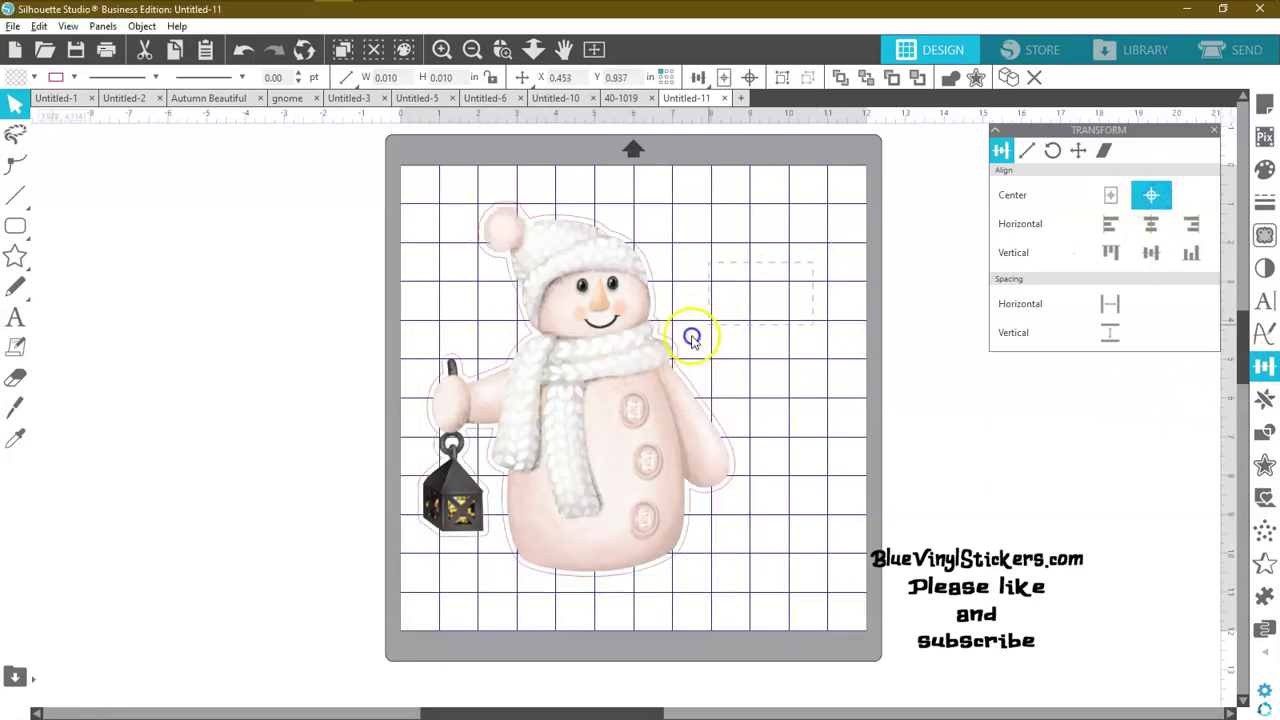
right_click(664, 366)
click(716, 557)
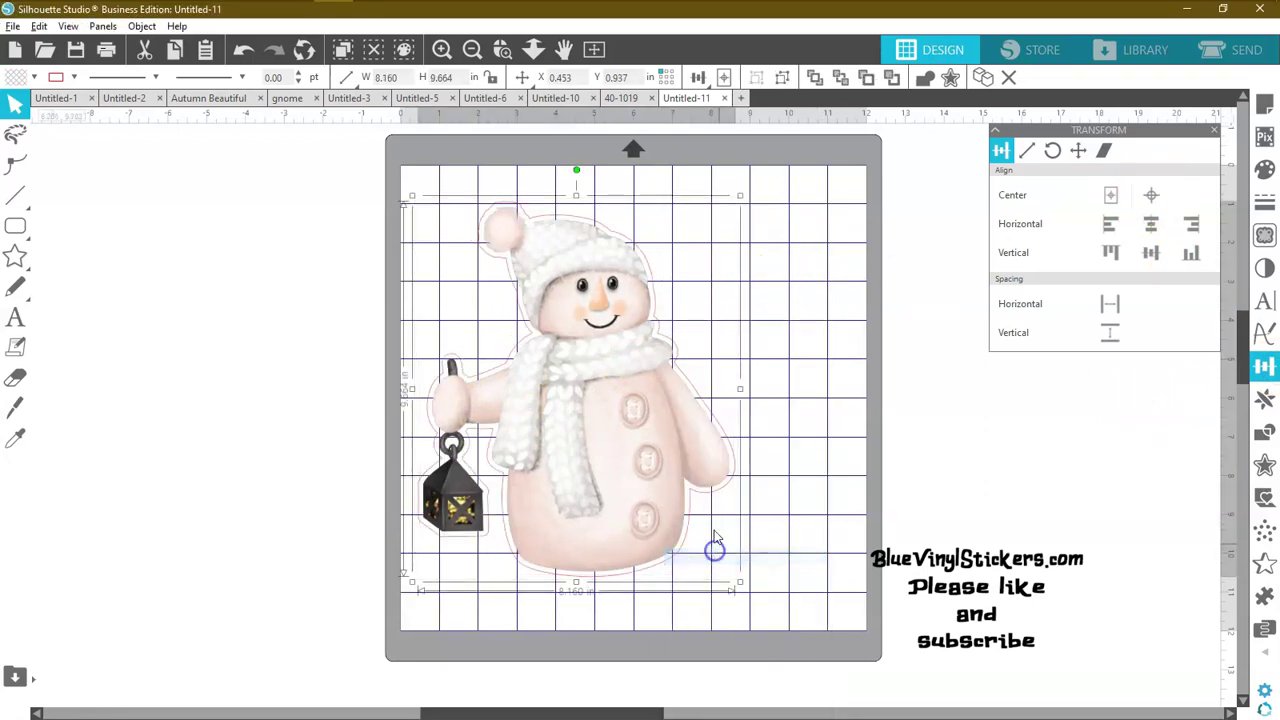
Shrink the grouped snowman sticker to a height of 4.5 in with locked proportions and place it in the mat's upper left.
drag(729, 205, 586, 380)
drag(528, 519, 541, 351)
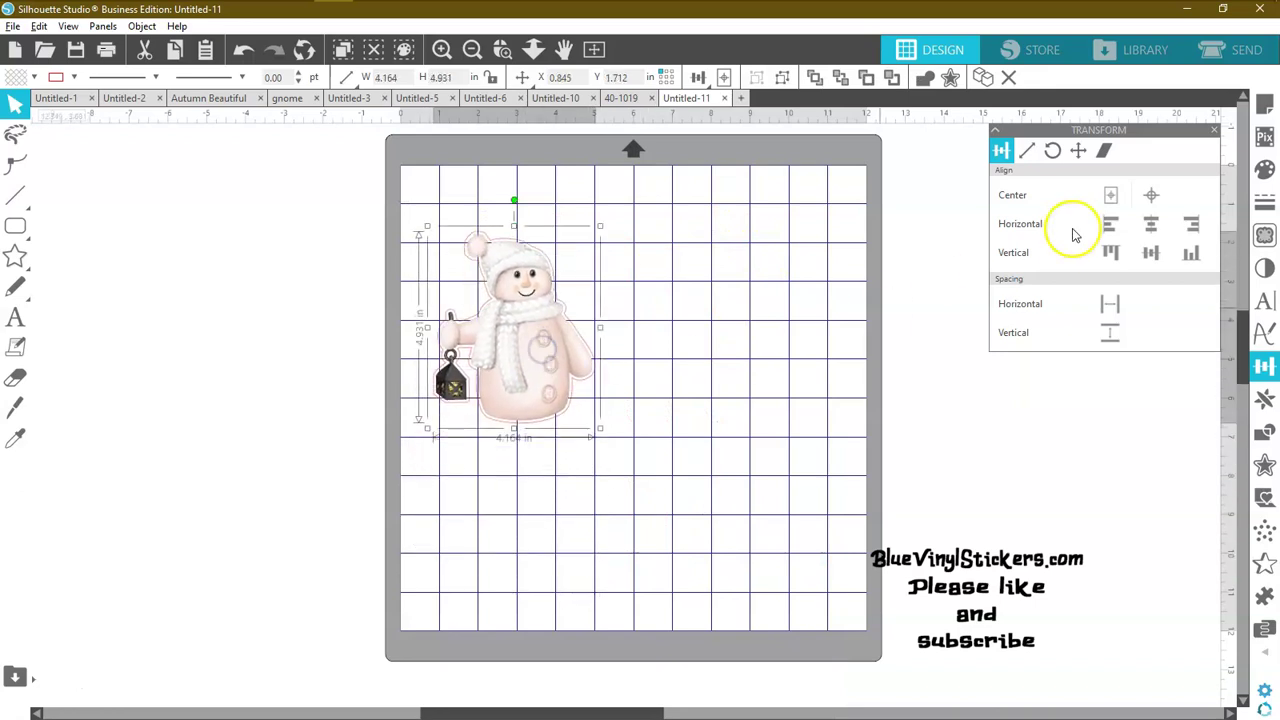
click(1027, 150)
click(1204, 333)
drag(1180, 317, 1088, 316)
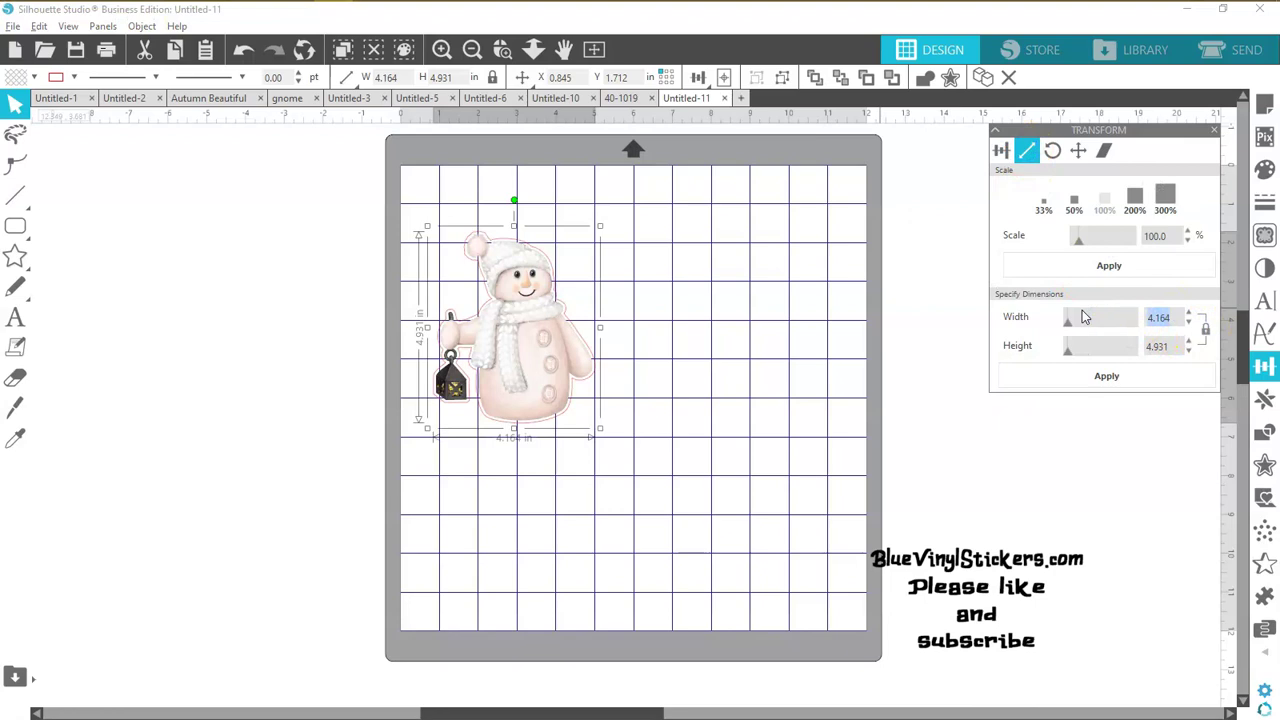
drag(1170, 350, 1133, 348)
key(Return)
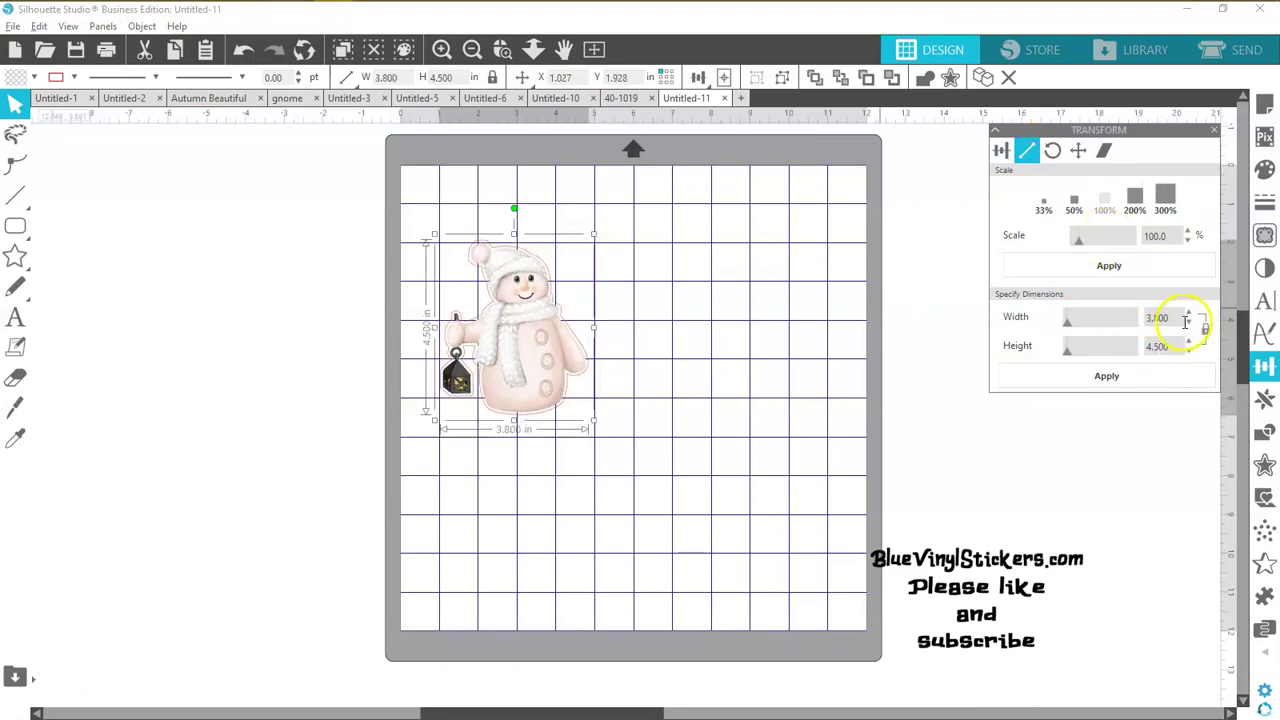
drag(571, 372, 567, 361)
Set the page's media size to Letter (8.5 x 11 in).
click(1263, 110)
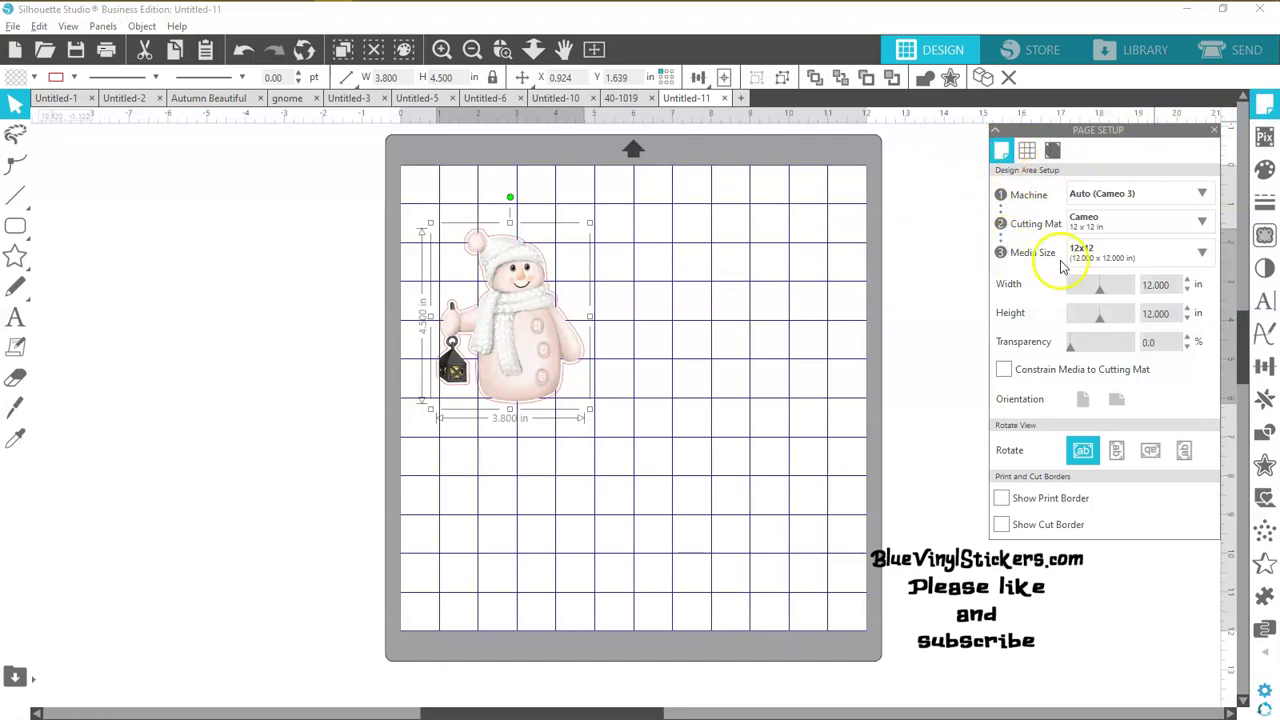
click(1090, 256)
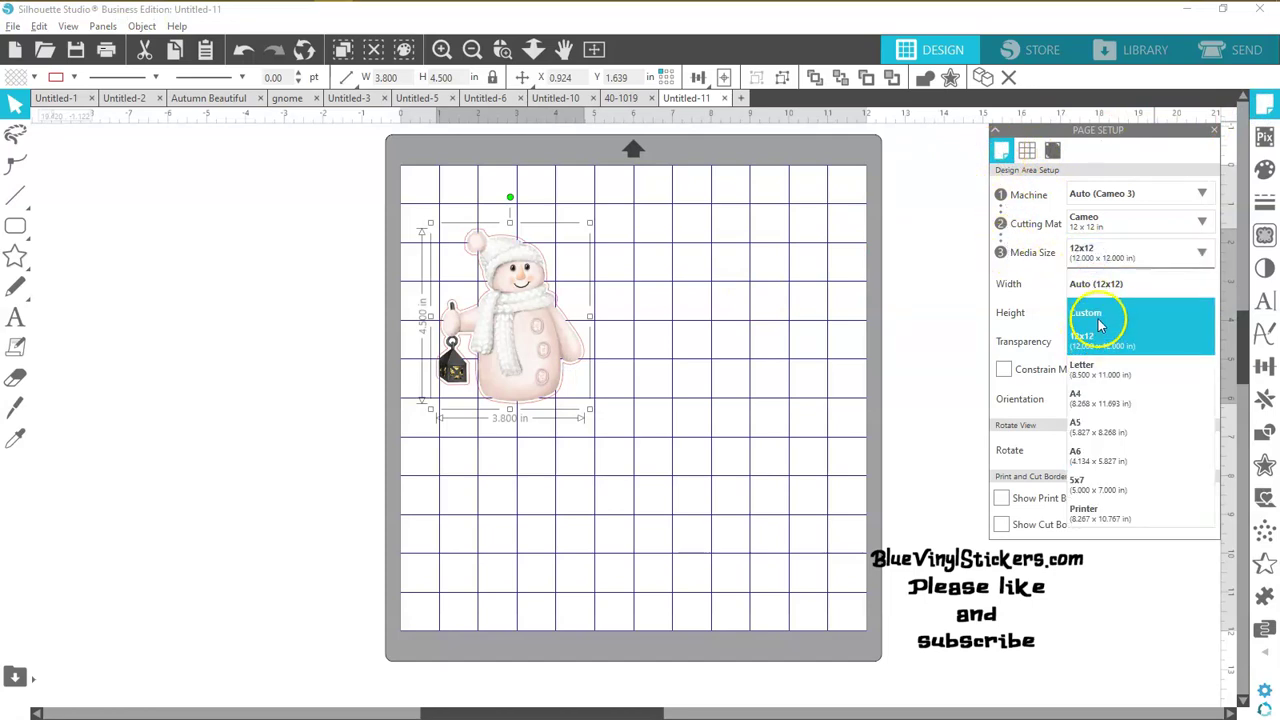
click(1090, 372)
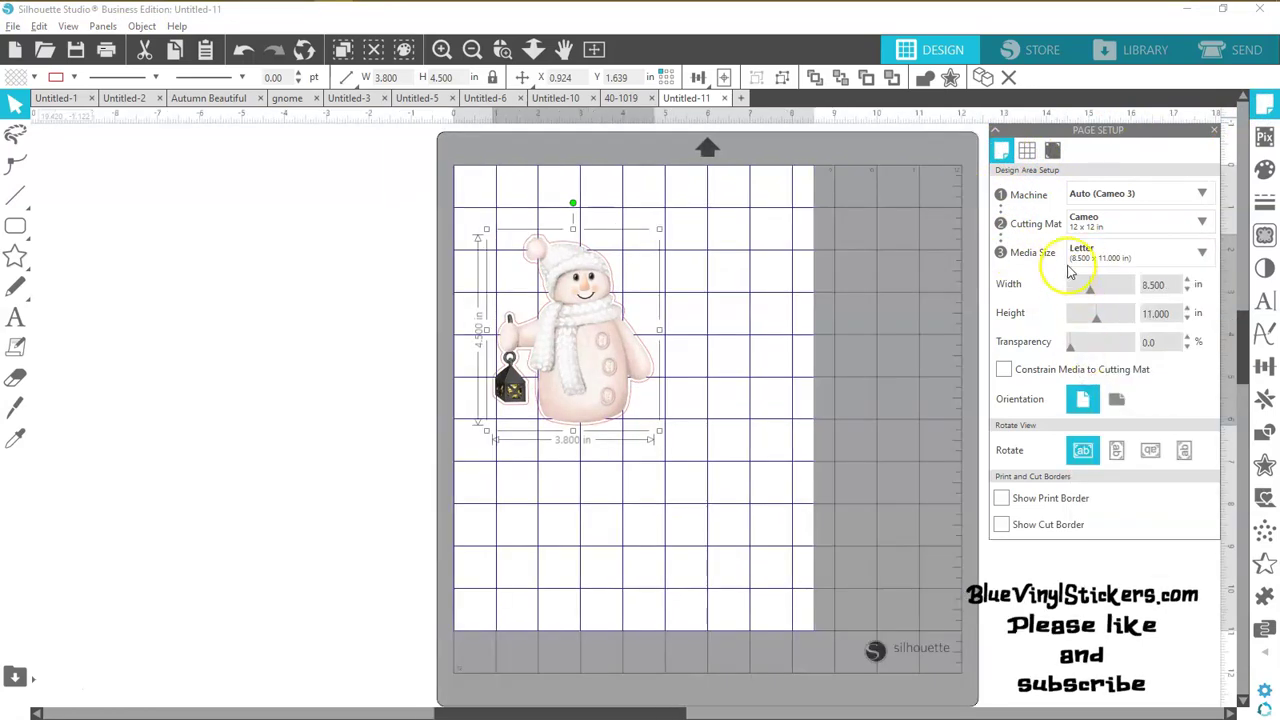
Turn on registration marks with a thickness of 1.00 and an inset of 0.394 in.
click(1052, 150)
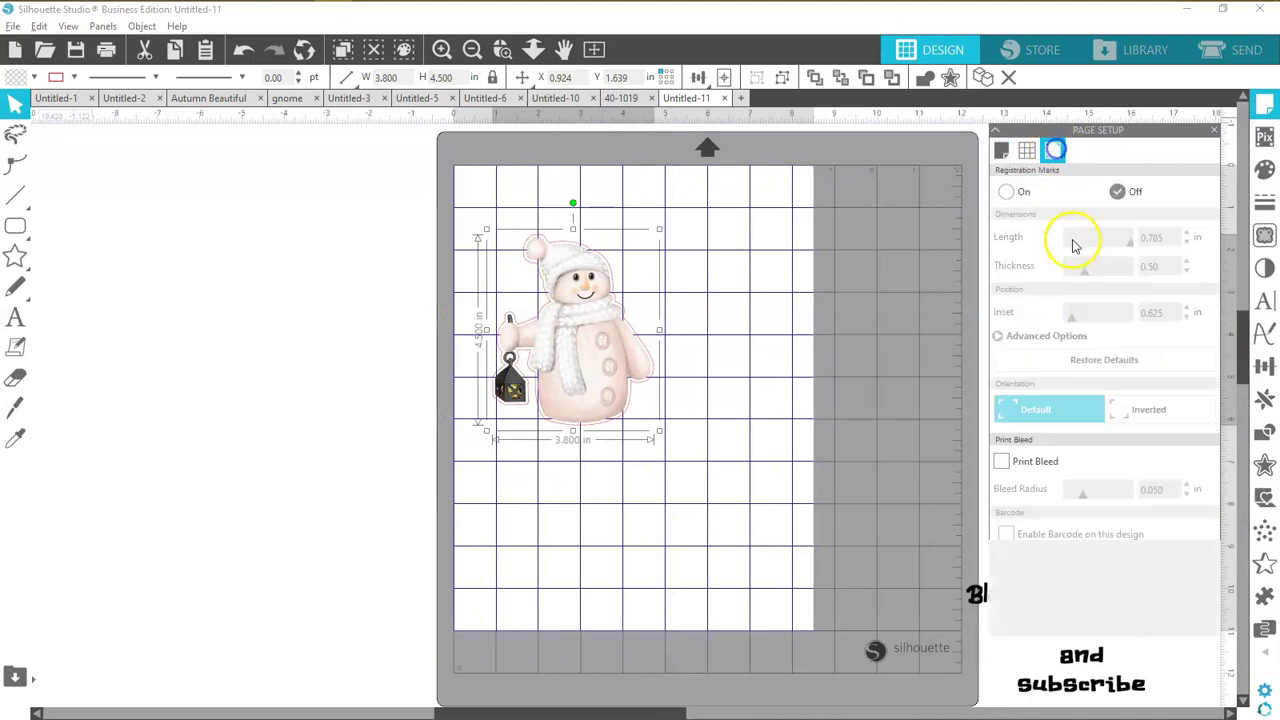
click(1007, 191)
drag(1084, 270, 1129, 274)
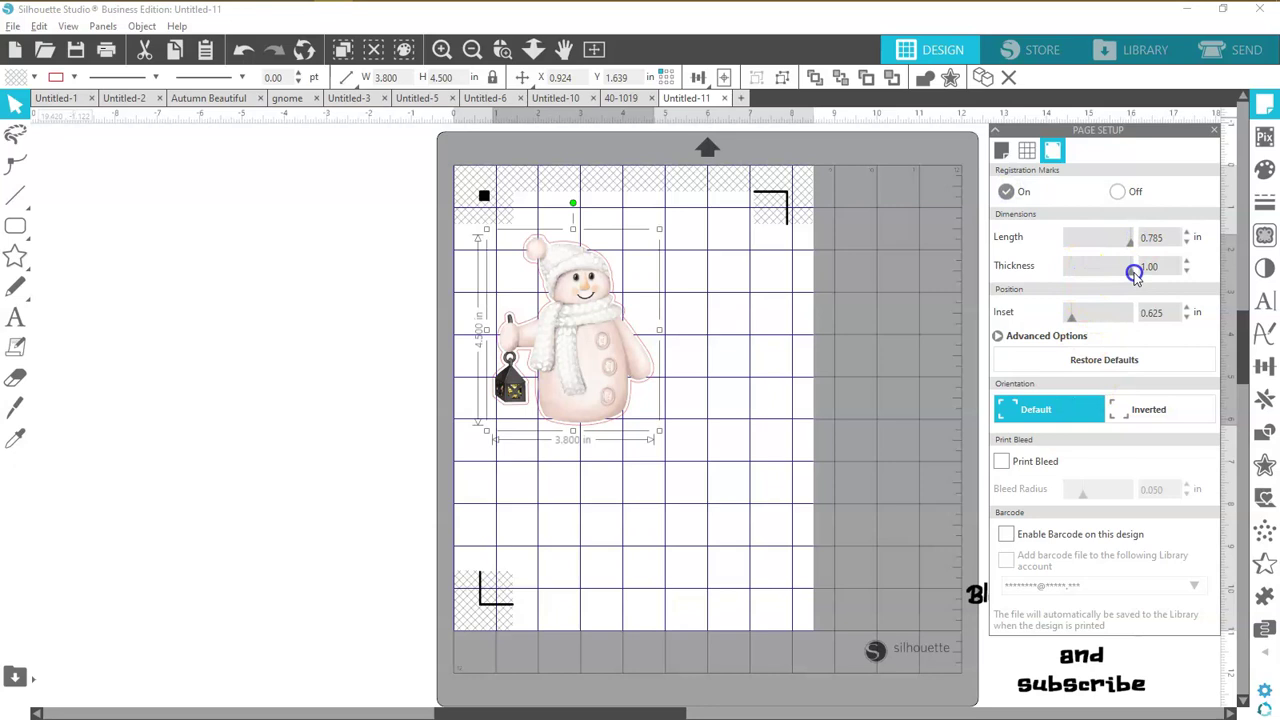
drag(1072, 318, 1027, 313)
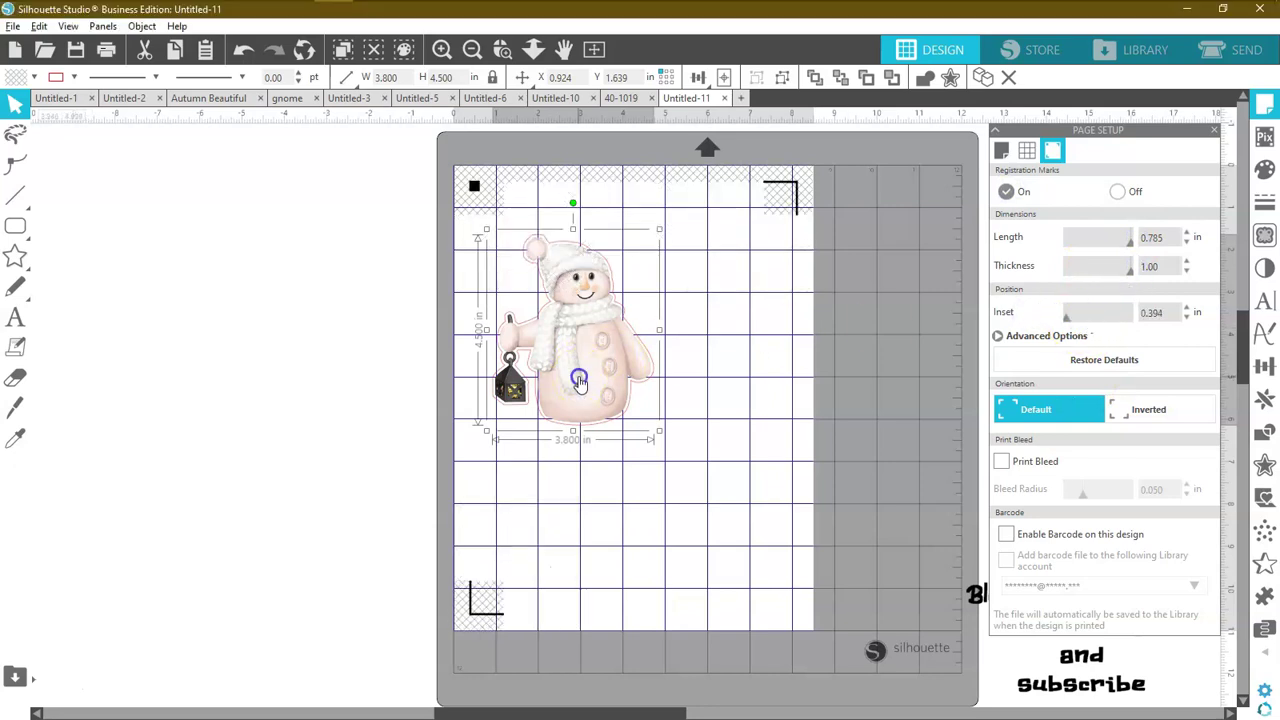
Move the snowman sticker up near the square registration mark and show the print and cut borders.
drag(576, 371, 563, 337)
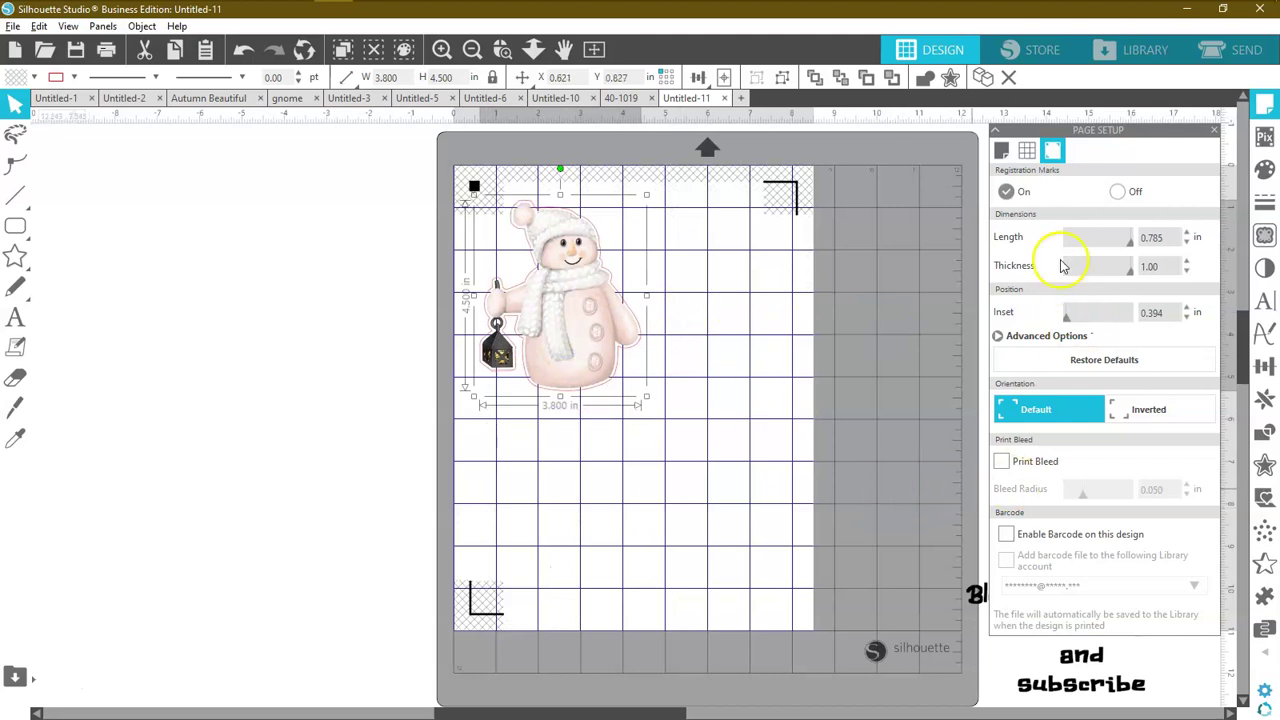
click(1002, 152)
click(1001, 526)
click(1002, 503)
click(634, 434)
Nudge the snowman sticker closer to the square registration mark, keeping it inside the cut border and clear of the hatched area.
click(441, 49)
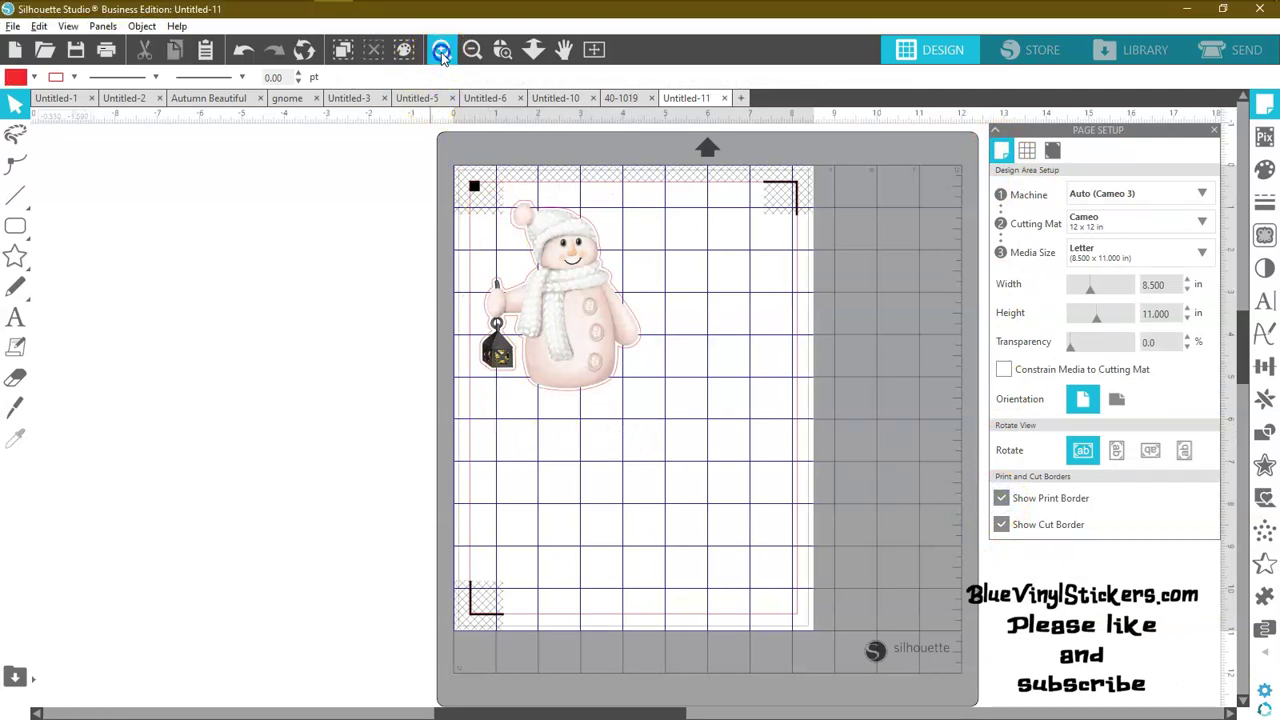
click(166, 480)
scroll(173, 477, up, 5)
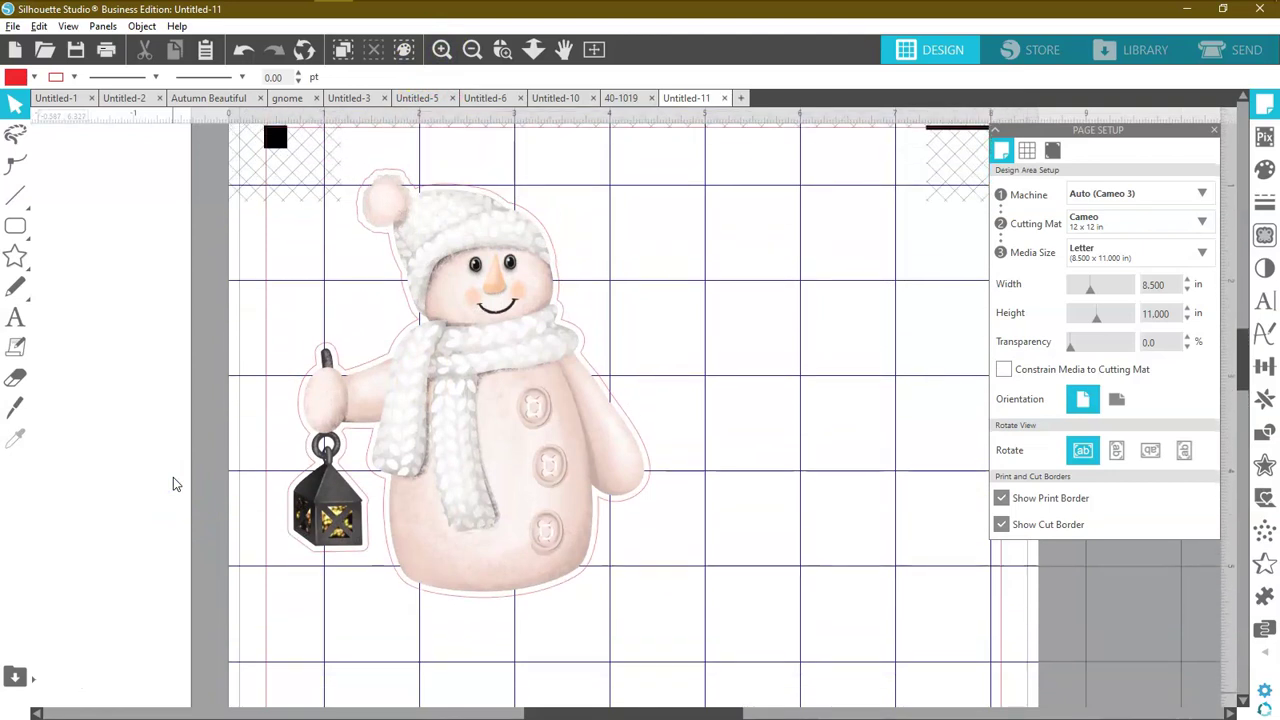
click(460, 408)
drag(400, 420, 417, 407)
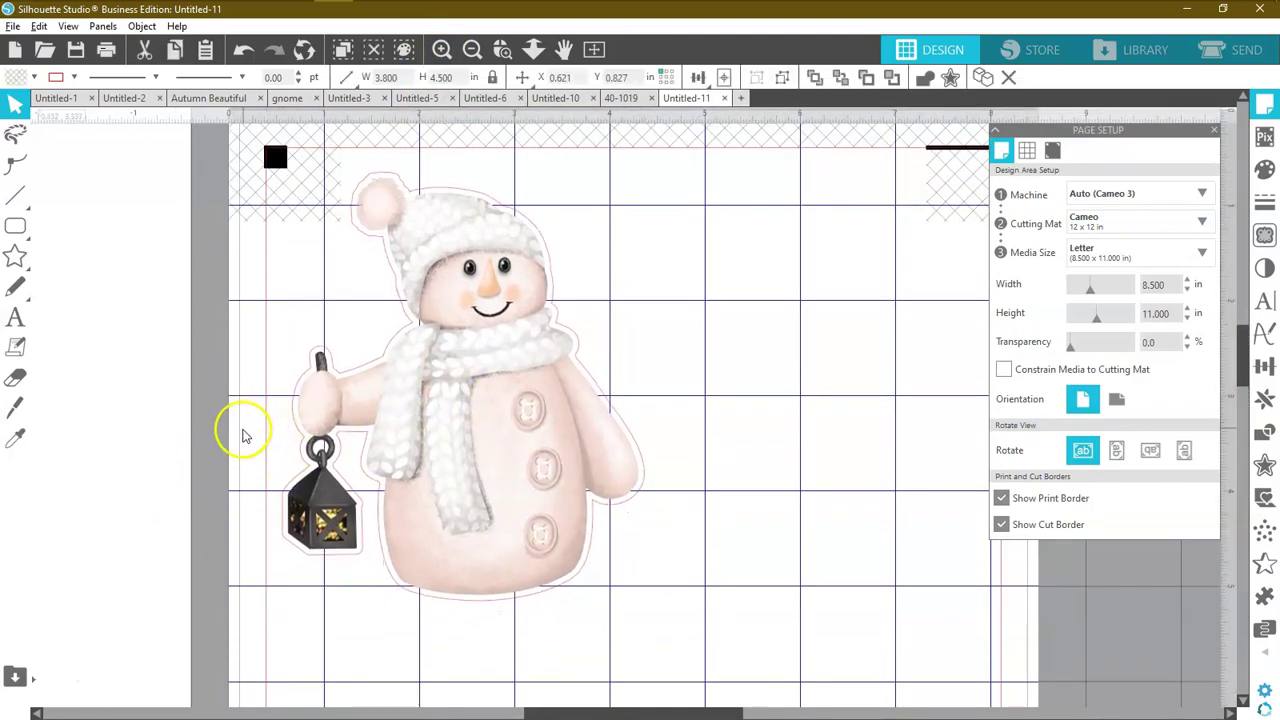
click(240, 432)
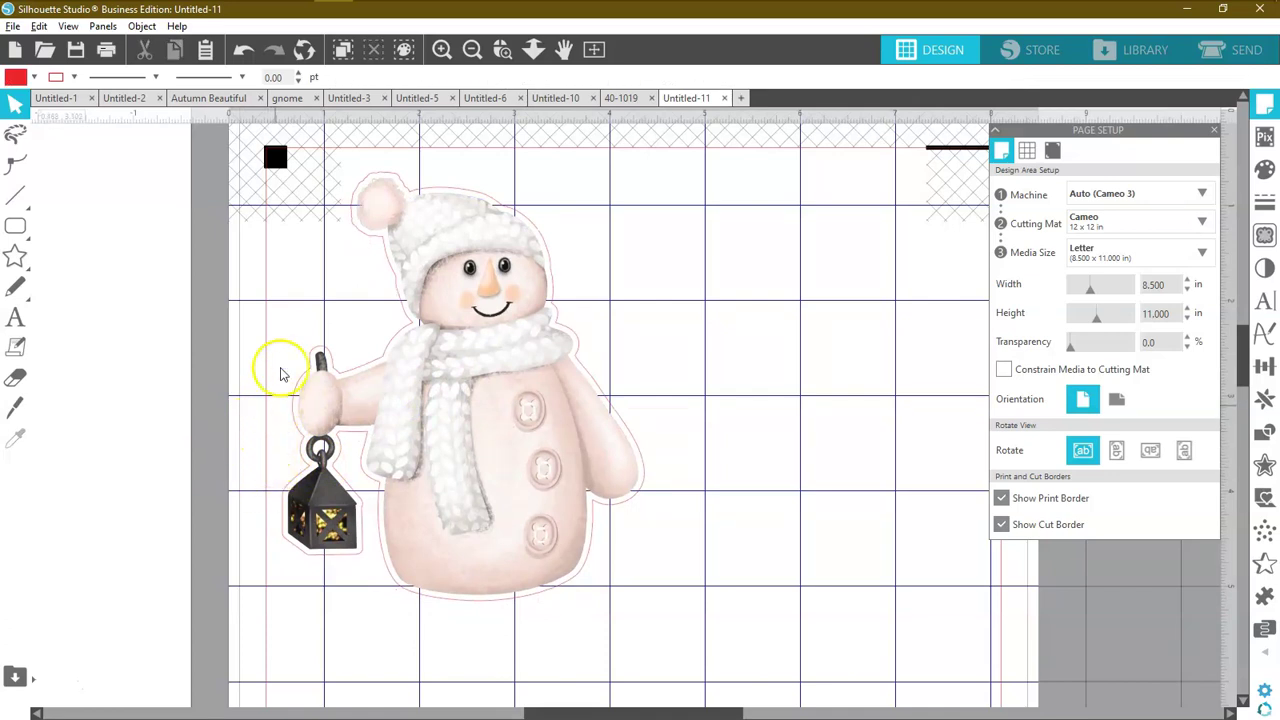
drag(449, 268, 453, 255)
click(334, 205)
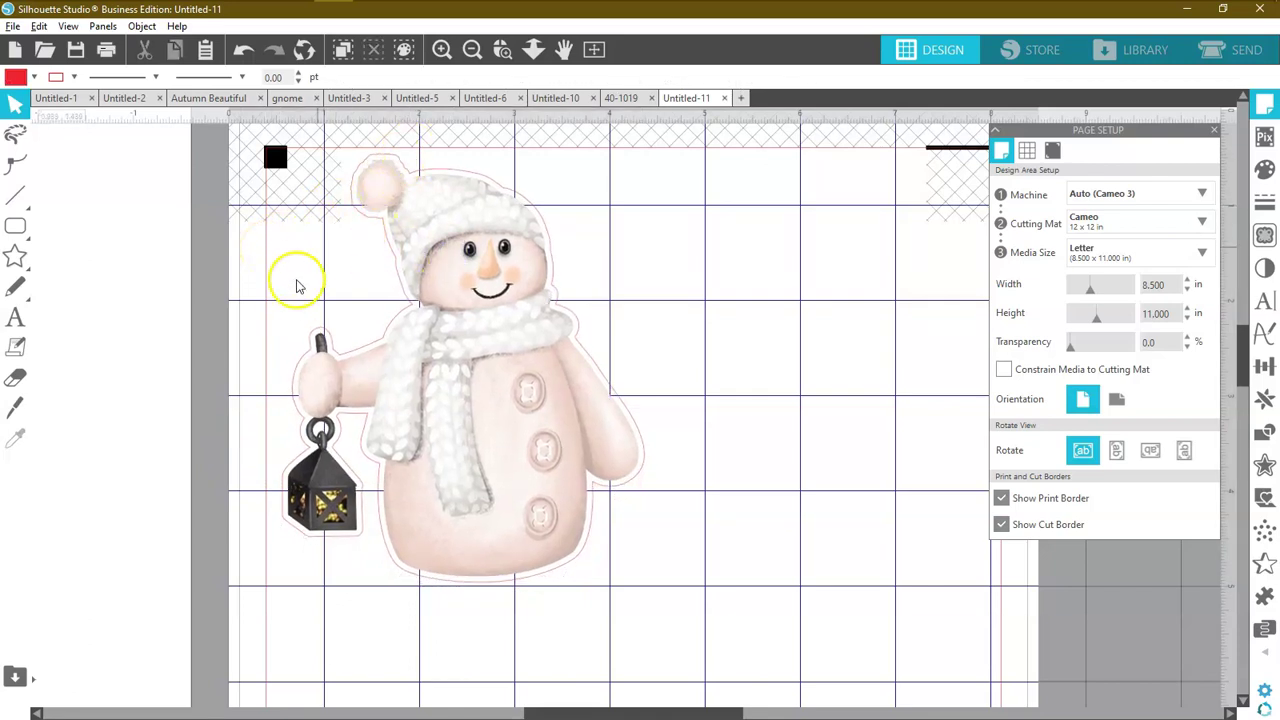
Duplicate the snowman sticker and place the copy beside the original, level with it and inside the page's cut border.
click(594, 49)
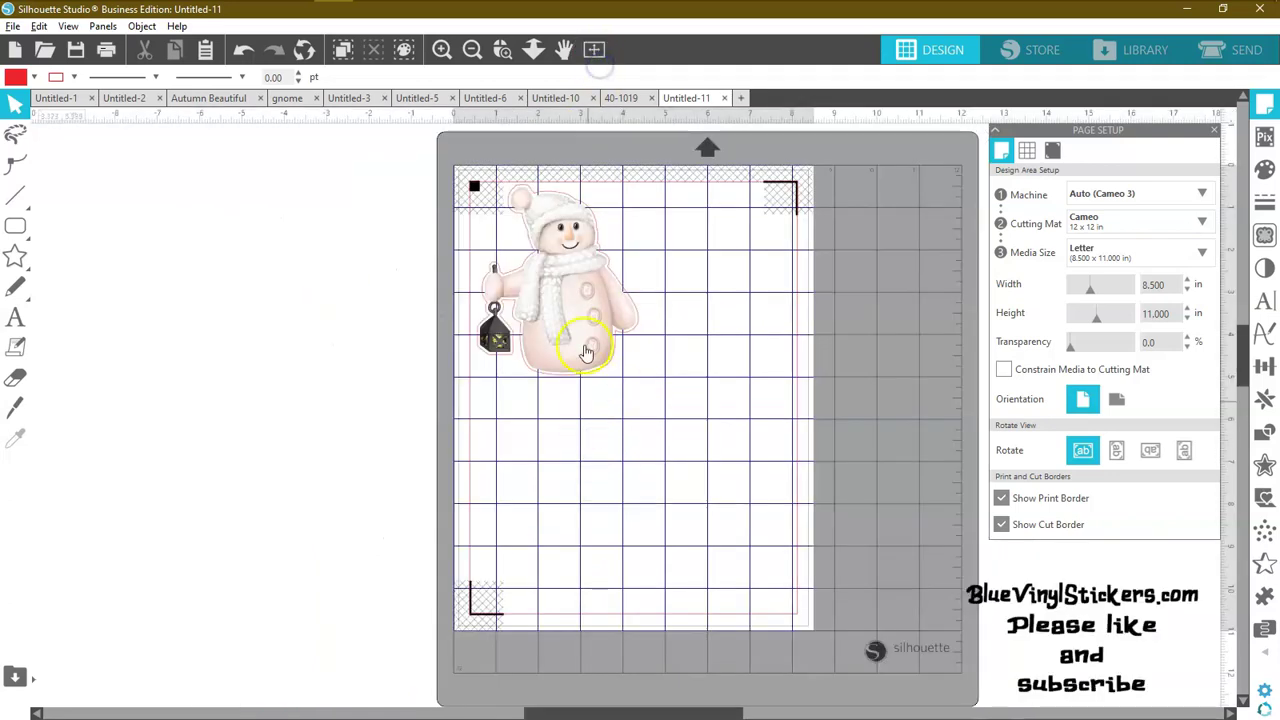
right_click(580, 305)
click(624, 398)
drag(591, 334, 718, 338)
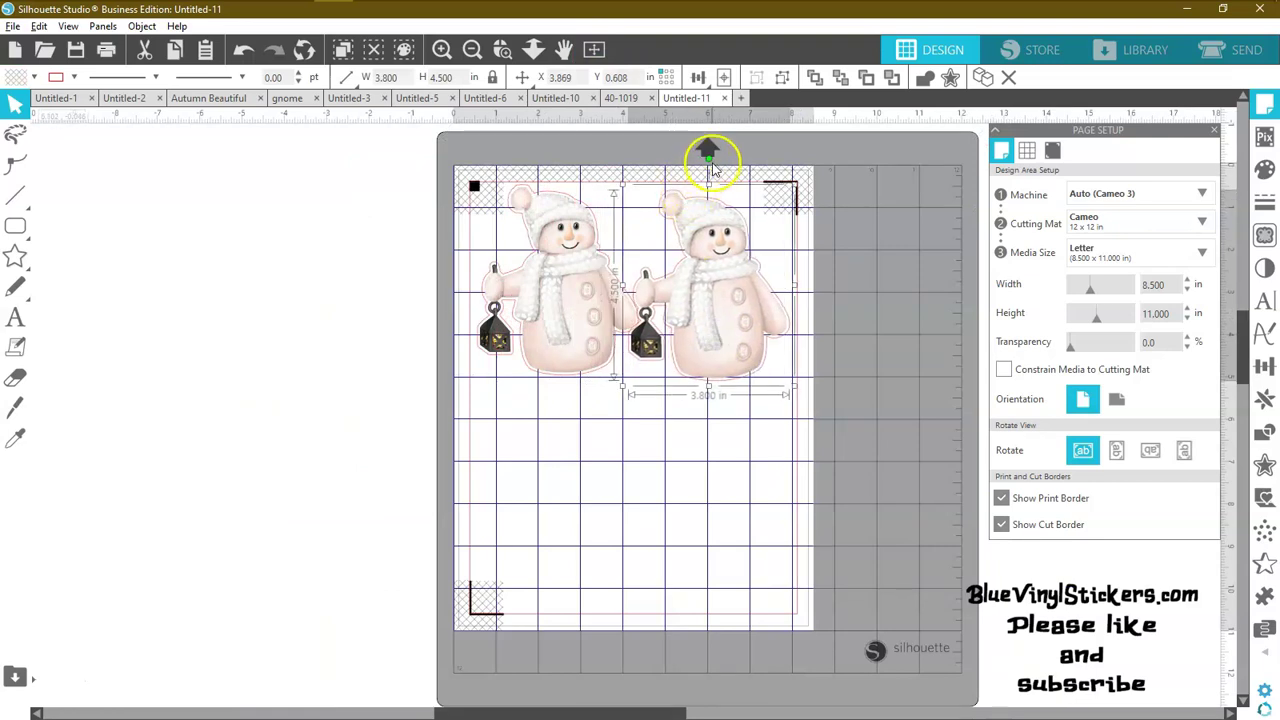
Rotate the snowman copy upside down and shift the original slightly down and right, keeping both clear of the registration marks.
drag(710, 161, 705, 340)
drag(578, 337, 583, 347)
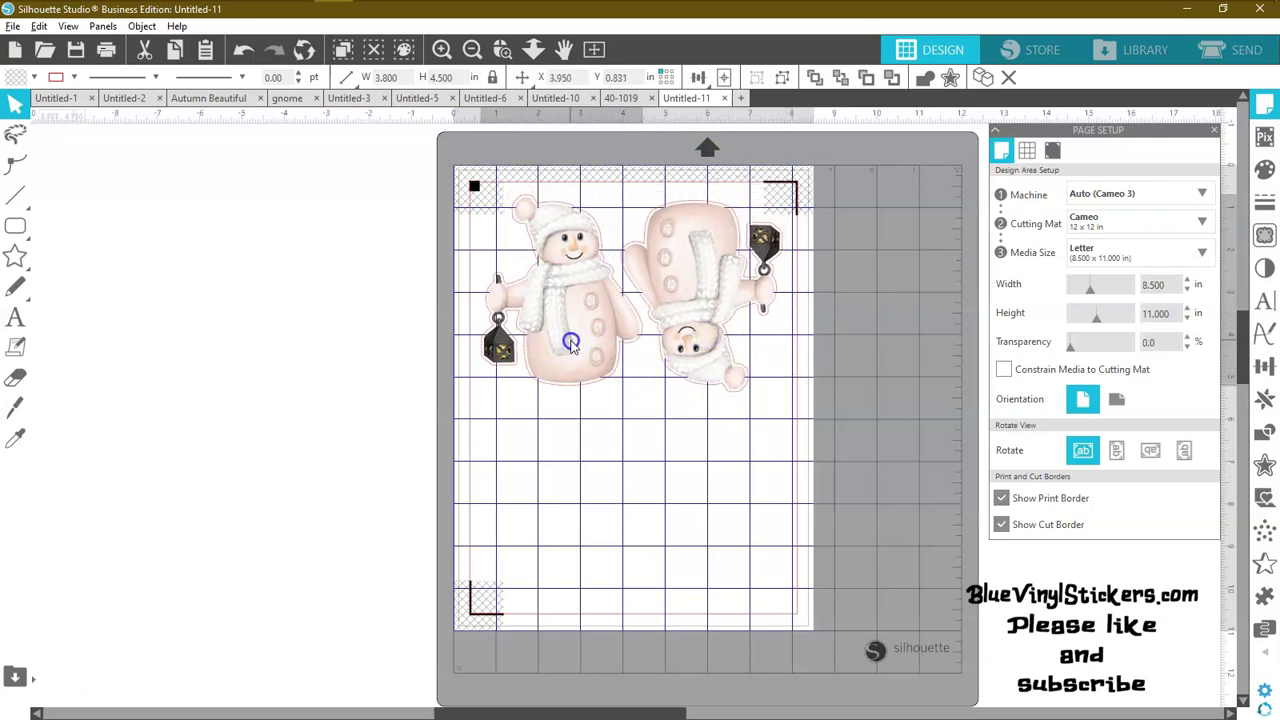
click(595, 436)
Preview the printed page without printing it, and check the cut settings by line colour before returning to the design.
click(13, 26)
click(52, 276)
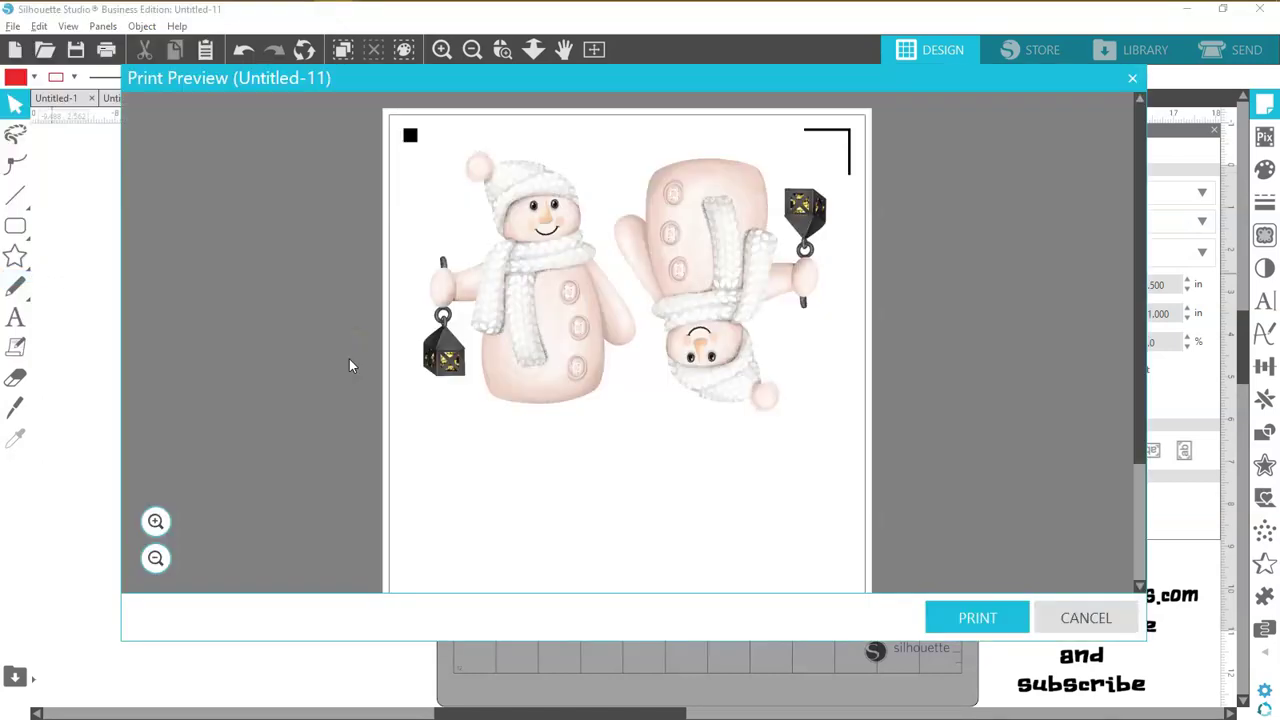
click(1070, 617)
click(1238, 50)
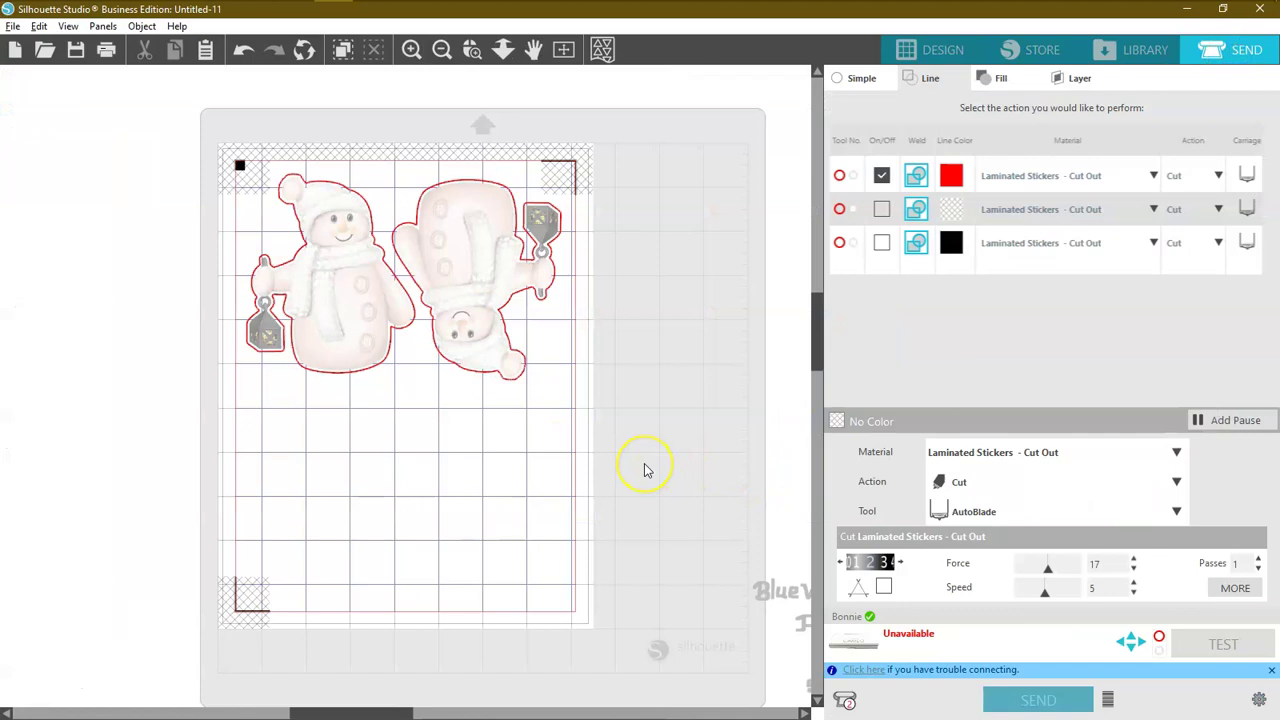
click(943, 49)
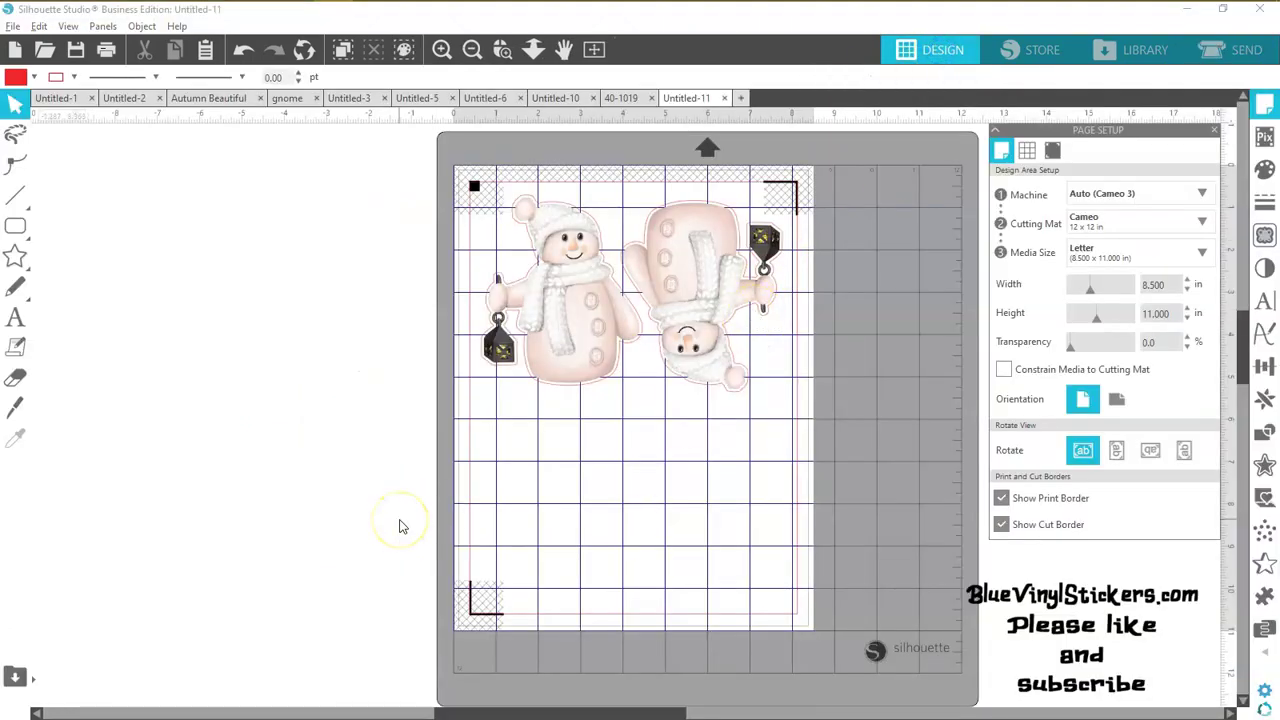